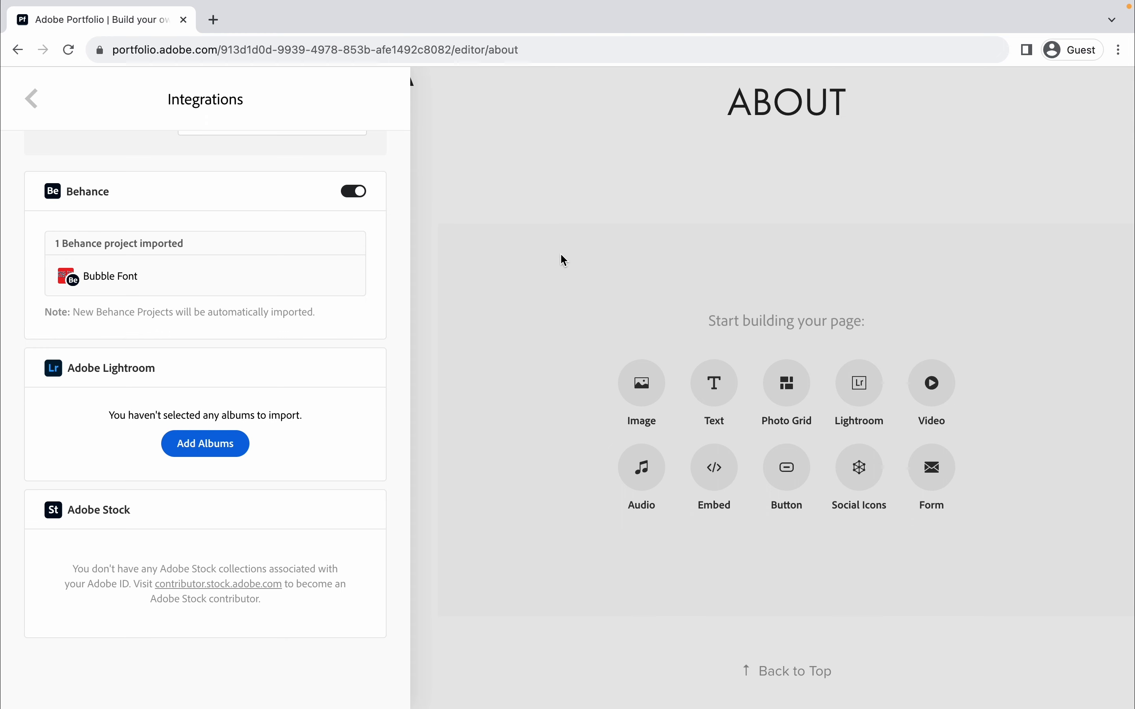
- Look over the Behance, Lightroom and Stock integrations and return to the main site-editing options
scroll(563, 255, up, 2)
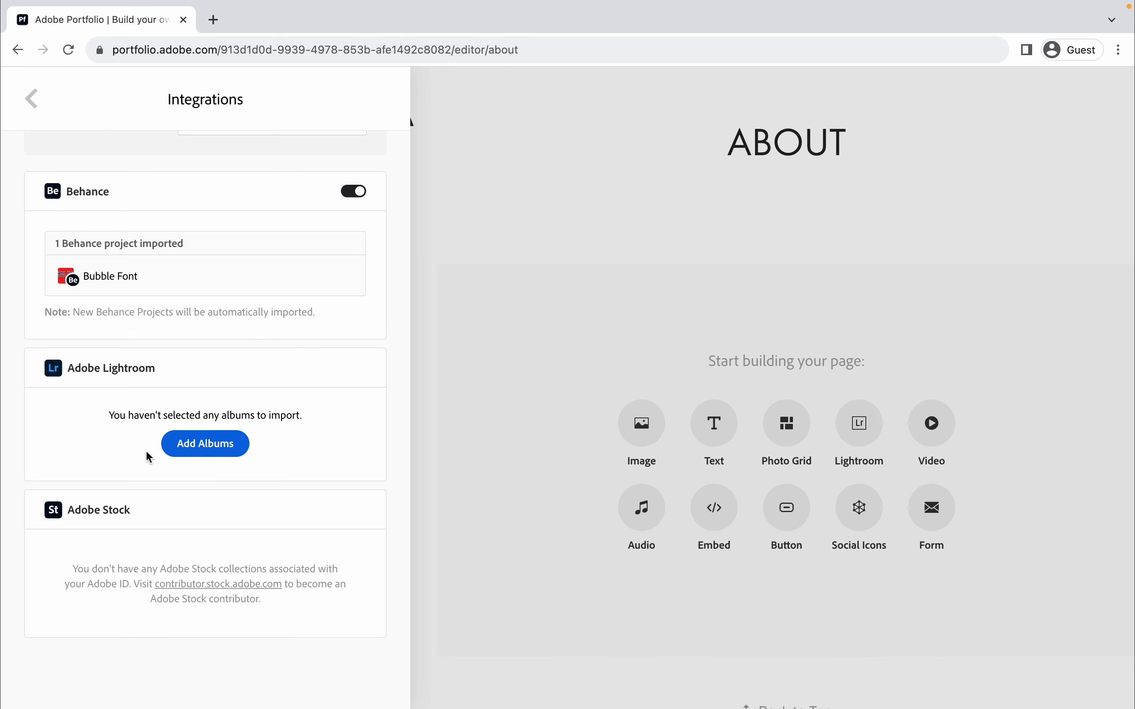
scroll(199, 492, down, 1)
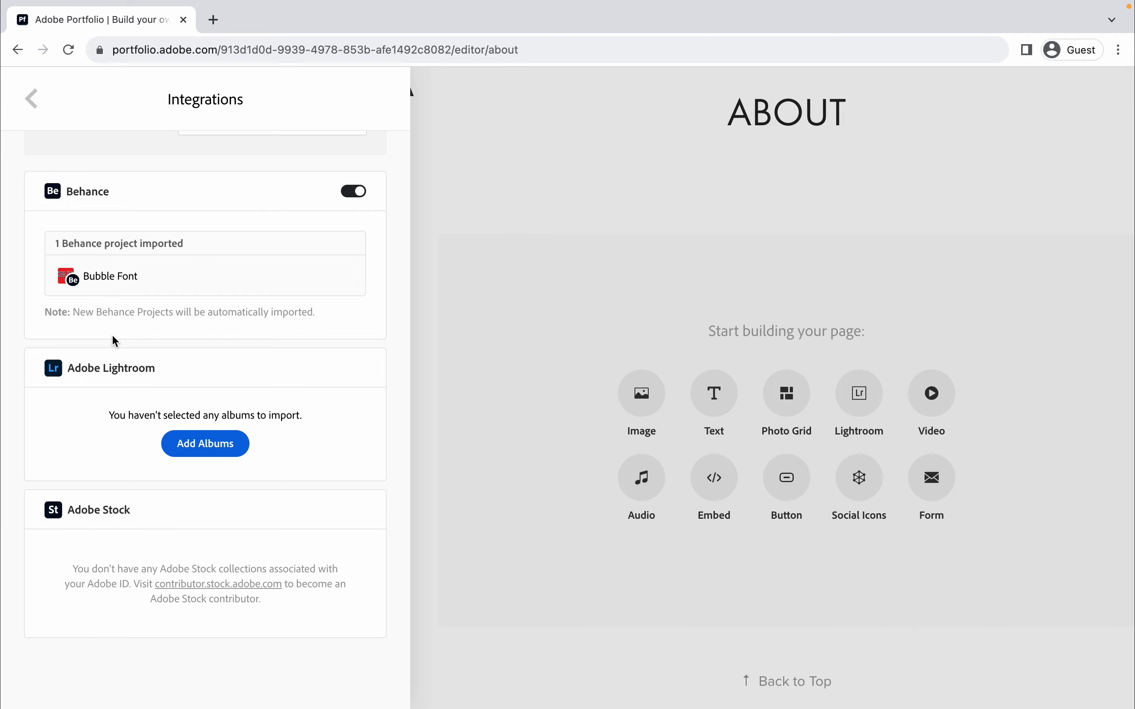
click(35, 109)
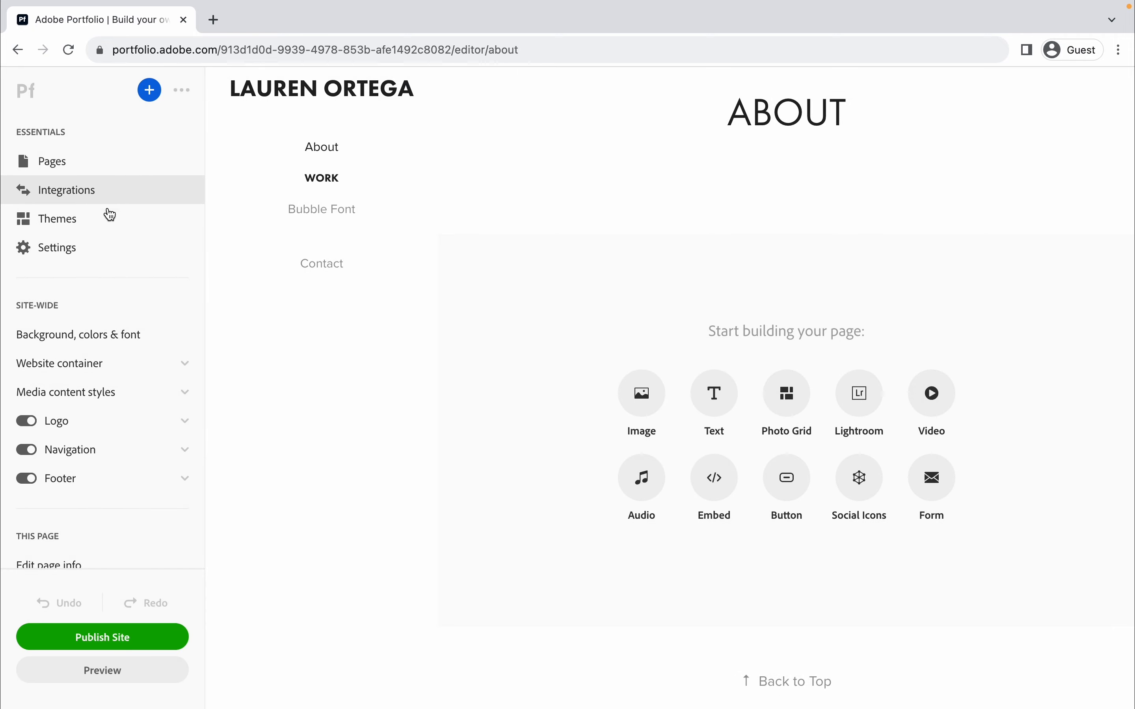
- Browse the available portfolio themes and return to the editor without switching the theme
click(102, 221)
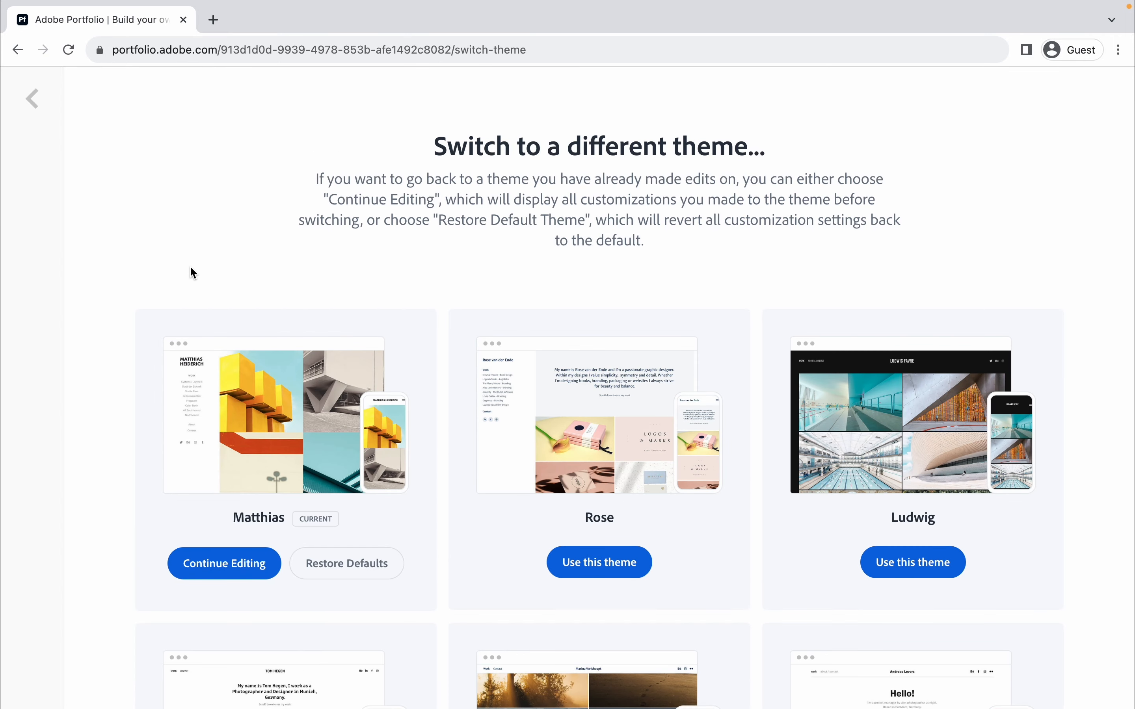
scroll(312, 413, down, 3)
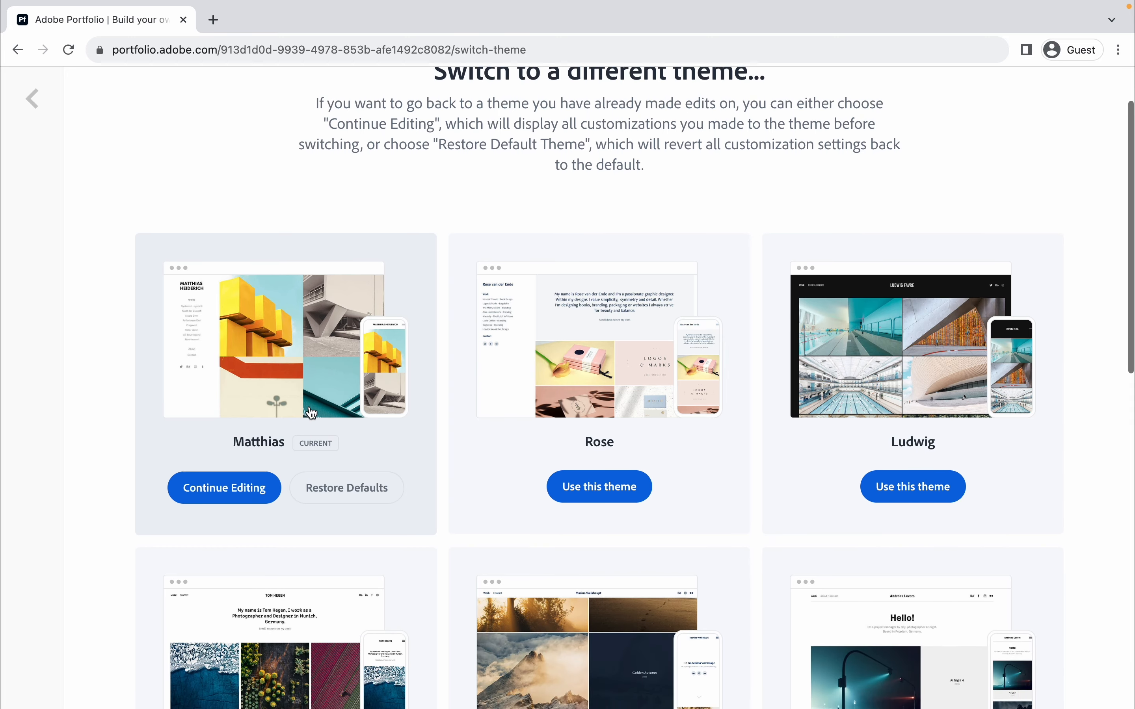
scroll(312, 413, down, 10)
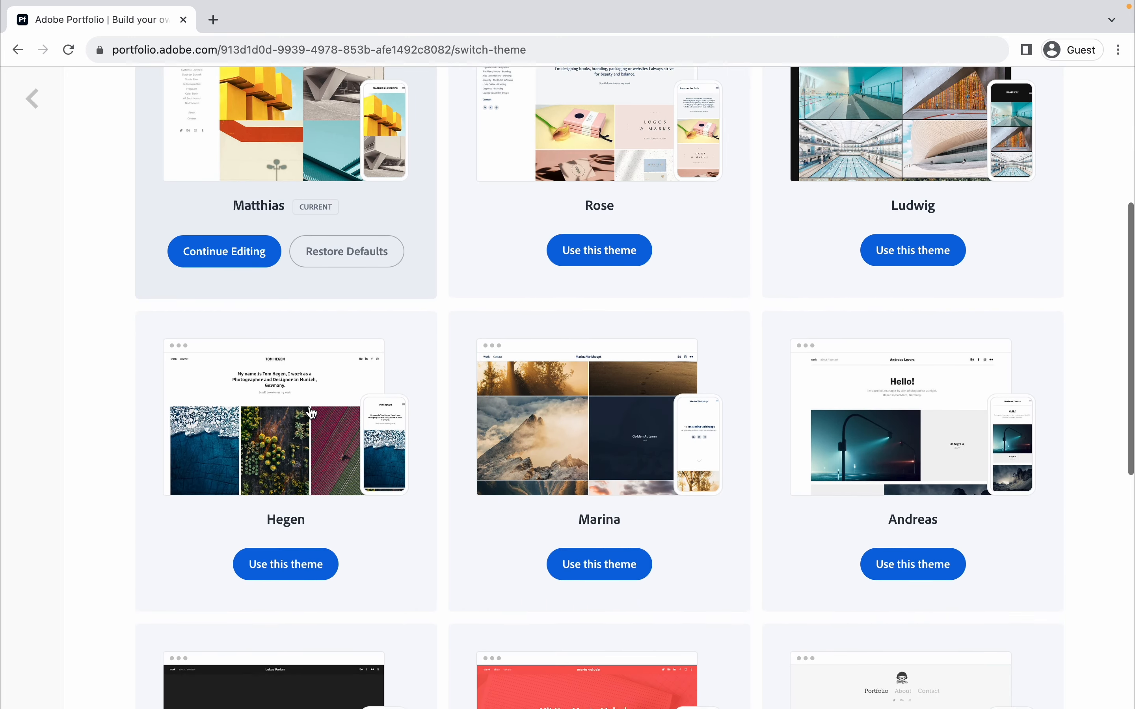
scroll(311, 413, down, 5)
scroll(311, 413, up, 20)
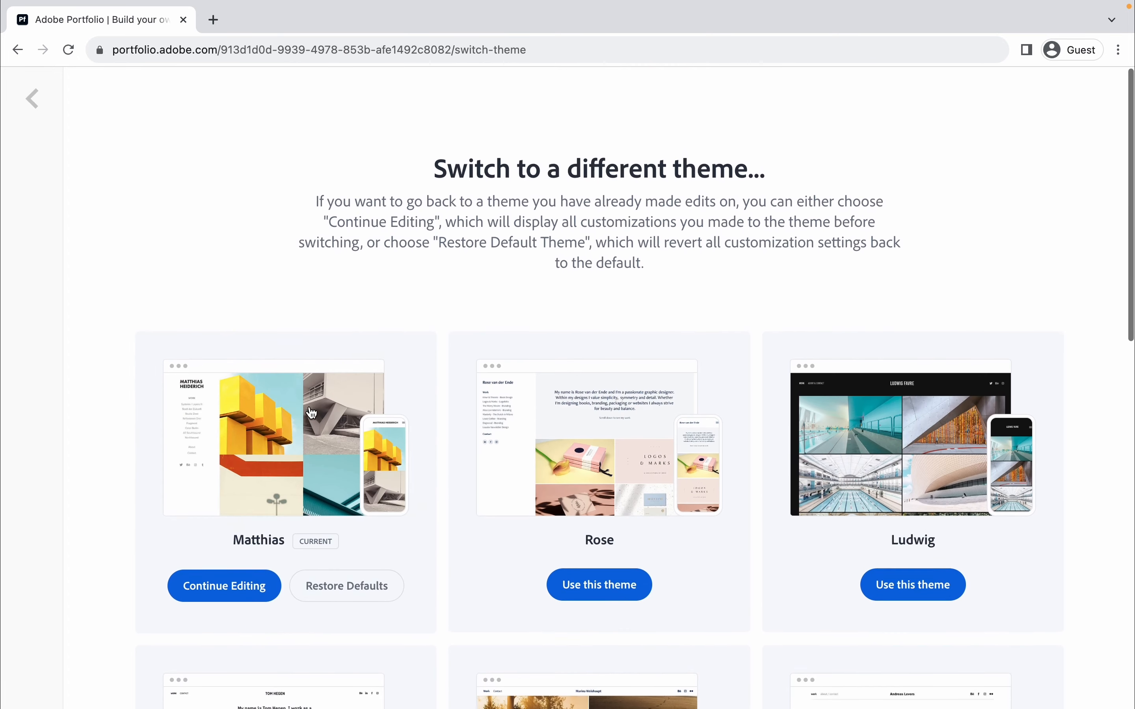
click(33, 99)
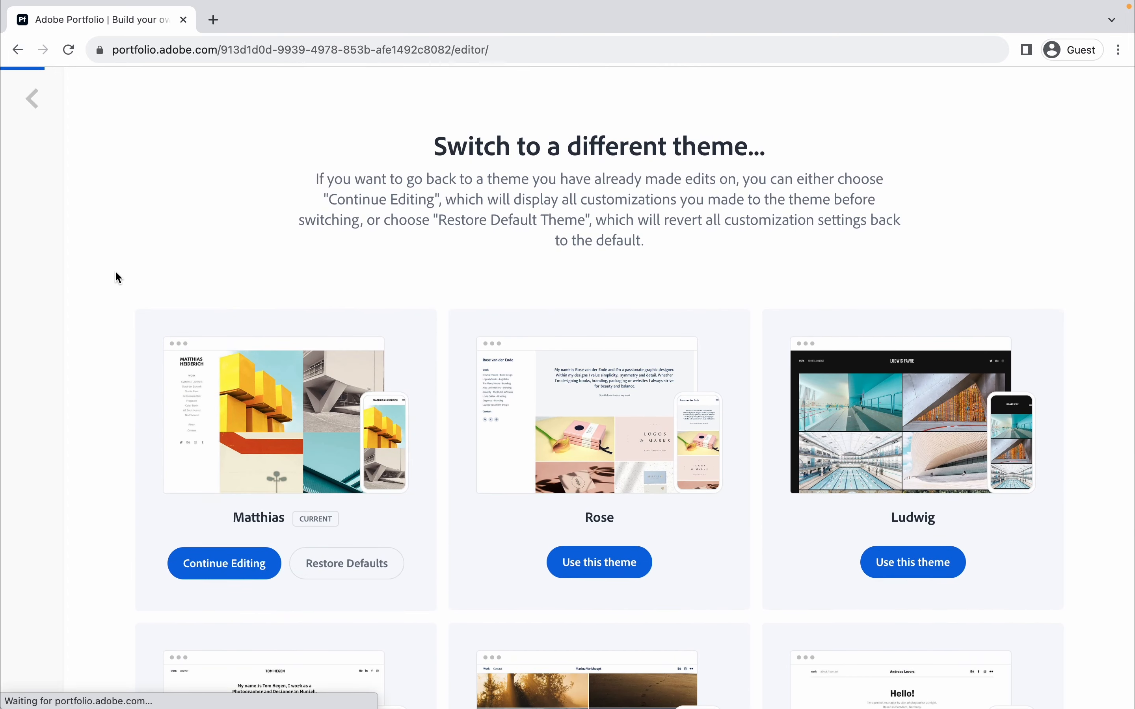
- Open the site settings and review the Homepage, Analytics and Search Optimization sections, including the meta description and keywords fields
click(66, 254)
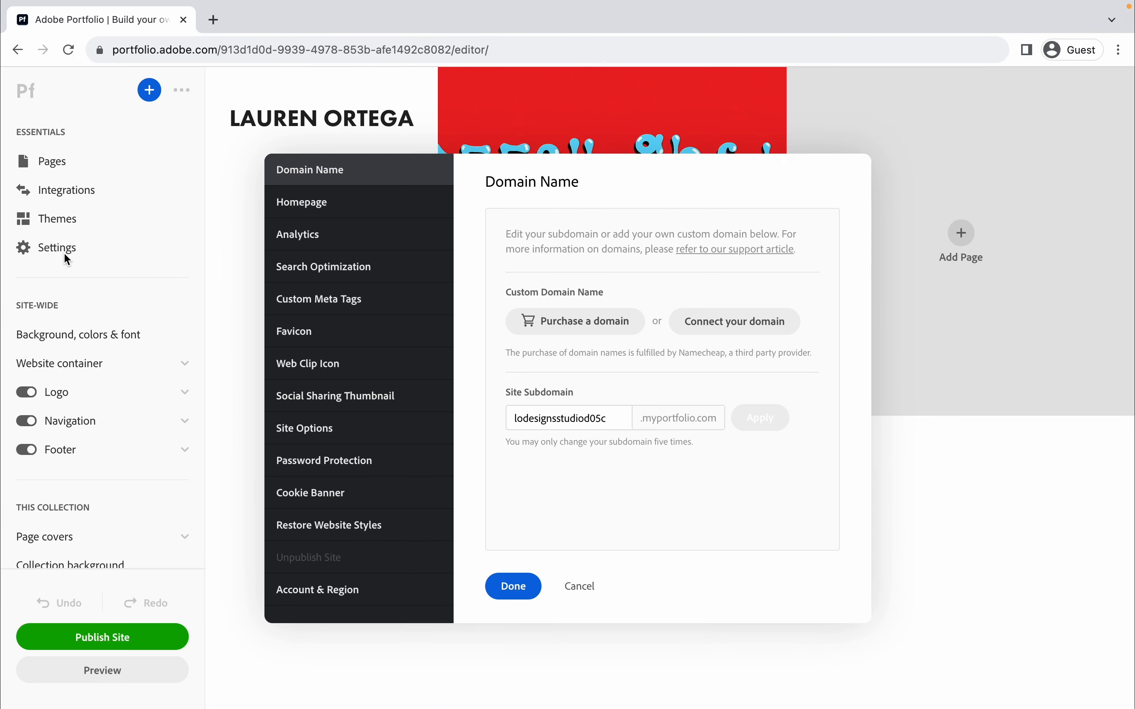
click(362, 213)
click(359, 234)
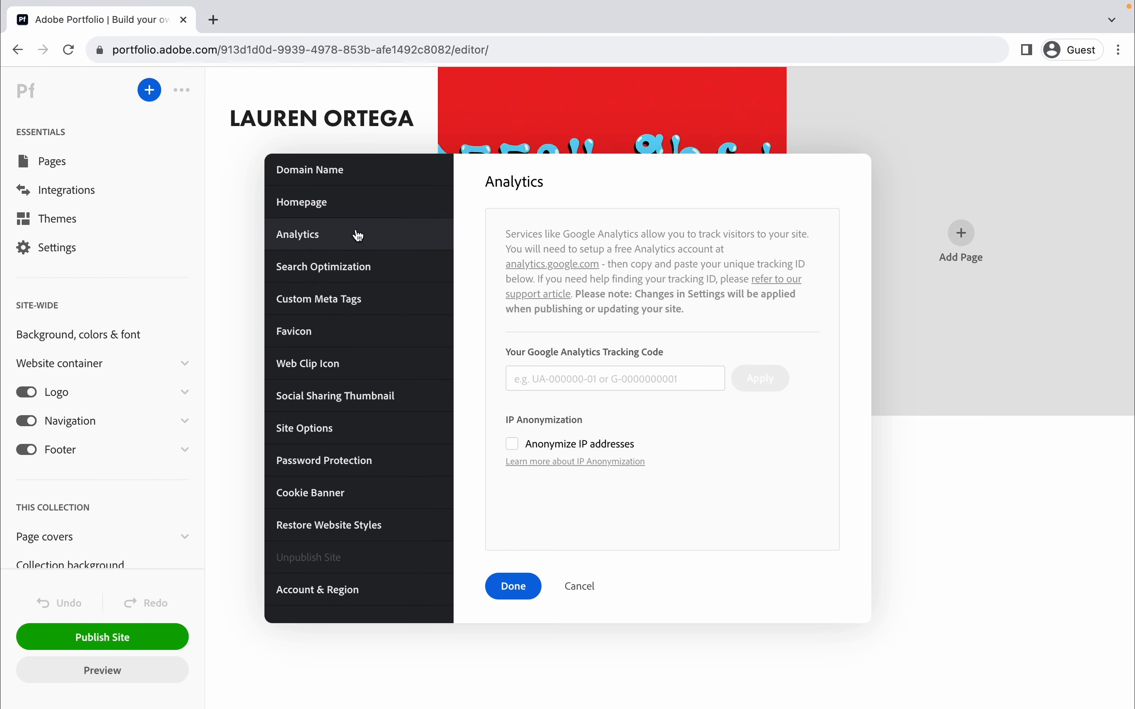
click(351, 266)
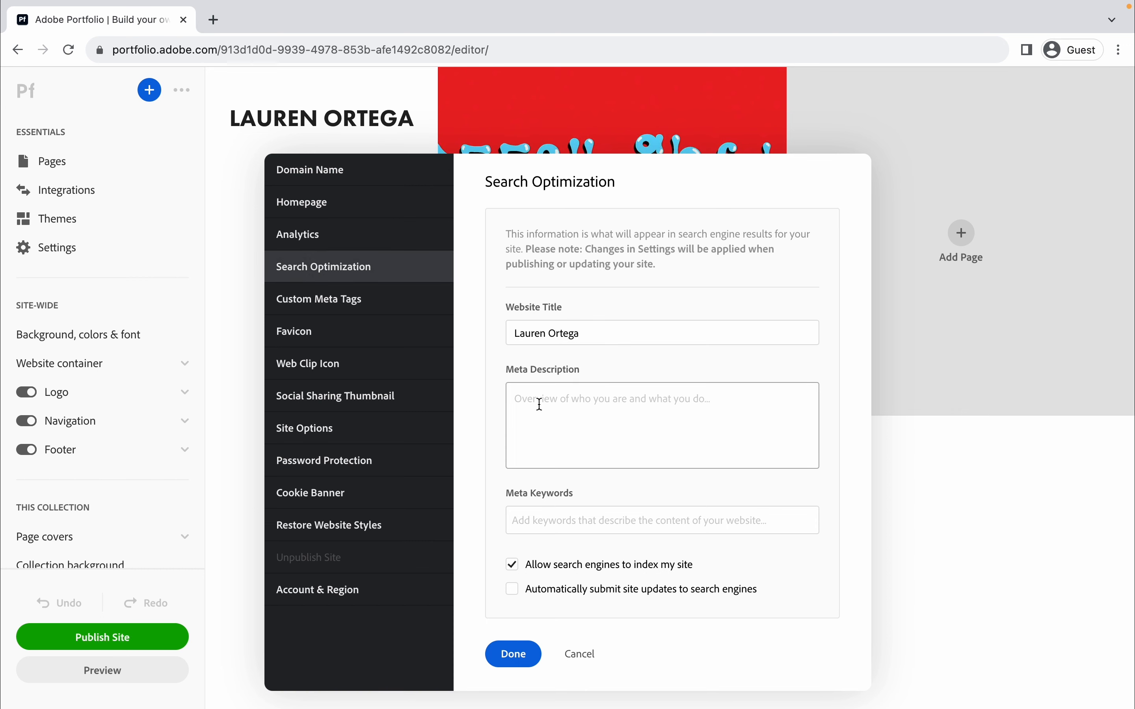
click(524, 404)
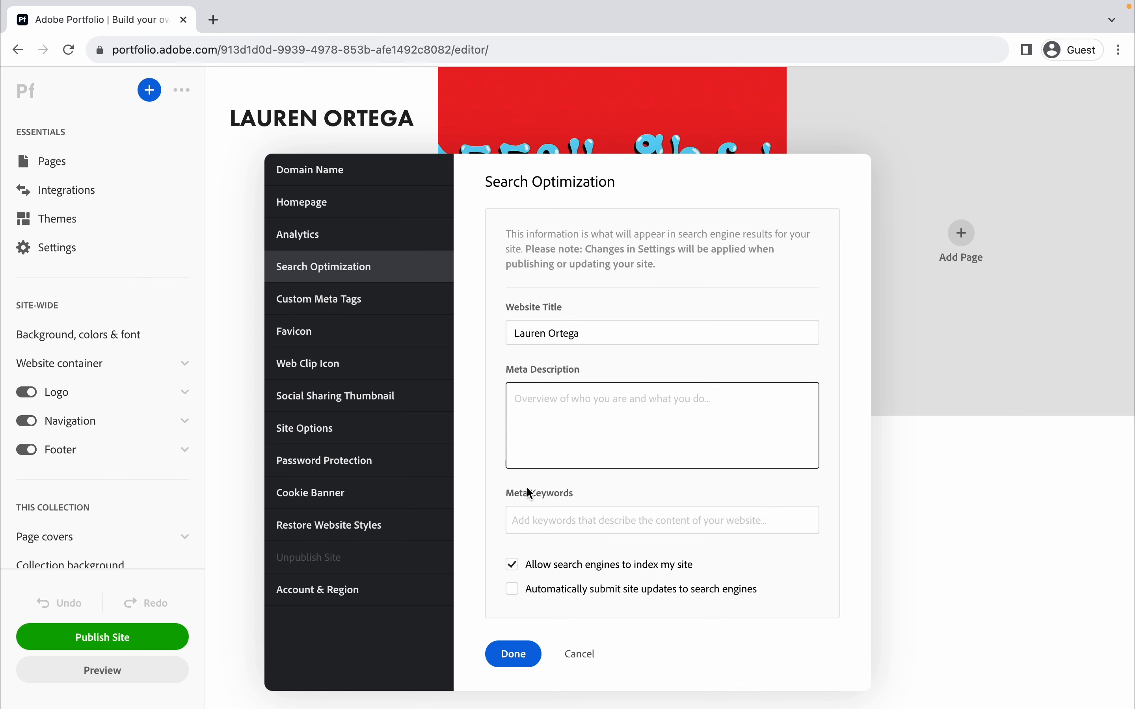
click(535, 530)
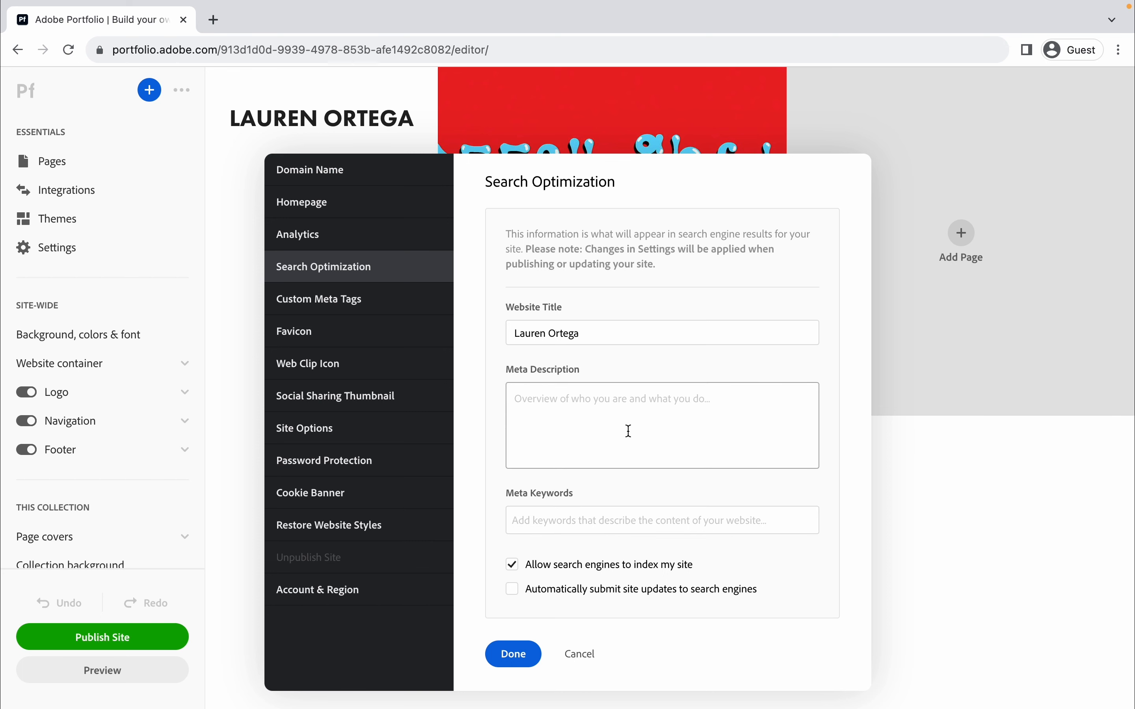
- Review the Custom Meta Tags, Favicon, Web Clip Icon, Social Sharing Thumbnail and Site Options settings
click(317, 302)
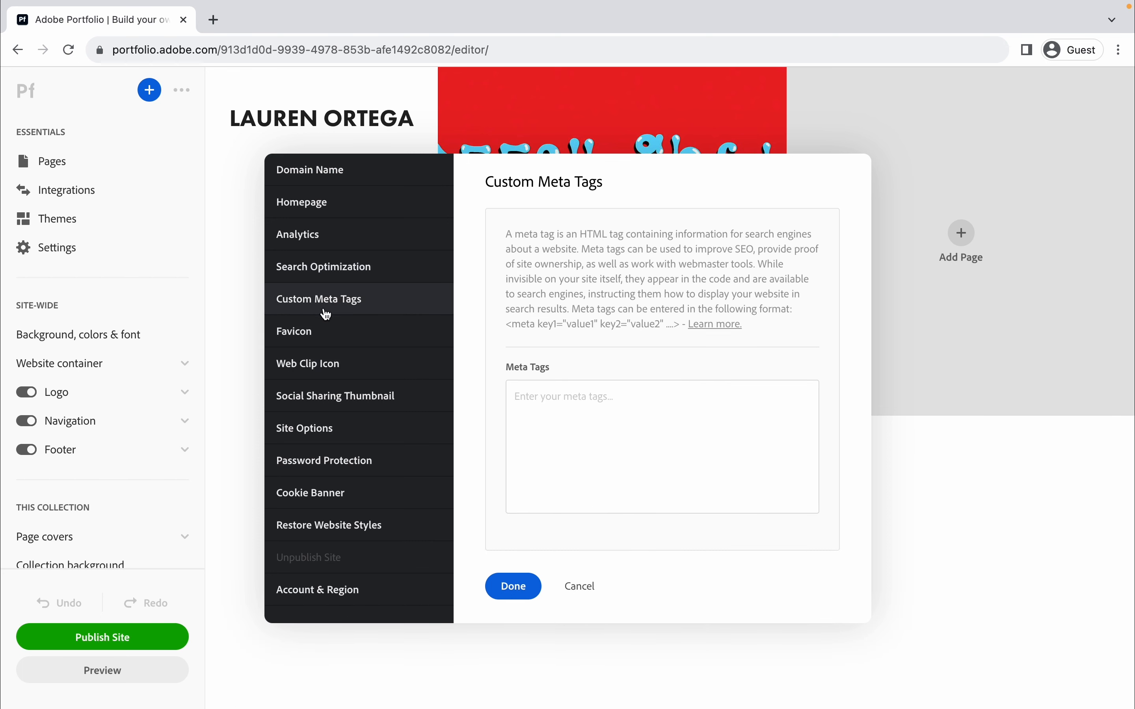
click(341, 333)
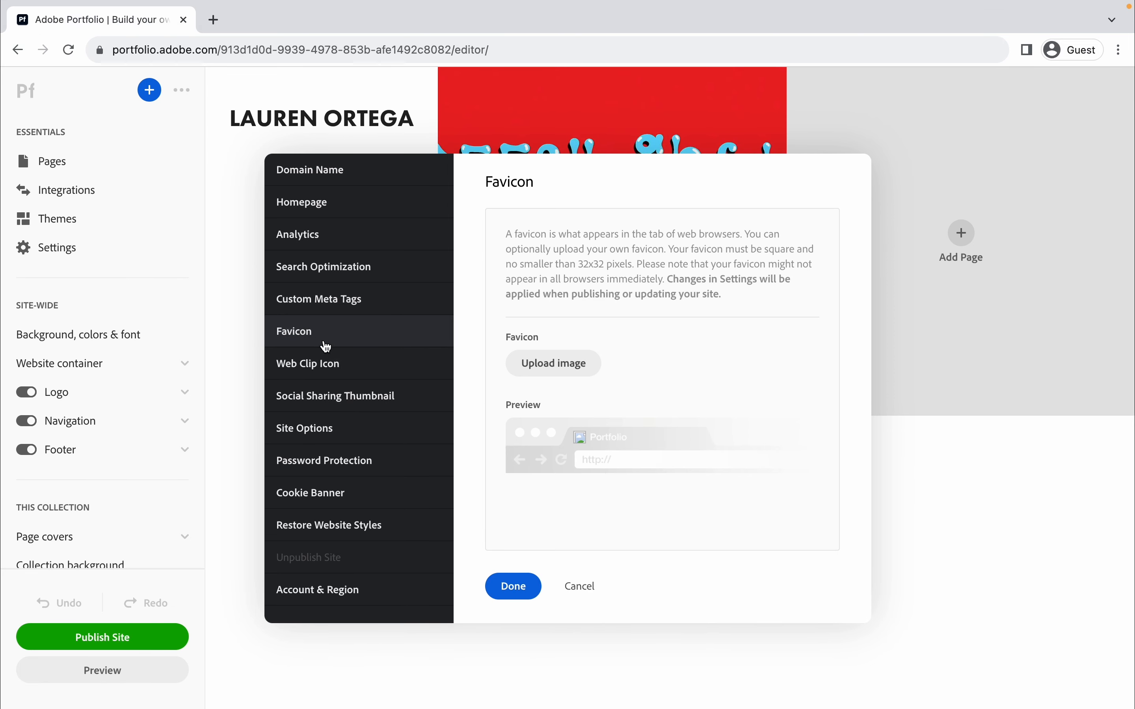
click(318, 361)
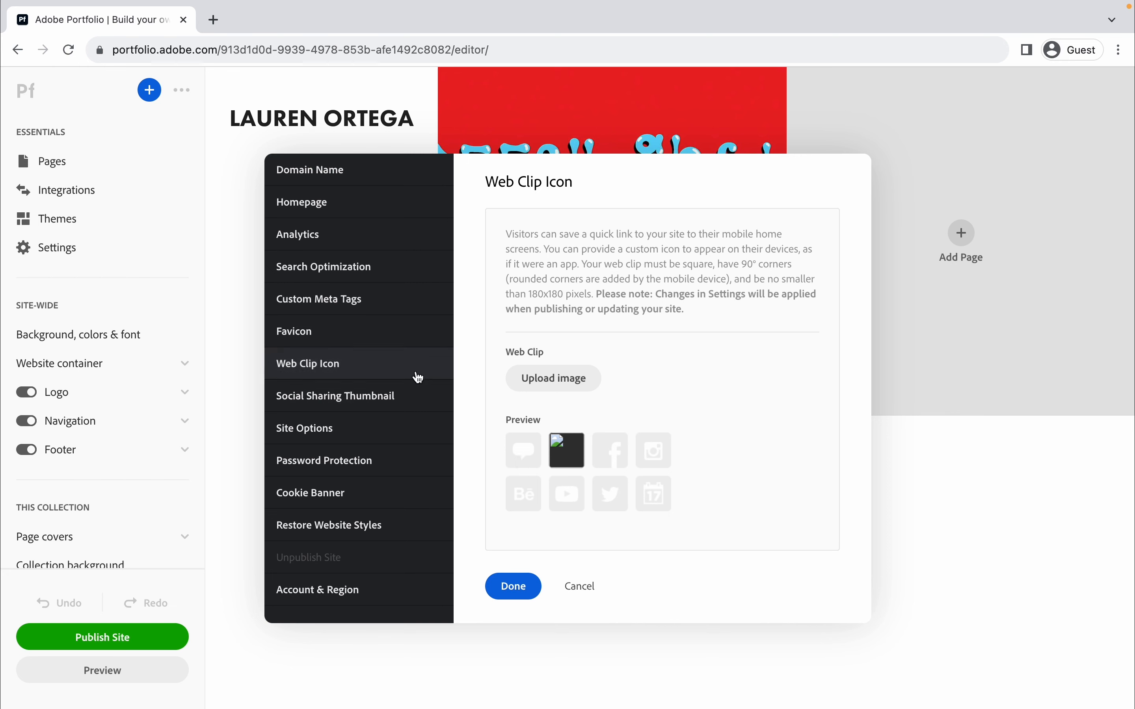
click(366, 406)
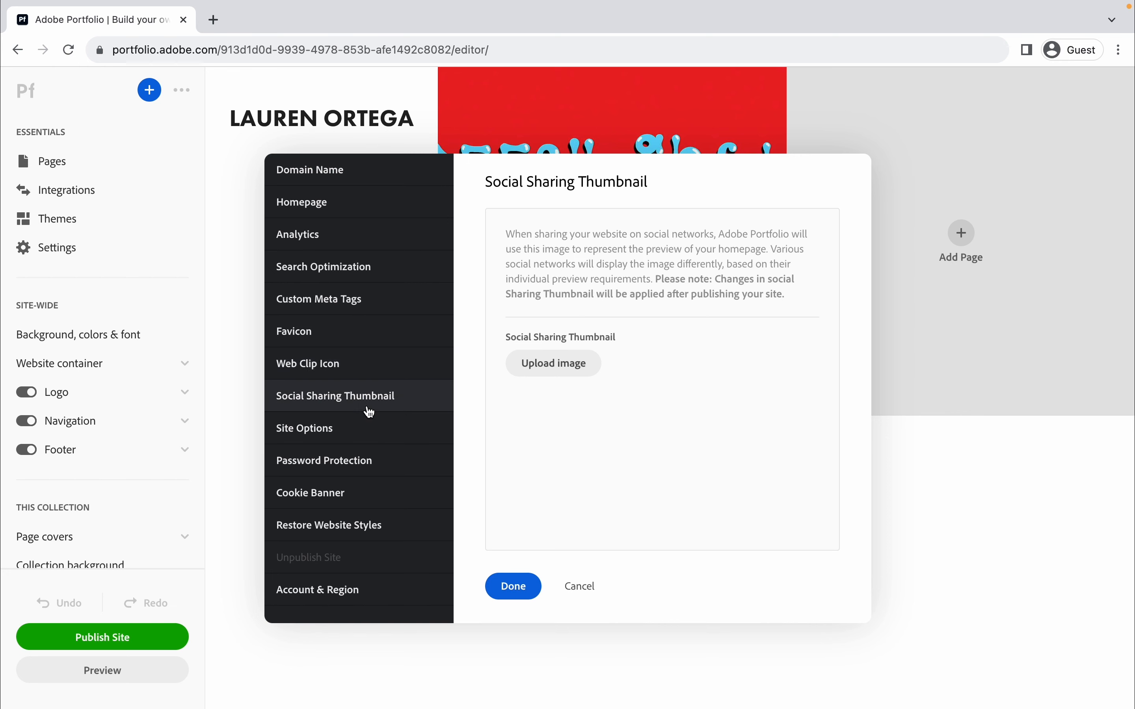
click(346, 433)
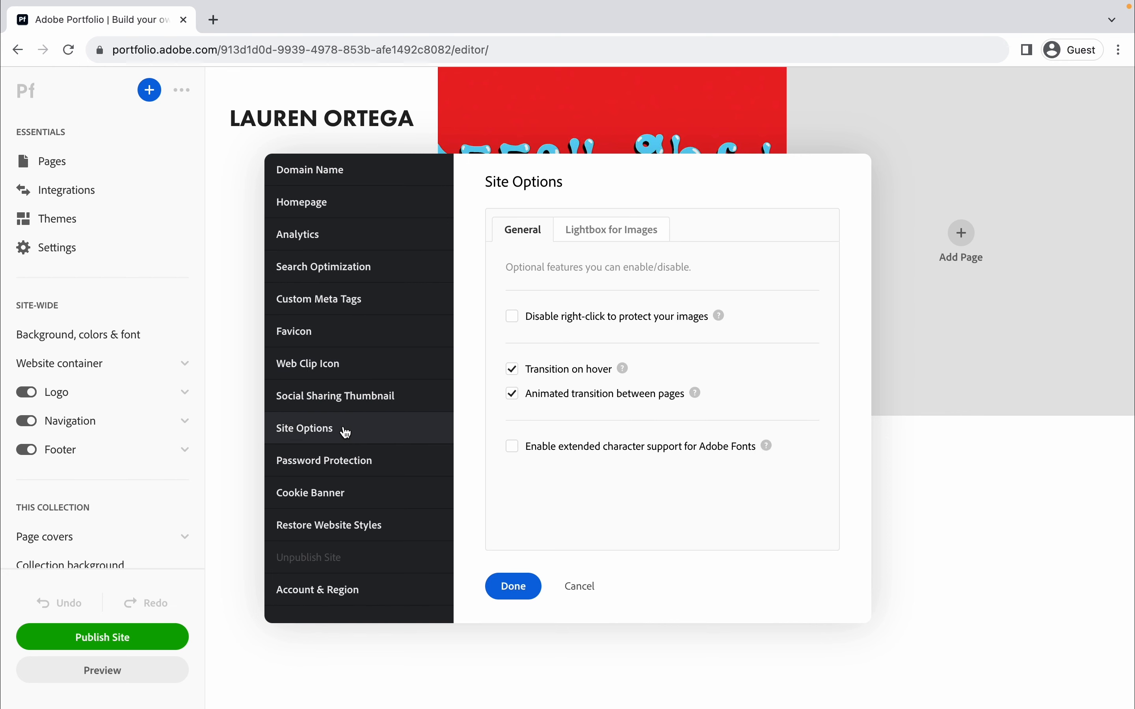
- Review the site's password protection options, leaving the No site-wide password option selected
click(346, 465)
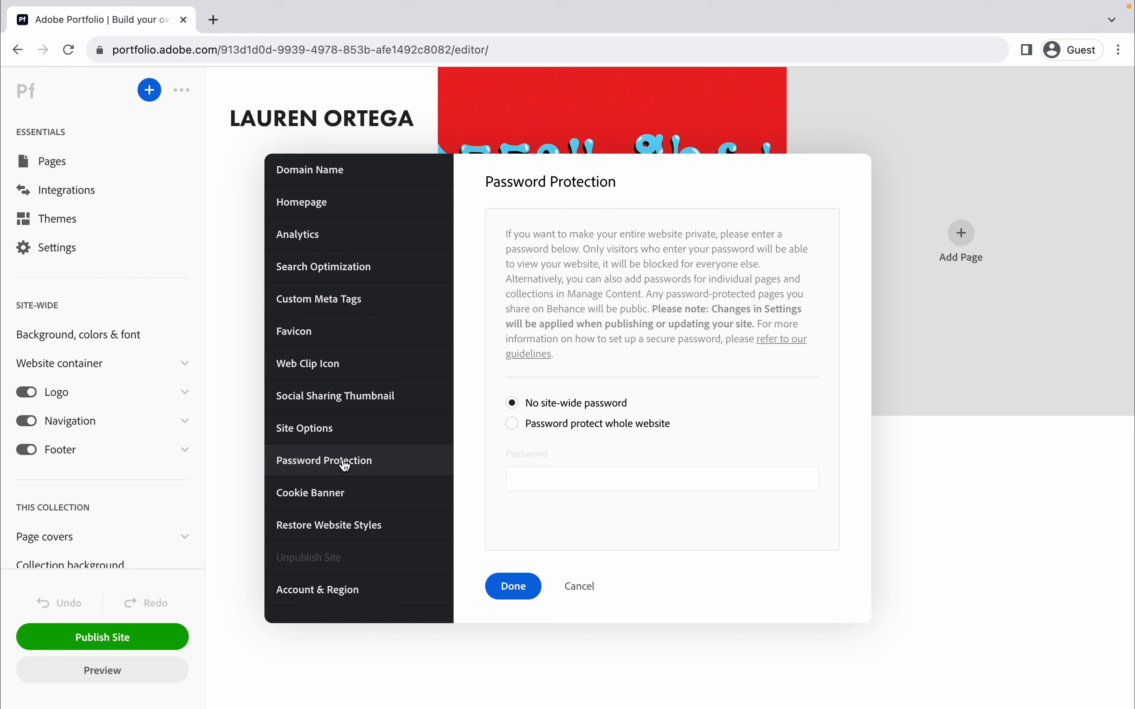
click(515, 423)
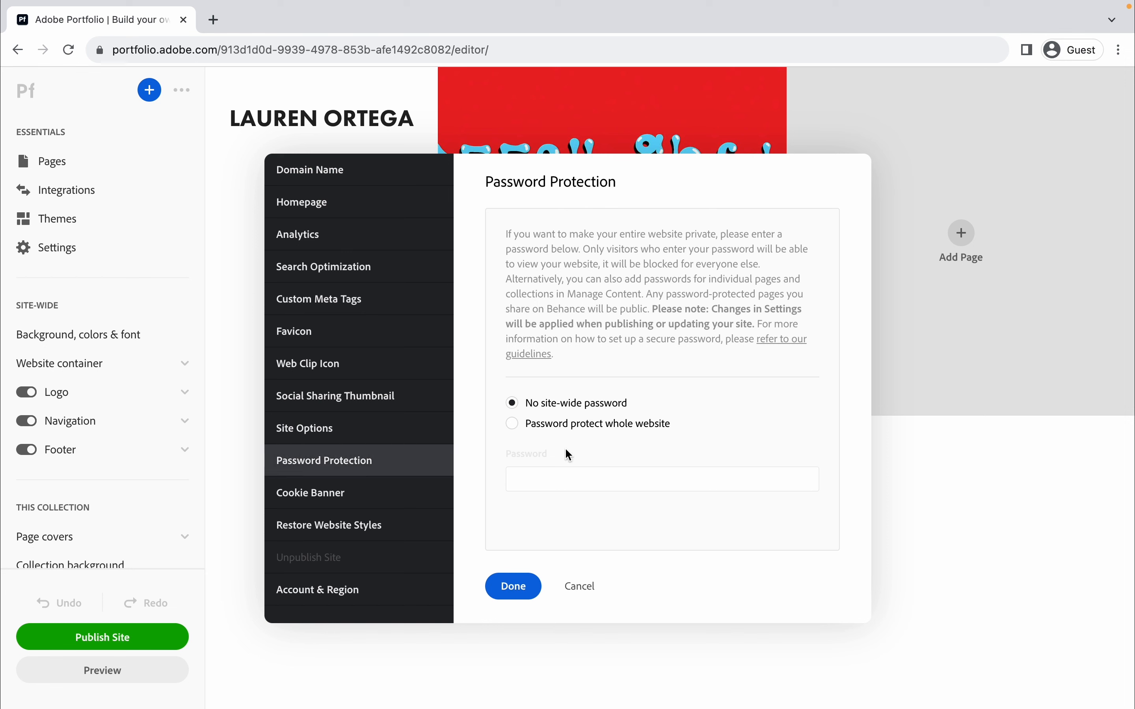
click(543, 405)
- Review the Cookie Banner, Restore Website Styles and Account & Region settings, and close the site settings
click(350, 499)
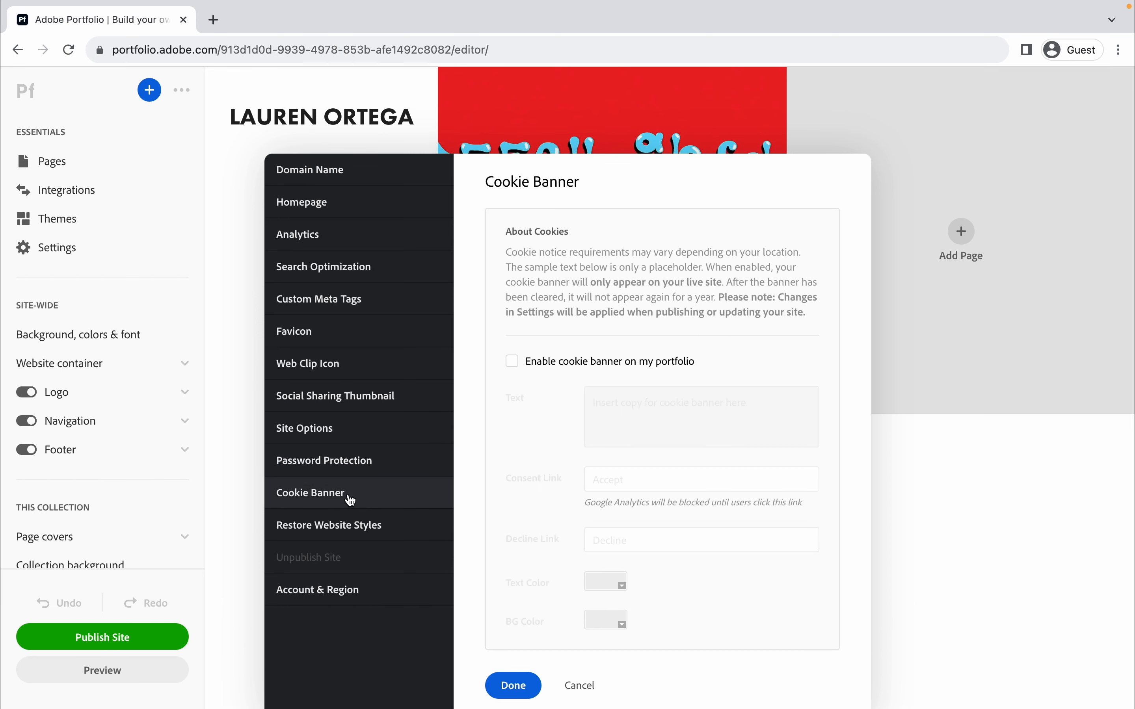
click(342, 524)
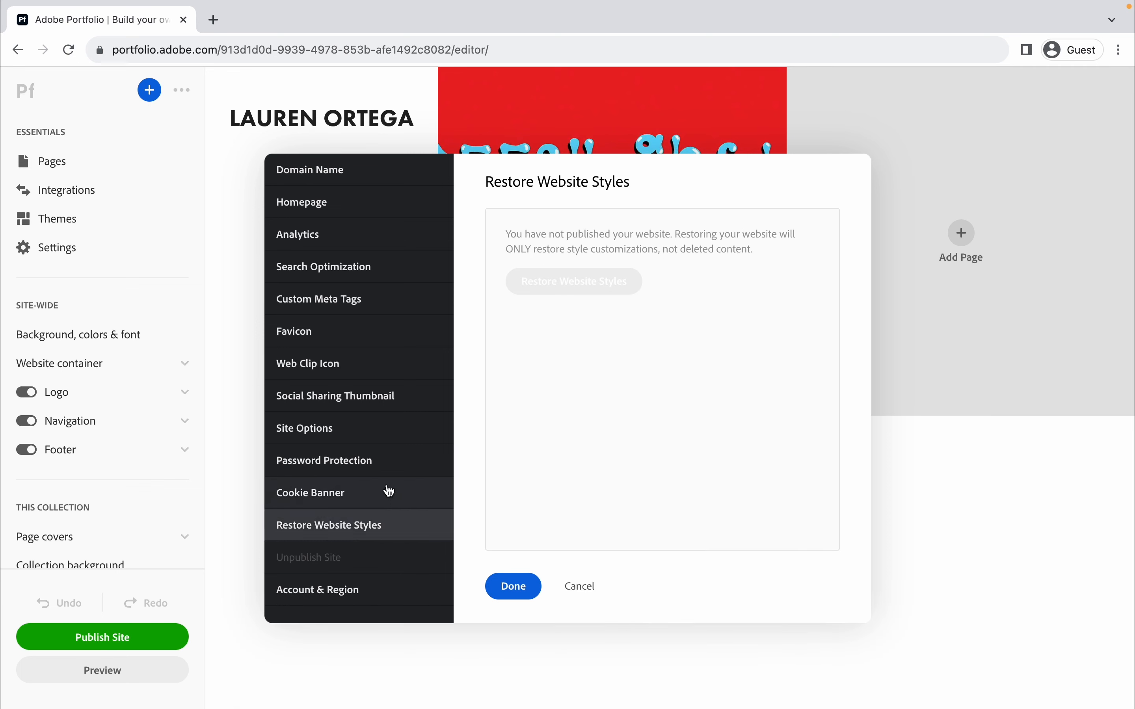
click(347, 594)
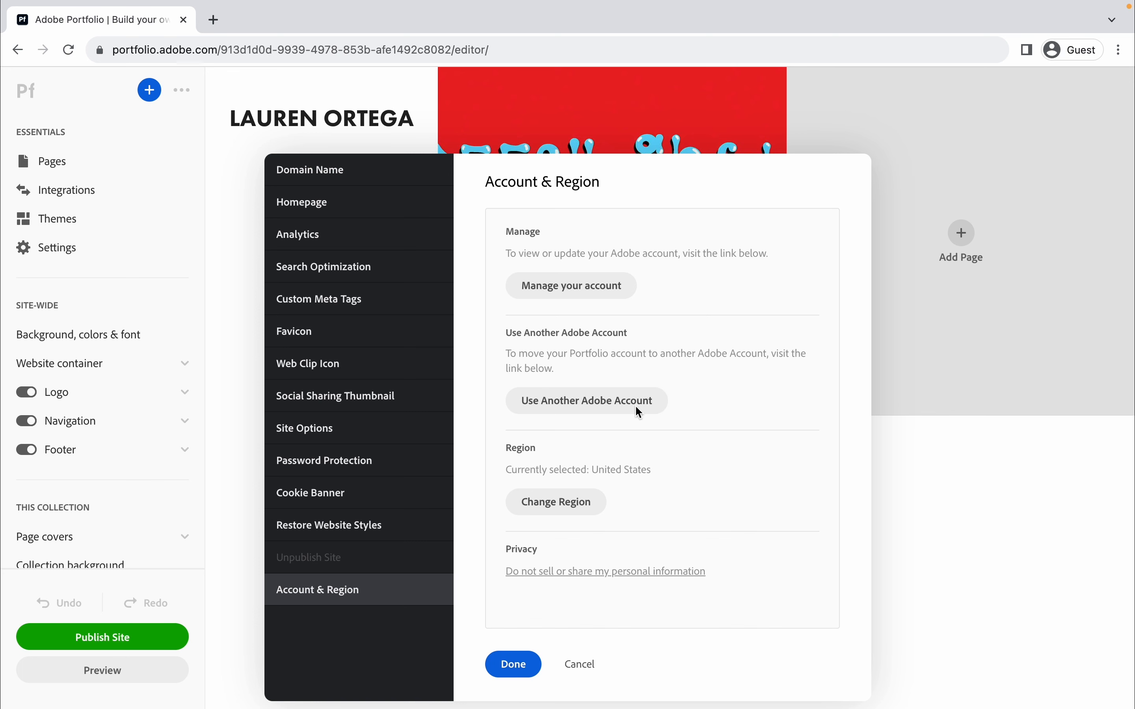
click(515, 665)
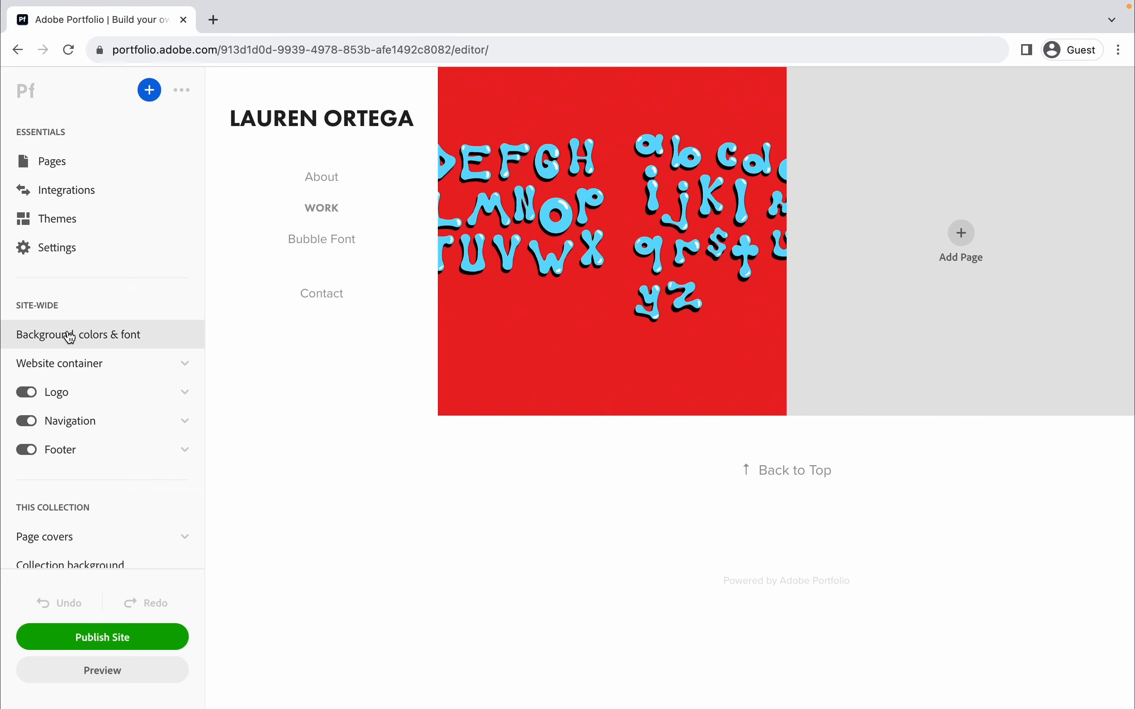
scroll(71, 338, down, 3)
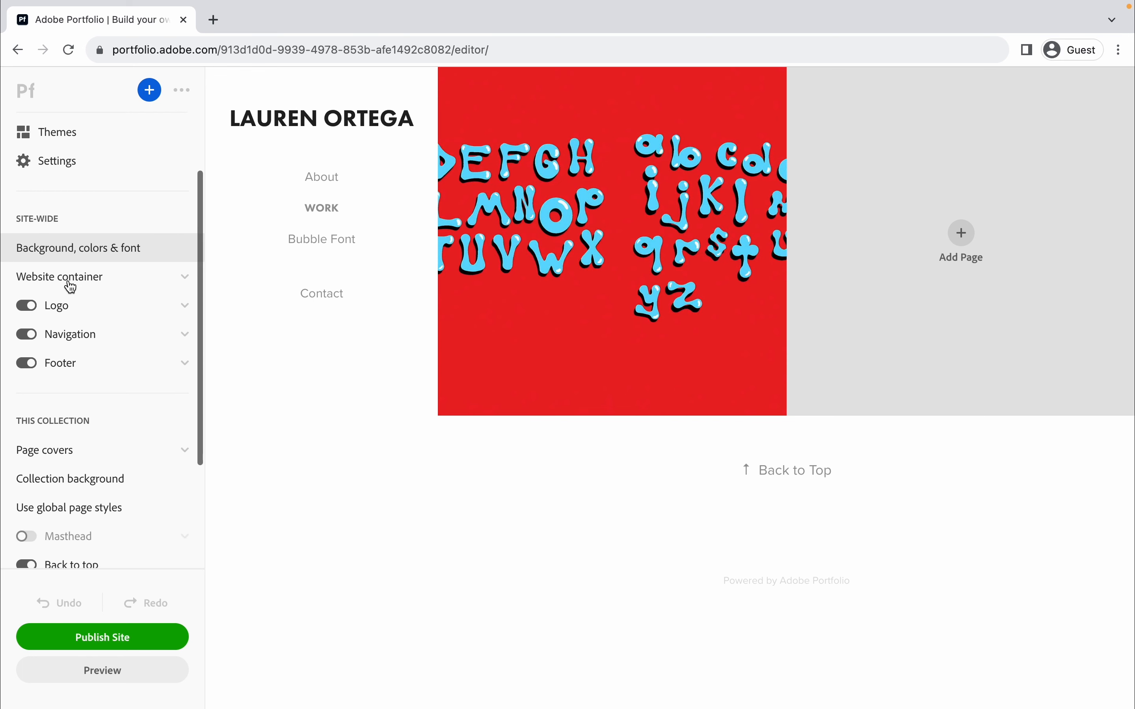
click(82, 249)
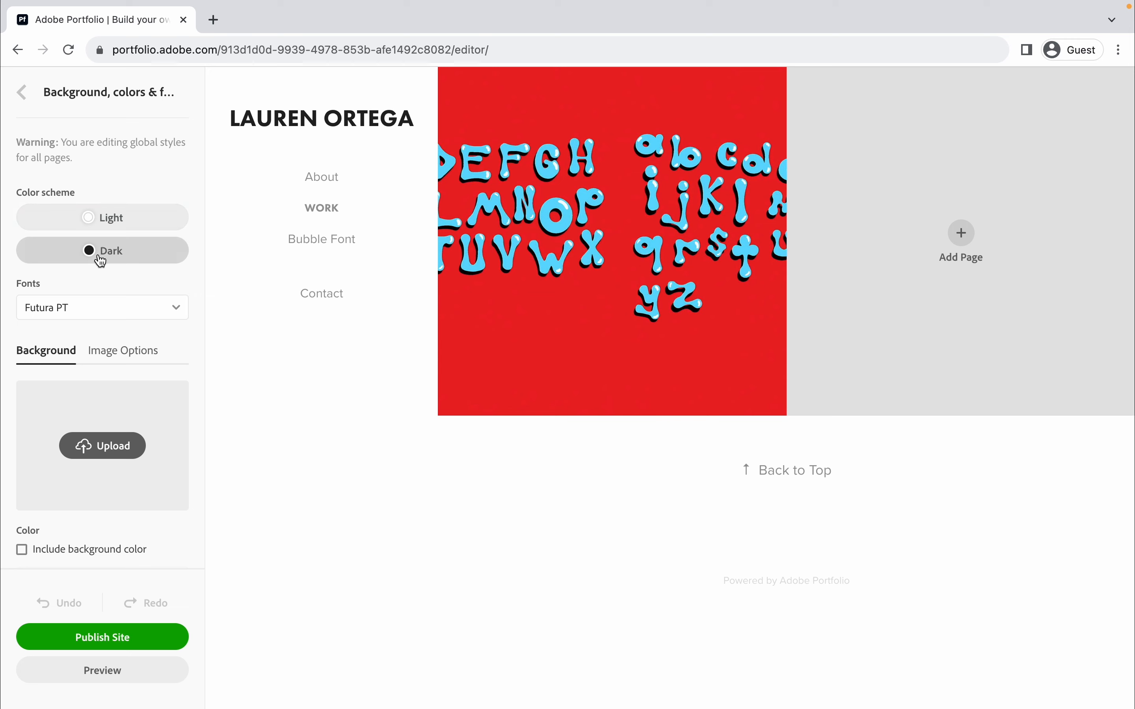
click(22, 92)
scroll(106, 337, down, 1)
scroll(78, 325, up, 1)
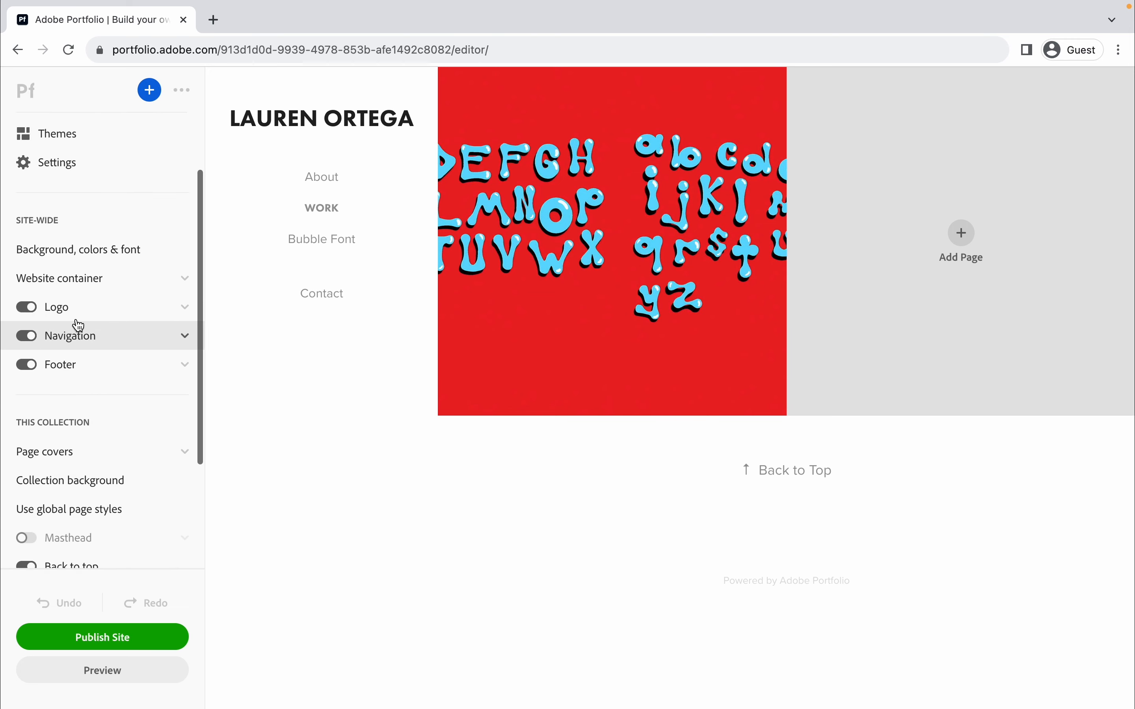
- Switch the site-wide color scheme to Dark
click(56, 251)
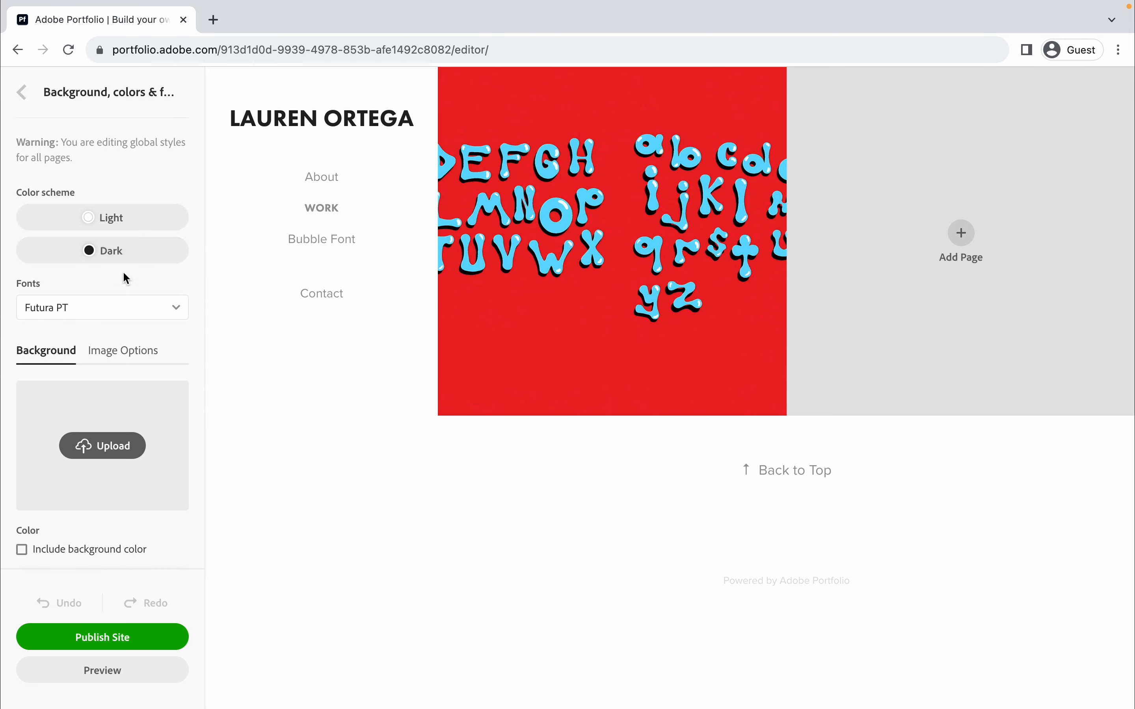
click(123, 251)
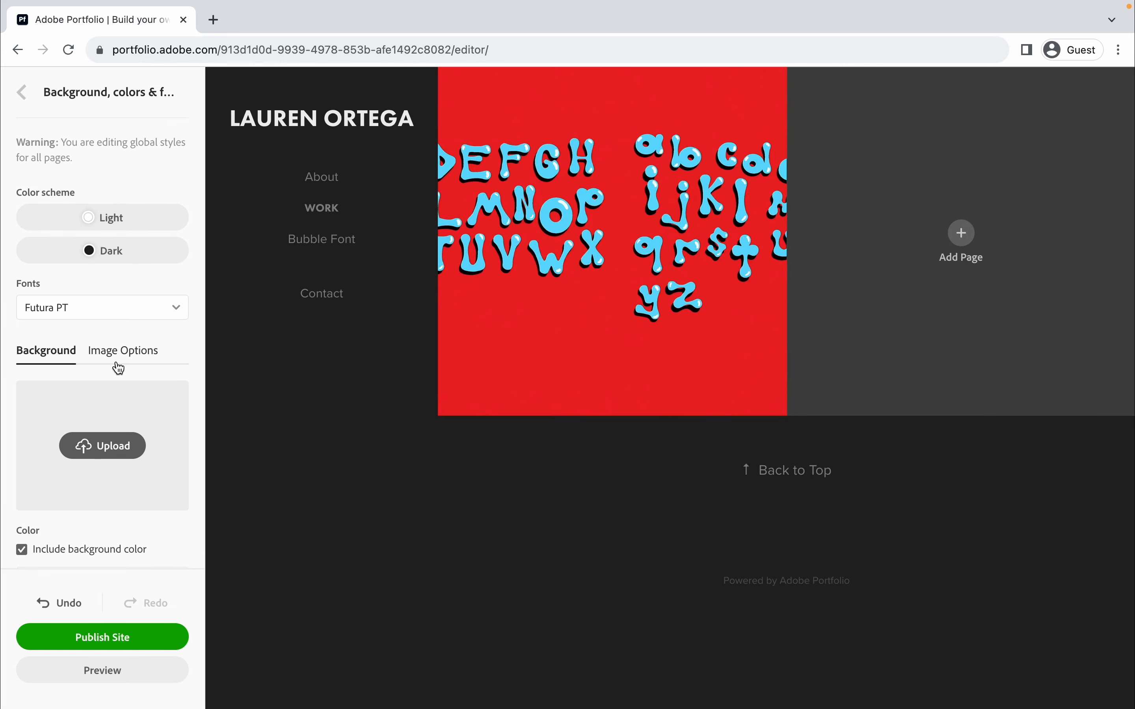
- Set the site-wide font to Helvetica
scroll(118, 369, down, 1)
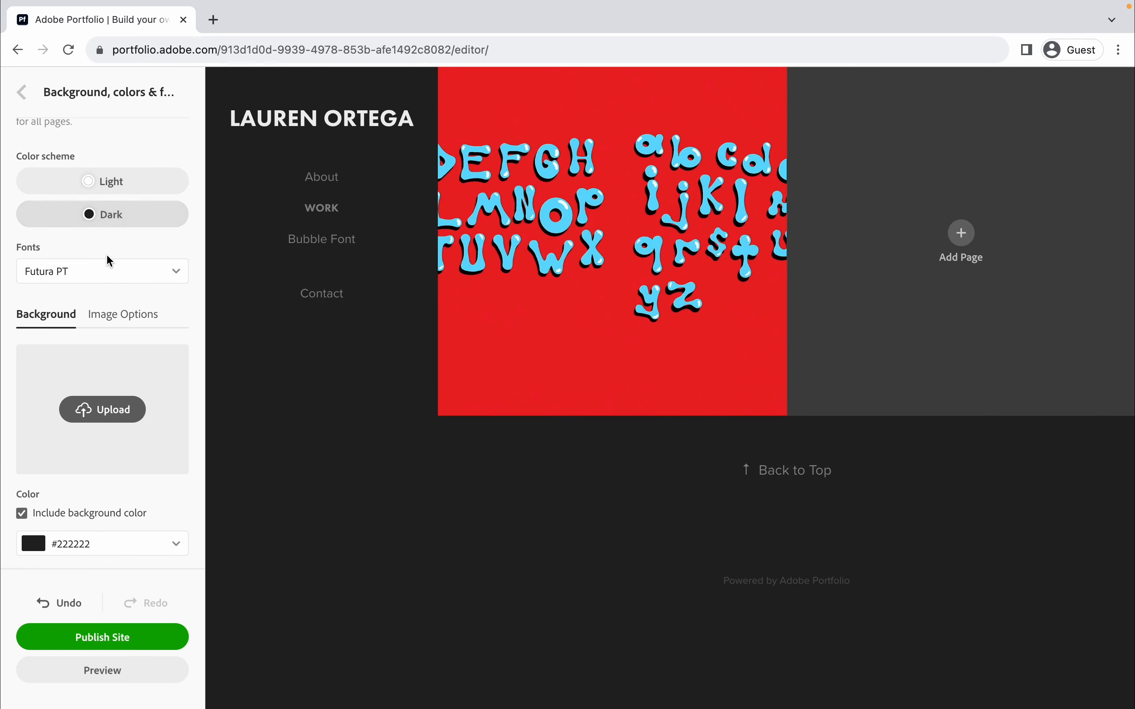
click(103, 269)
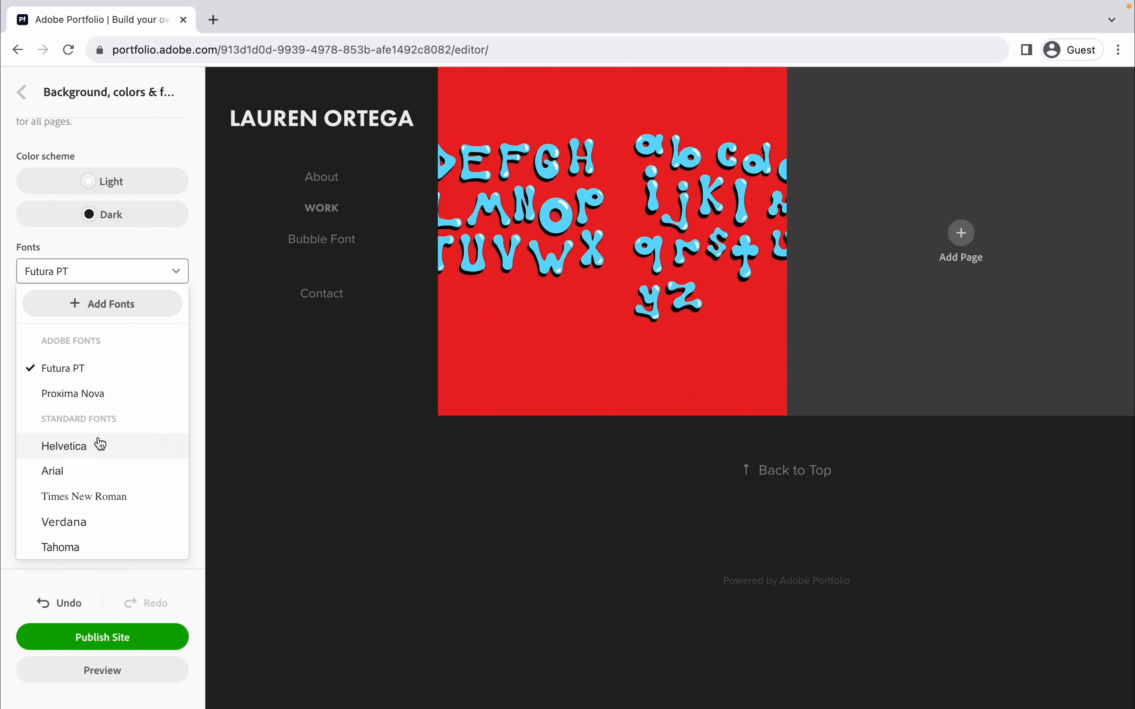
click(82, 449)
- Change the site-wide font to Georgia
scroll(81, 474, down, 1)
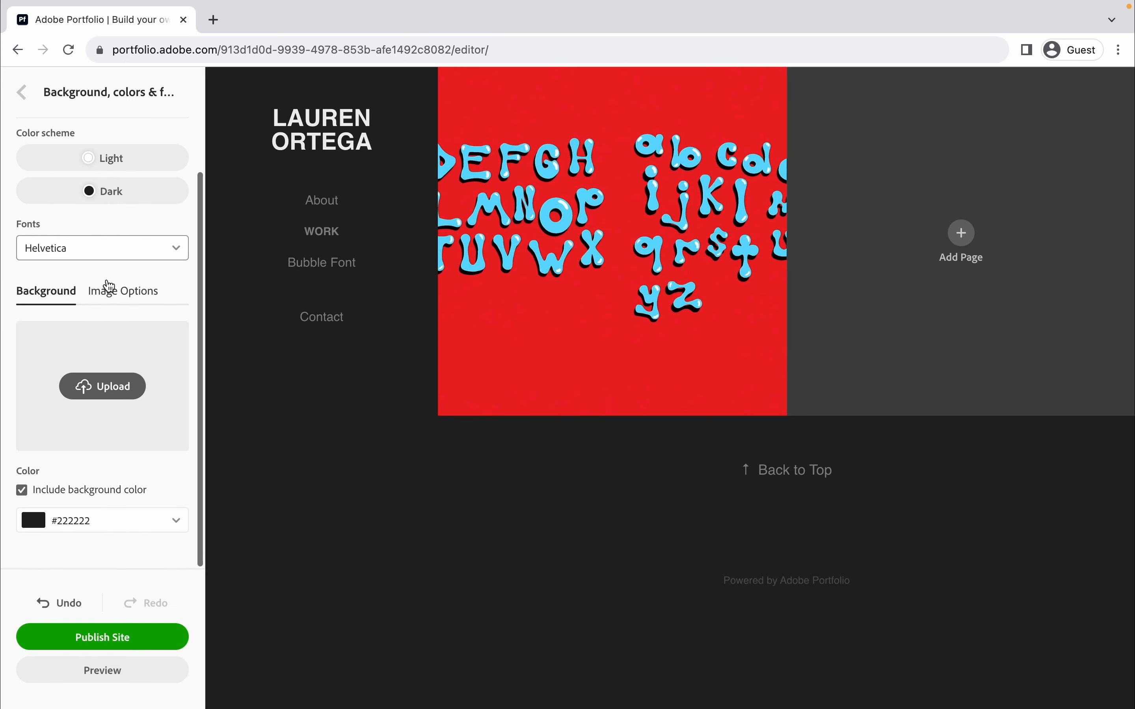
click(96, 256)
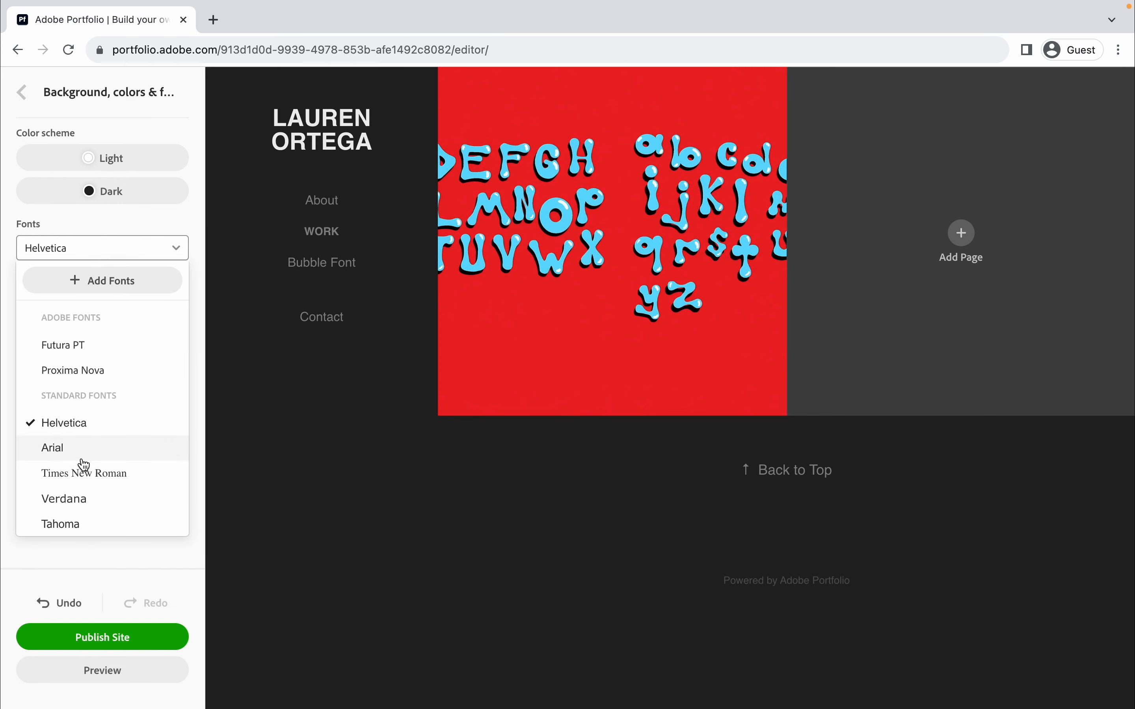
scroll(83, 467, down, 1)
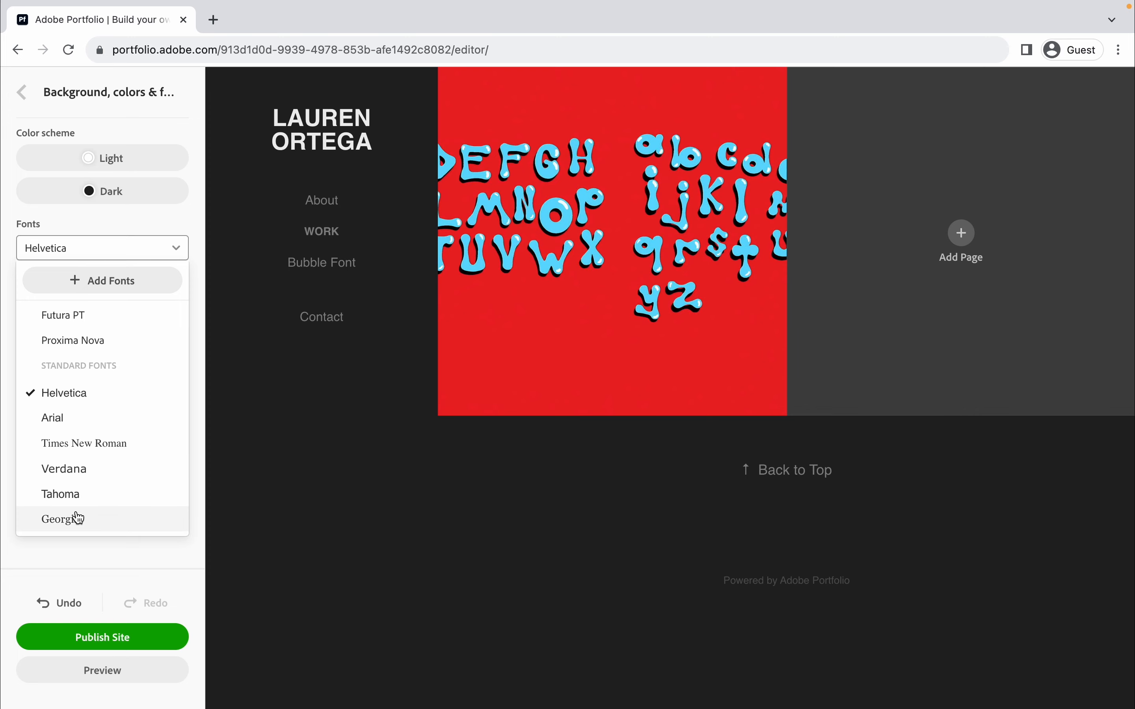
click(78, 518)
- Browse the Adobe Fonts library for the site-wide font, preview Adorn Bouquet and return to the font list
click(103, 252)
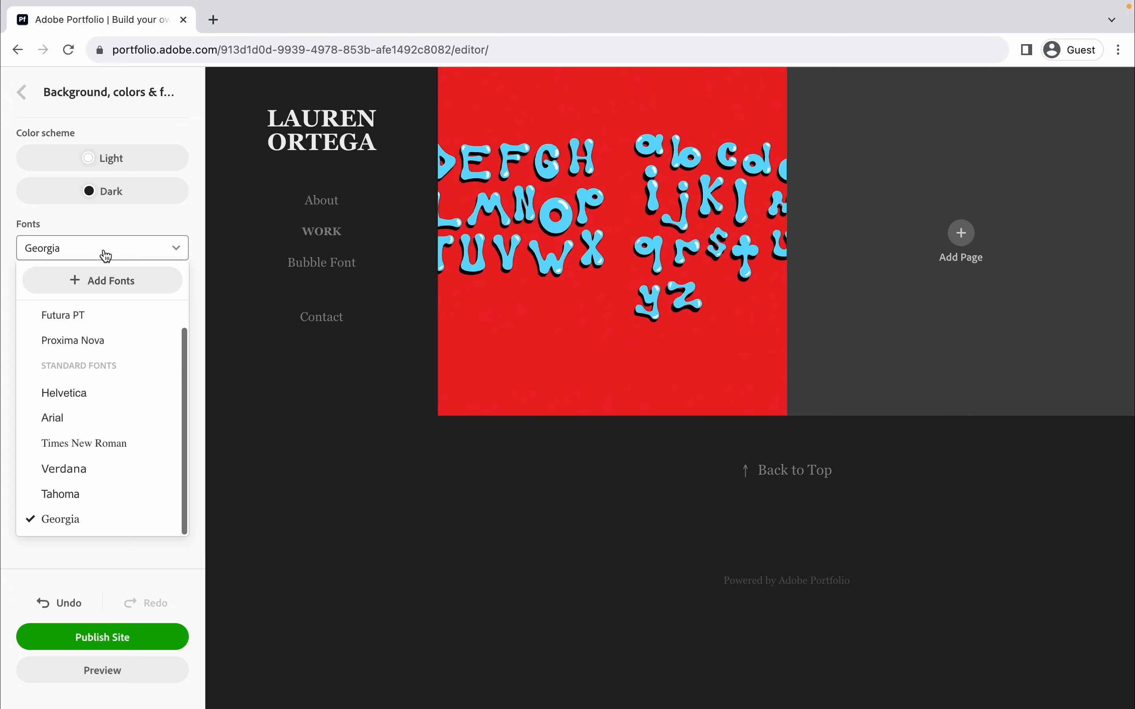
click(90, 287)
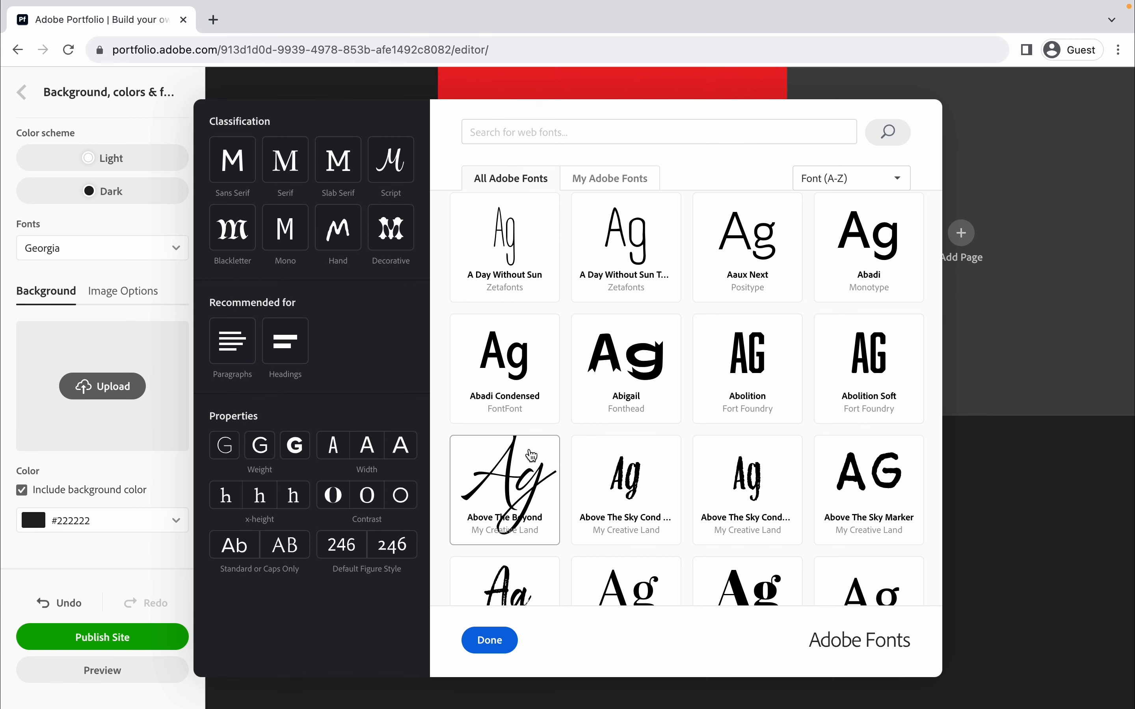
scroll(532, 455, down, 10)
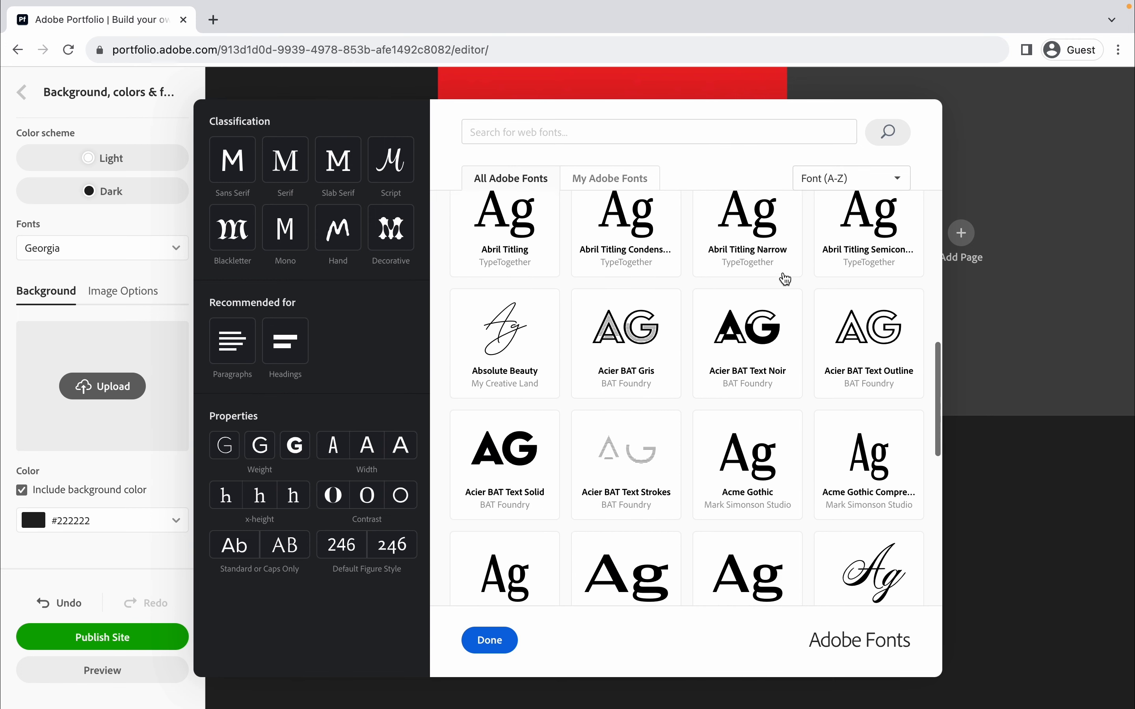
scroll(785, 279, down, 15)
scroll(786, 345, down, 5)
click(755, 404)
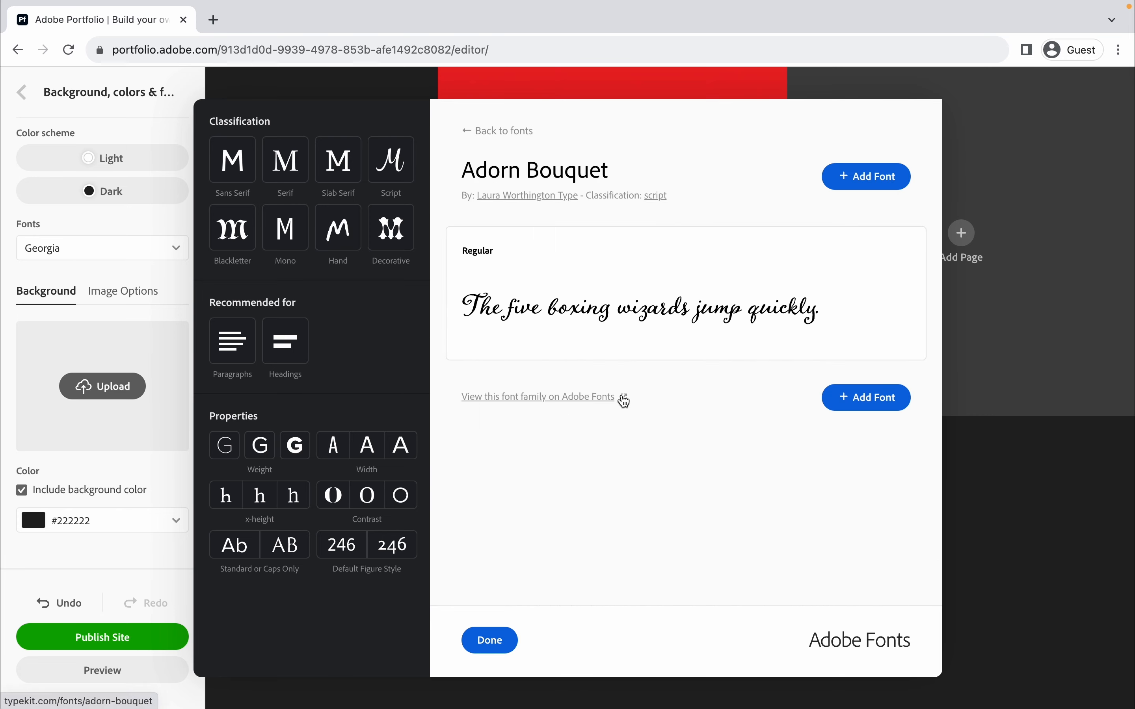
click(475, 132)
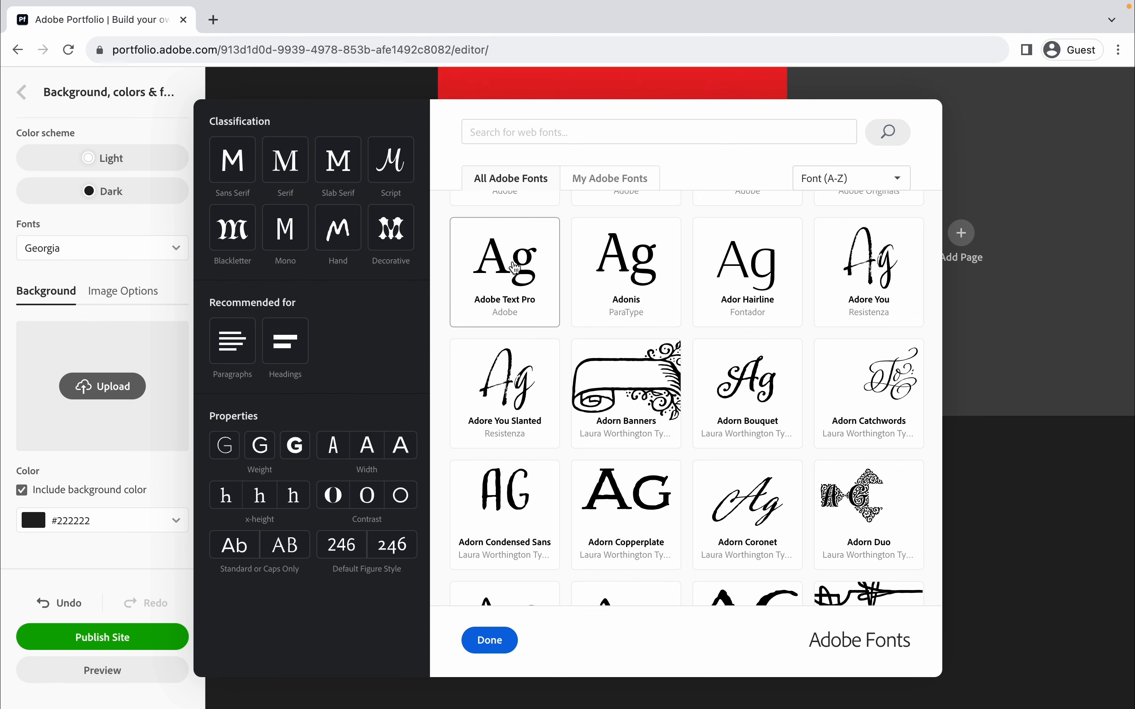
- Filter Adobe Fonts to heavy-weight Sans Serif fonts, add Abolition Soft to the site's fonts and close the library
click(308, 446)
scroll(555, 418, up, 5)
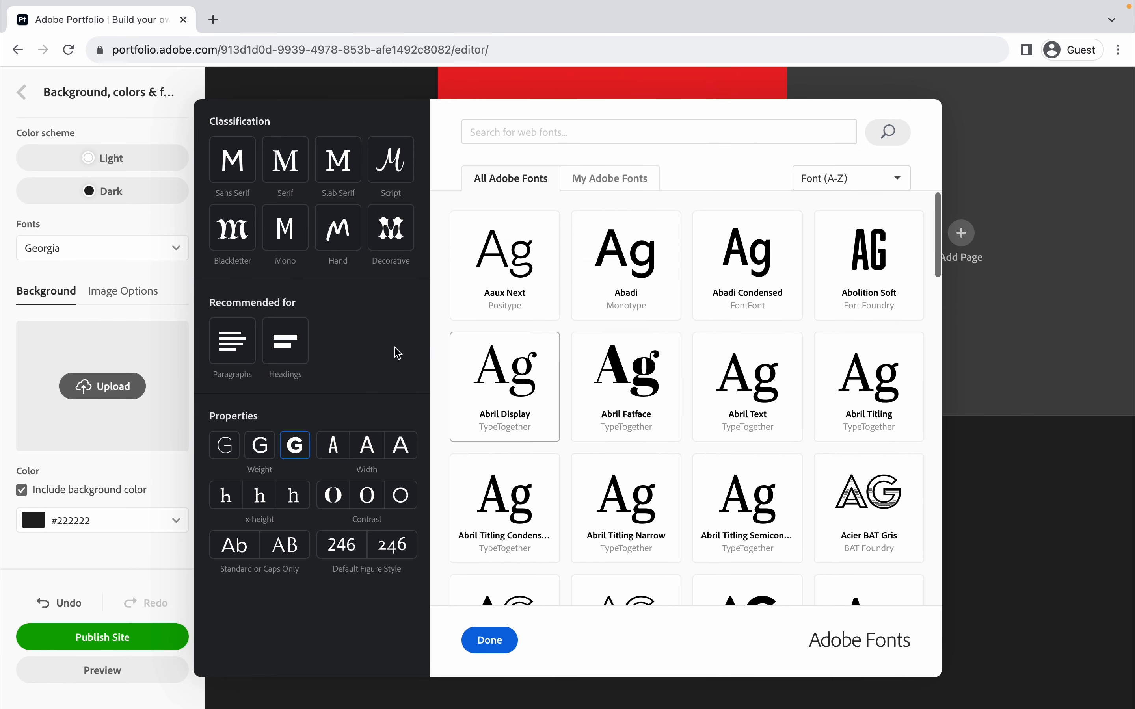
click(259, 164)
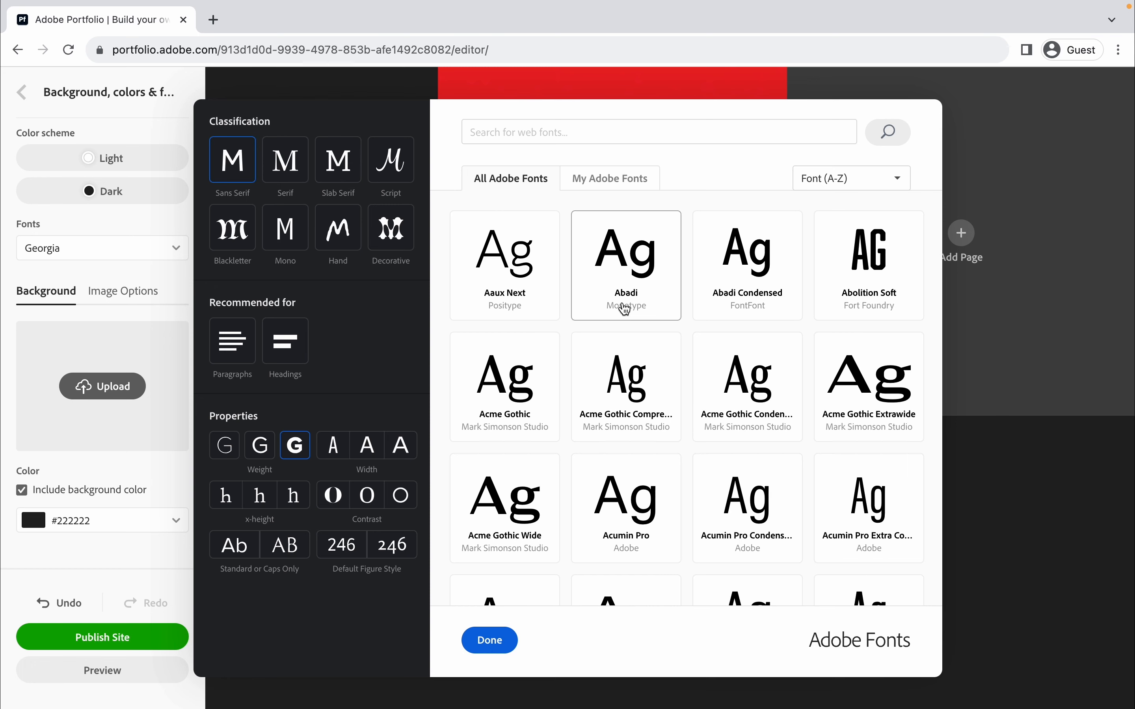
click(897, 276)
click(857, 174)
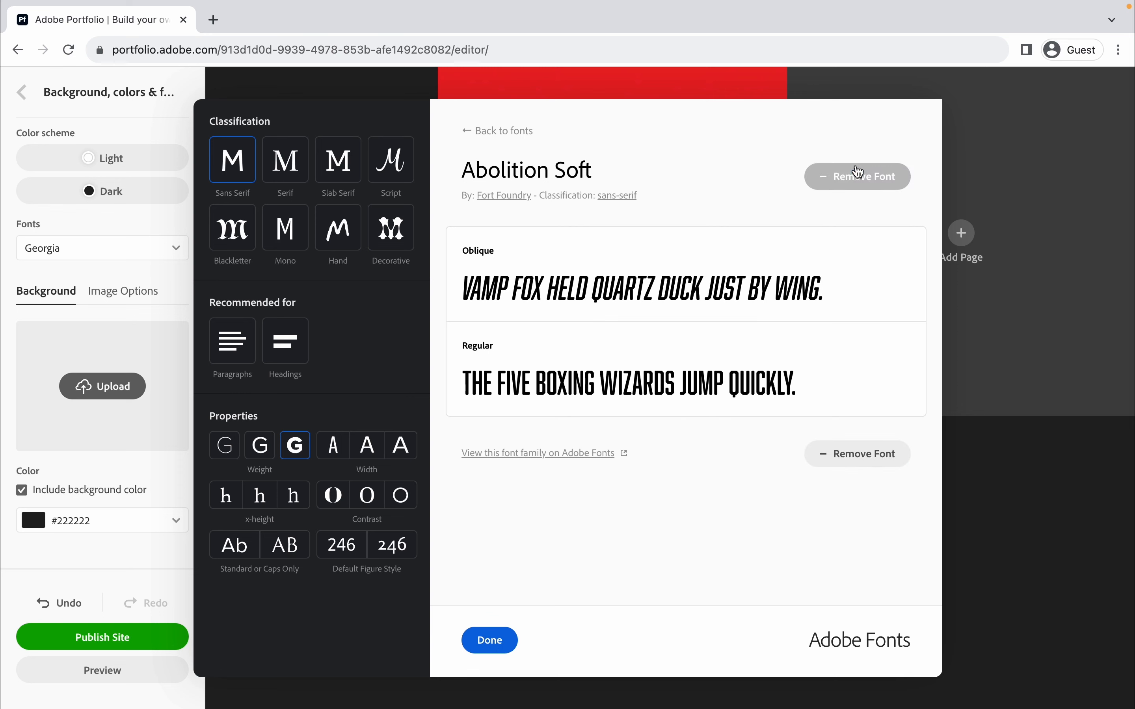
click(492, 640)
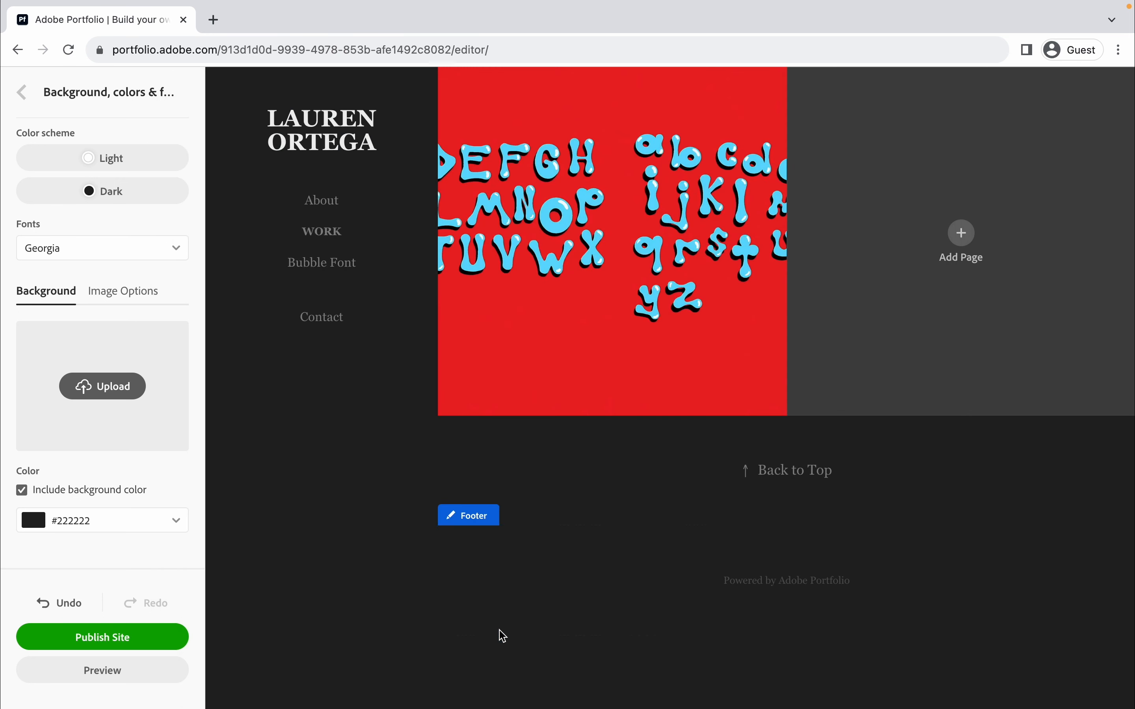
- Set the site-wide font to Proxima Nova
click(101, 251)
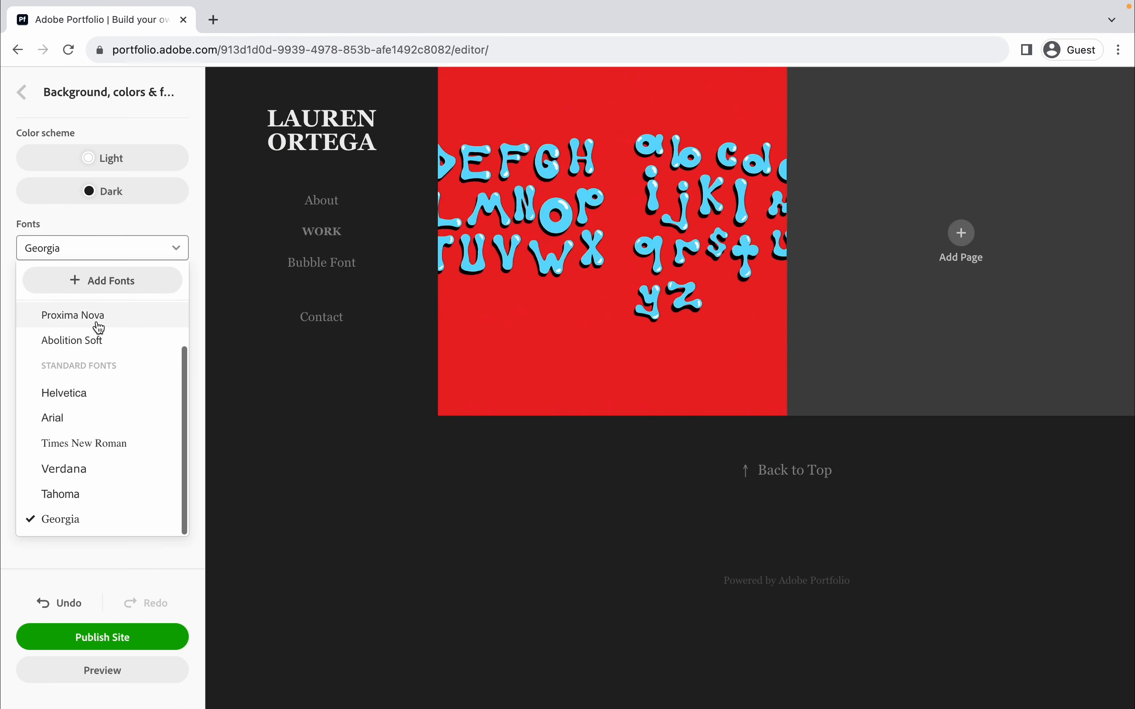
scroll(94, 421, up, 2)
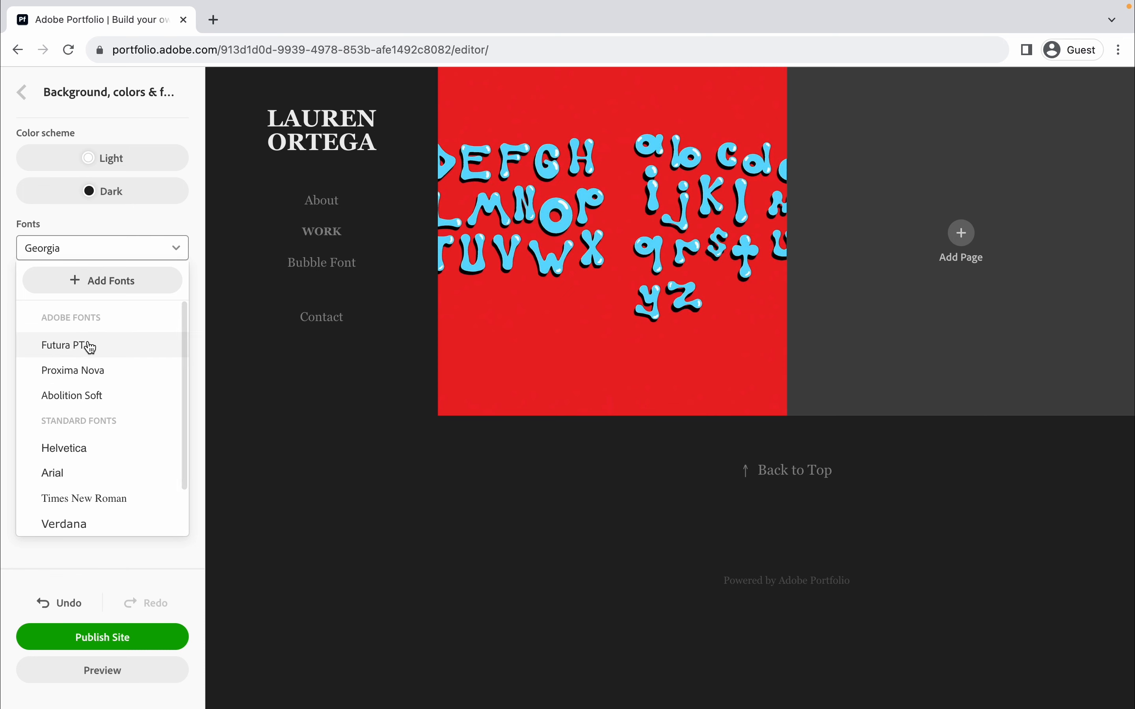
click(79, 380)
click(78, 253)
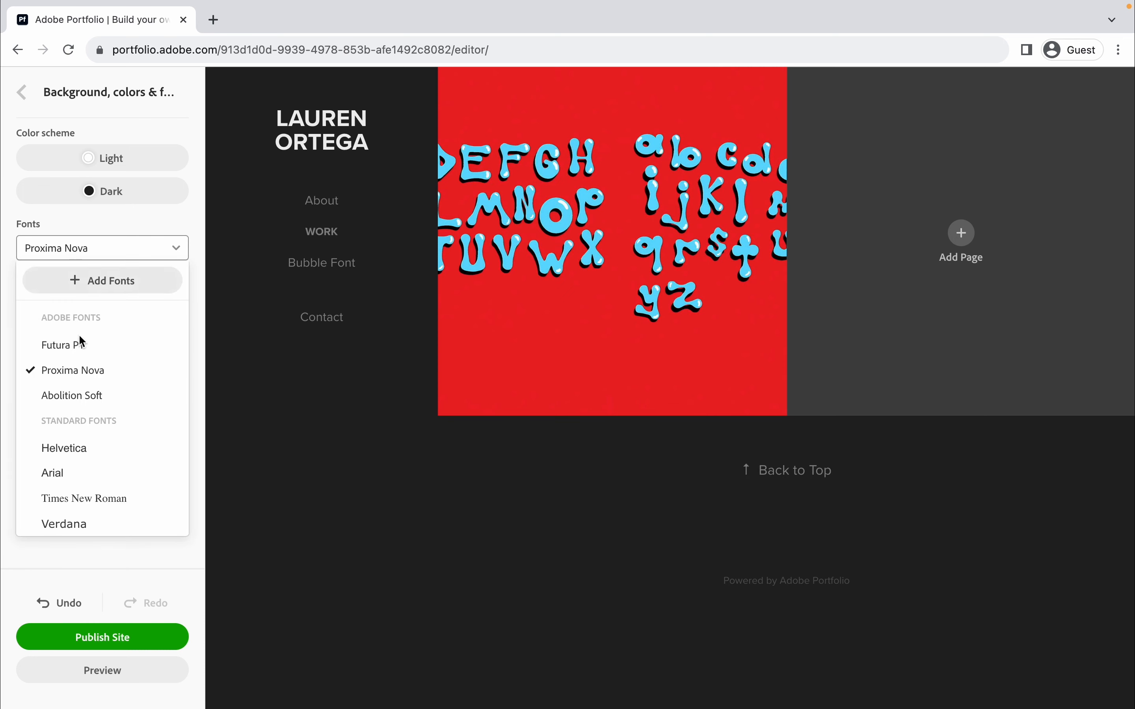
click(93, 241)
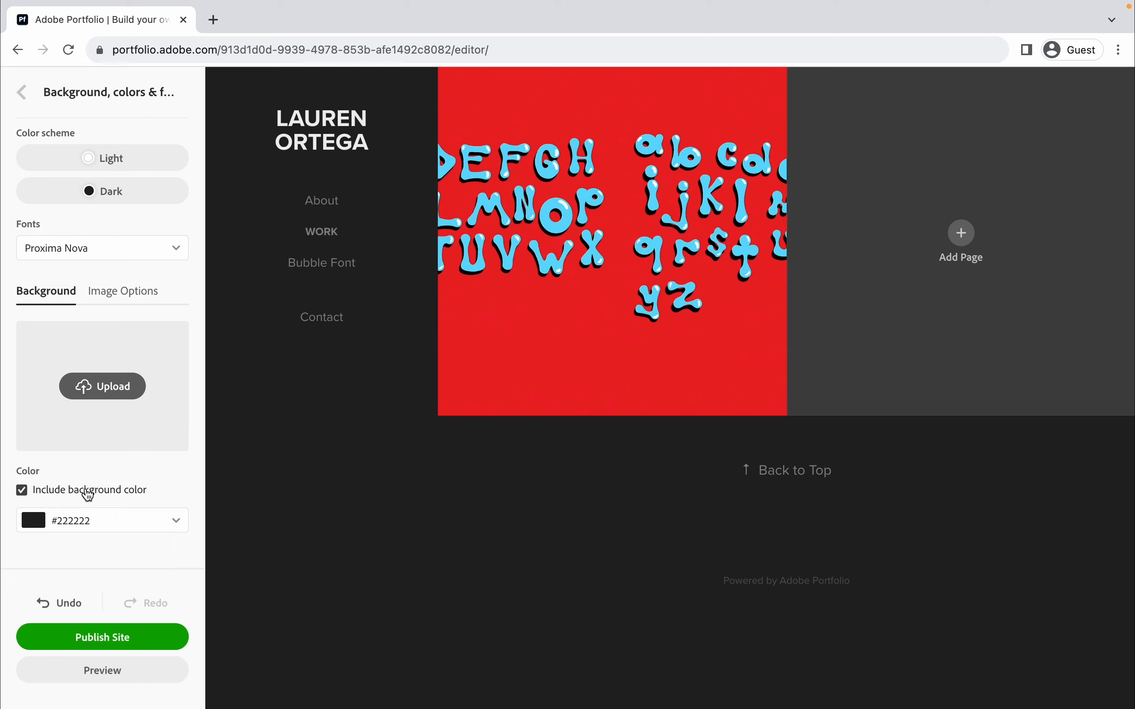
- Change the site-wide background color to blue #2A95CA, and switch the background color off and back on
click(87, 491)
click(71, 492)
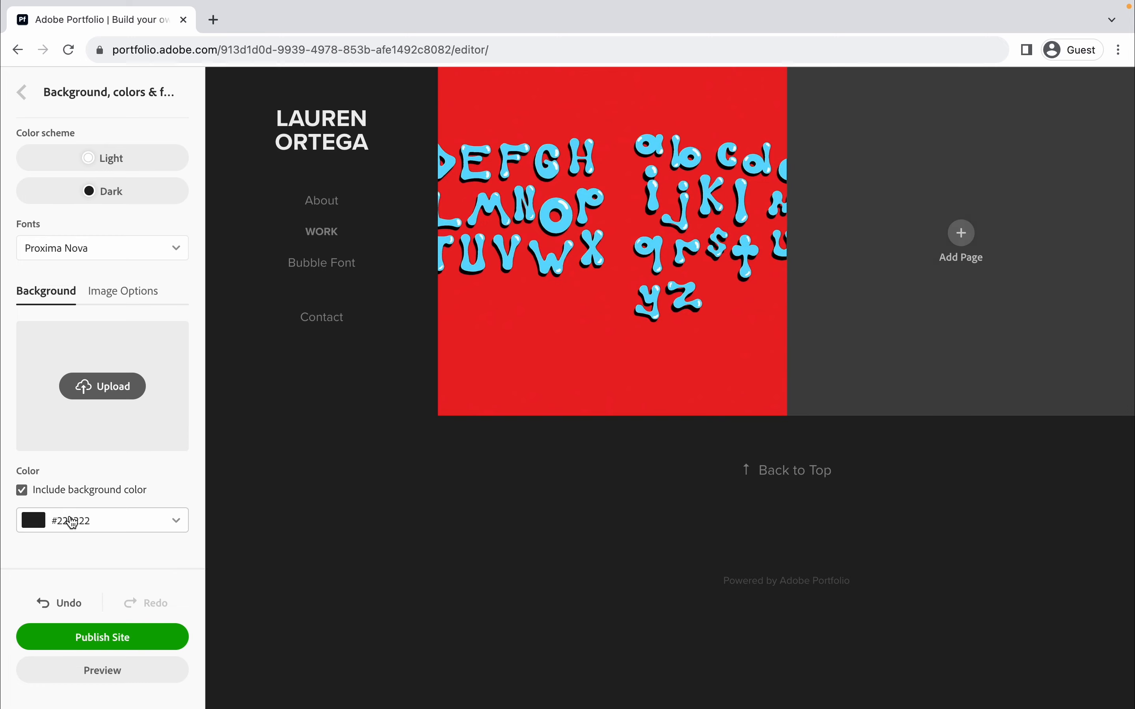
click(70, 522)
click(143, 552)
scroll(160, 469, down, 5)
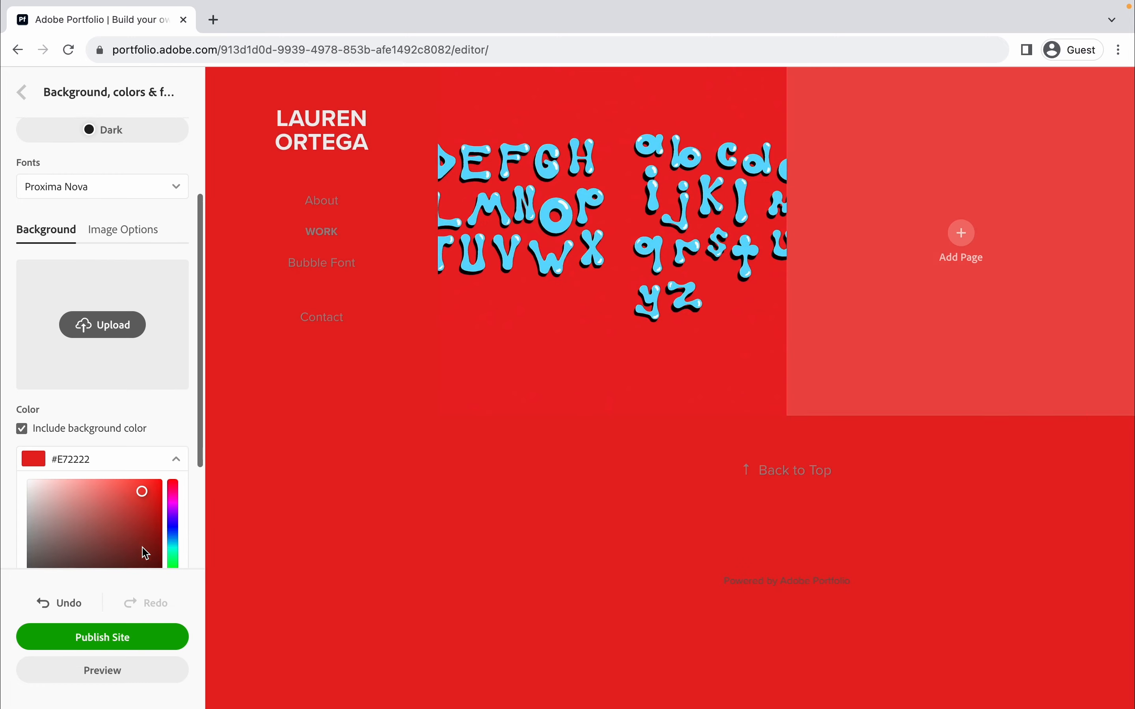
drag(179, 361, 133, 347)
click(133, 364)
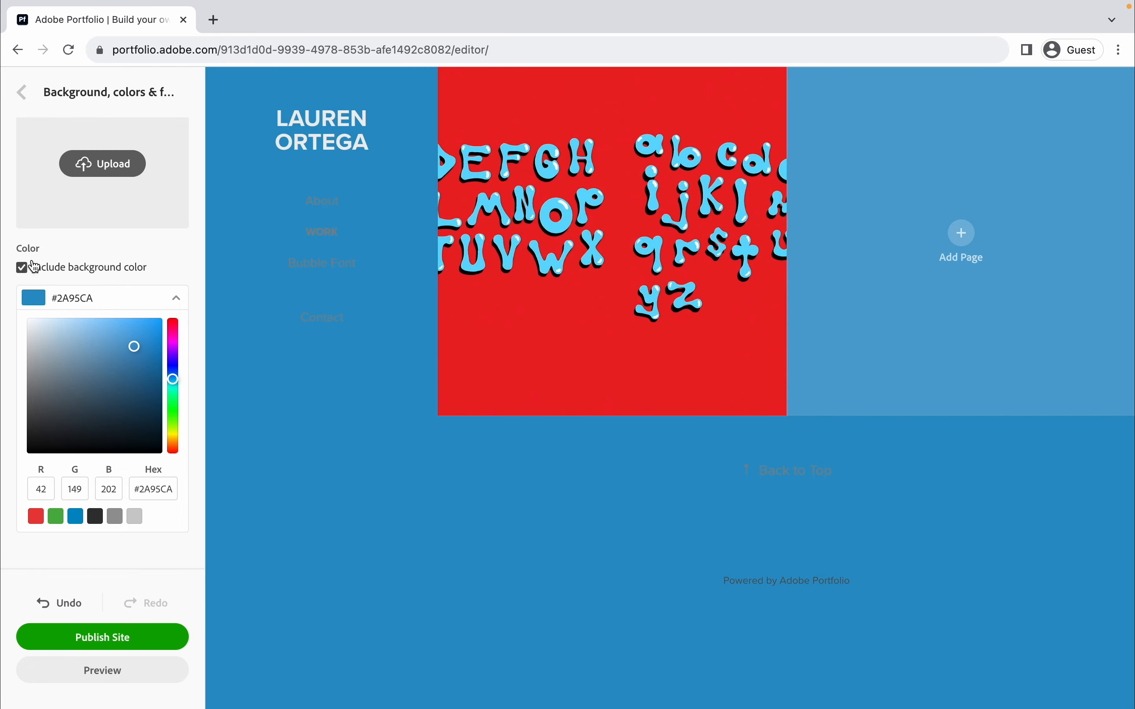
click(22, 267)
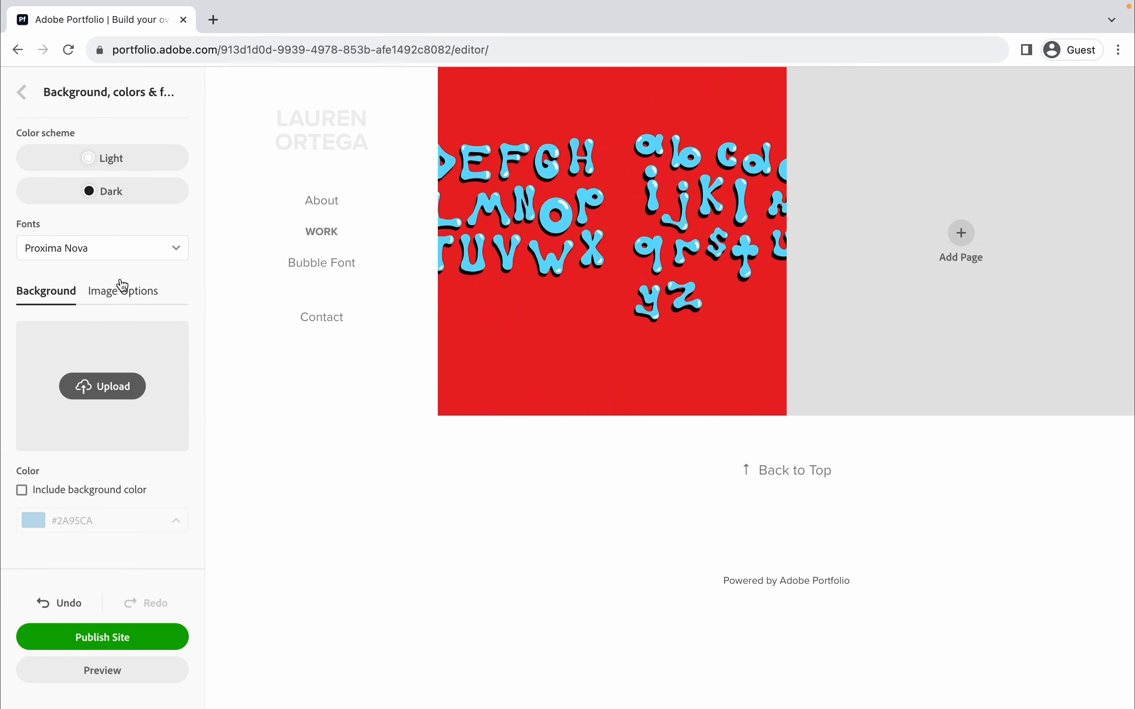
click(50, 500)
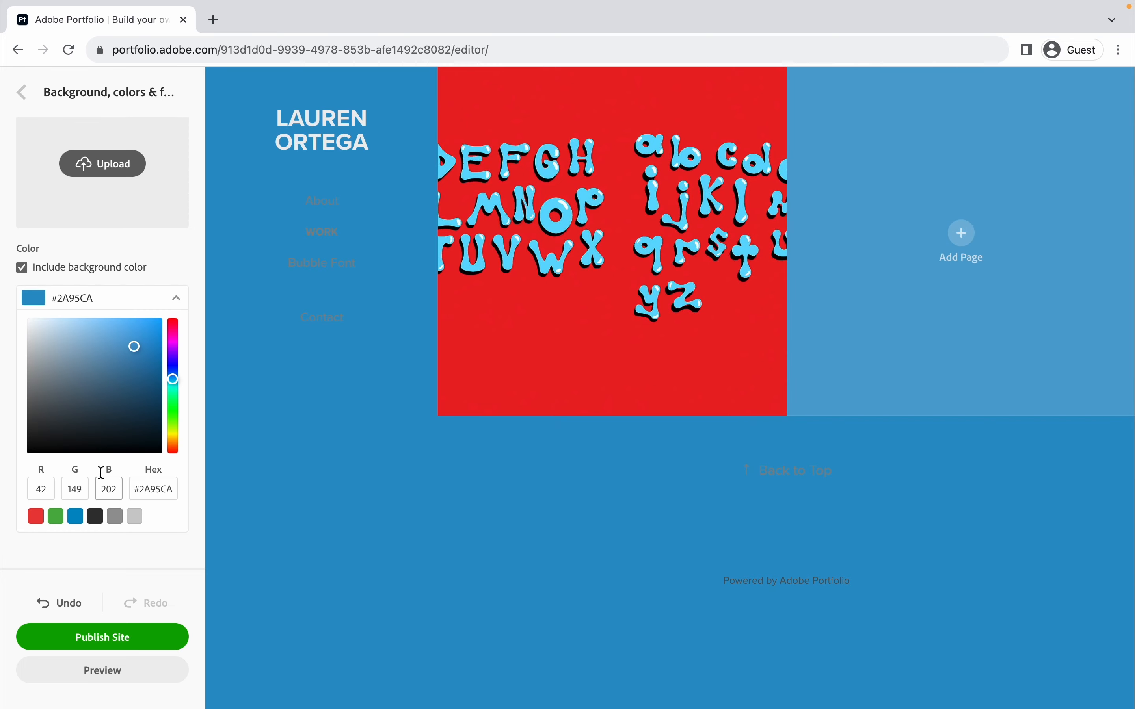
- Set the site-wide background color to black #000000, keep it included, and leave the background, colors and font settings
drag(118, 403, 9, 474)
scroll(102, 256, up, 2)
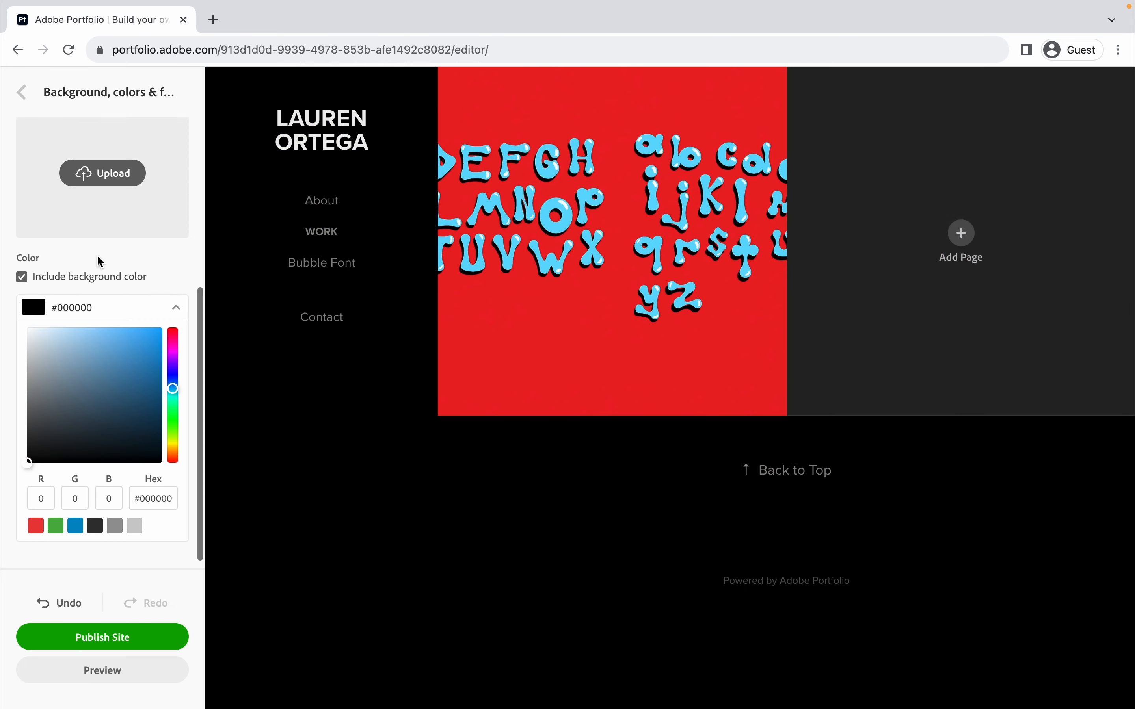
click(82, 330)
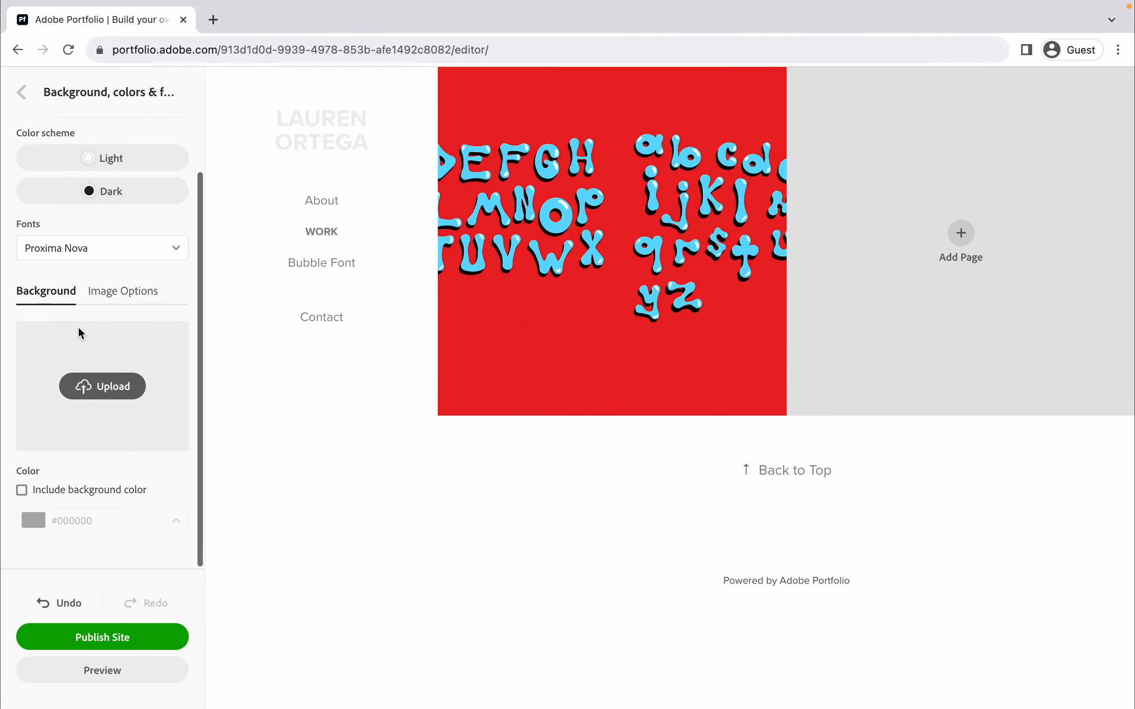
scroll(68, 535, down, 5)
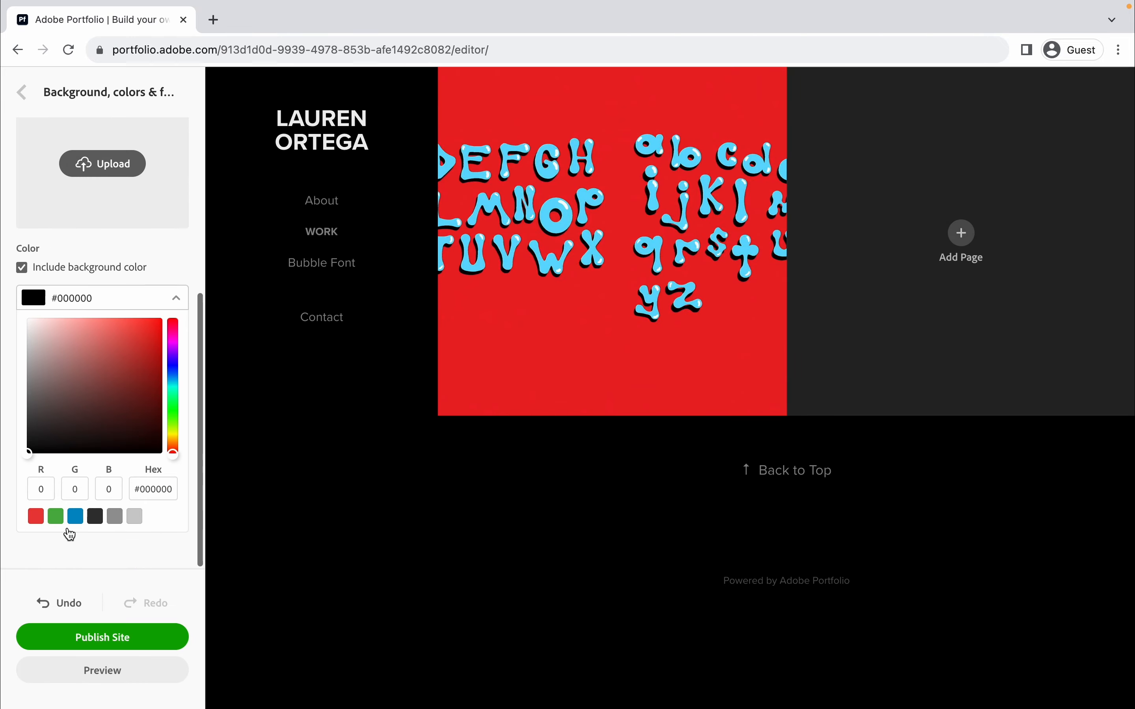
scroll(86, 454, up, 5)
click(21, 93)
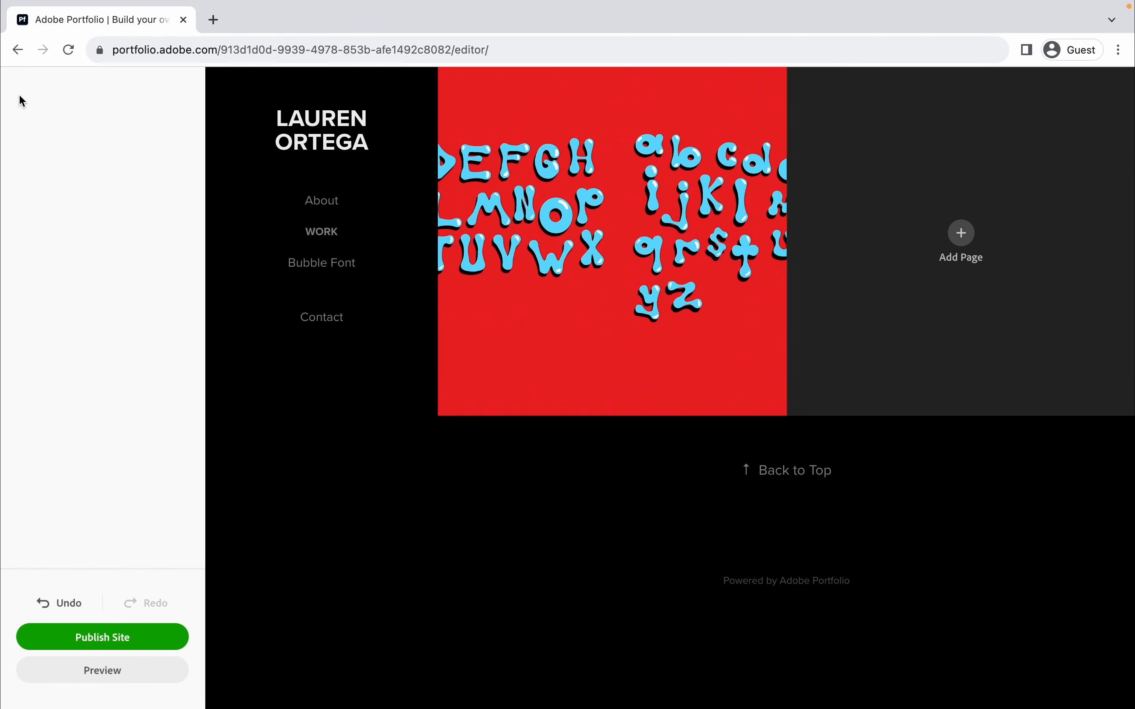
- Review the site-wide website container's content width, margin, max-width and alignment settings, and return to the site-wide options
scroll(69, 363, down, 1)
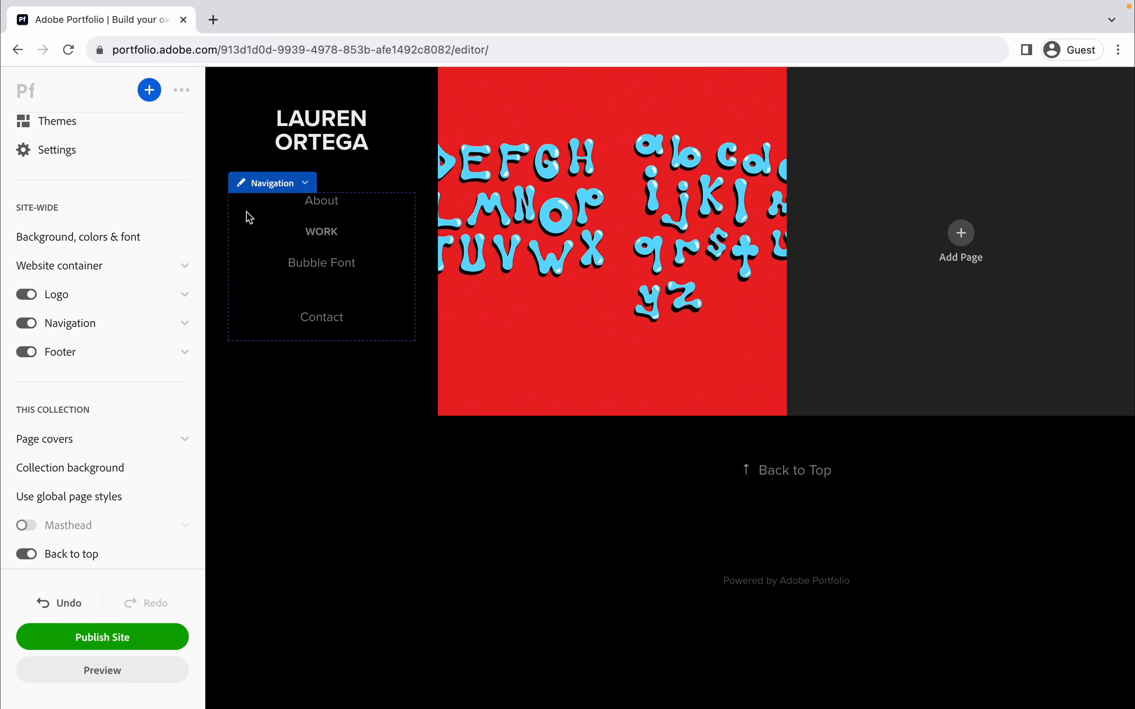
click(131, 228)
click(36, 90)
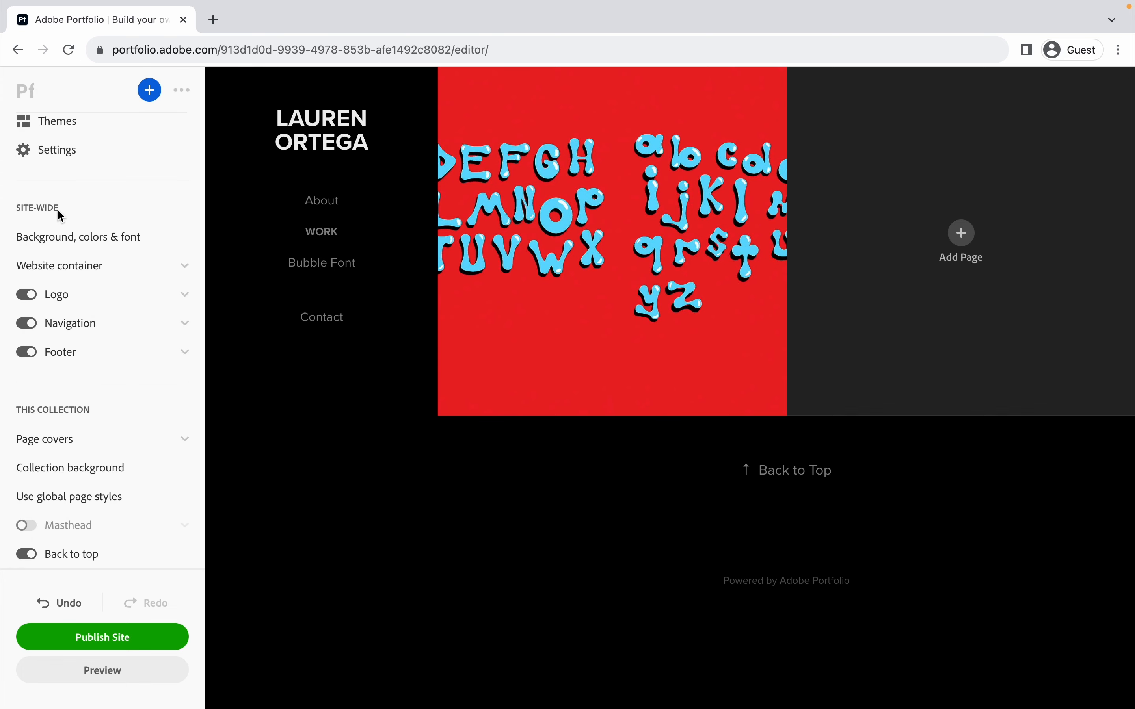
click(52, 265)
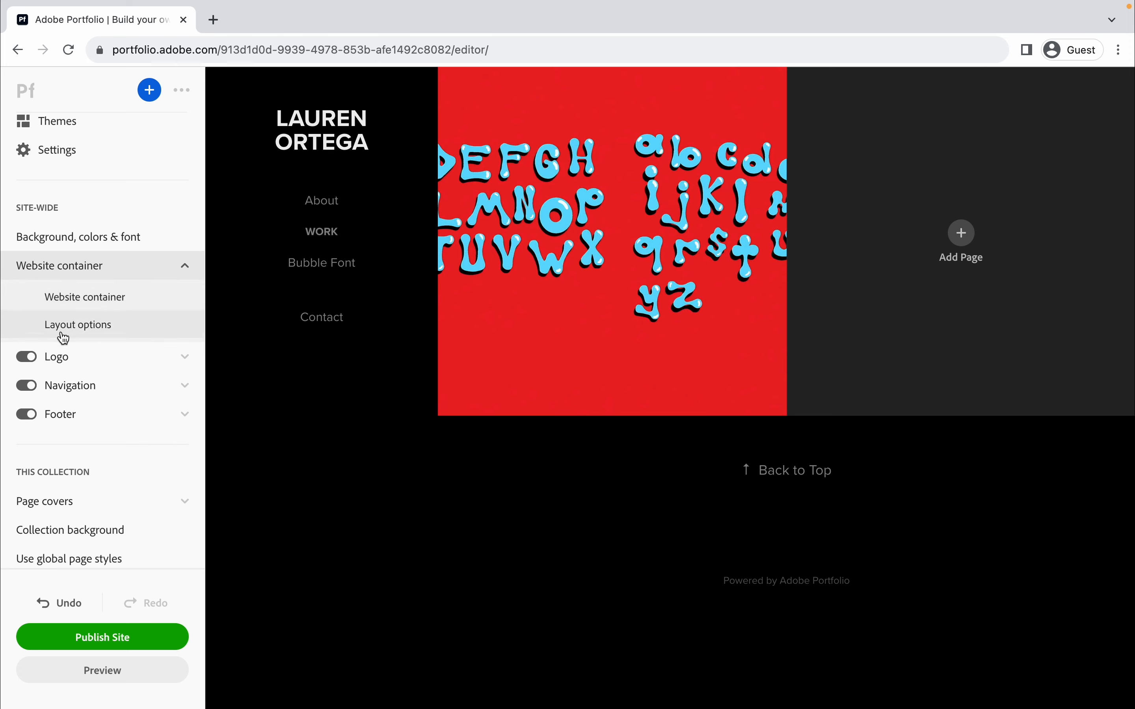
click(66, 305)
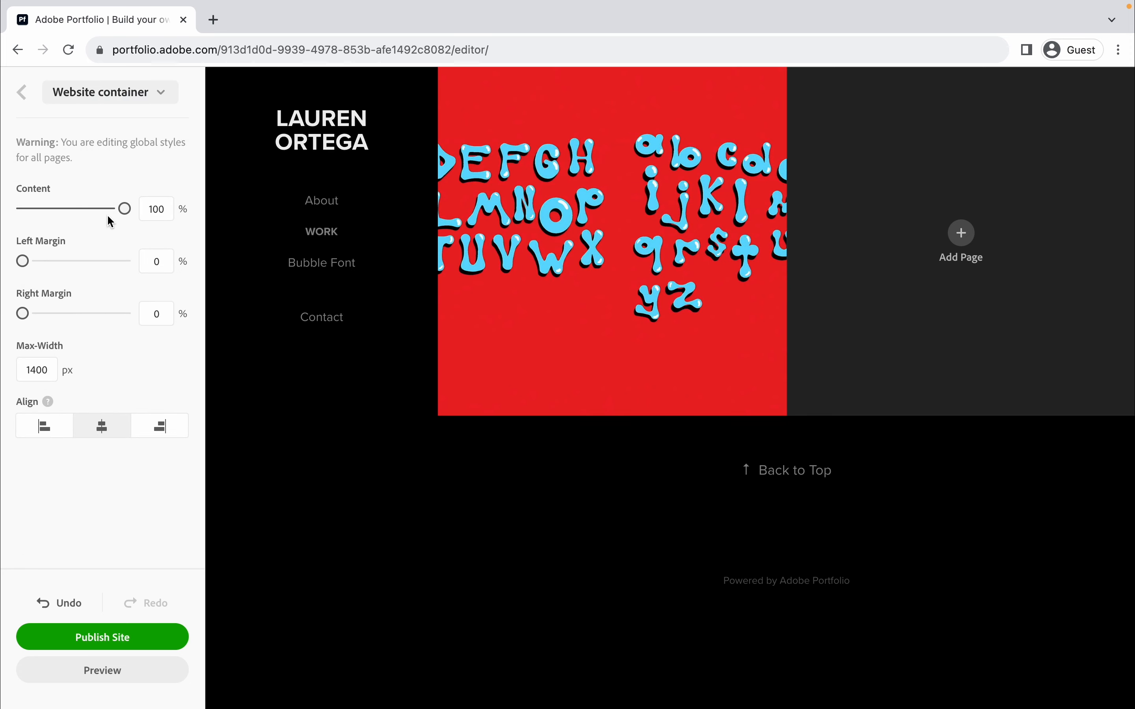
drag(114, 218, 159, 227)
click(28, 110)
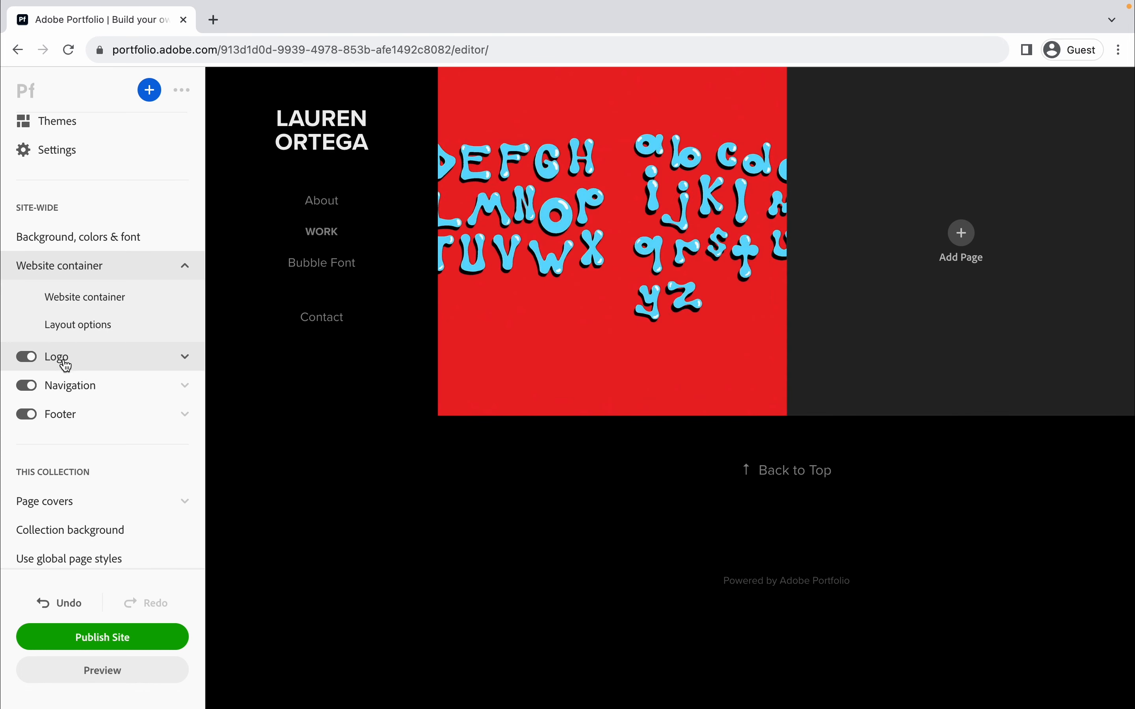
- In the logo options, hide and show the site name/logo, and show and hide the site caption
click(66, 361)
click(54, 394)
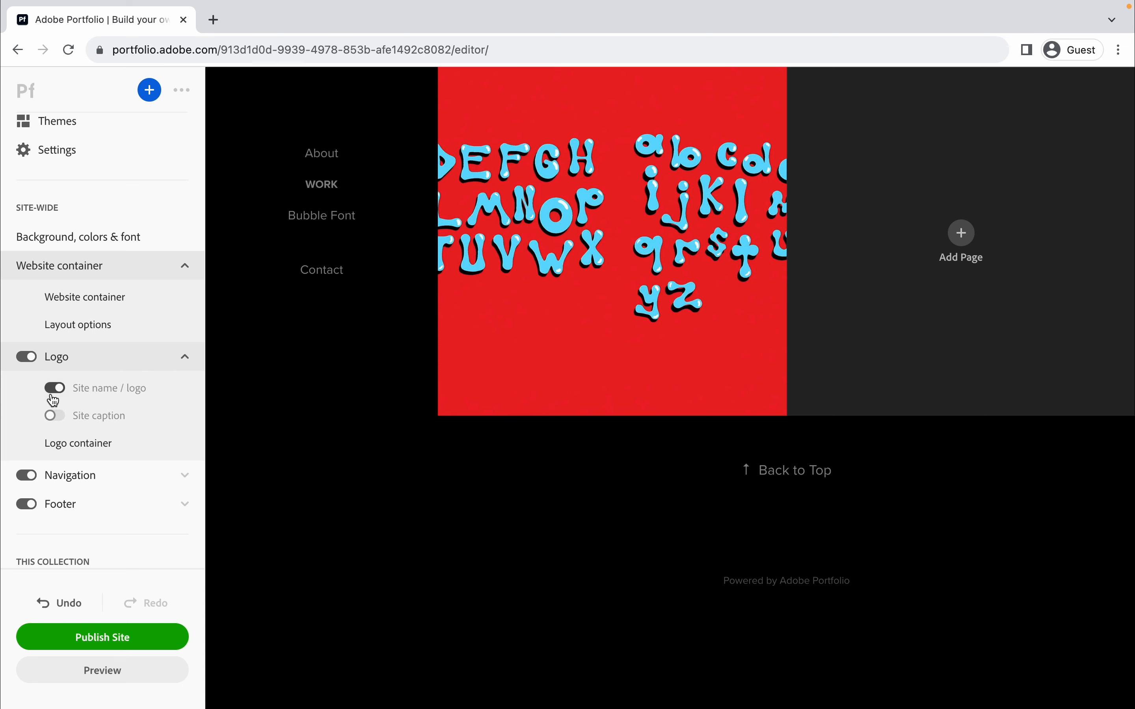
click(52, 396)
click(52, 424)
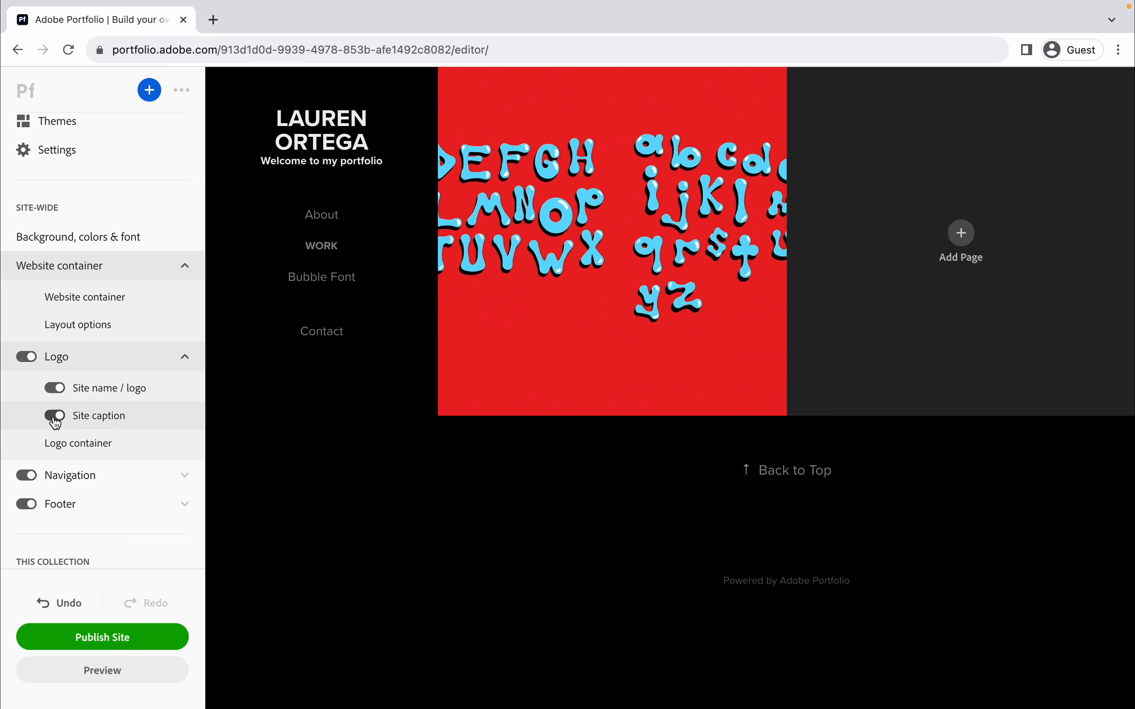
click(55, 418)
- Expand the site-wide navigation options, view the global style settings for page titles, and return to the list
scroll(60, 439, down, 1)
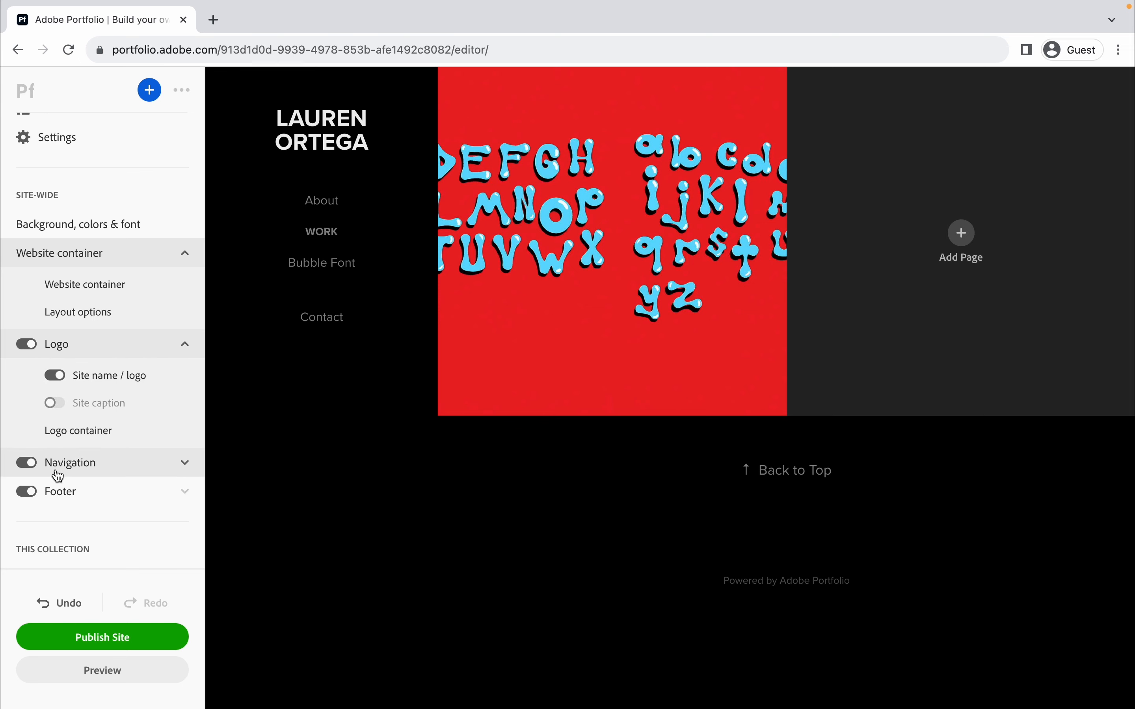
scroll(58, 473, down, 5)
click(57, 441)
click(57, 441)
scroll(57, 442, down, 3)
click(68, 359)
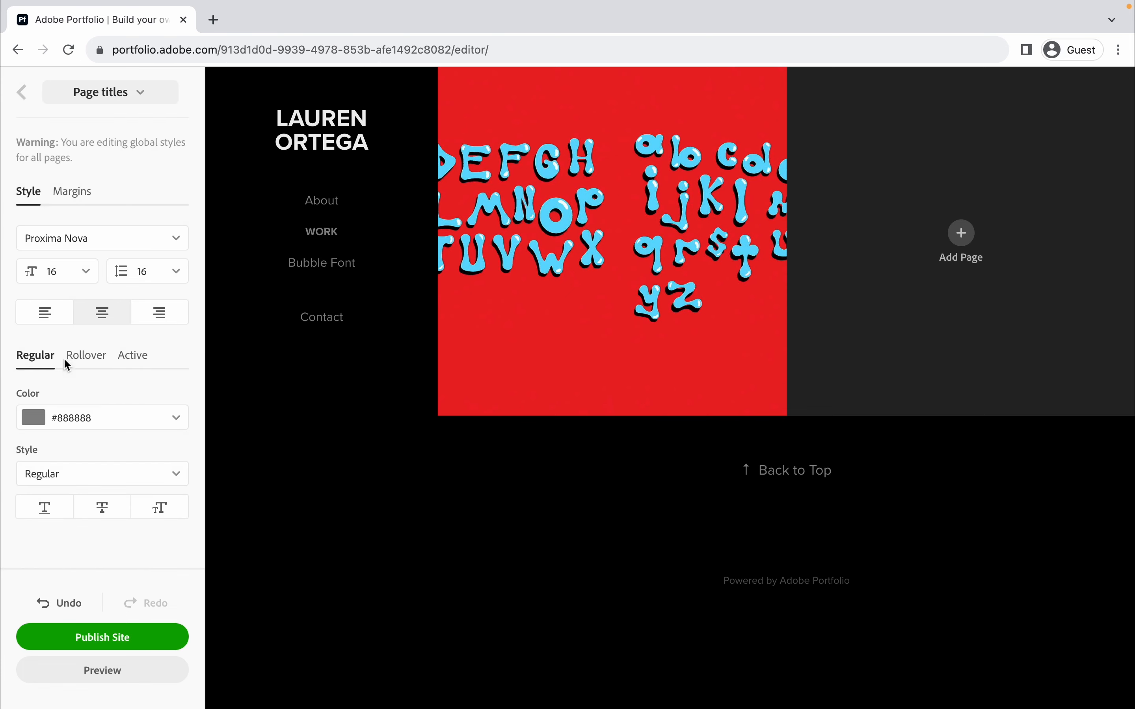
click(21, 92)
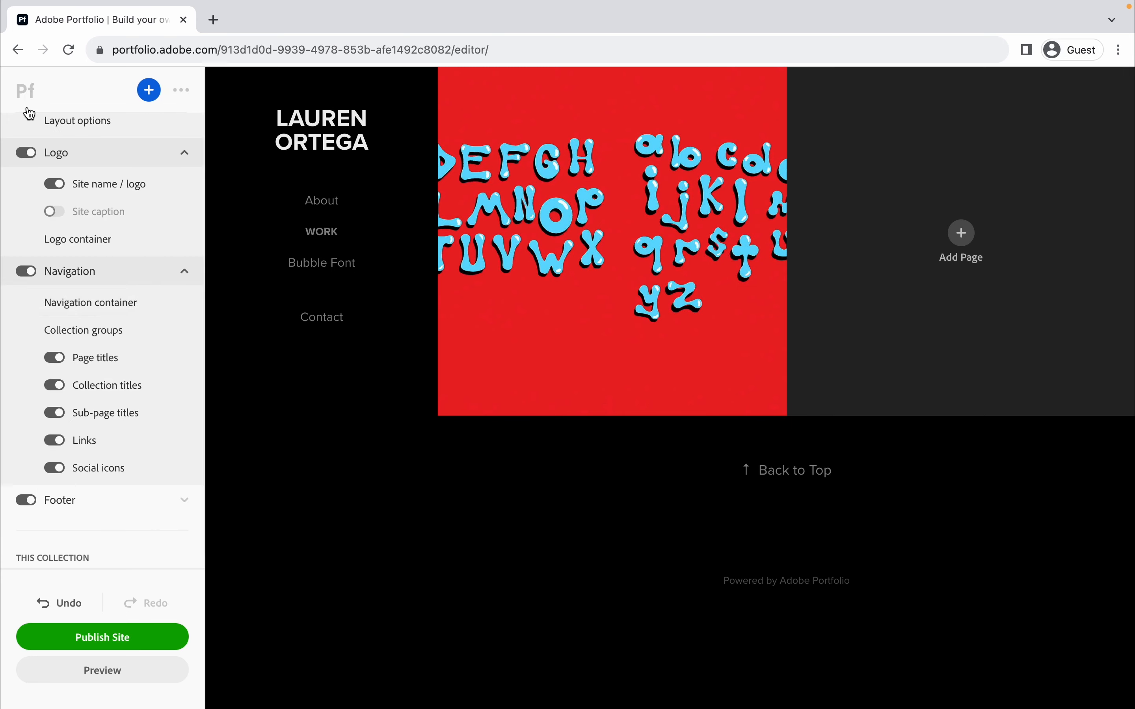
- Switch the navigation's page titles, collection titles and sub-page titles off and back on, one after another
click(58, 360)
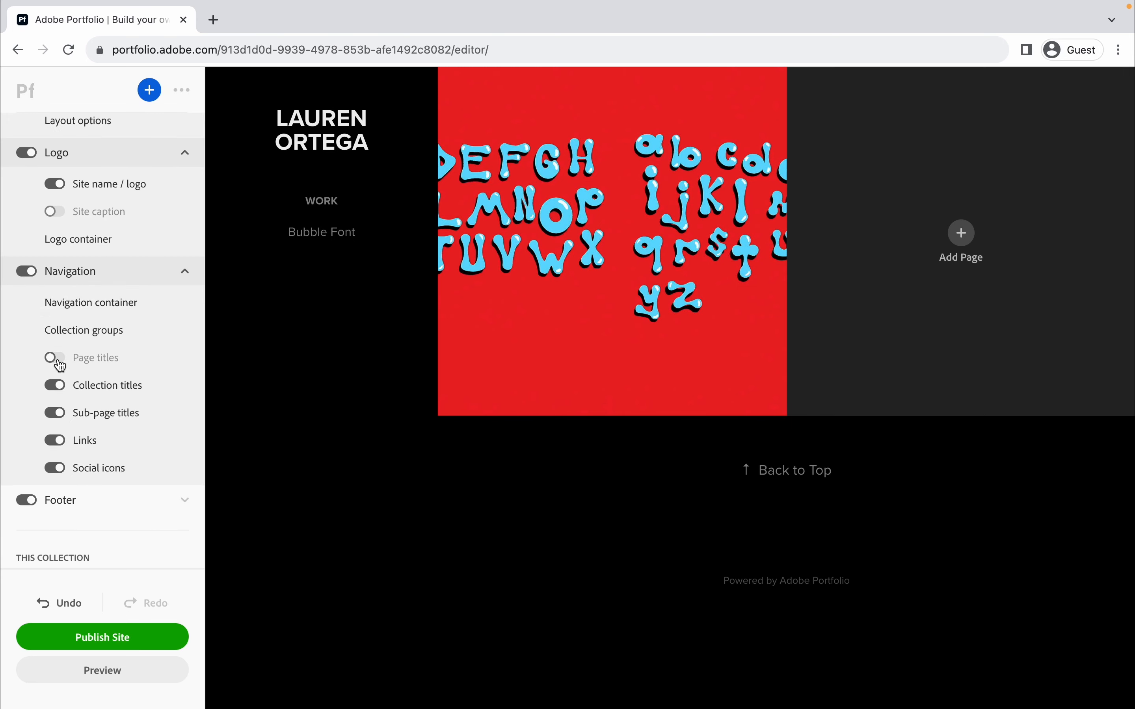
click(59, 363)
click(58, 391)
click(57, 398)
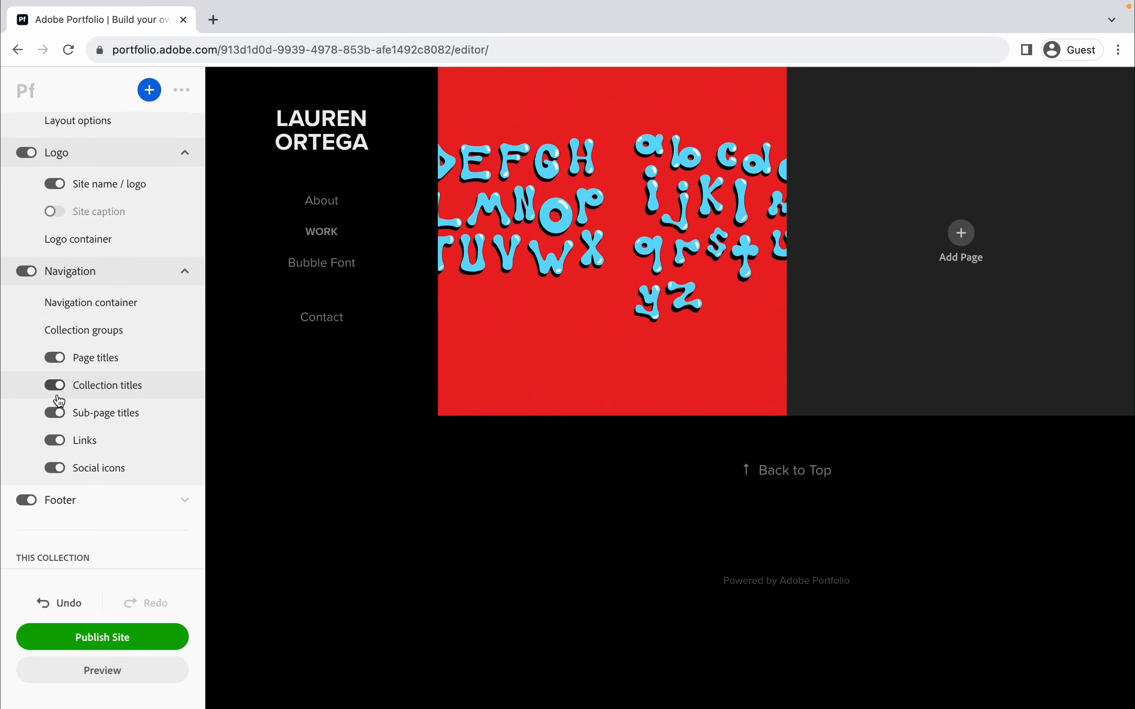
click(65, 423)
click(60, 419)
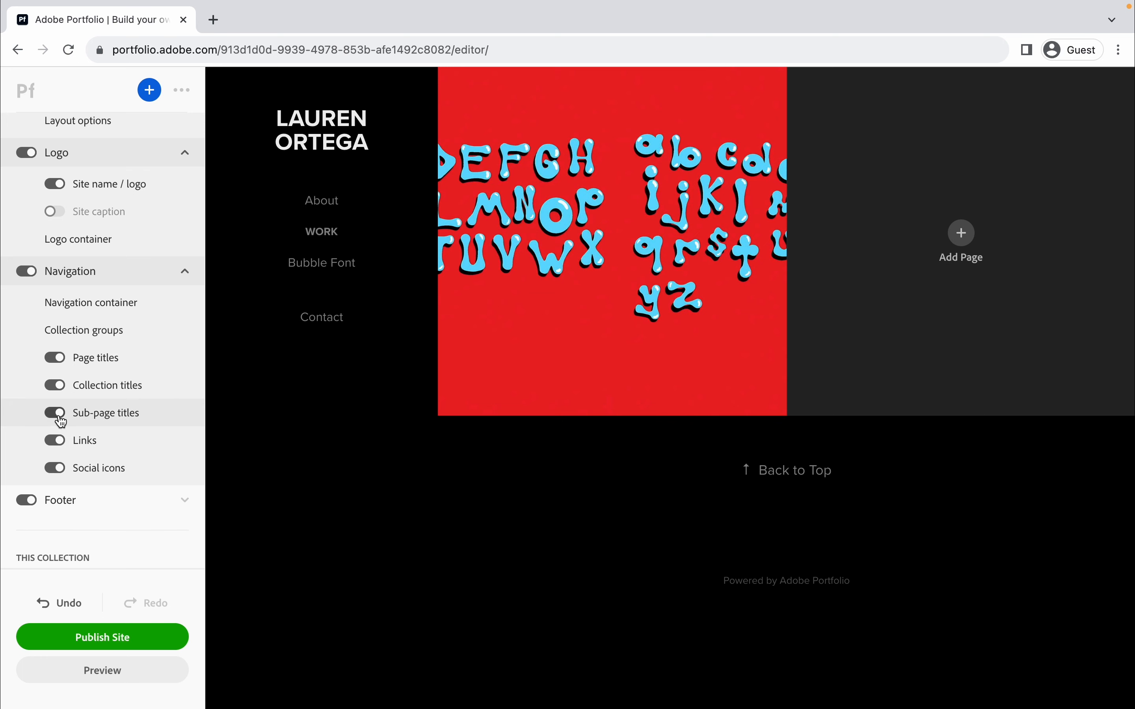
- Switch the navigation's social icons off and back on
click(56, 466)
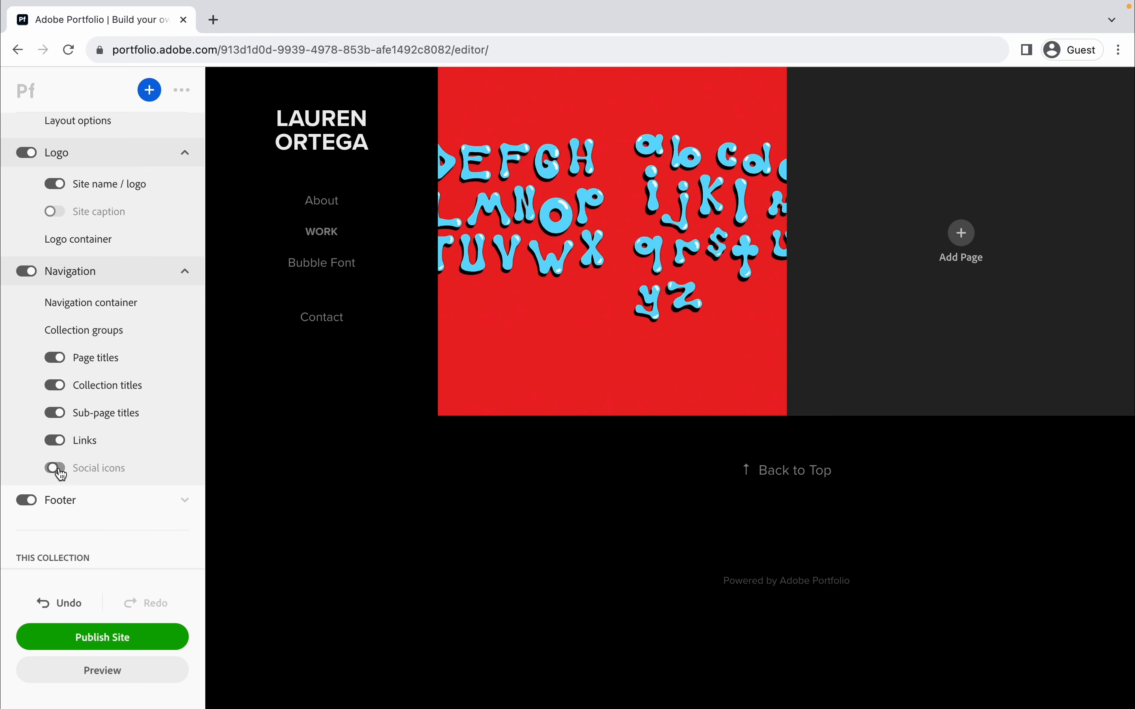
click(57, 465)
scroll(52, 490, down, 3)
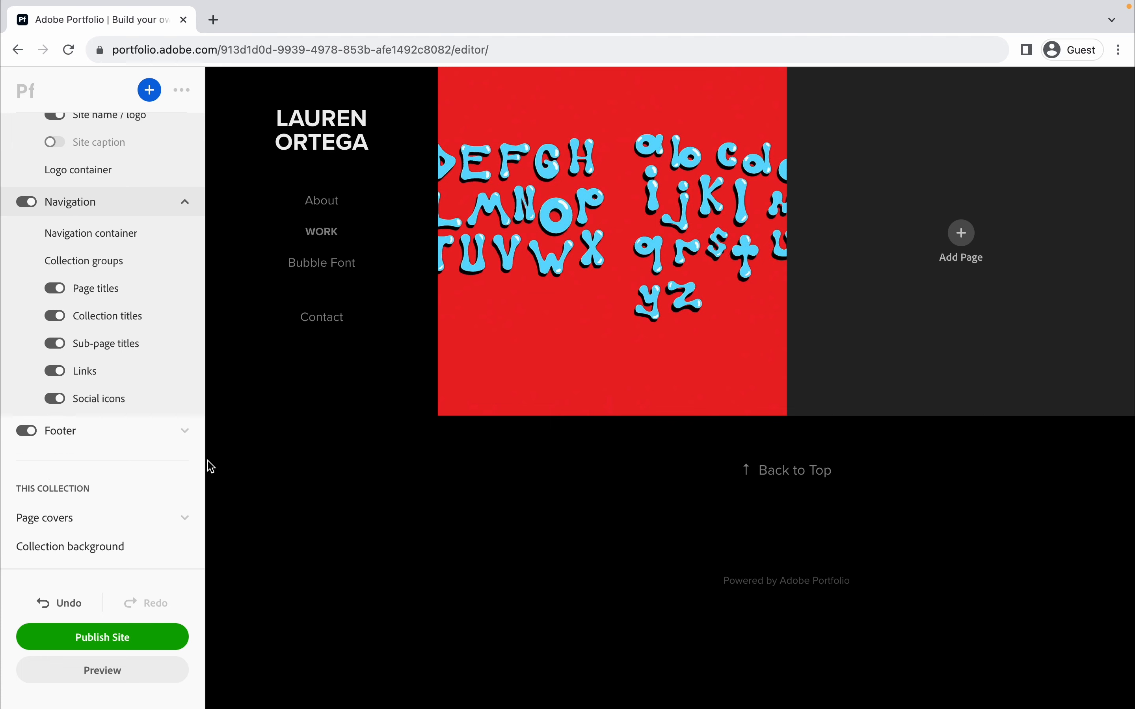
scroll(185, 394, down, 2)
- Switch the site-wide footer off and back on, and enable its social icons
scroll(113, 400, up, 3)
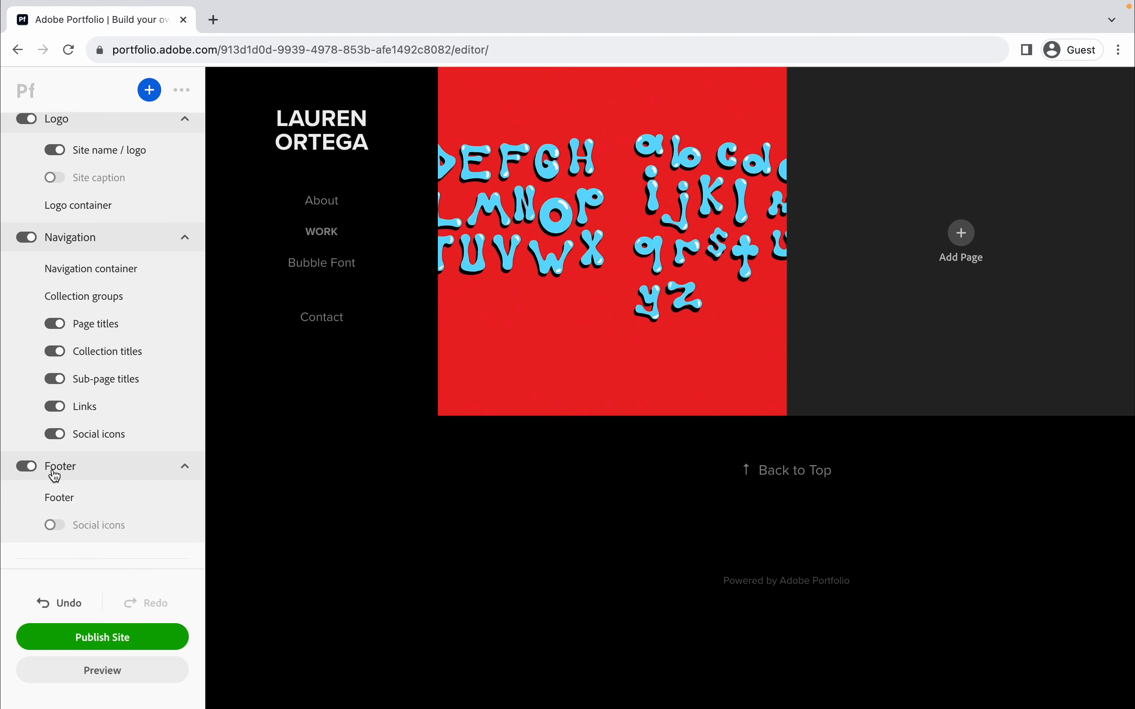
click(29, 472)
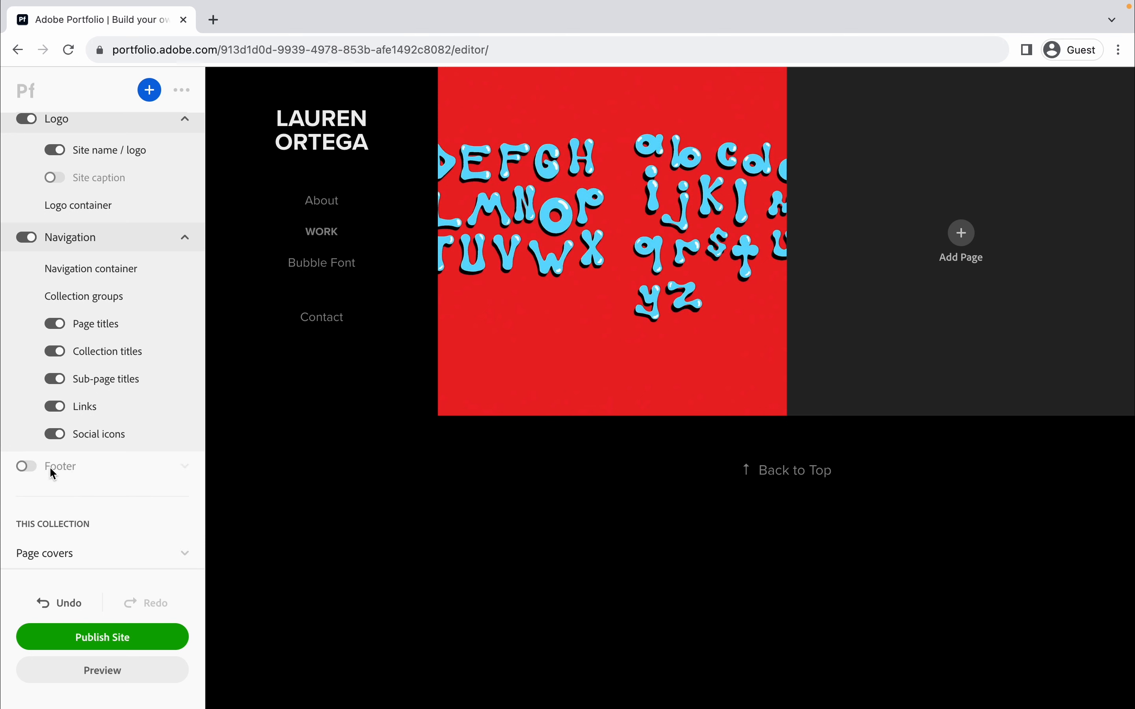
click(32, 467)
click(85, 475)
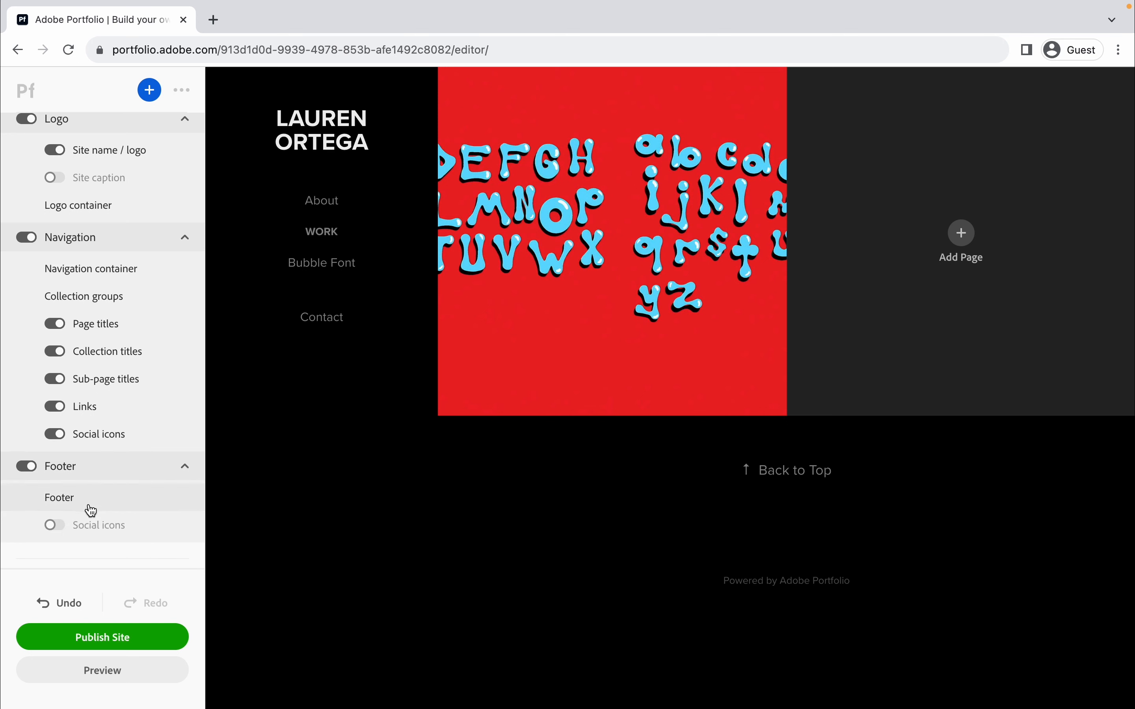
click(57, 527)
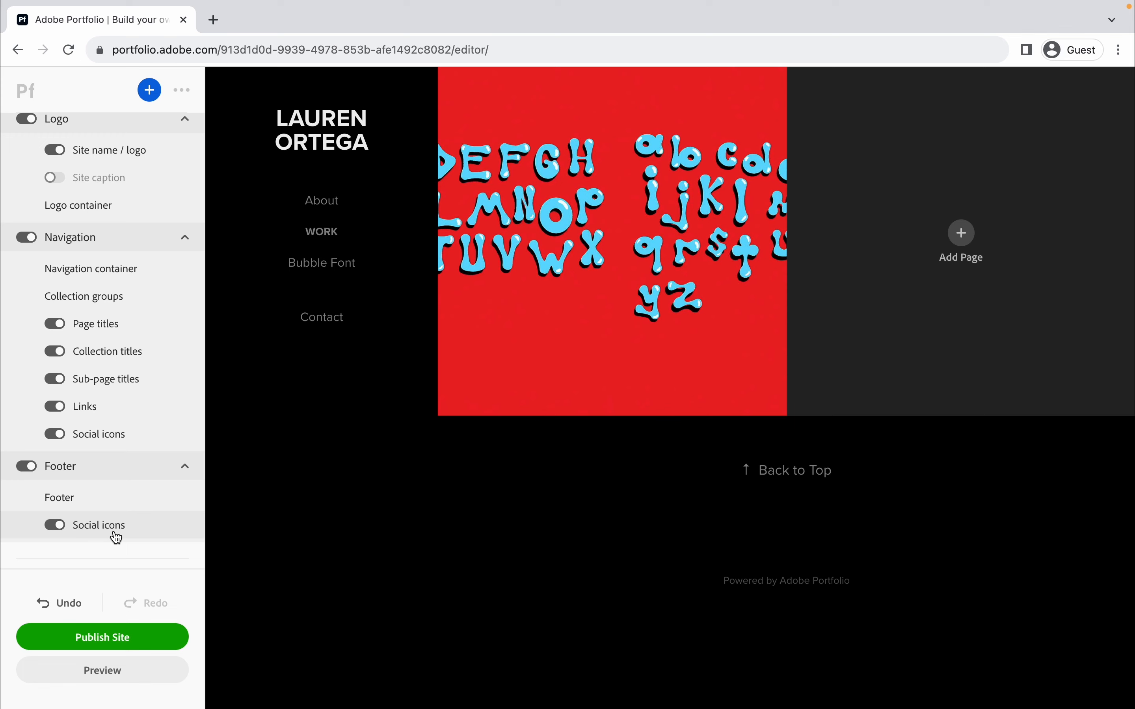
- View the profile fields of the navigation's social icons and return to the options list
scroll(109, 436, down, 10)
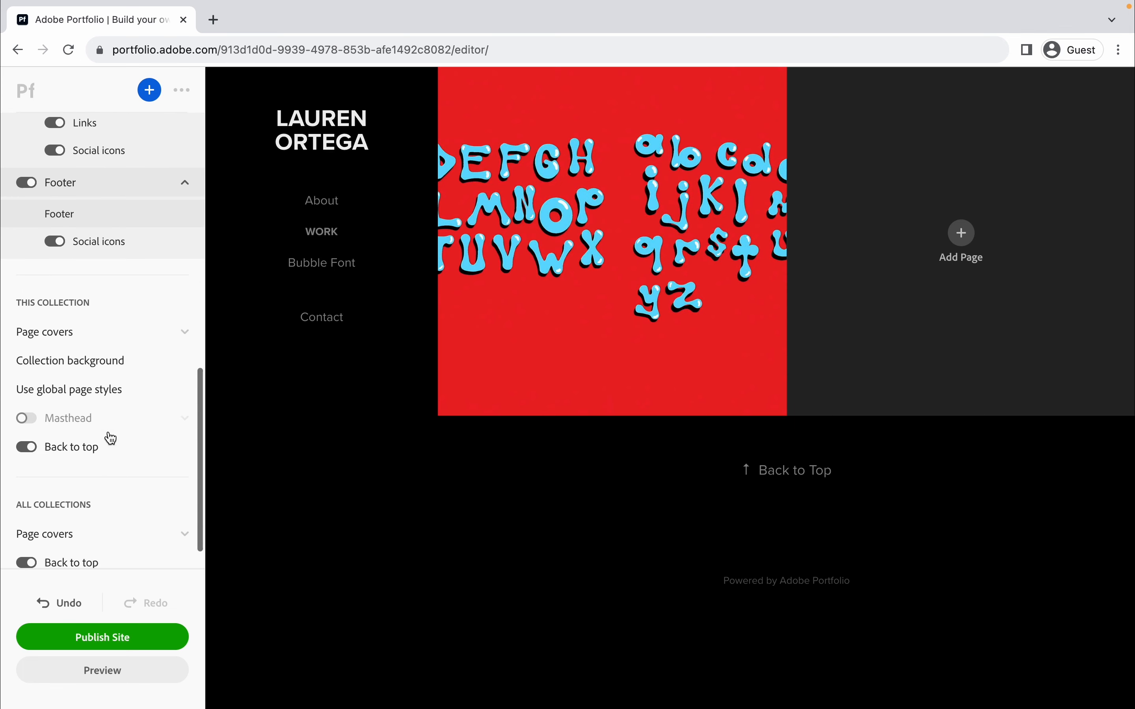
scroll(103, 272, up, 5)
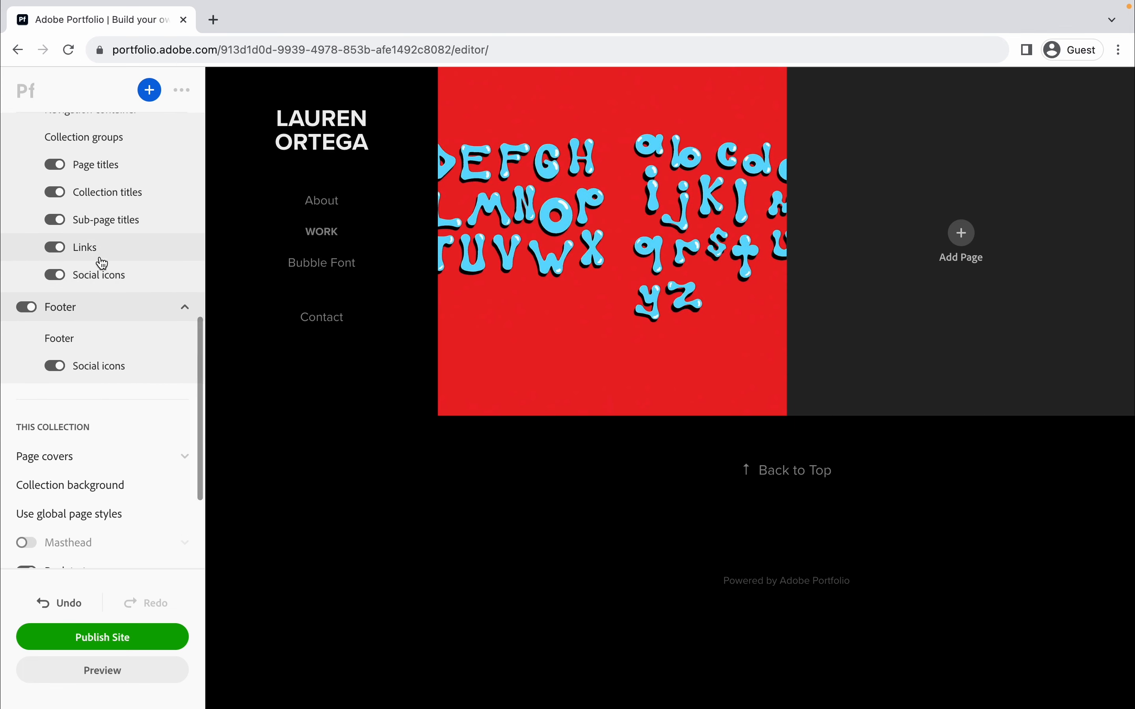
click(98, 276)
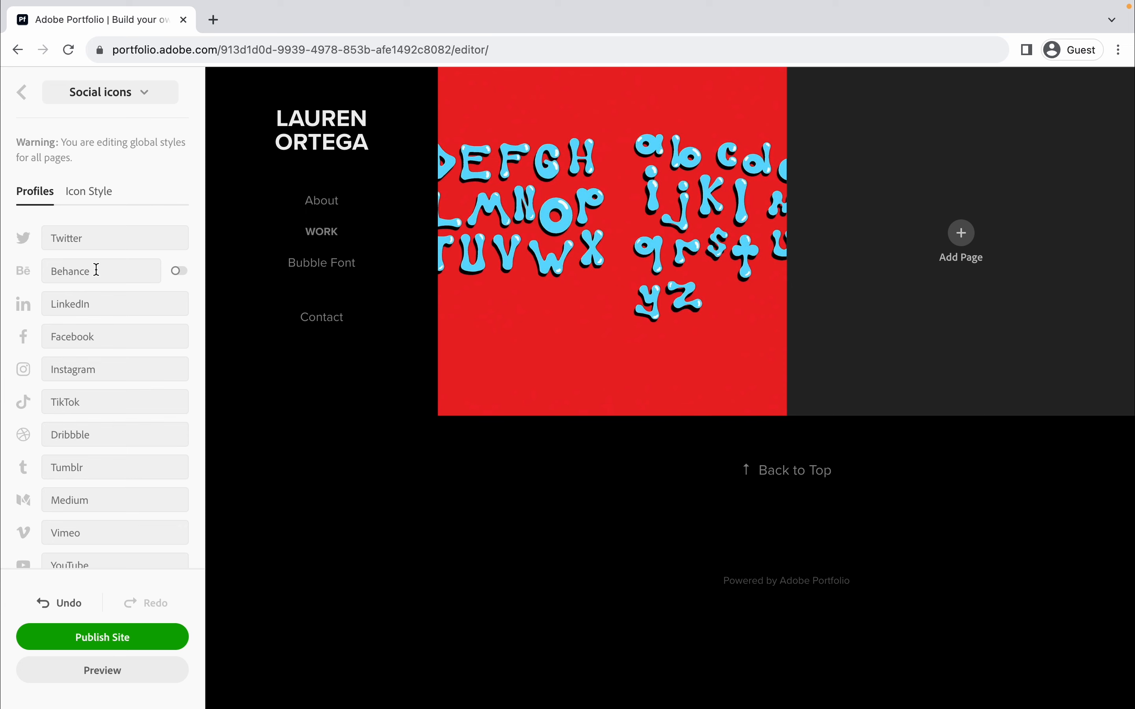
click(34, 93)
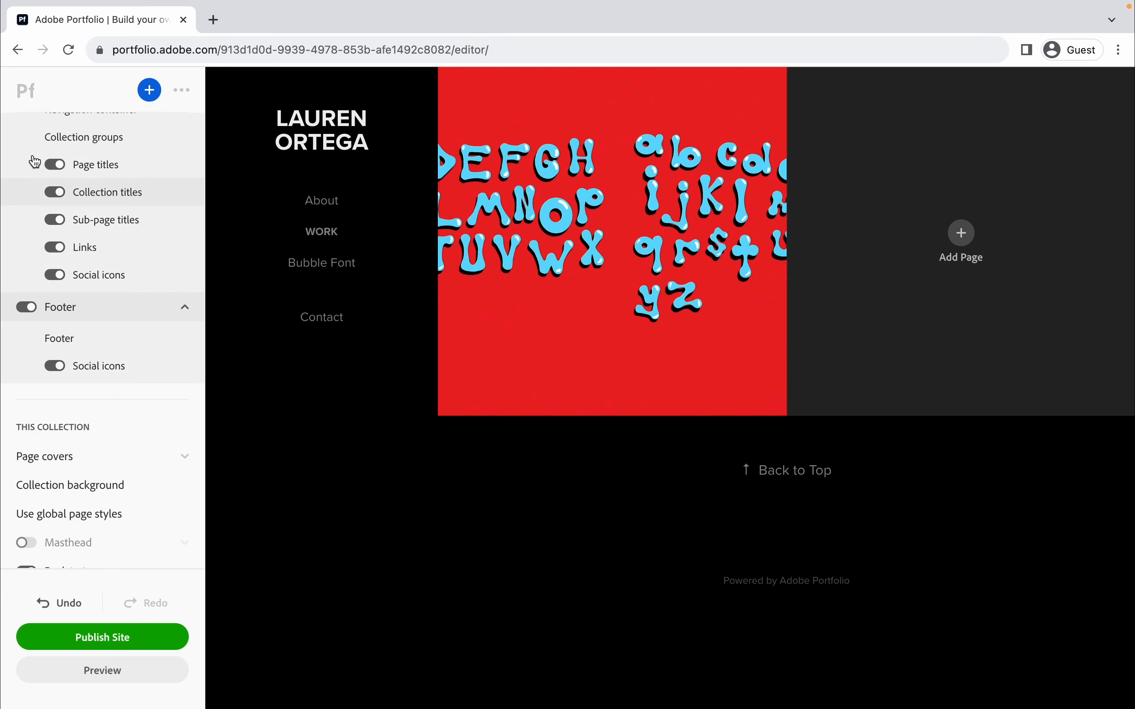
- Expand this collection's page cover options, view their column, gutter and margin layout settings, and return to the list
scroll(93, 240, down, 6)
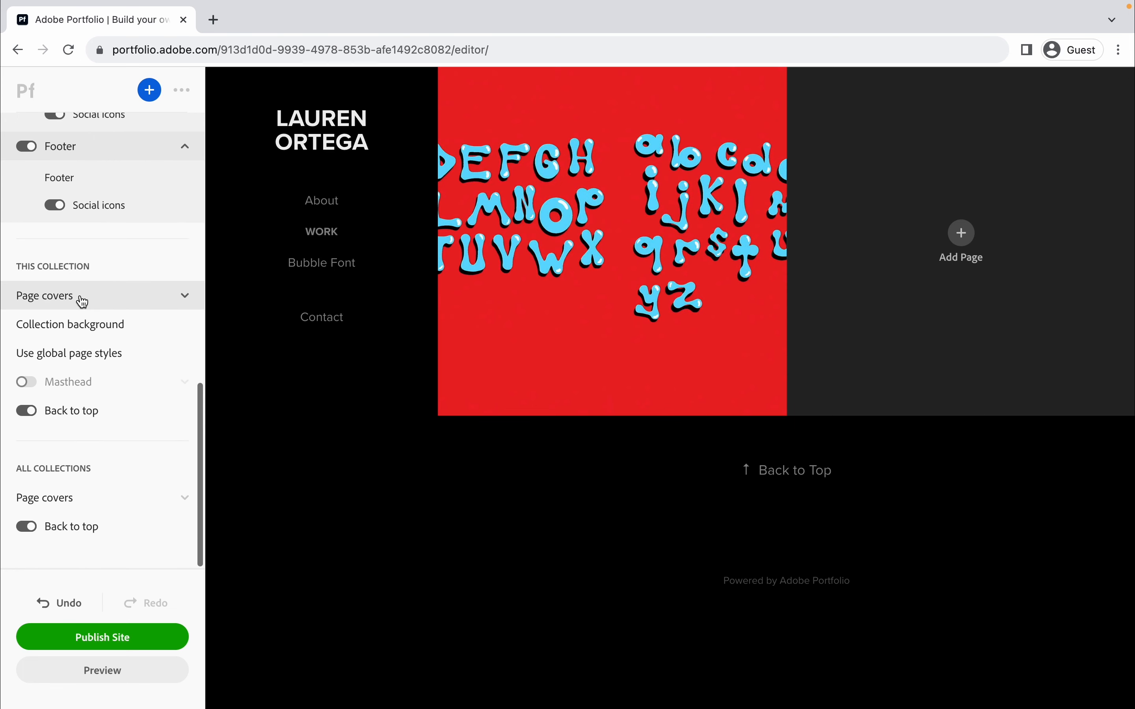
click(83, 302)
click(76, 327)
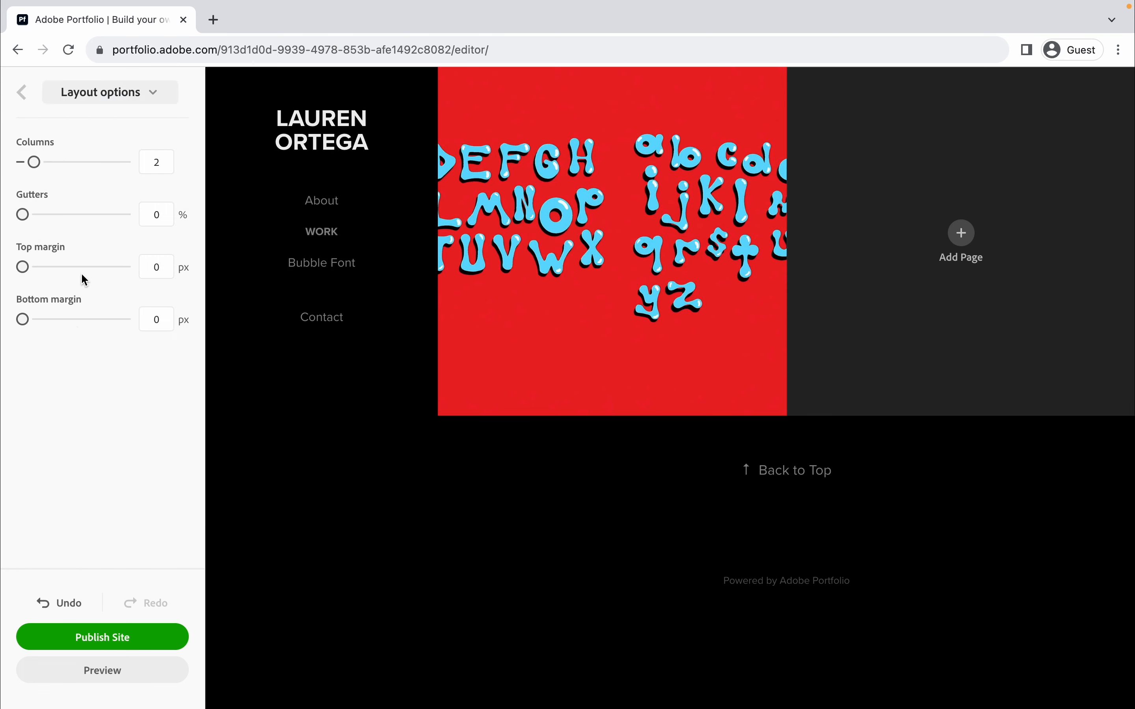
click(28, 99)
scroll(139, 336, down, 2)
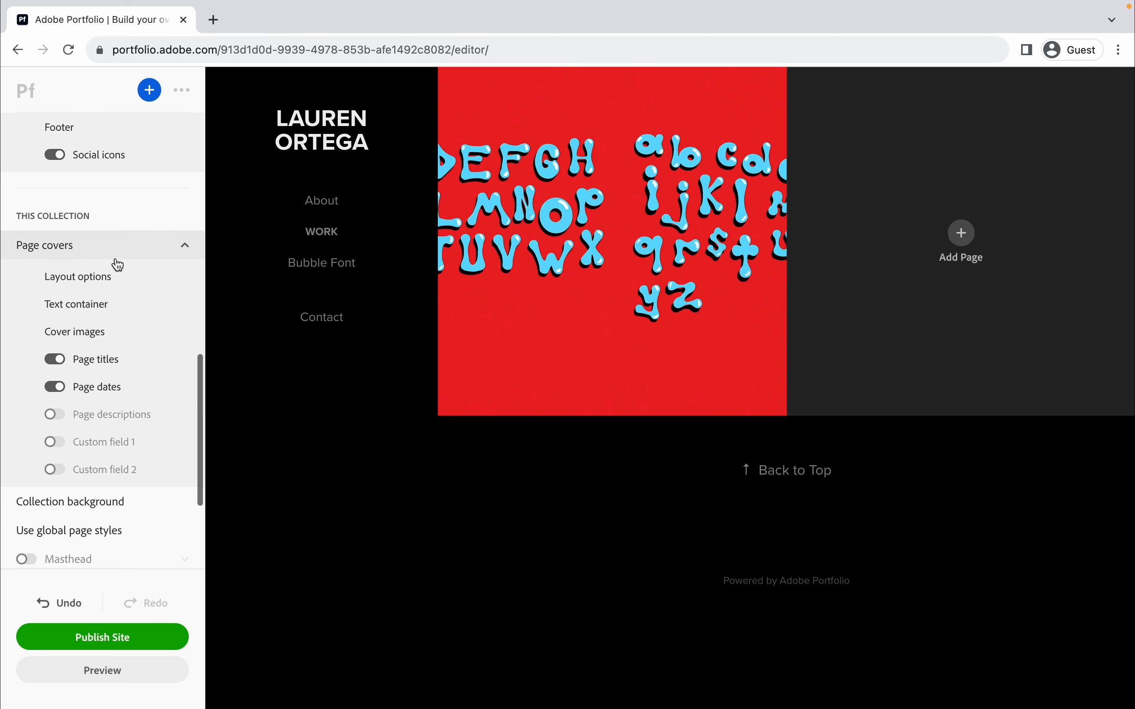
scroll(114, 261, up, 4)
scroll(98, 237, up, 7)
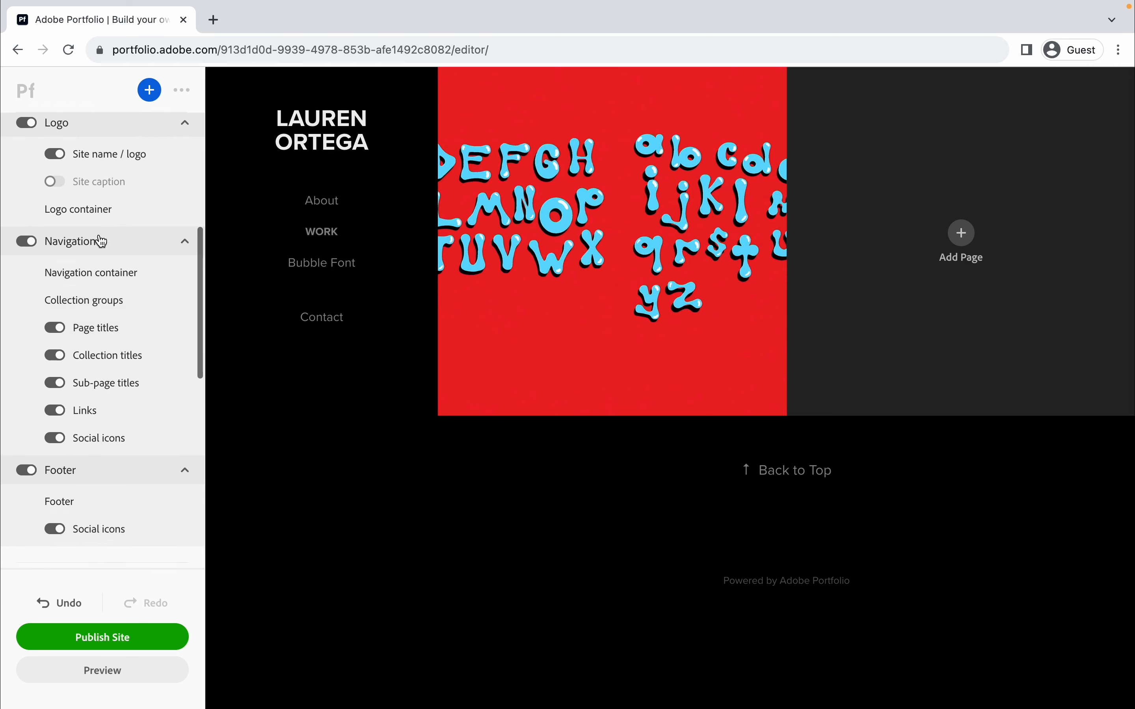
- View the style settings for the page dates on this collection's page covers and return to the list
scroll(150, 446, down, 8)
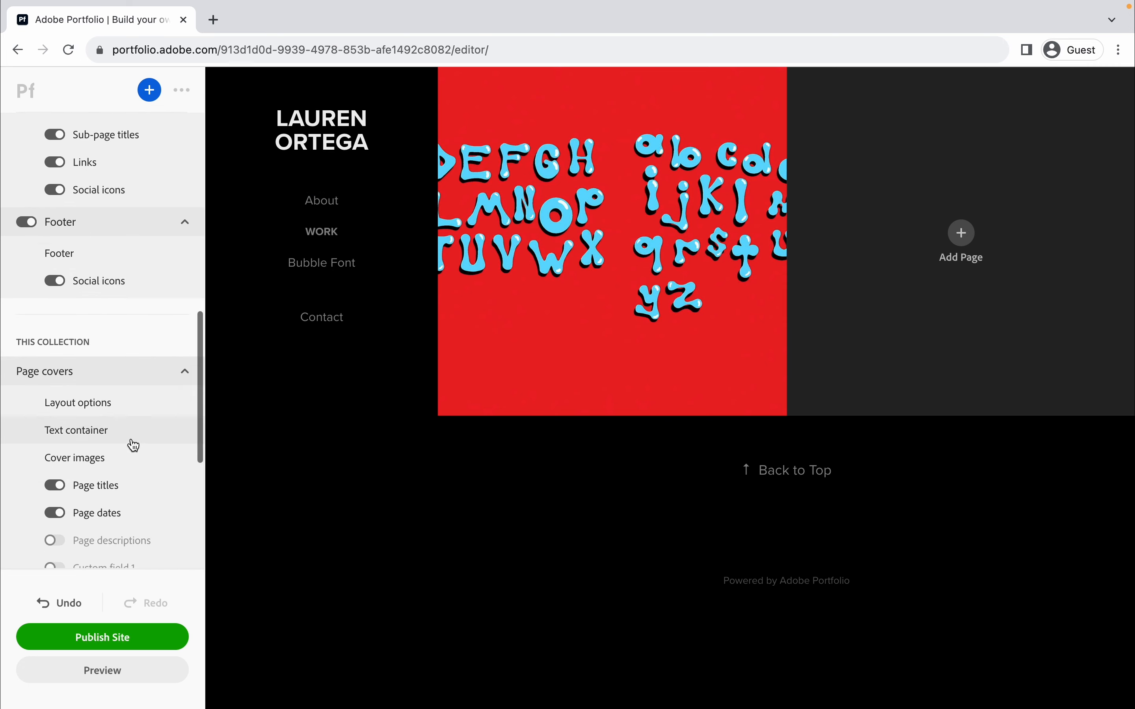
scroll(131, 450, down, 7)
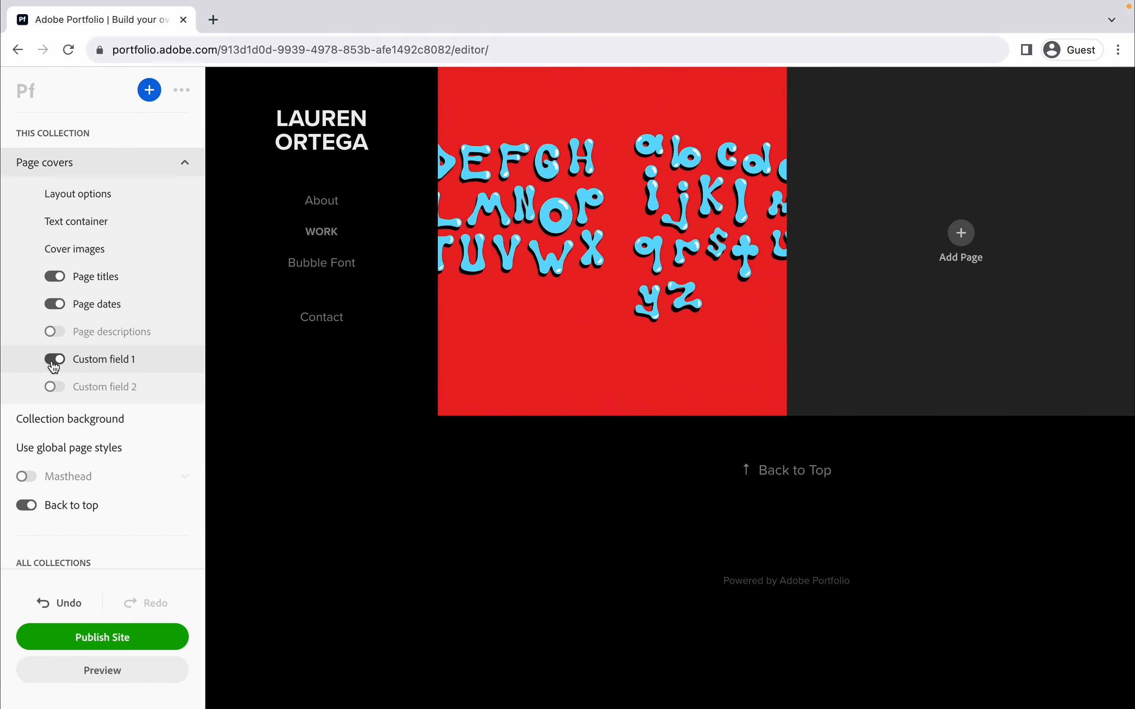
click(135, 315)
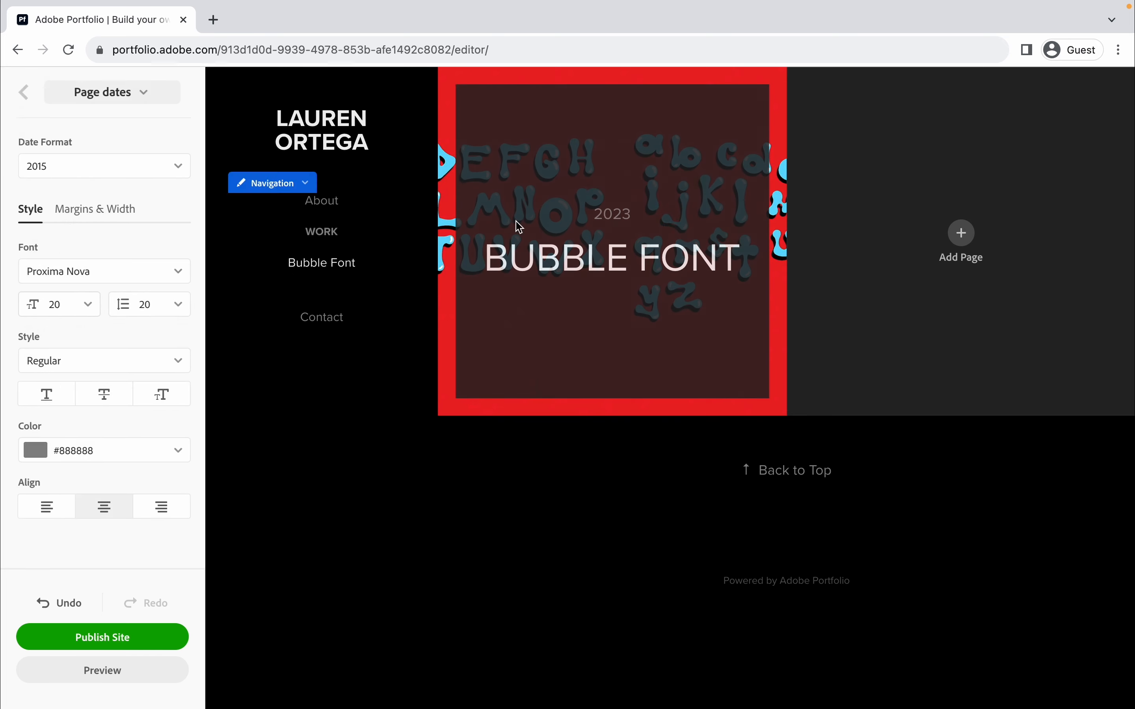
click(35, 92)
- Enable the masthead for this collection and look over its title, text and button
scroll(91, 469, down, 3)
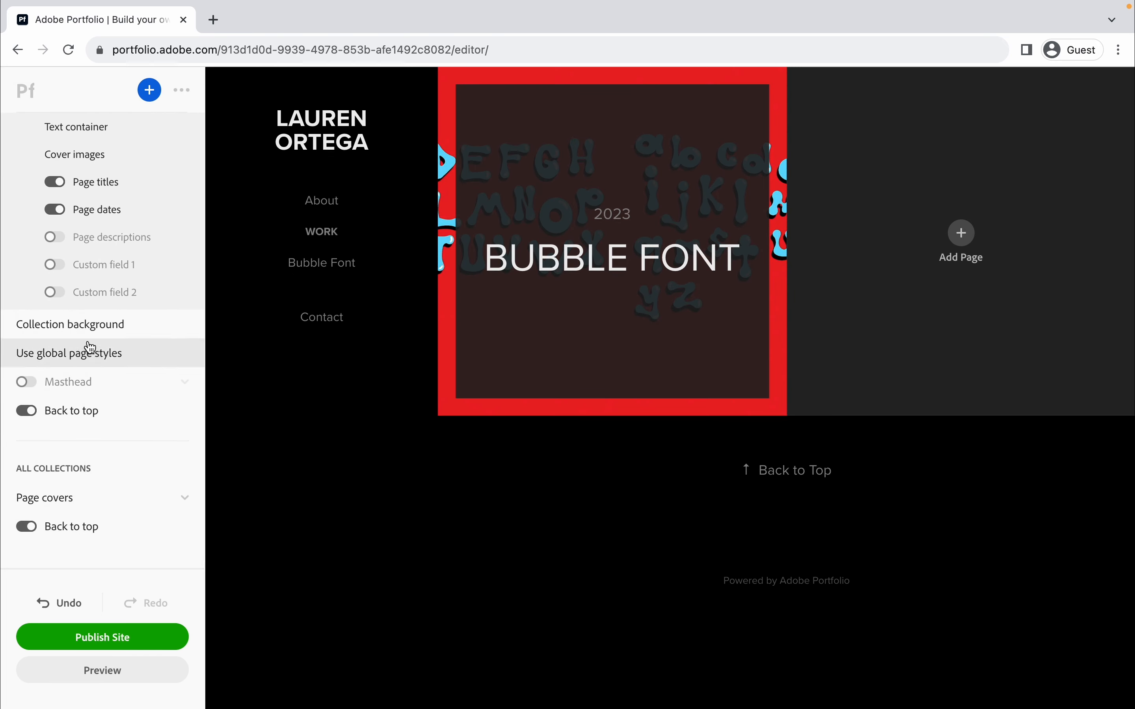
scroll(90, 347, up, 2)
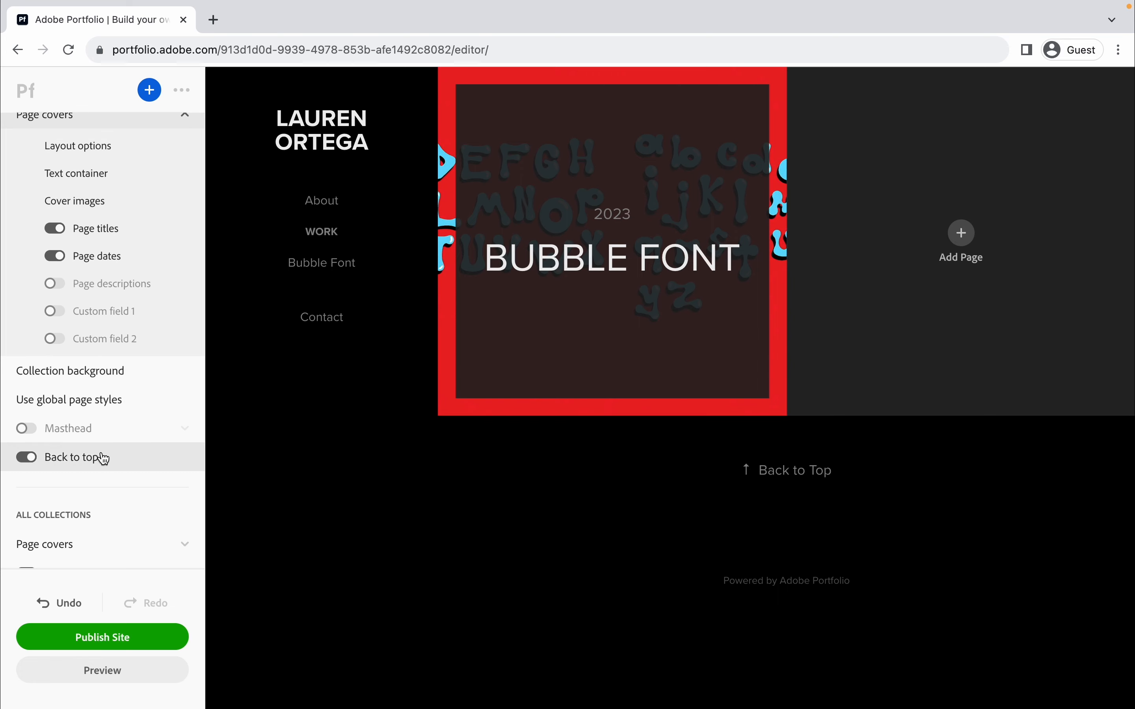
click(27, 428)
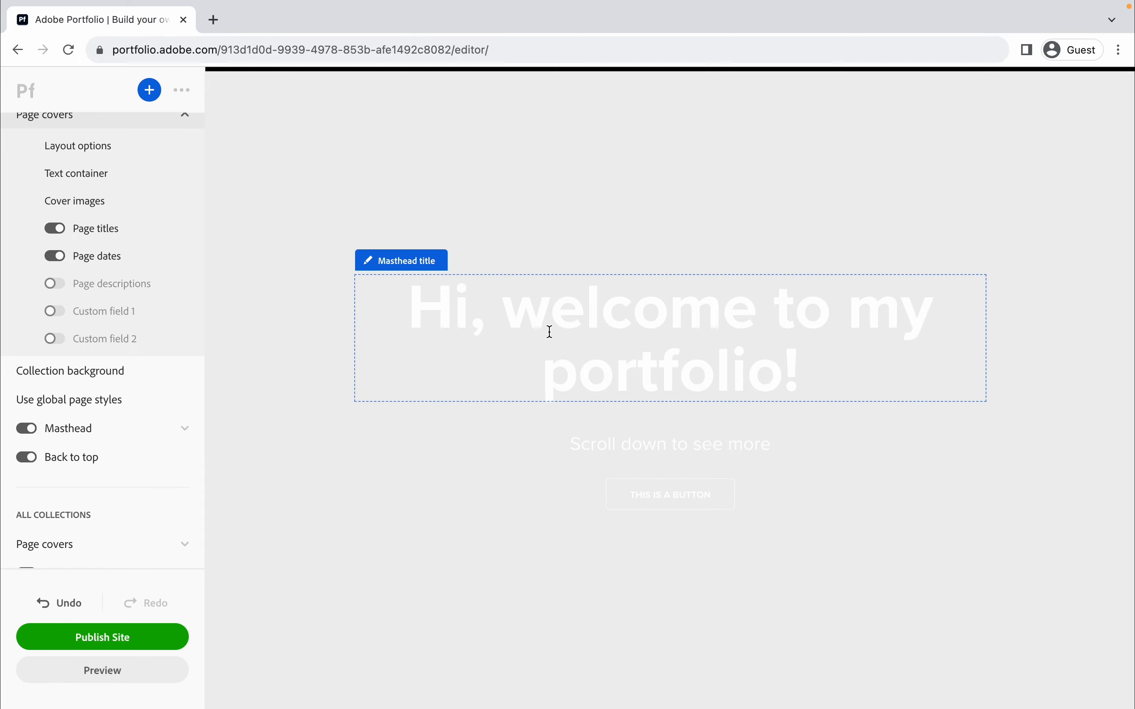
scroll(732, 317, down, 2)
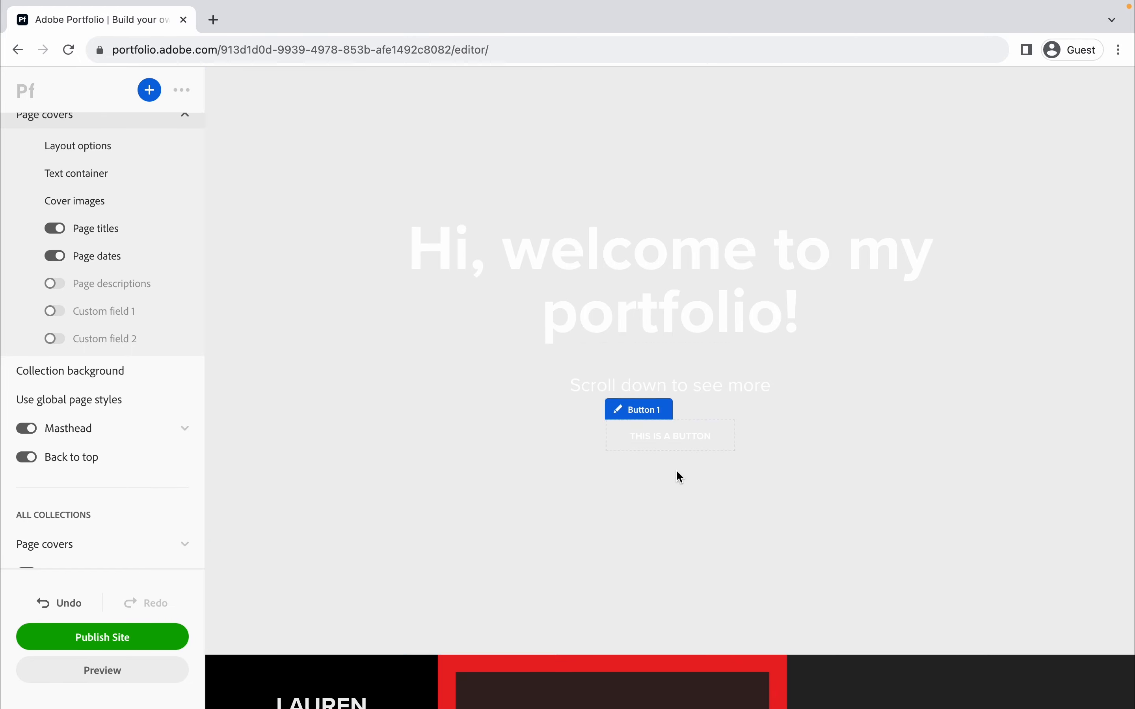
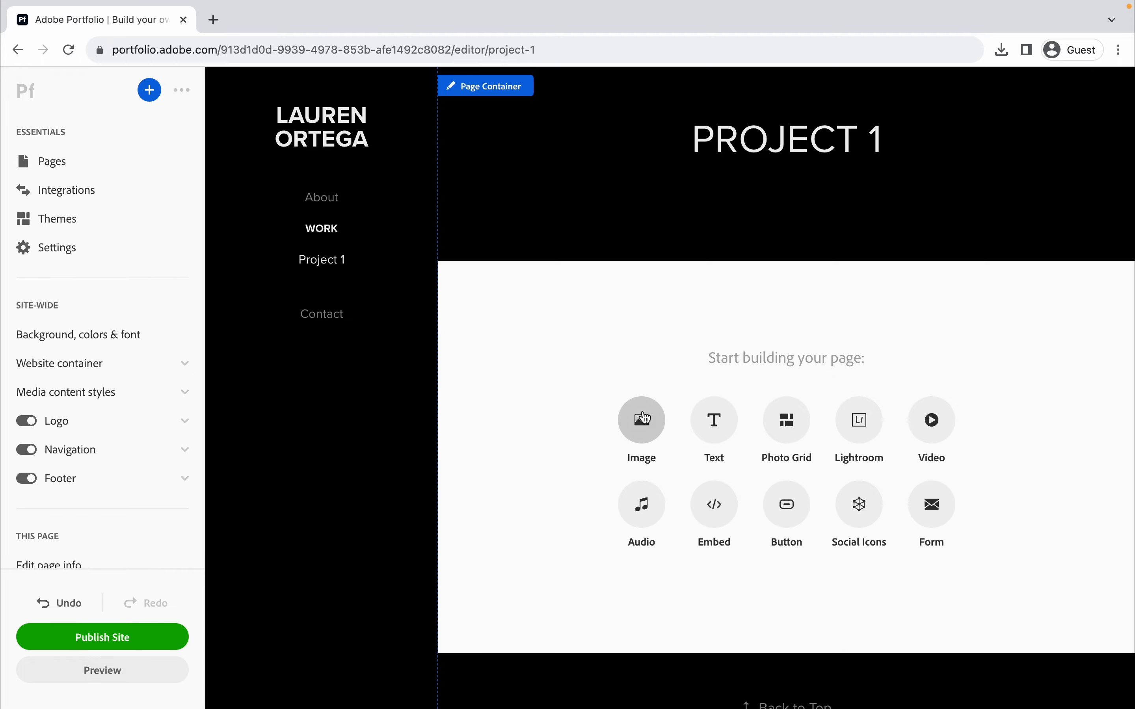
- Upload the red door photo from the example folder as an image on the Project 1 page
click(646, 435)
click(318, 182)
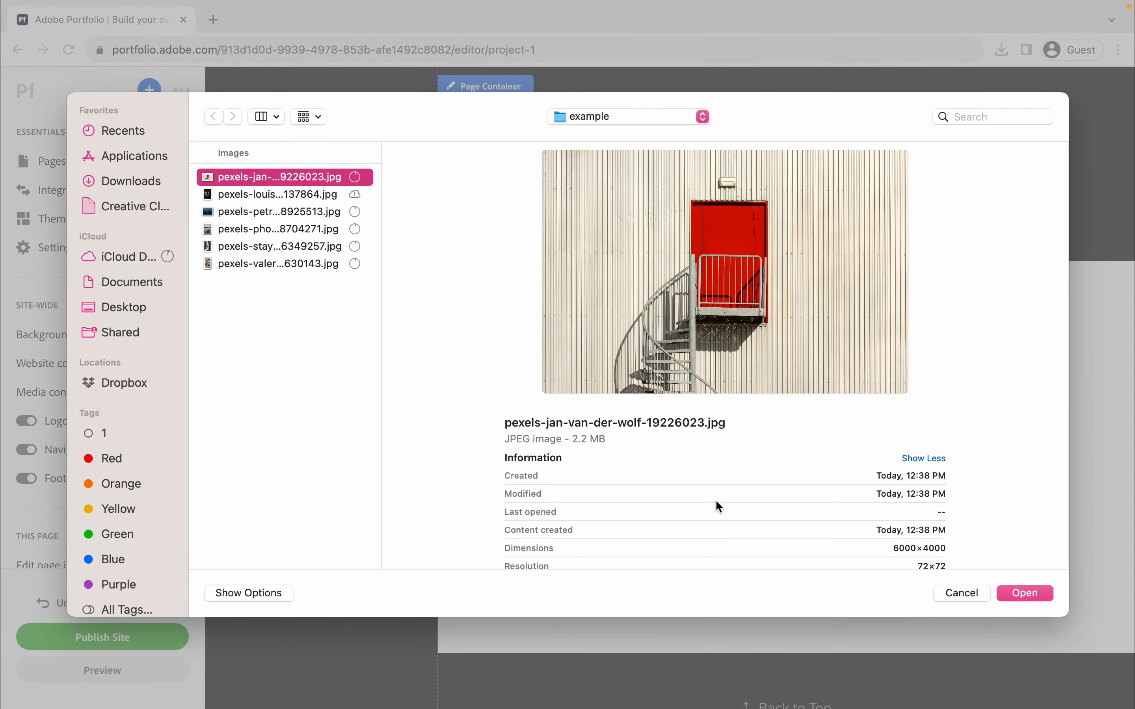
click(1032, 595)
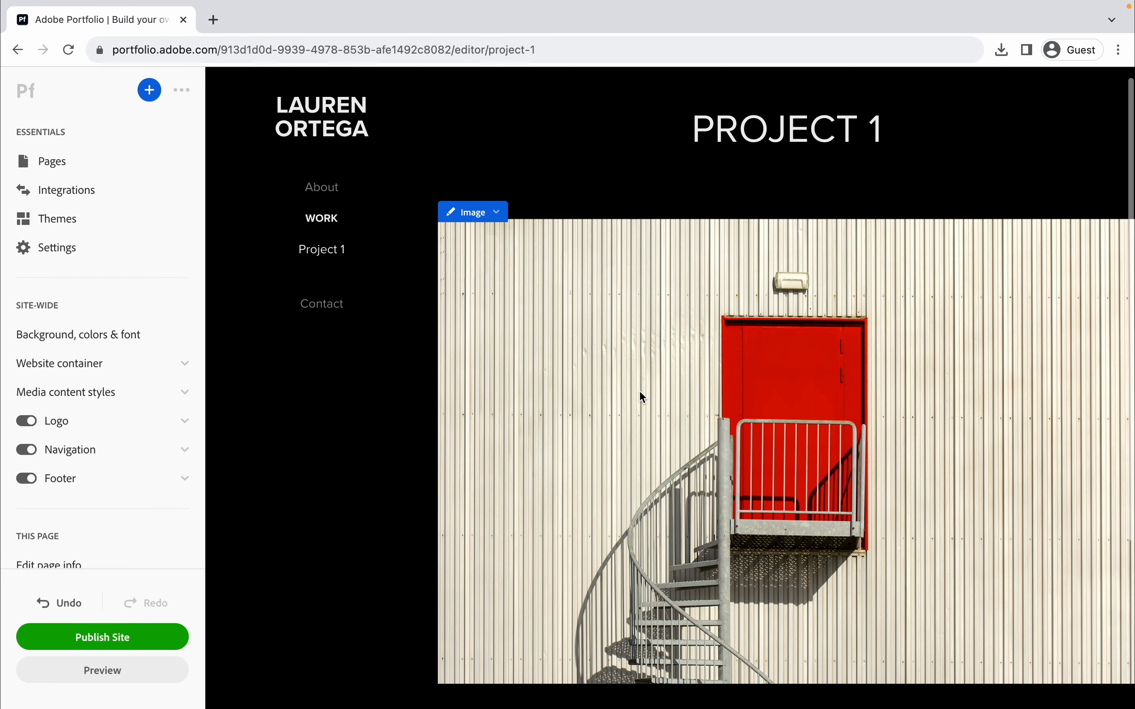
- Open the page container settings of the Project 1 page
scroll(639, 390, down, 1)
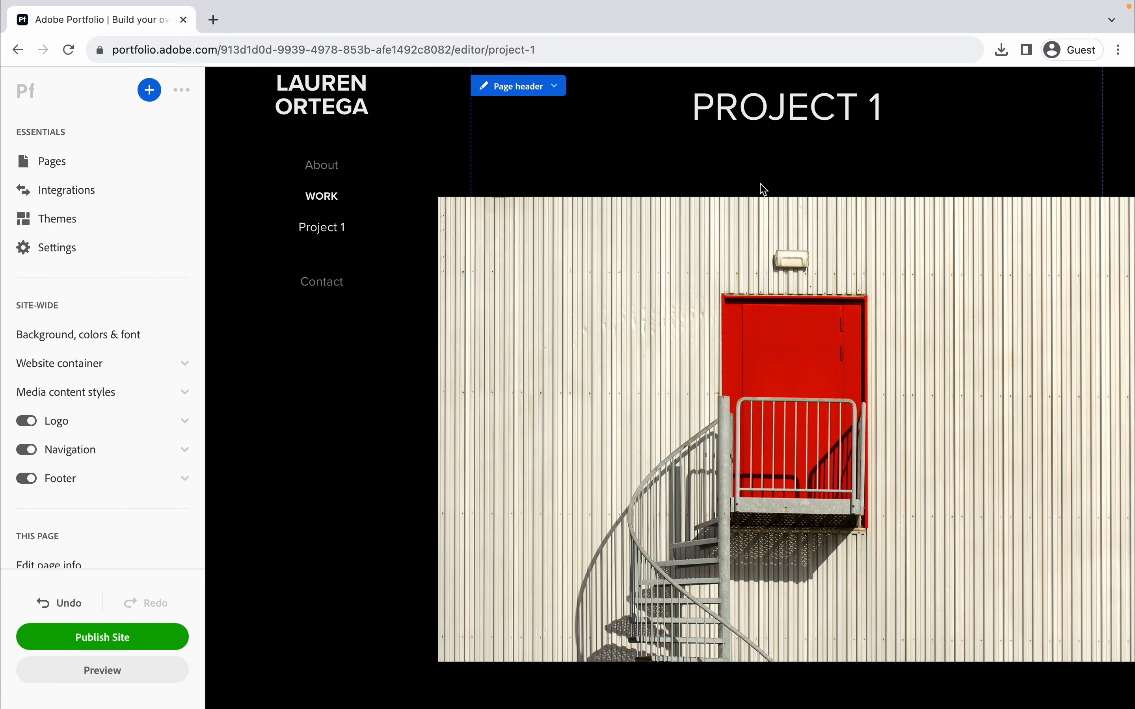
scroll(747, 176, up, 1)
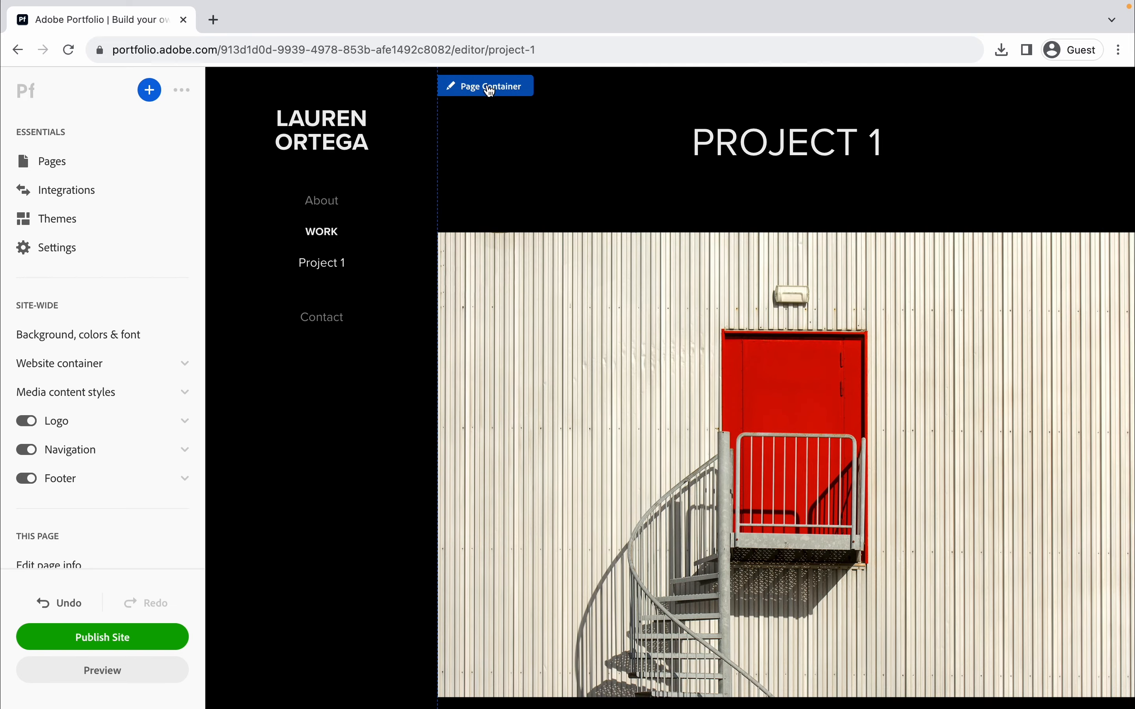
click(501, 98)
- In the page info of Project 1, enter the page description "This is my project"
click(555, 86)
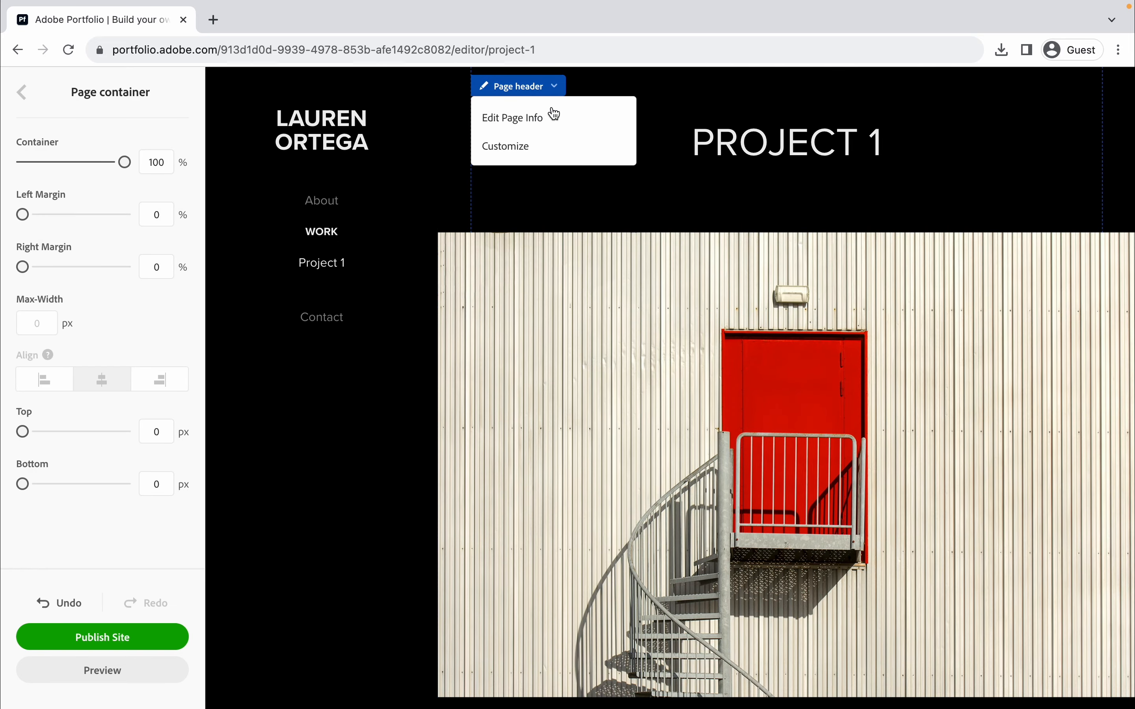
click(552, 115)
click(106, 242)
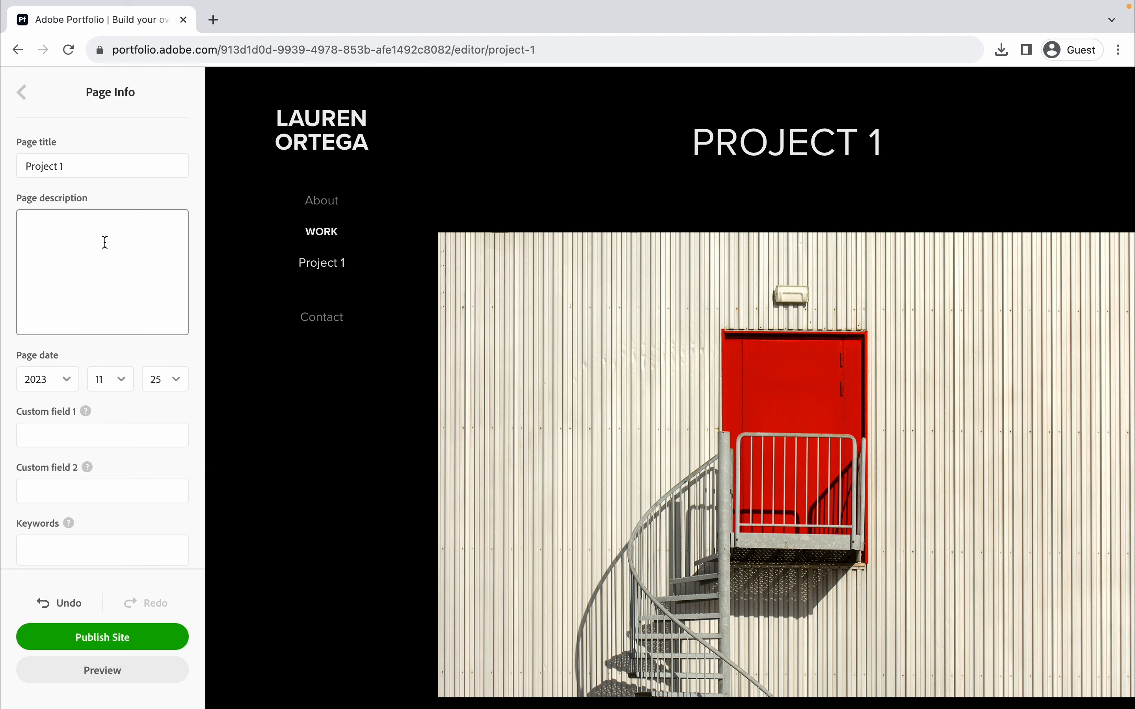
text(This is m)
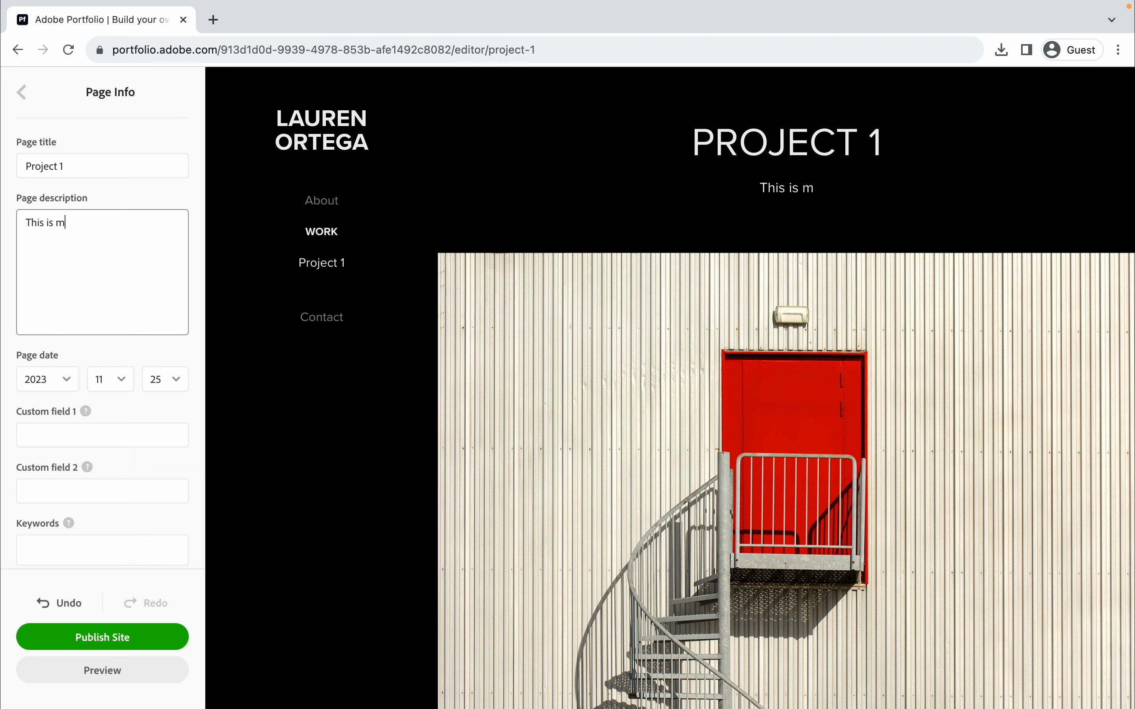
text(y project)
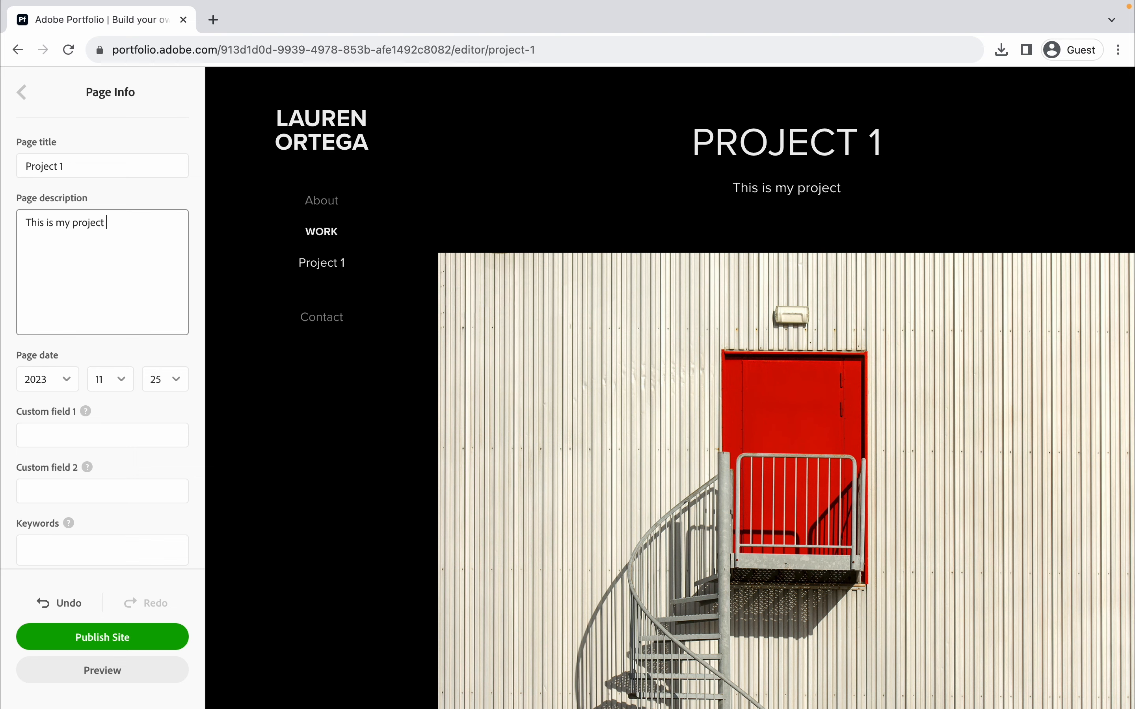
- View the content types that can be added below the red door image, and look over the Project 1 page
scroll(588, 281, down, 5)
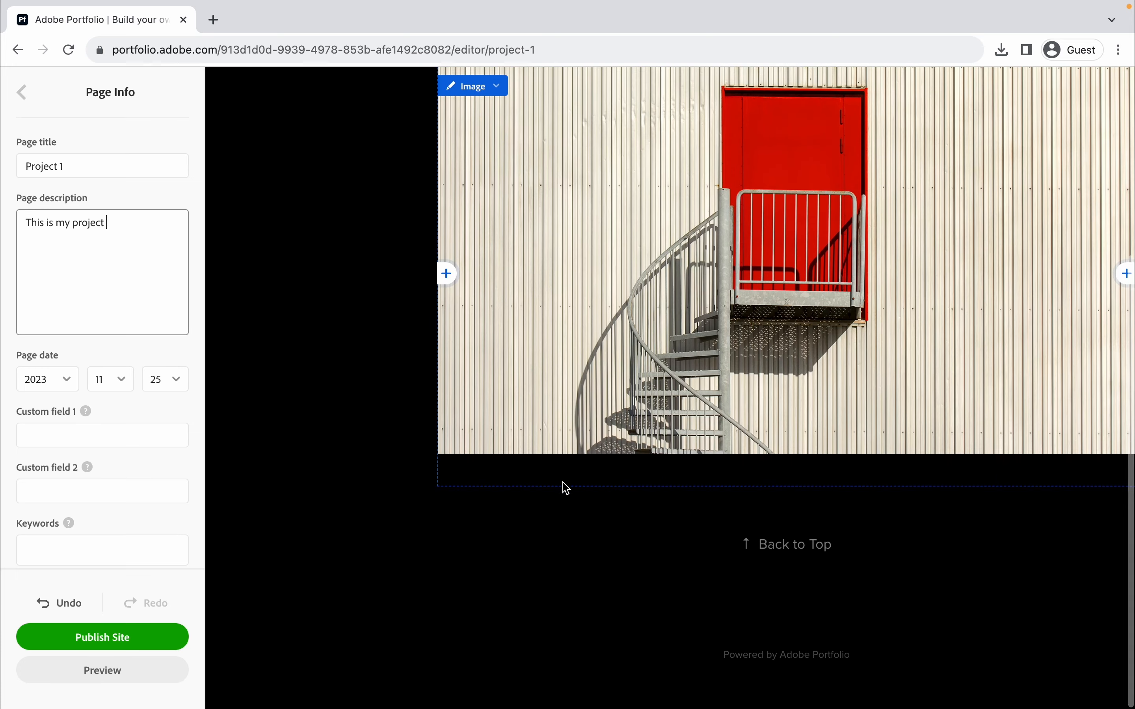
click(787, 487)
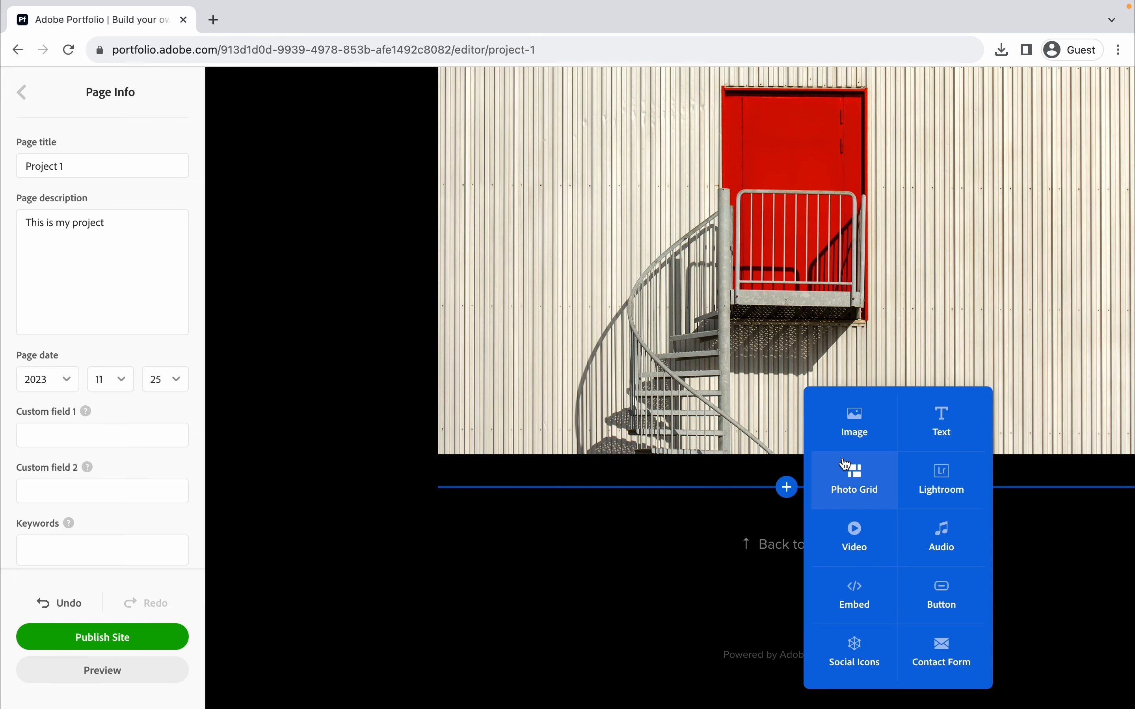
scroll(829, 509, down, 1)
scroll(828, 509, up, 1)
scroll(615, 287, up, 3)
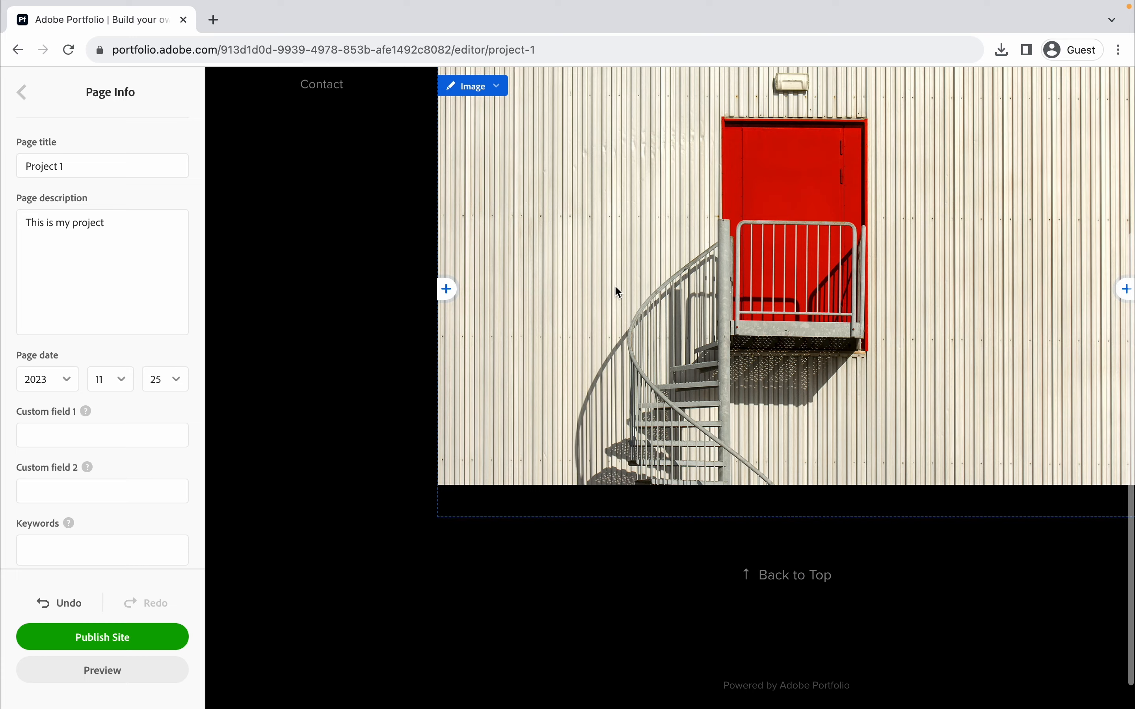
scroll(618, 291, up, 3)
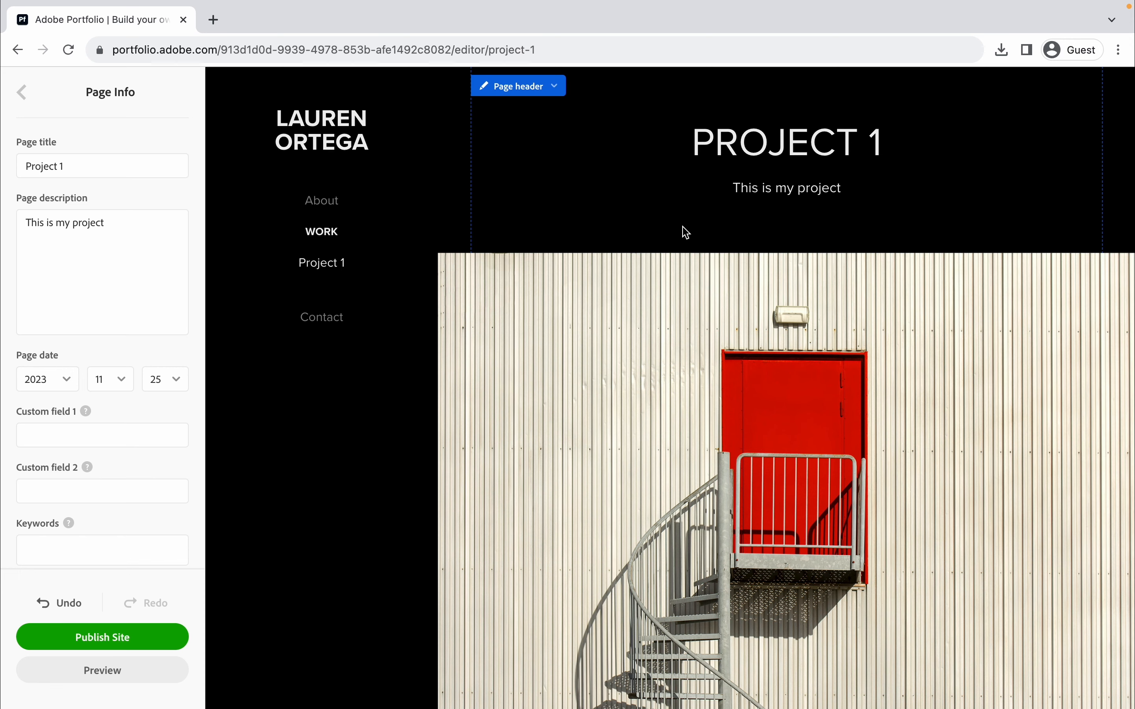
scroll(649, 323, down, 5)
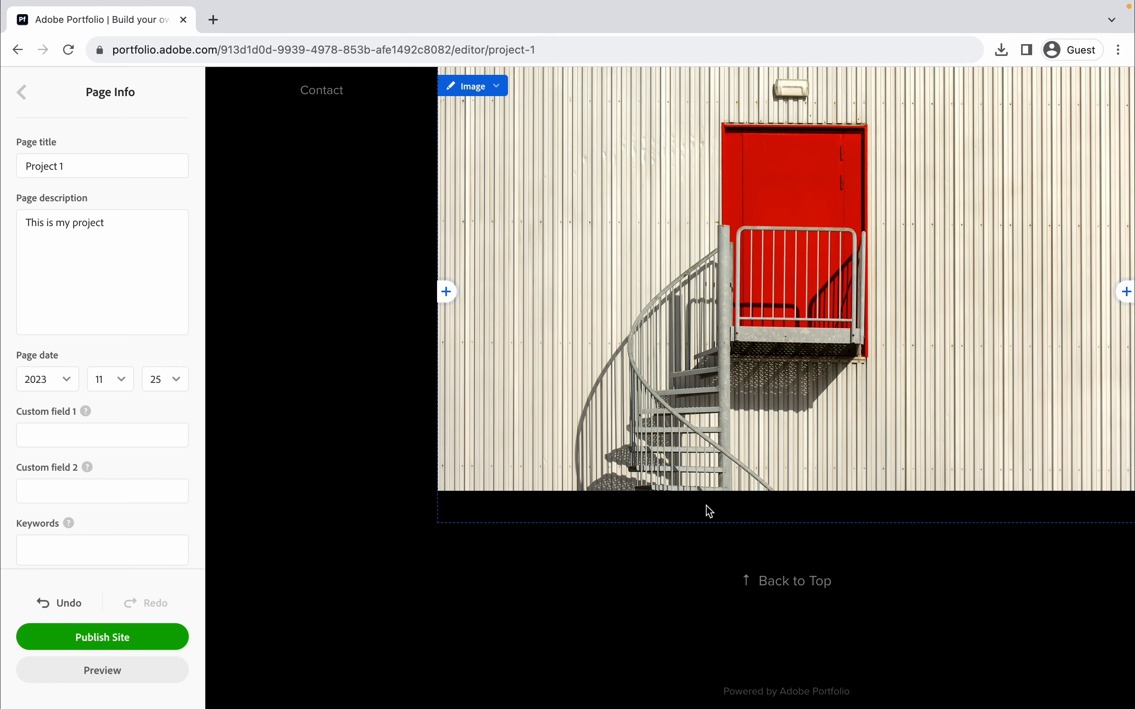
- Upload all six photos from the example folder as images below the red door image on the Project 1 page
scroll(707, 509, up, 4)
scroll(705, 505, down, 3)
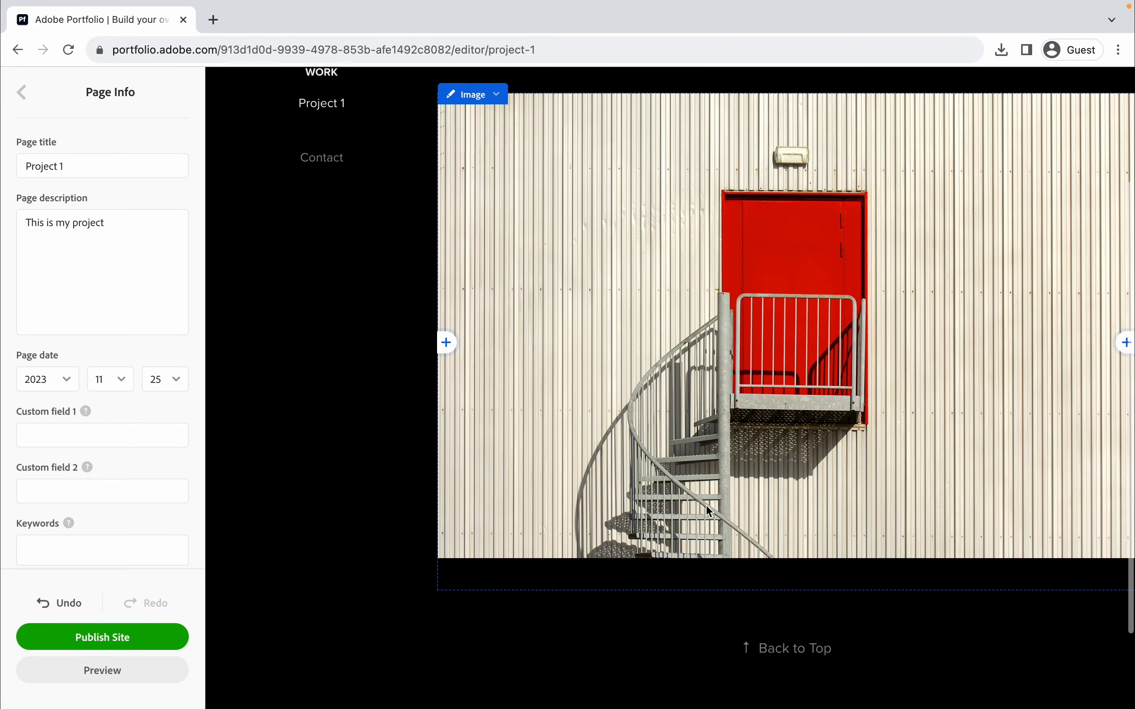
click(787, 581)
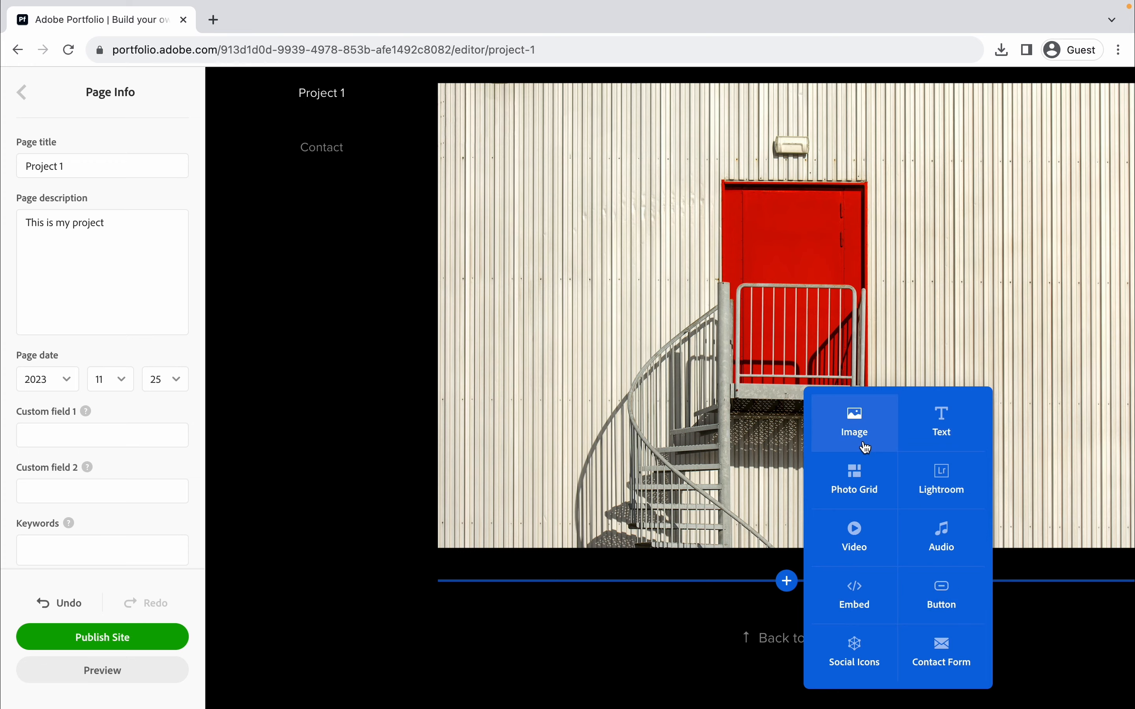
click(863, 443)
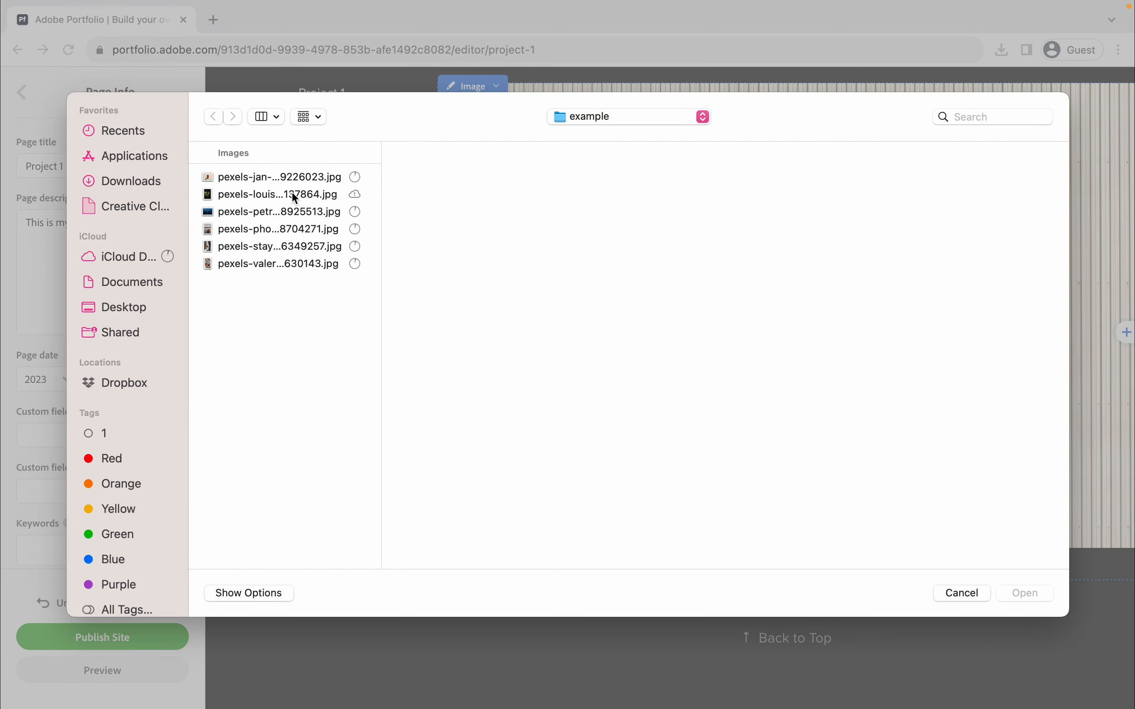
click(292, 193)
drag(272, 265, 247, 178)
click(1019, 596)
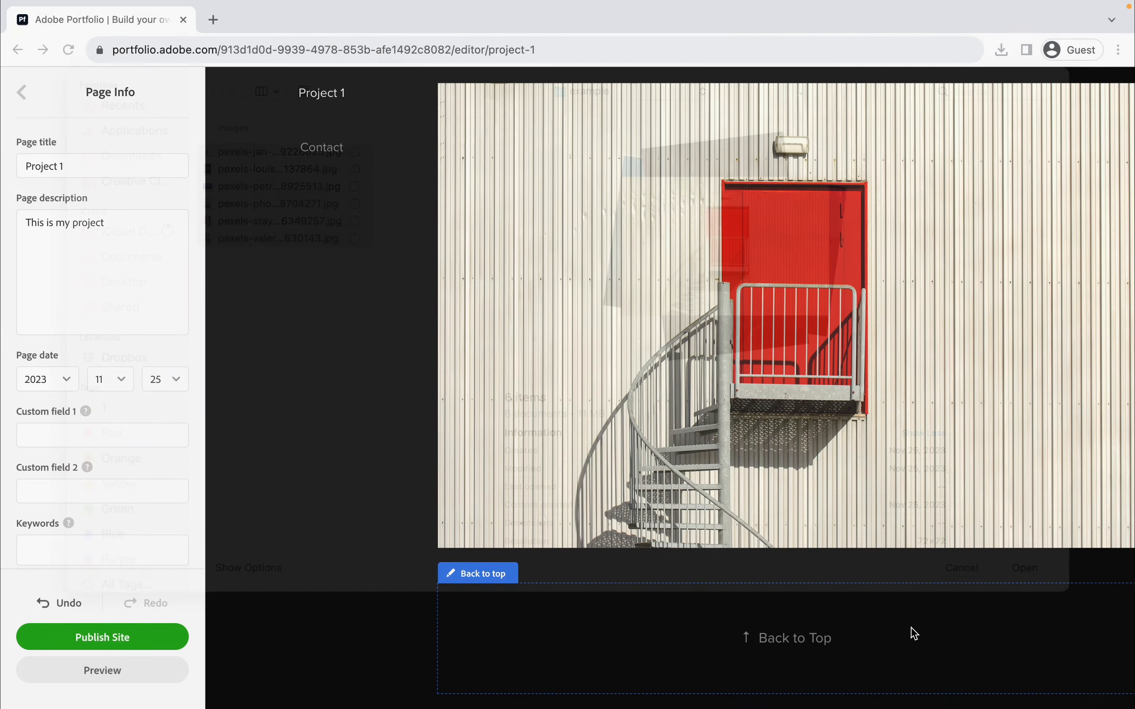
- Add the caption "Caption here" to the first red door image on the Project 1 page
scroll(721, 509, down, 3)
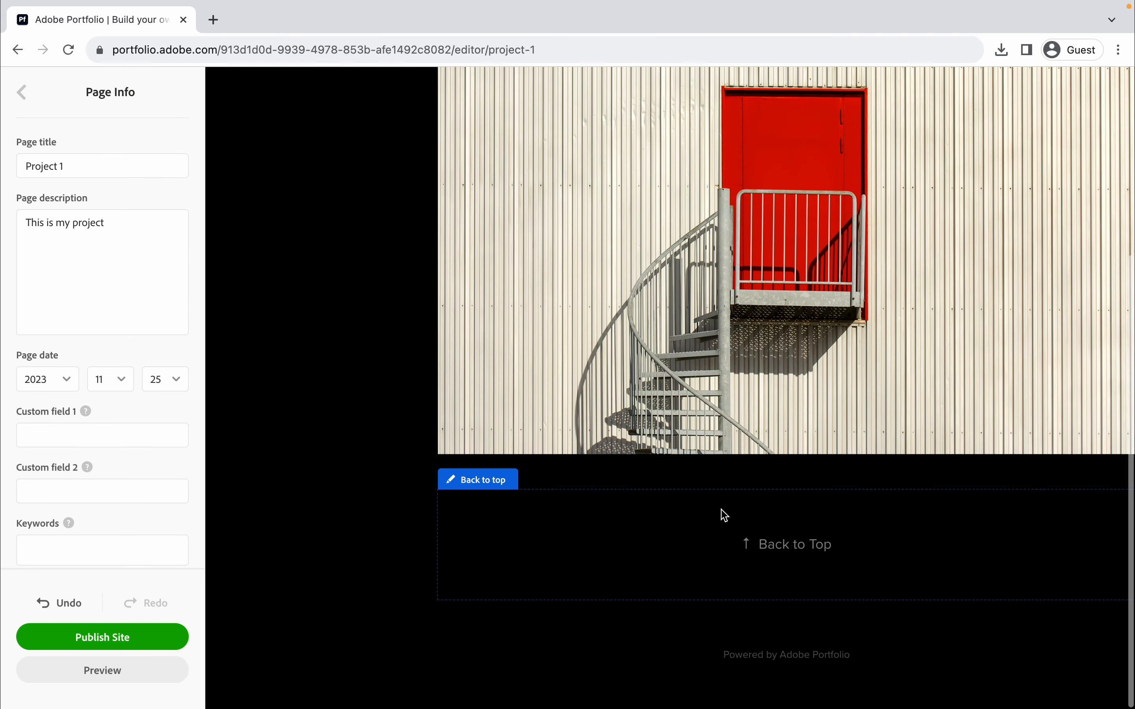
scroll(725, 515, down, 15)
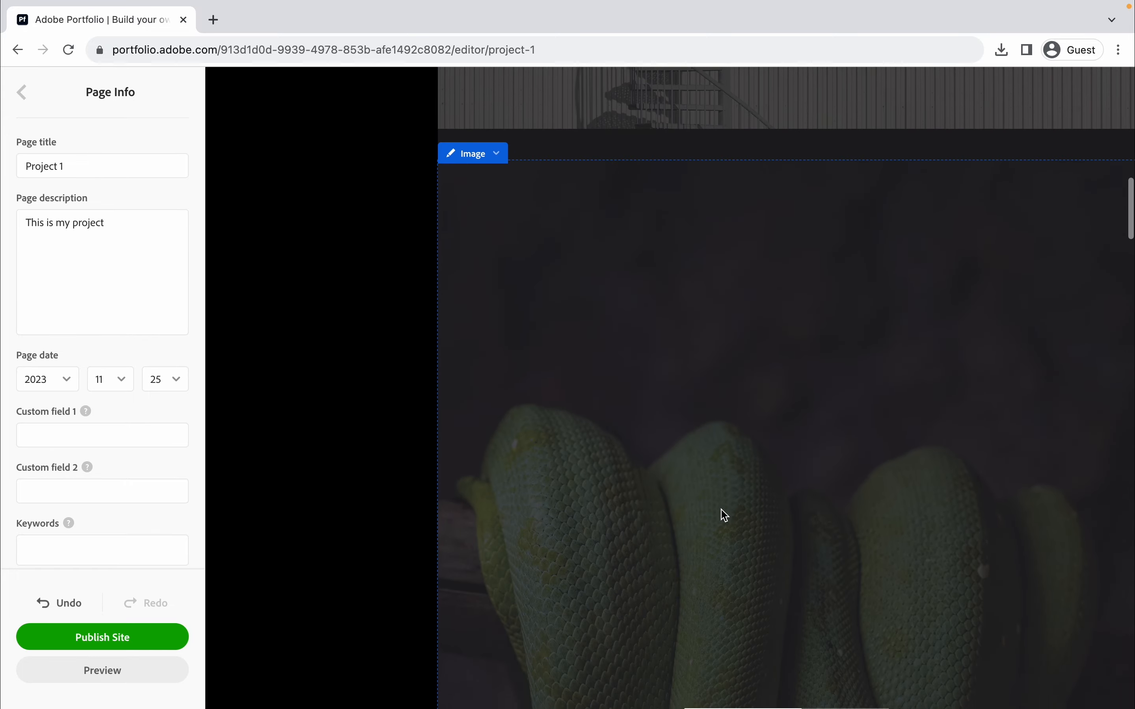
scroll(724, 515, up, 15)
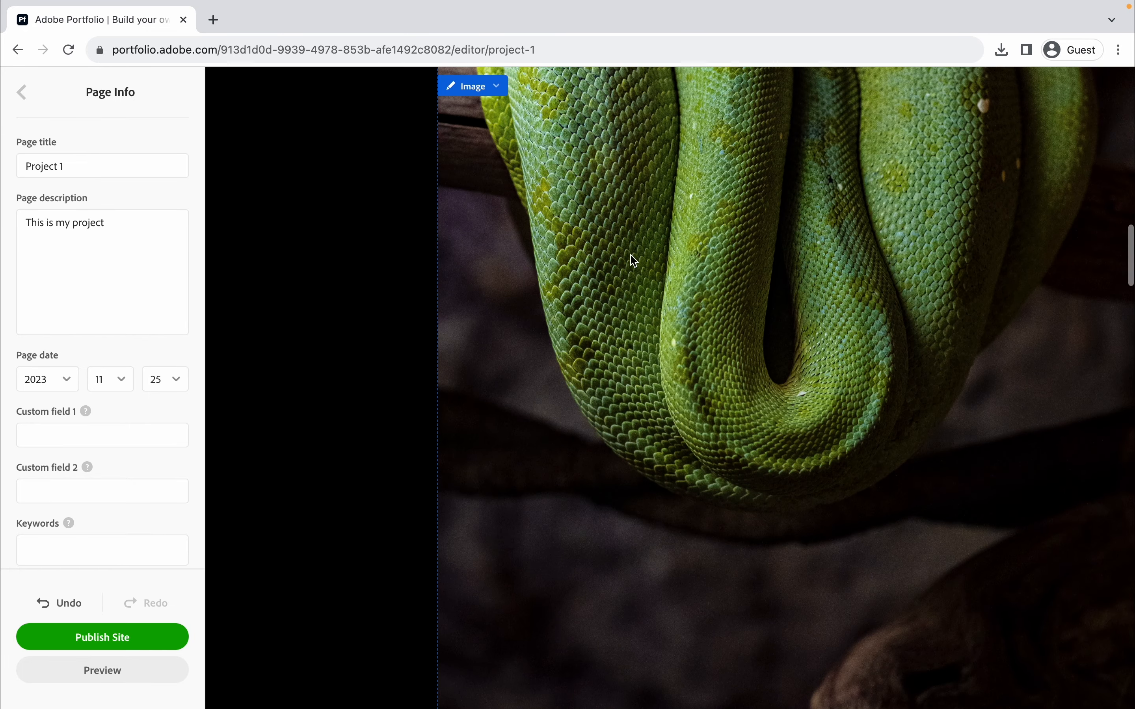
scroll(519, 287, up, 10)
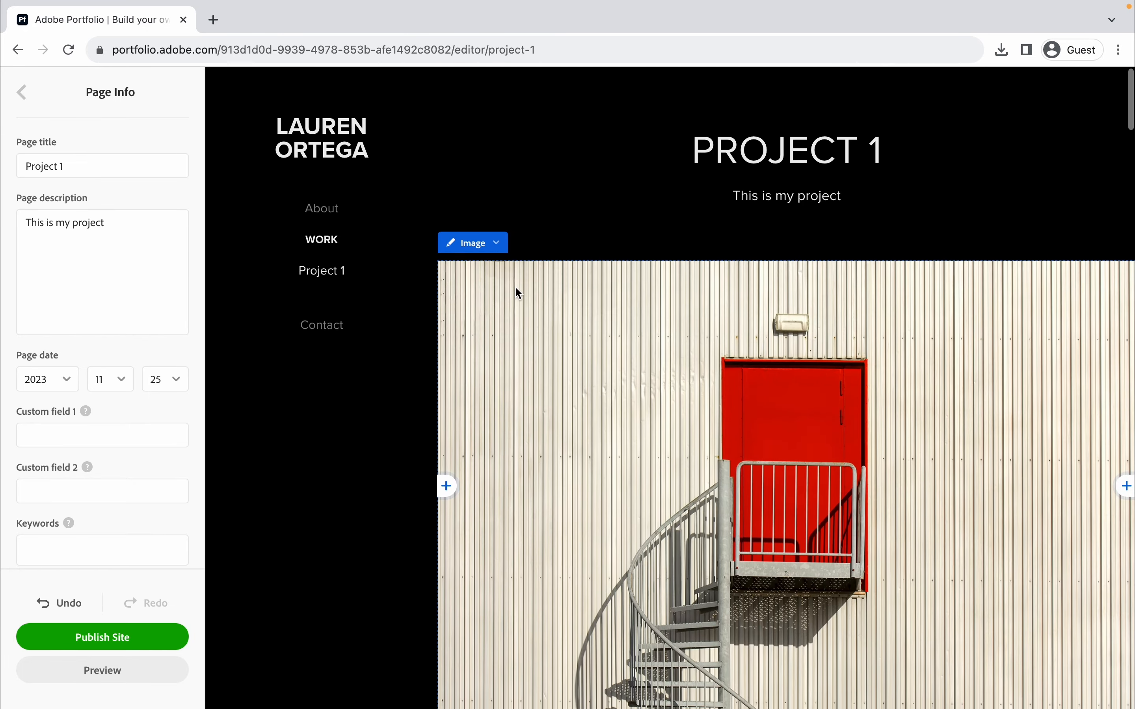
click(495, 243)
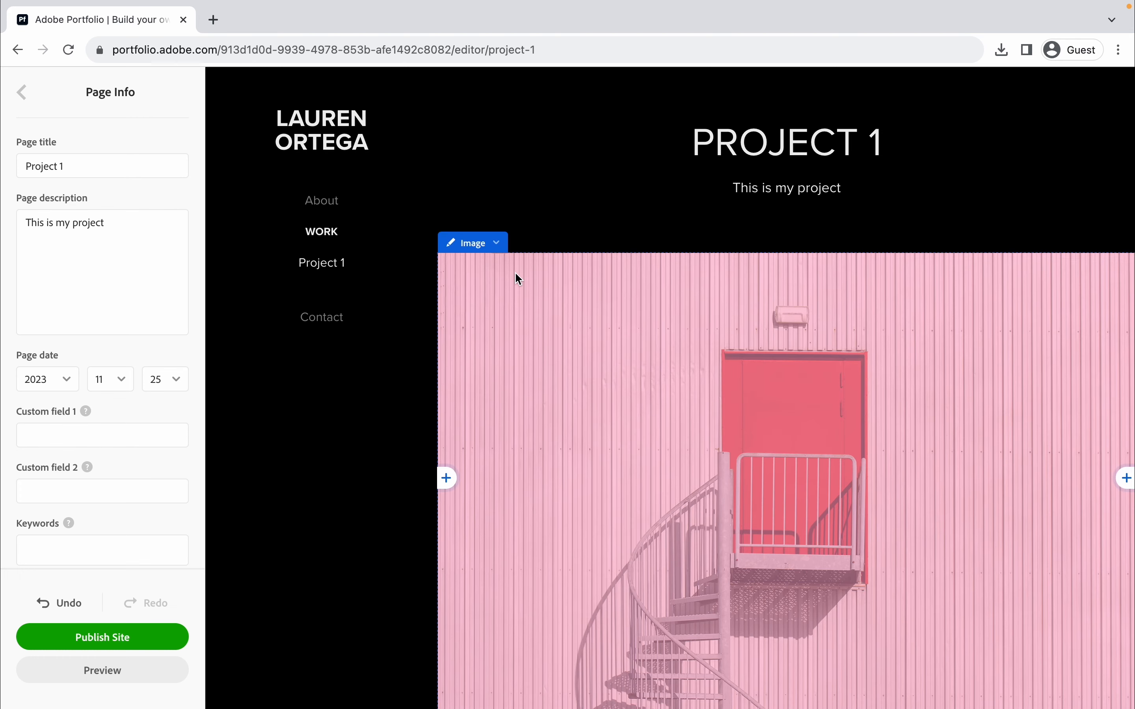
click(479, 249)
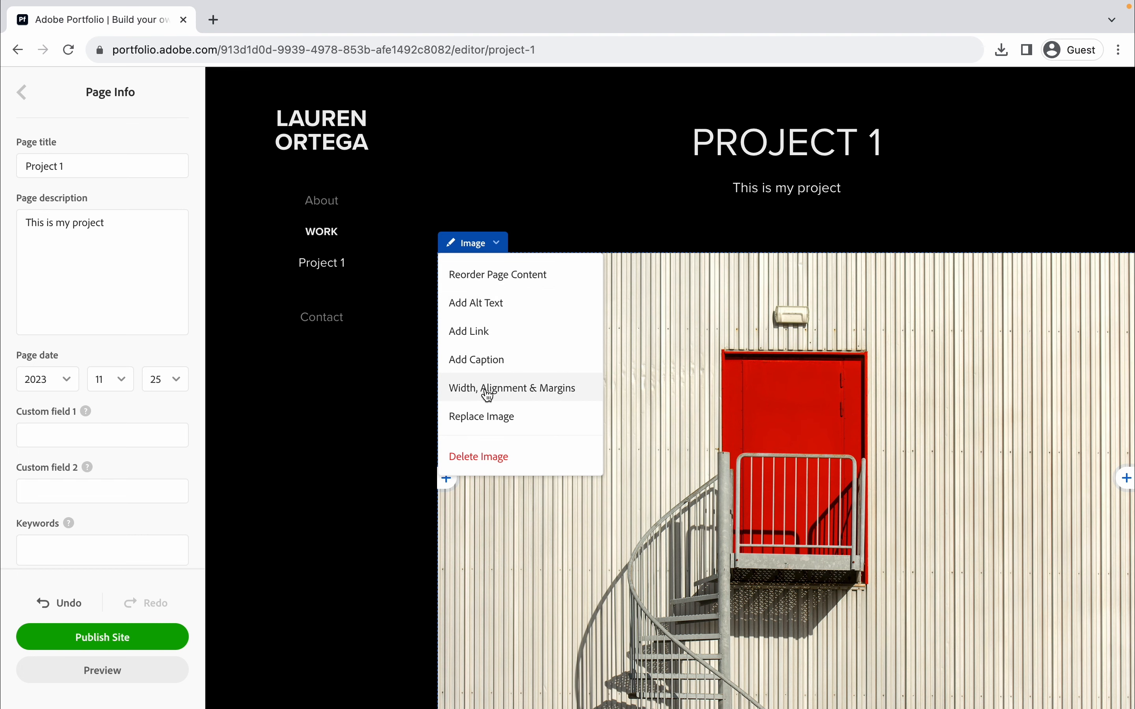
click(477, 362)
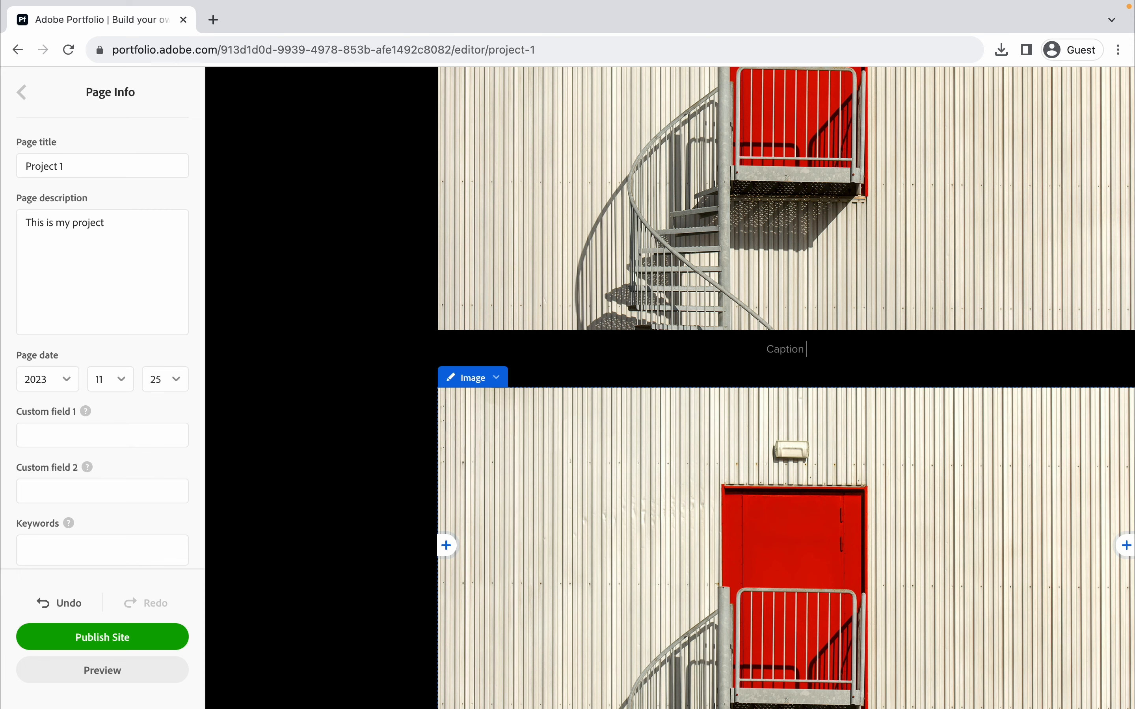
- Set the width of the captioned red door image to 58%
scroll(587, 530, up, 6)
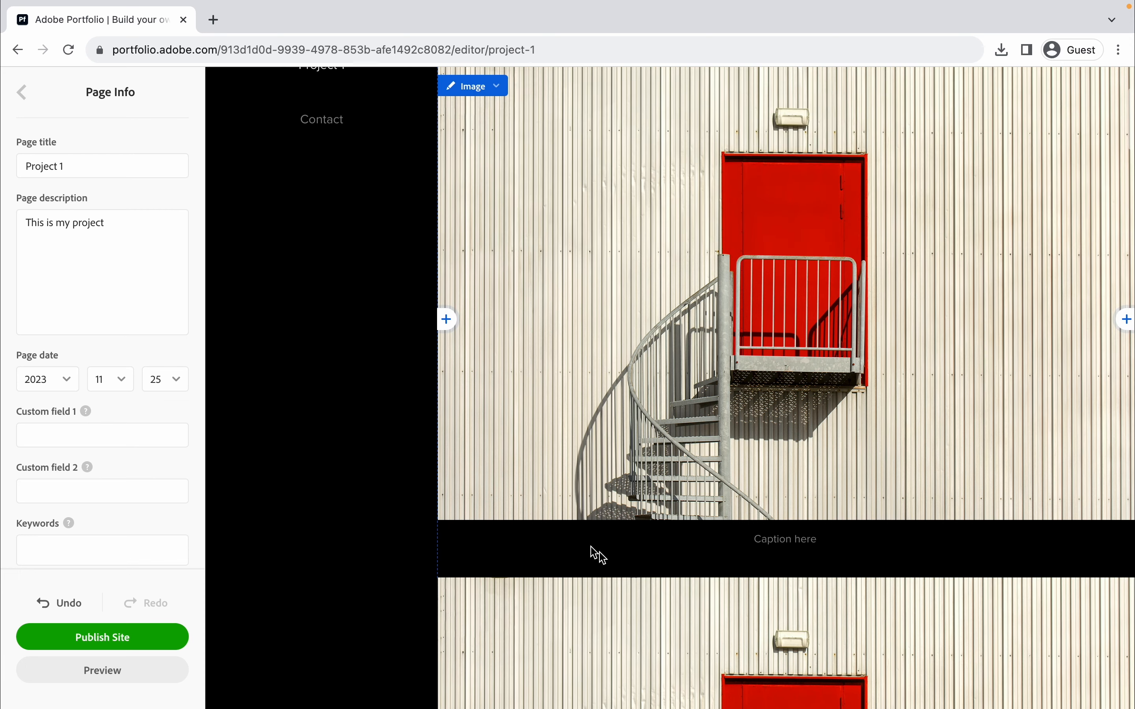
click(468, 152)
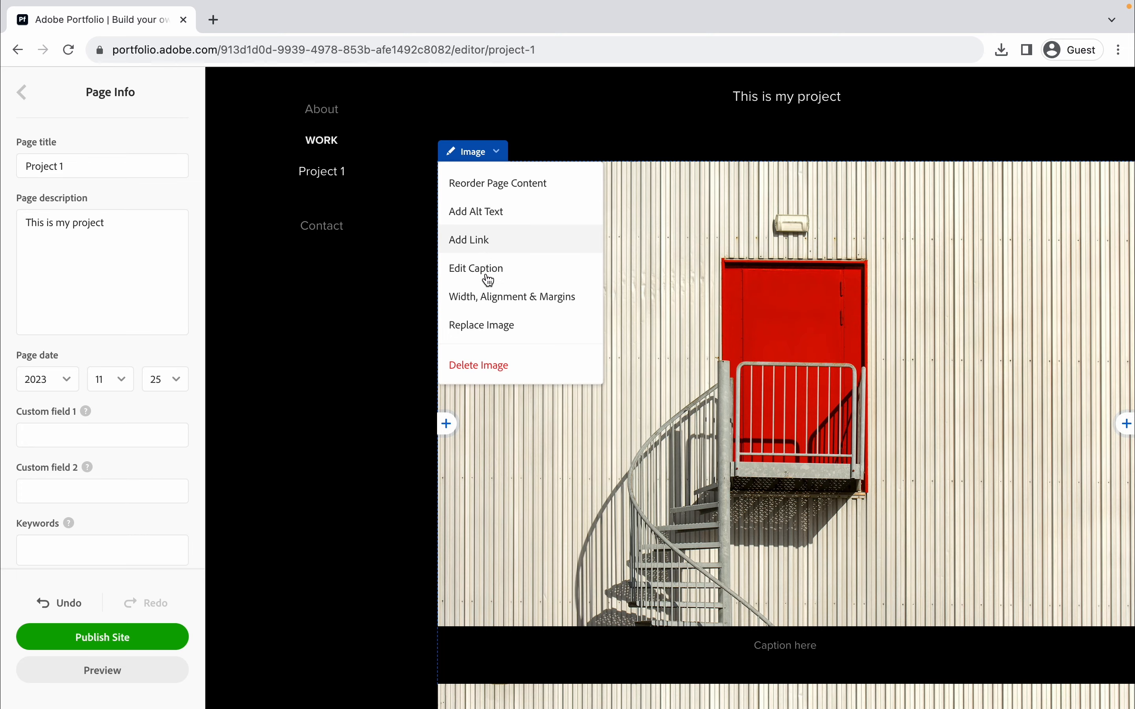
click(489, 299)
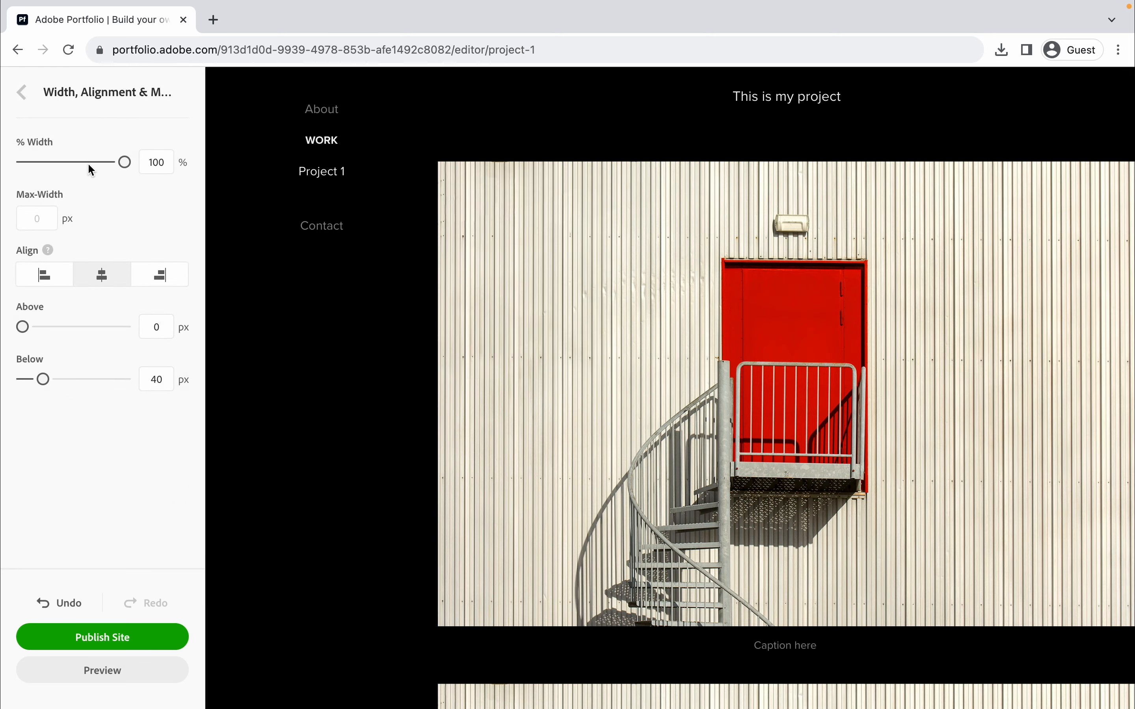
drag(88, 165, 83, 163)
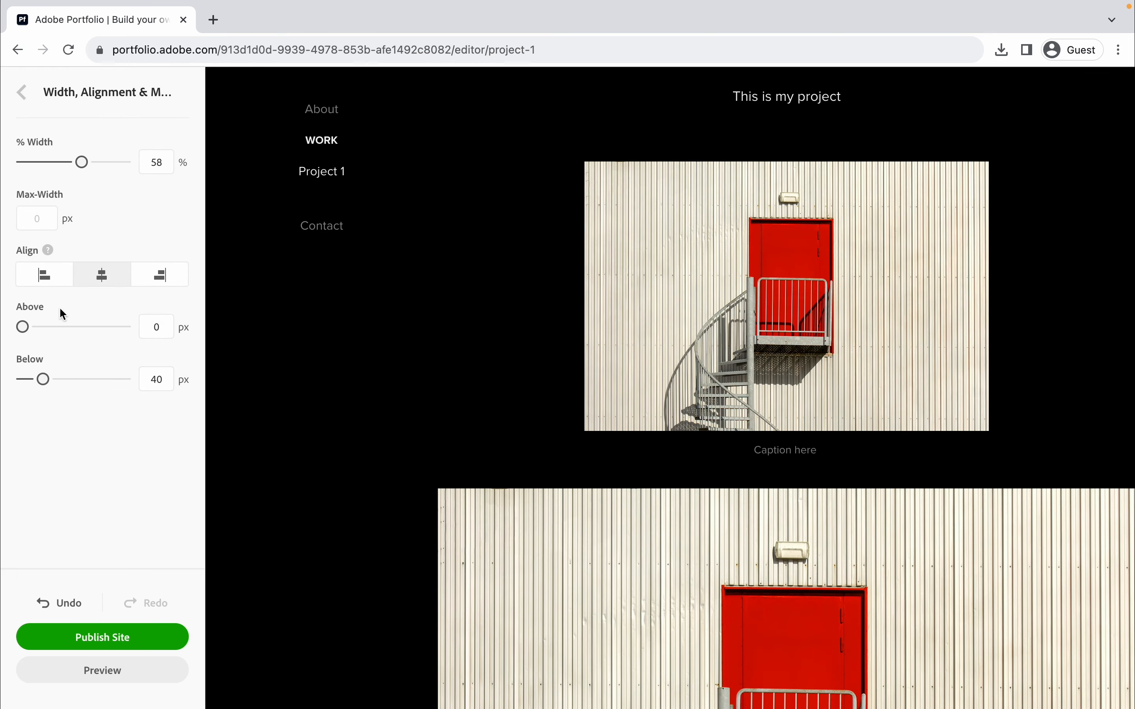
click(20, 94)
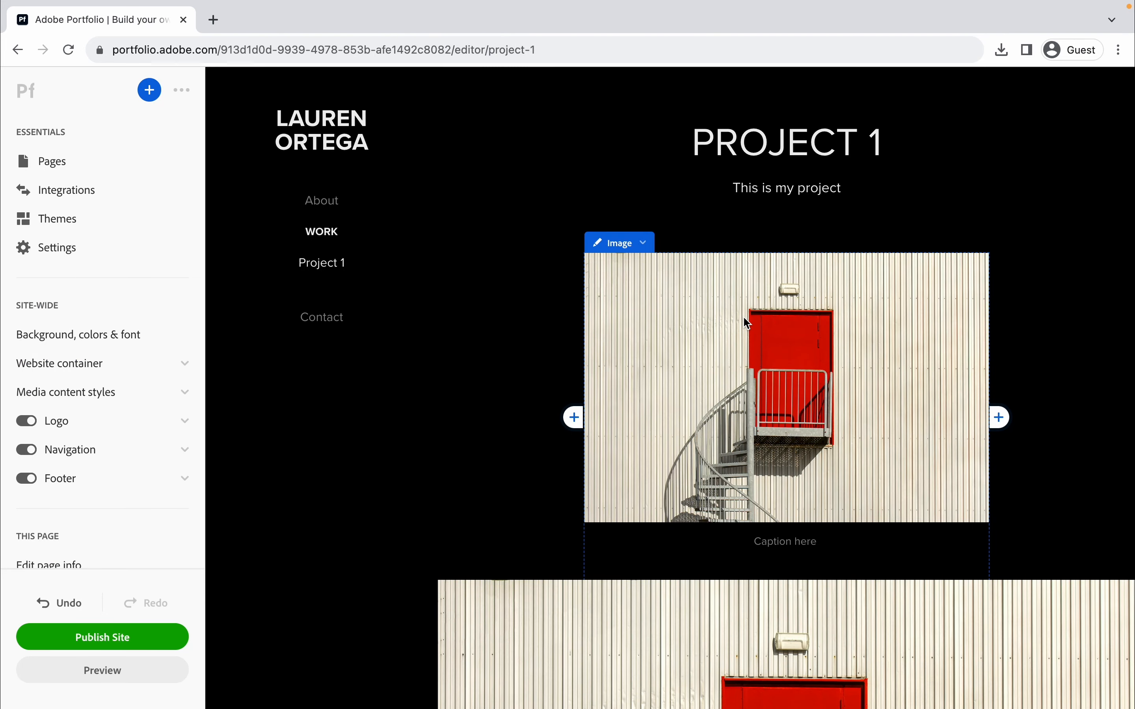
- Return from the Project 1 page to the Work collection home page
scroll(475, 313, down, 2)
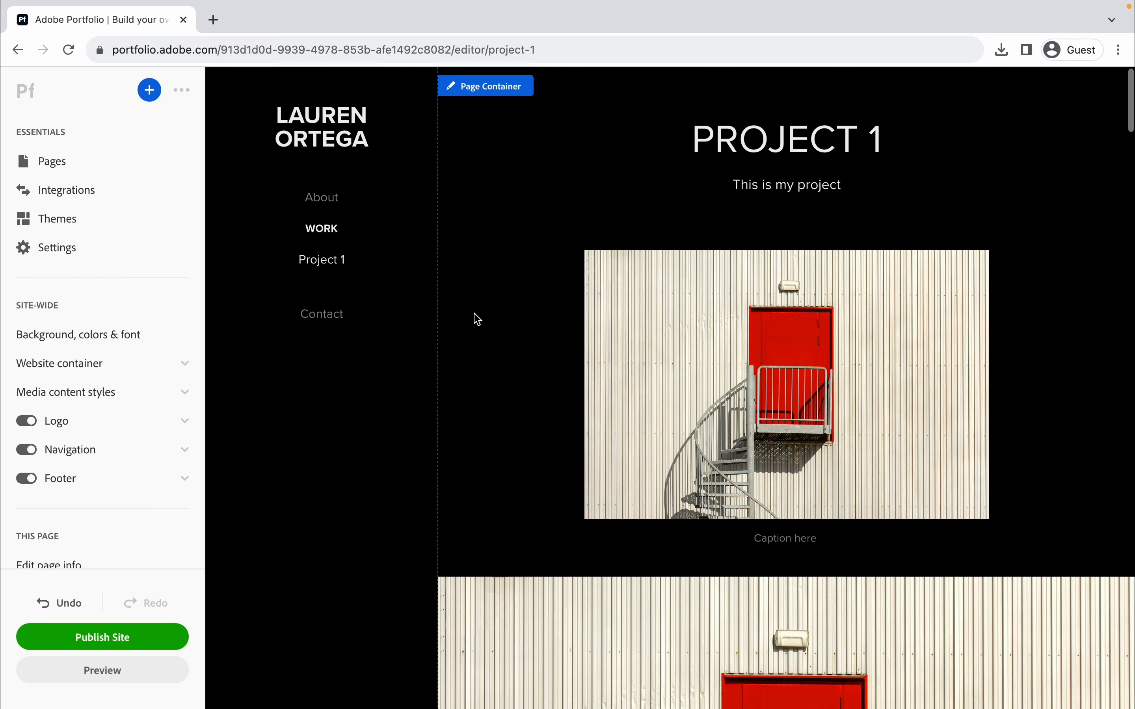
scroll(475, 313, up, 2)
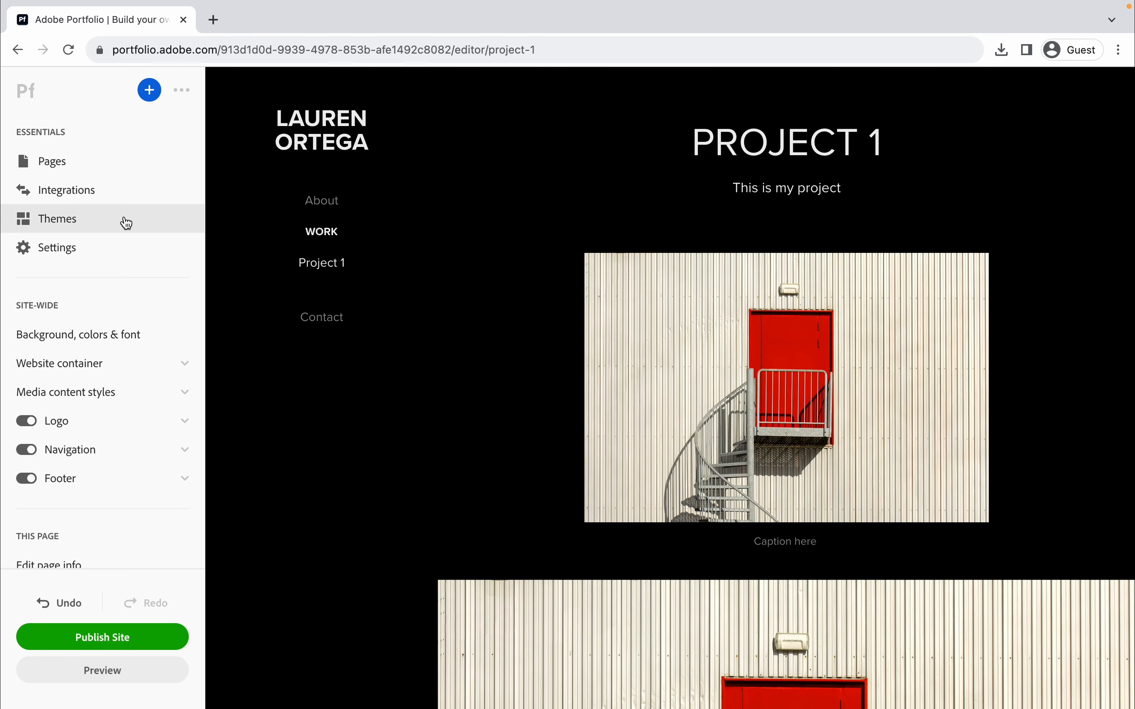
click(115, 254)
click(578, 587)
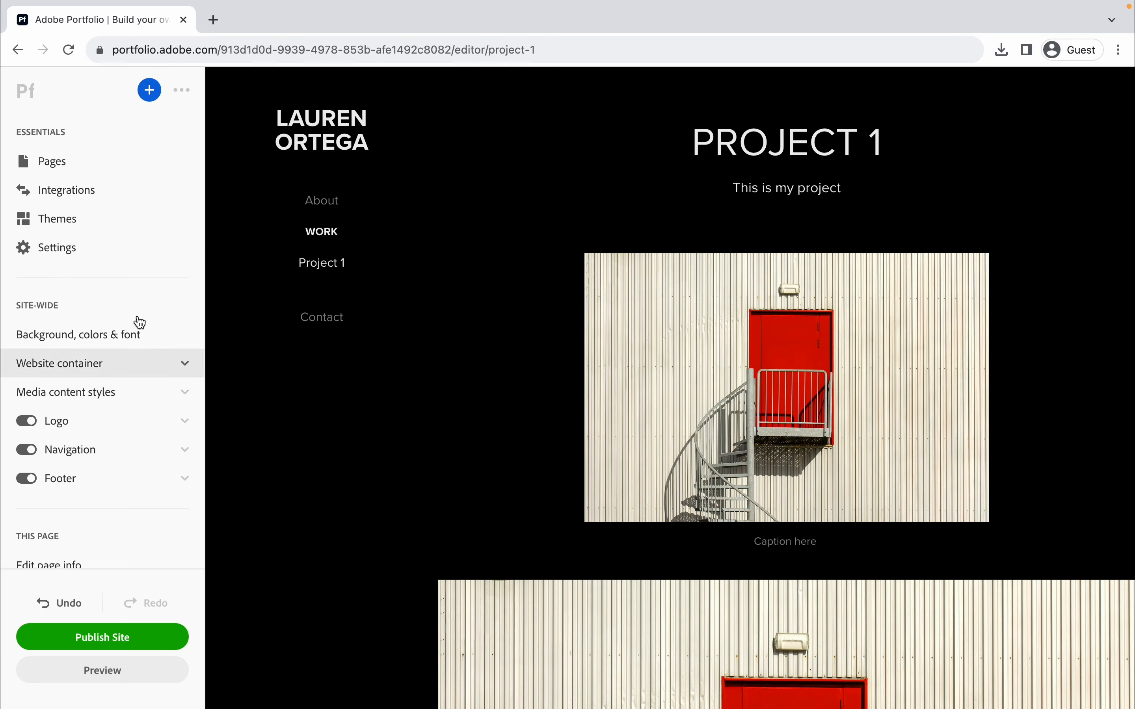
click(297, 124)
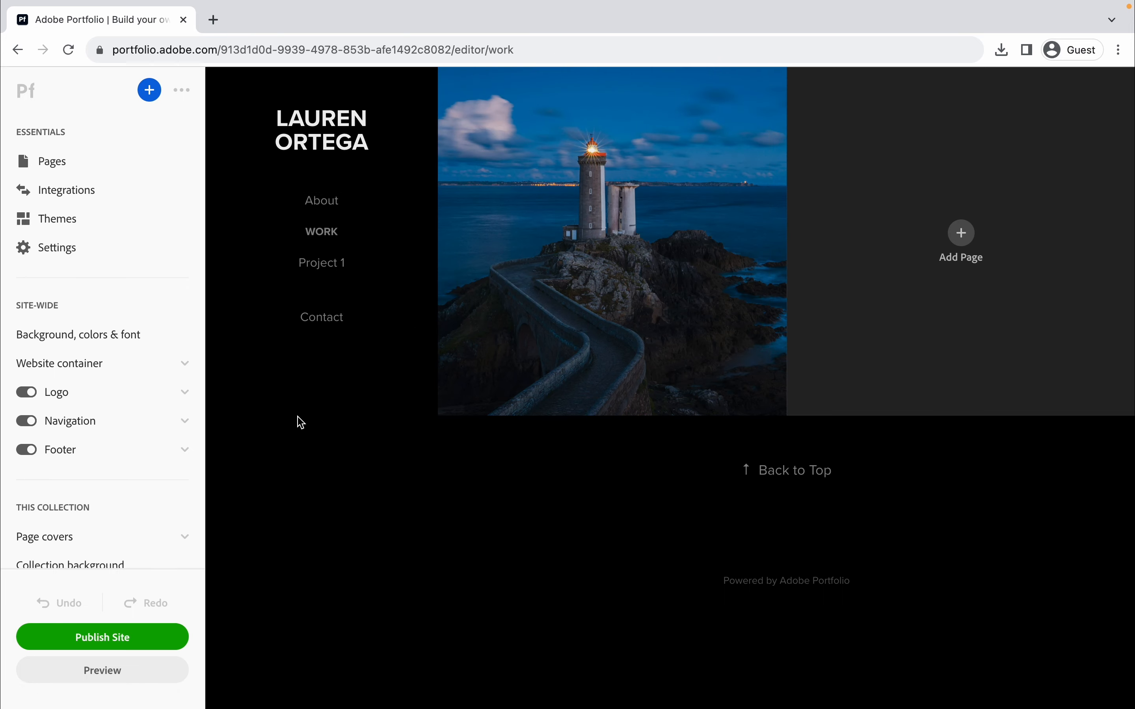
- Open the site-wide footer's social icons settings and look over the available profile fields
scroll(102, 411, down, 3)
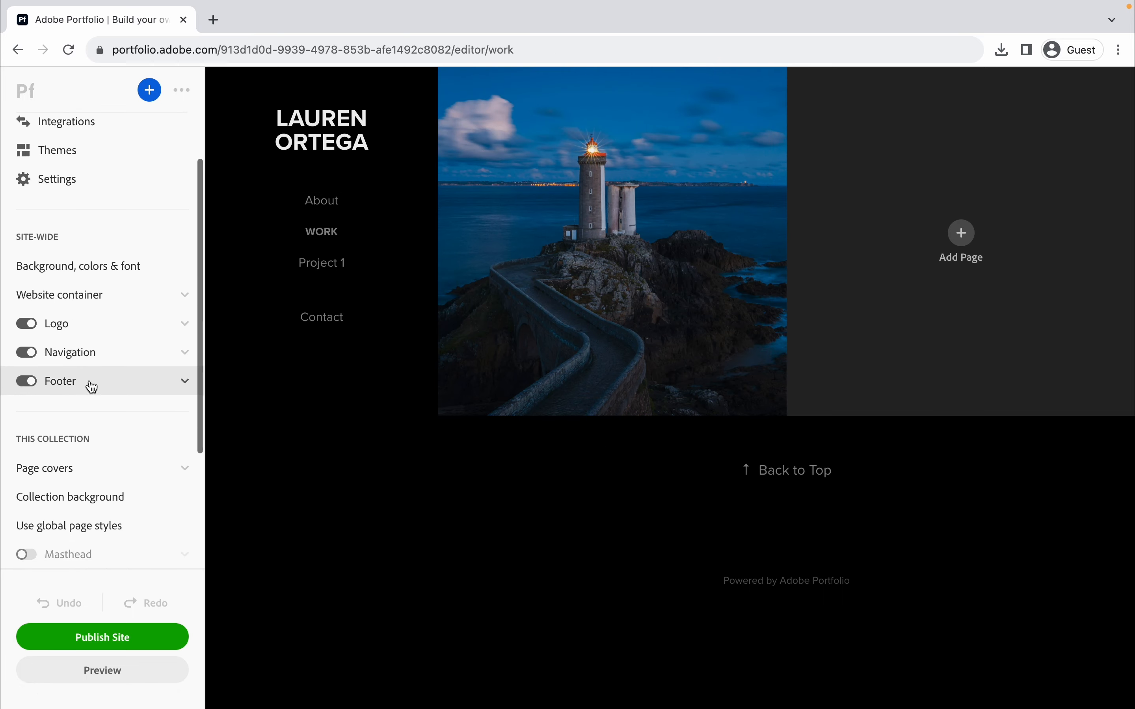
click(92, 386)
click(106, 445)
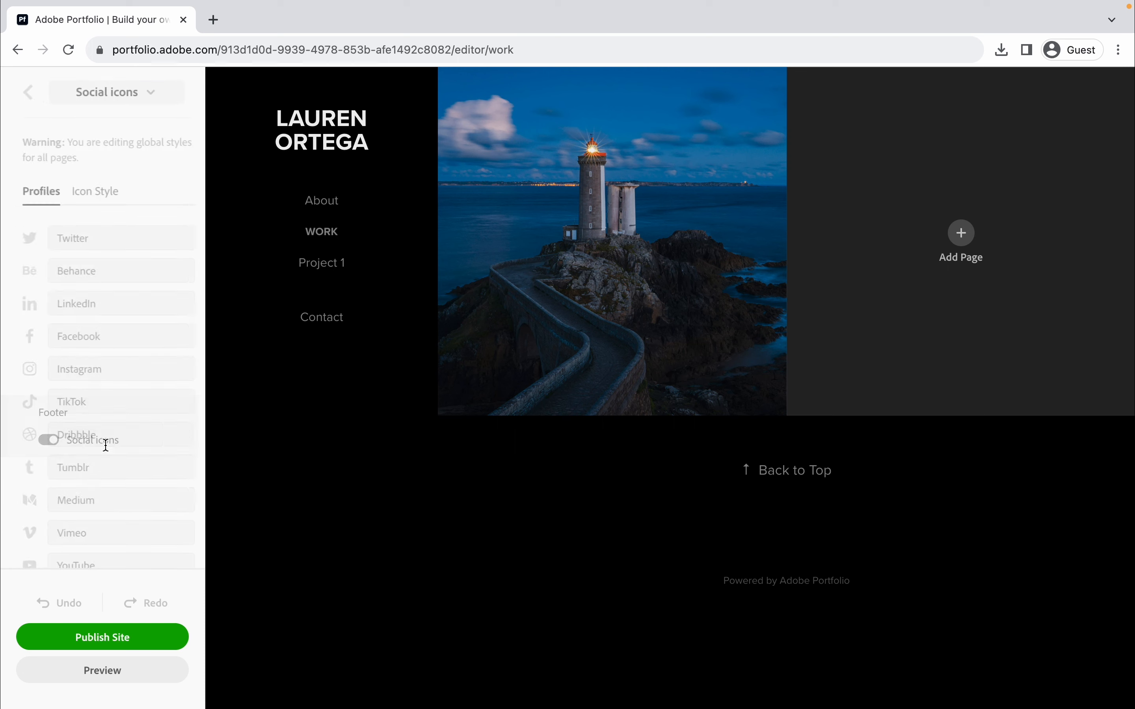
scroll(104, 445, down, 1)
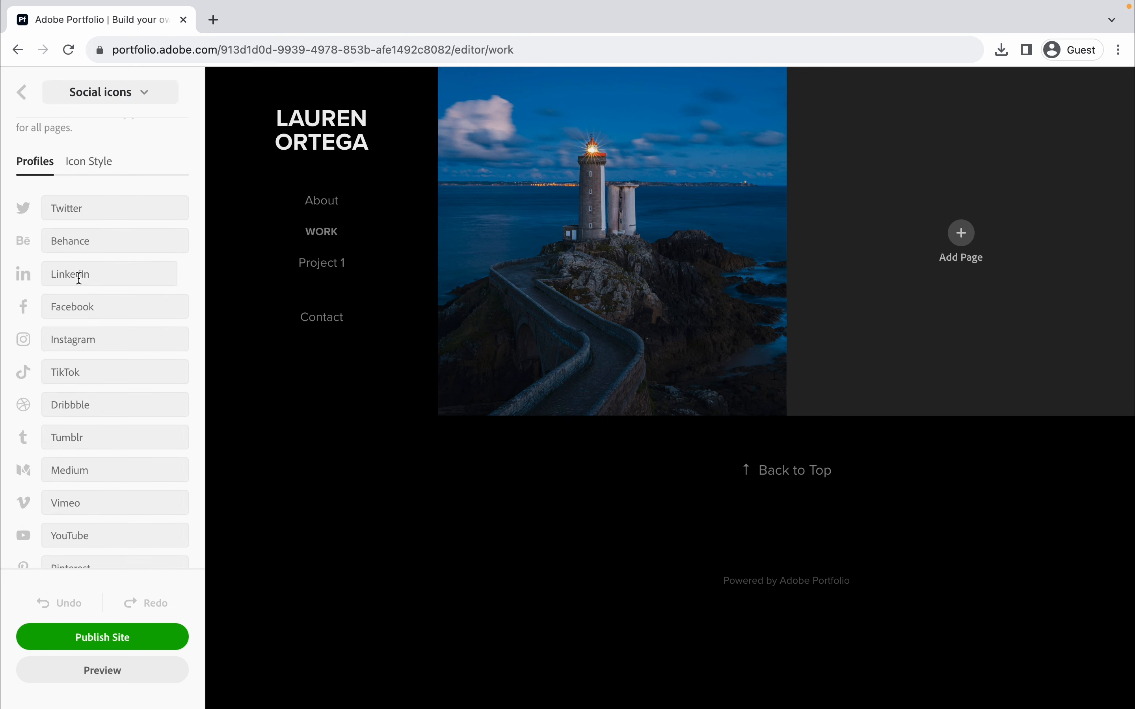
click(94, 241)
click(99, 206)
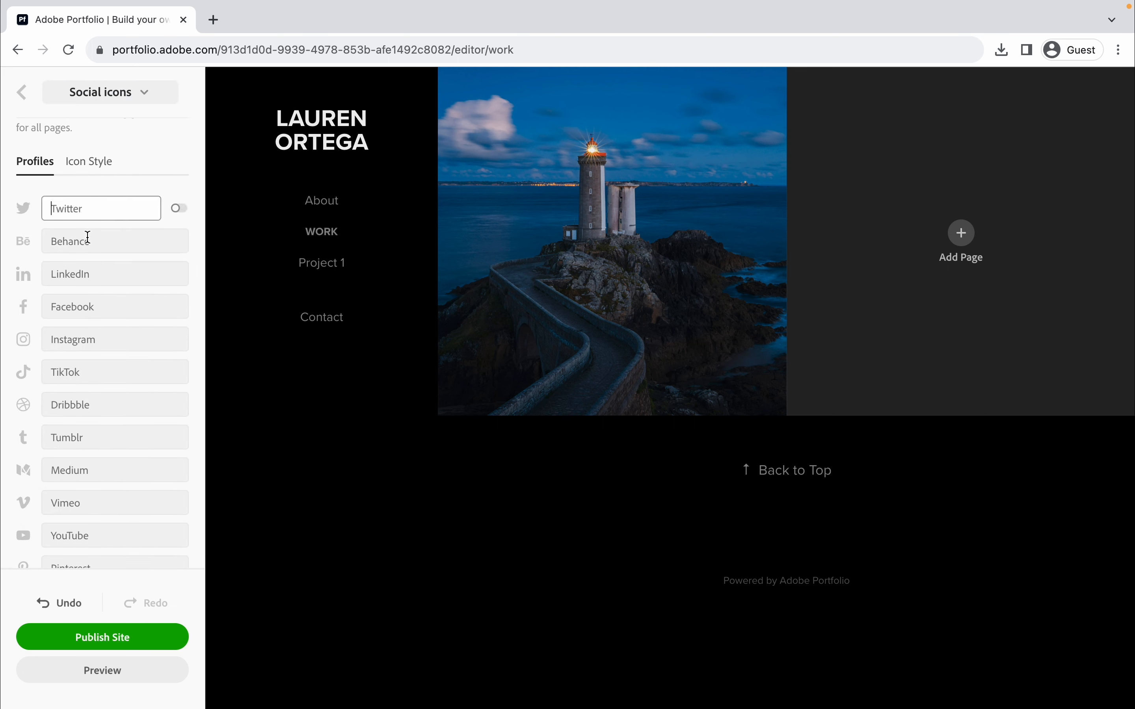
scroll(83, 436, down, 4)
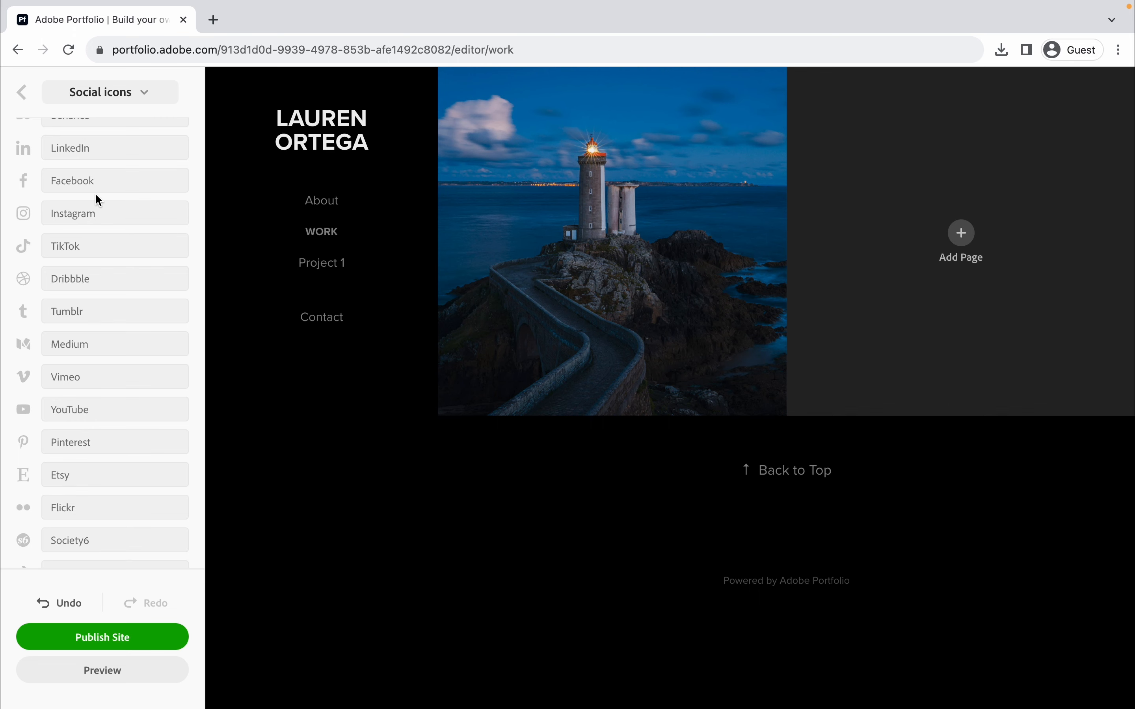
- Enter the studio's full Instagram profile URL in the social icons and turn on the Instagram icon
click(95, 211)
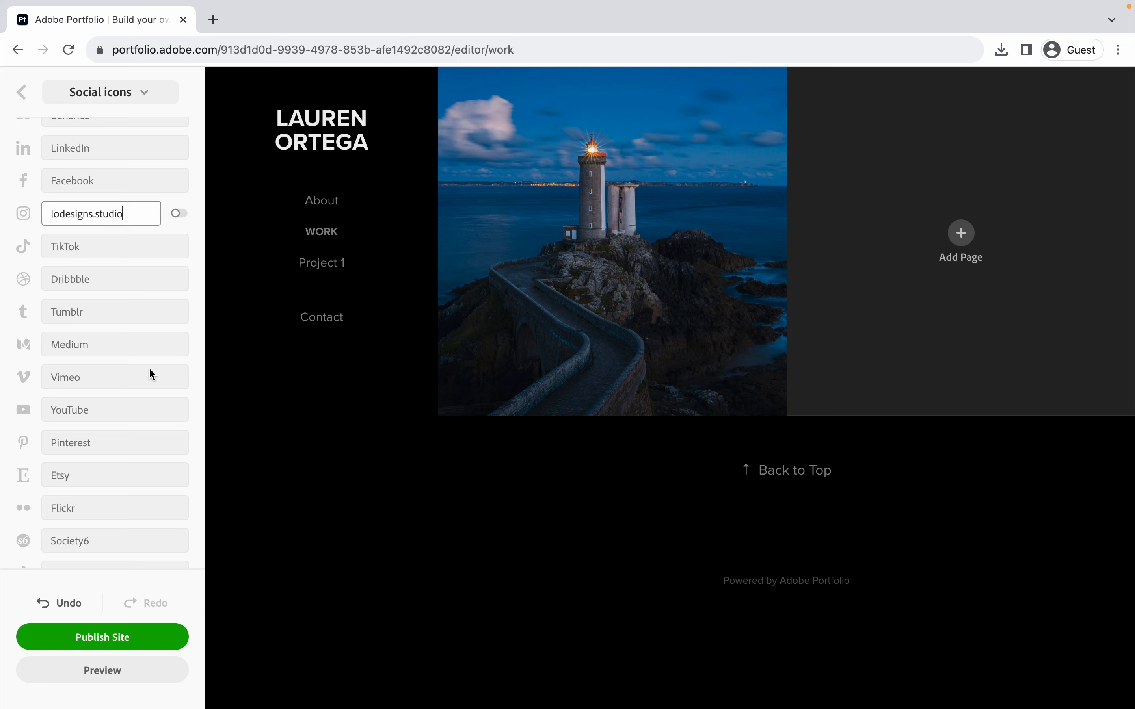
click(173, 221)
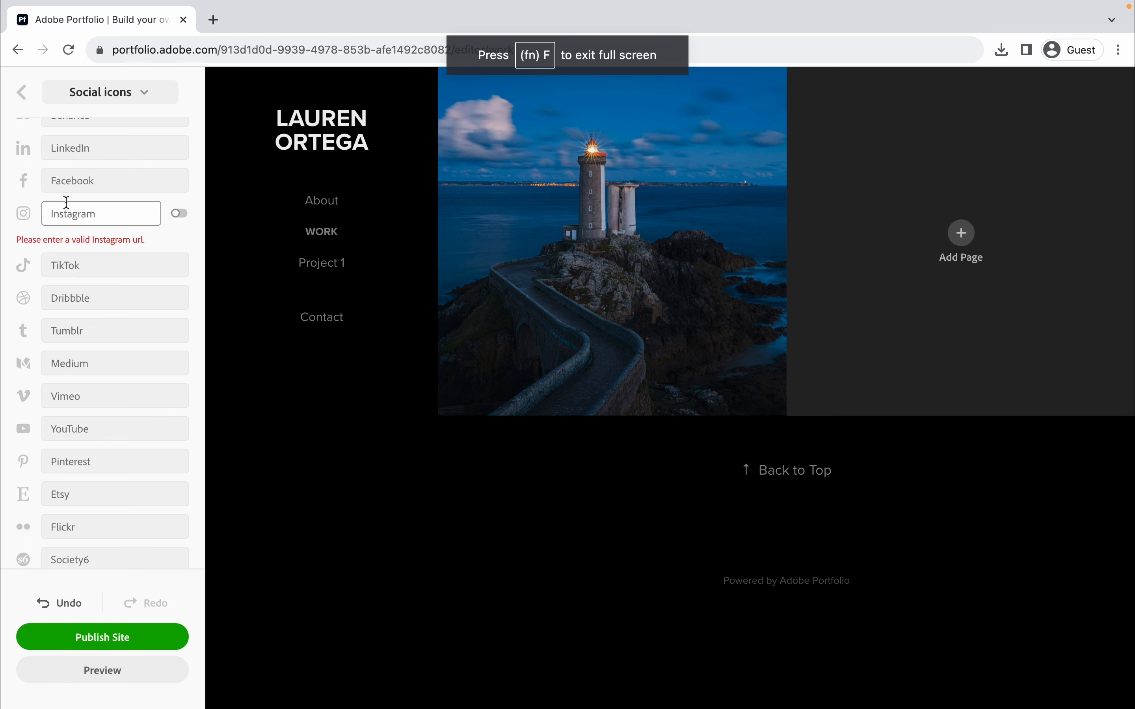
key(super+v)
click(178, 214)
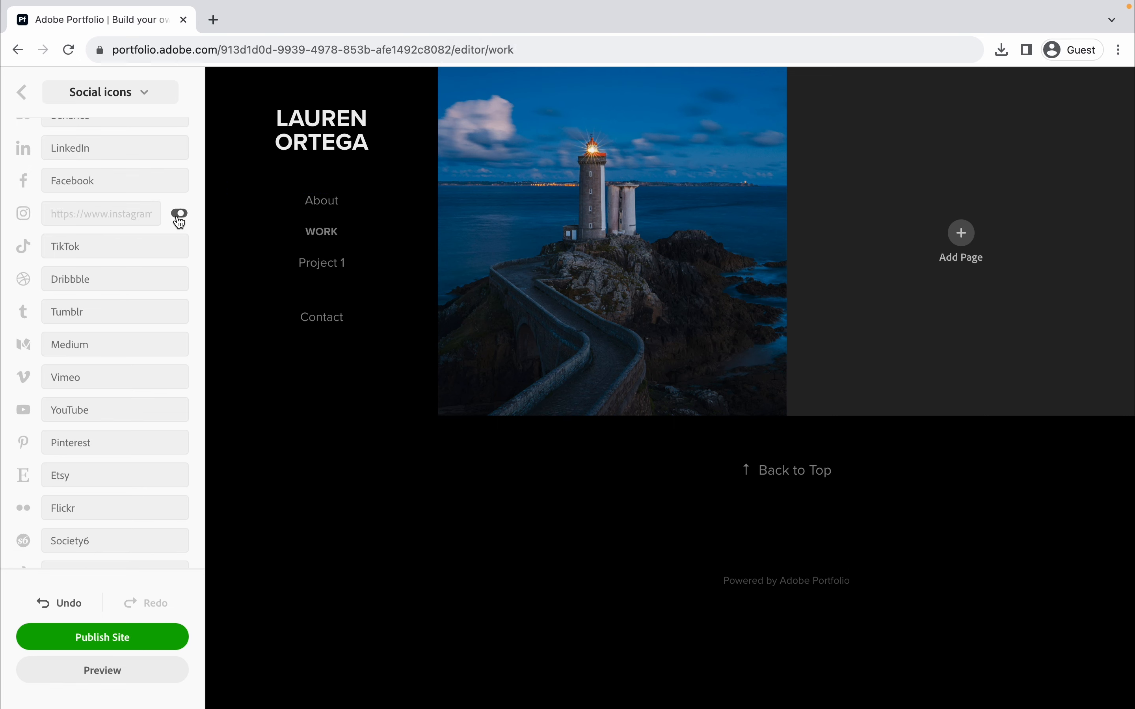
click(178, 214)
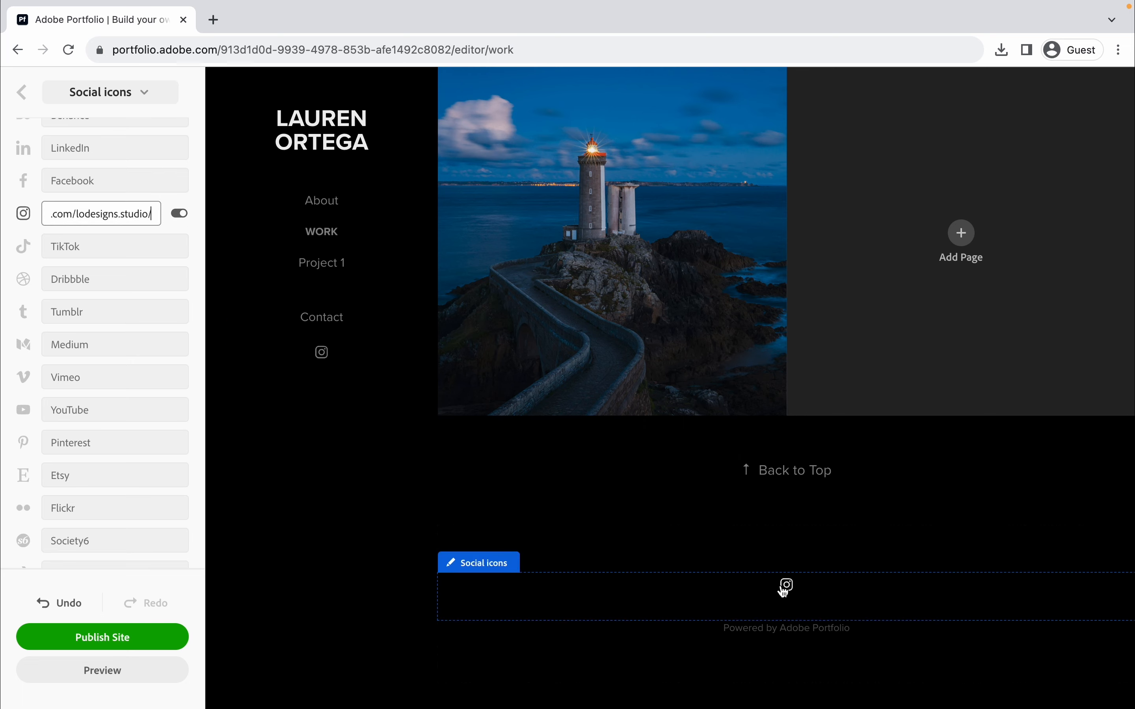
click(31, 115)
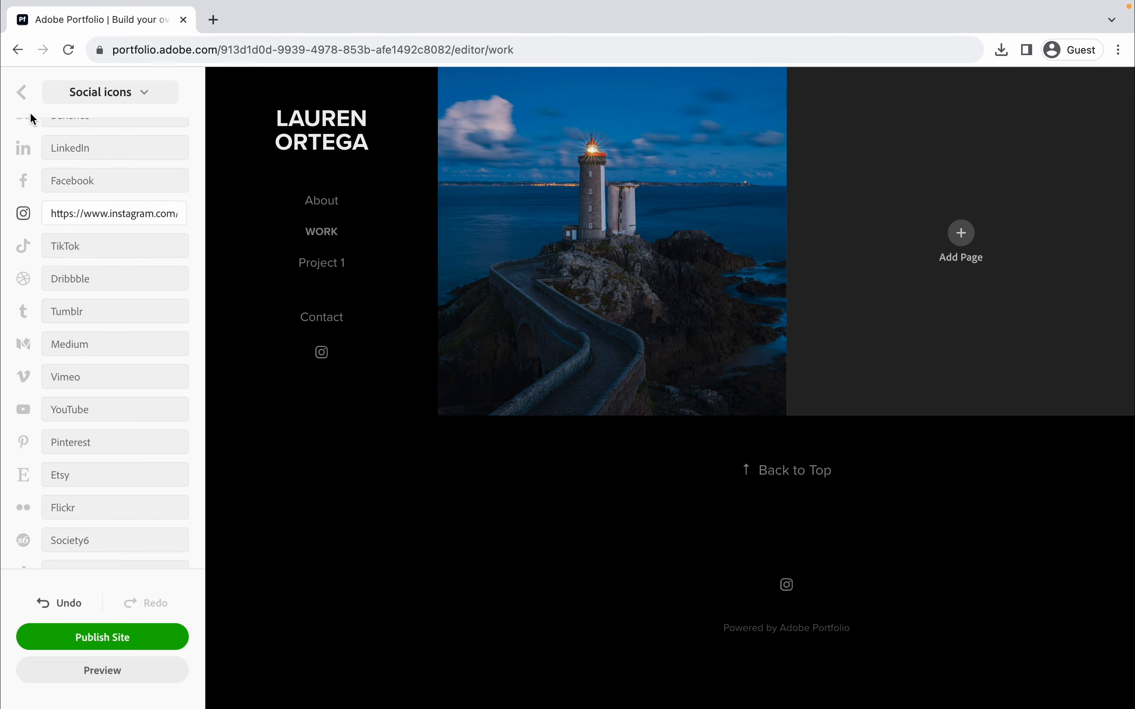
click(21, 101)
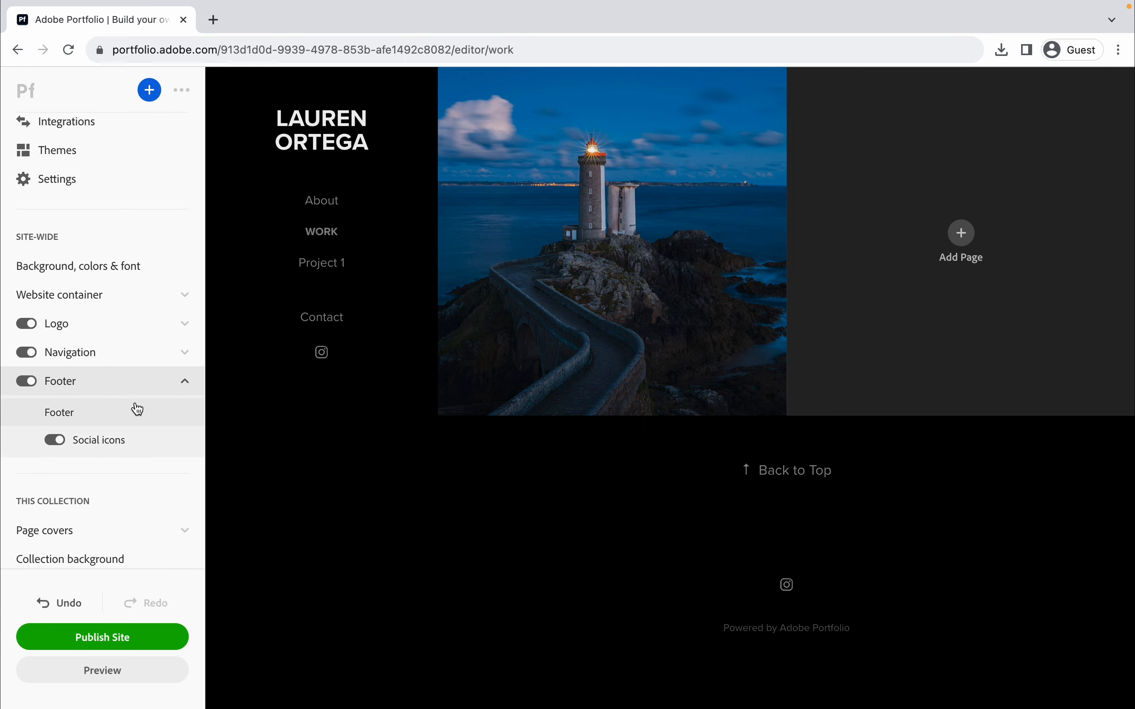
- Look over the collection options and the site's page list, and open the Project 1 page from its cover
scroll(137, 407, down, 2)
scroll(138, 409, down, 2)
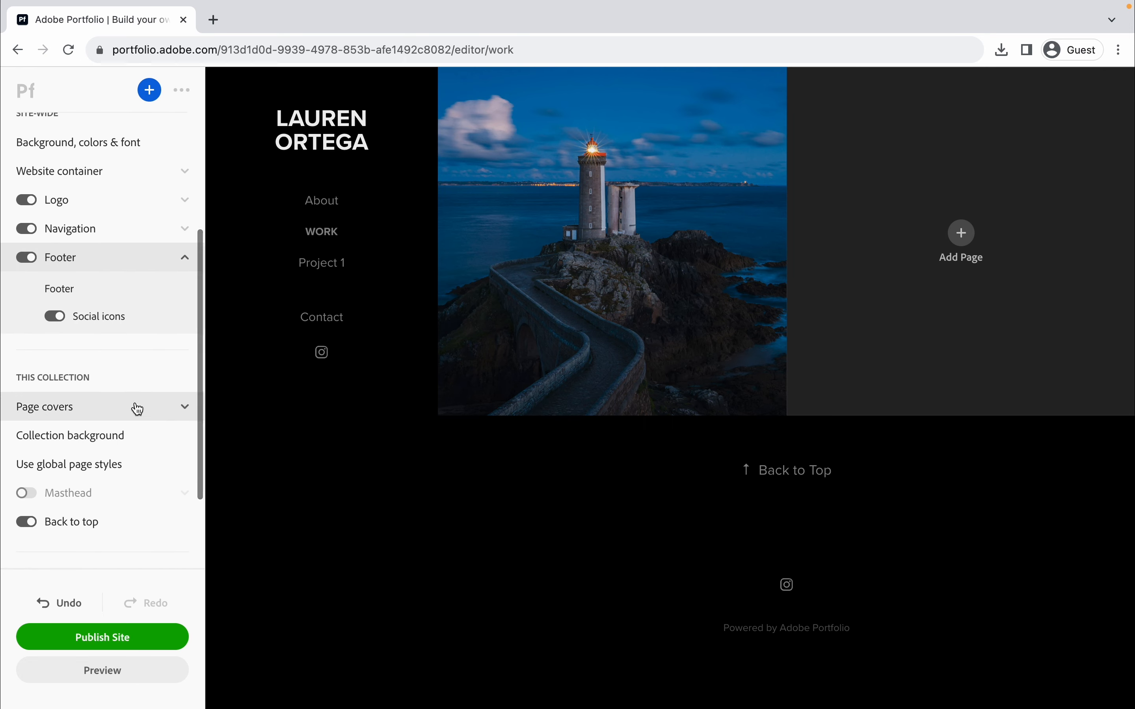
scroll(138, 408, up, 6)
click(59, 165)
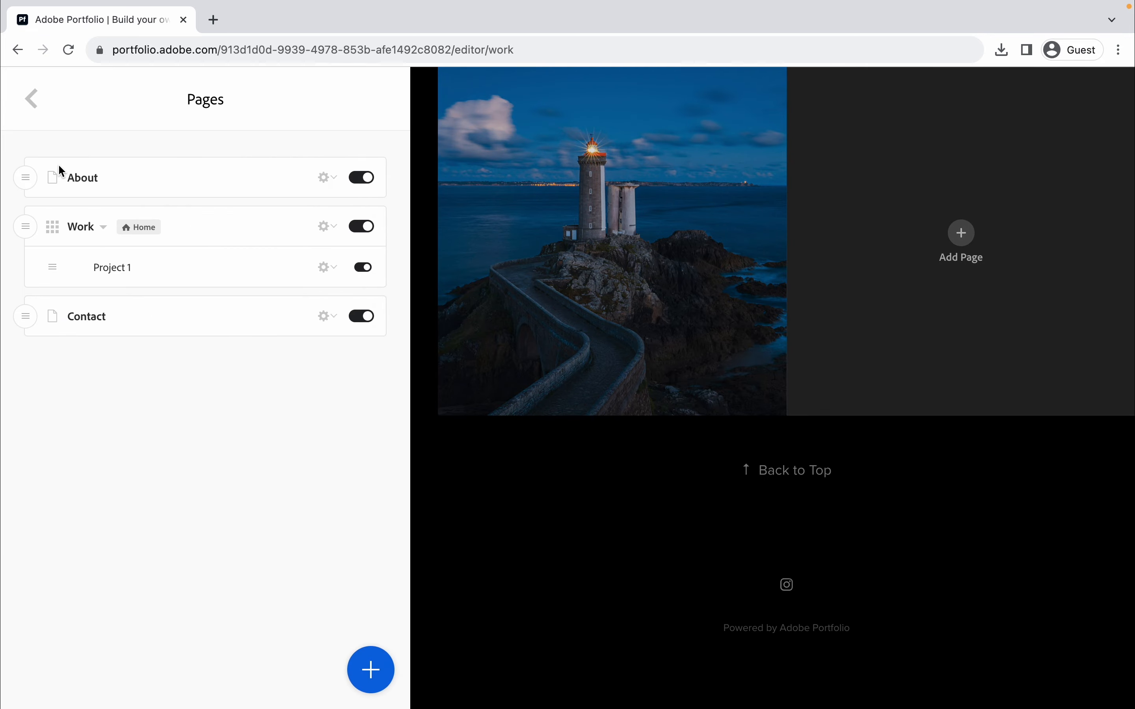
click(598, 311)
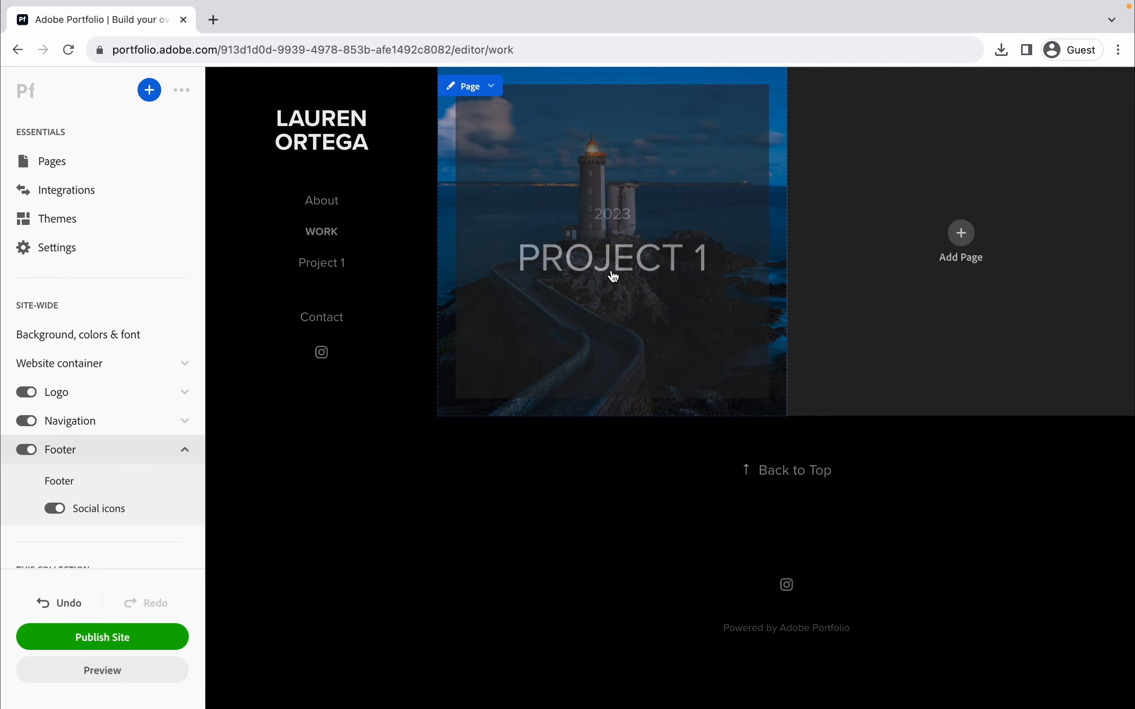
click(627, 226)
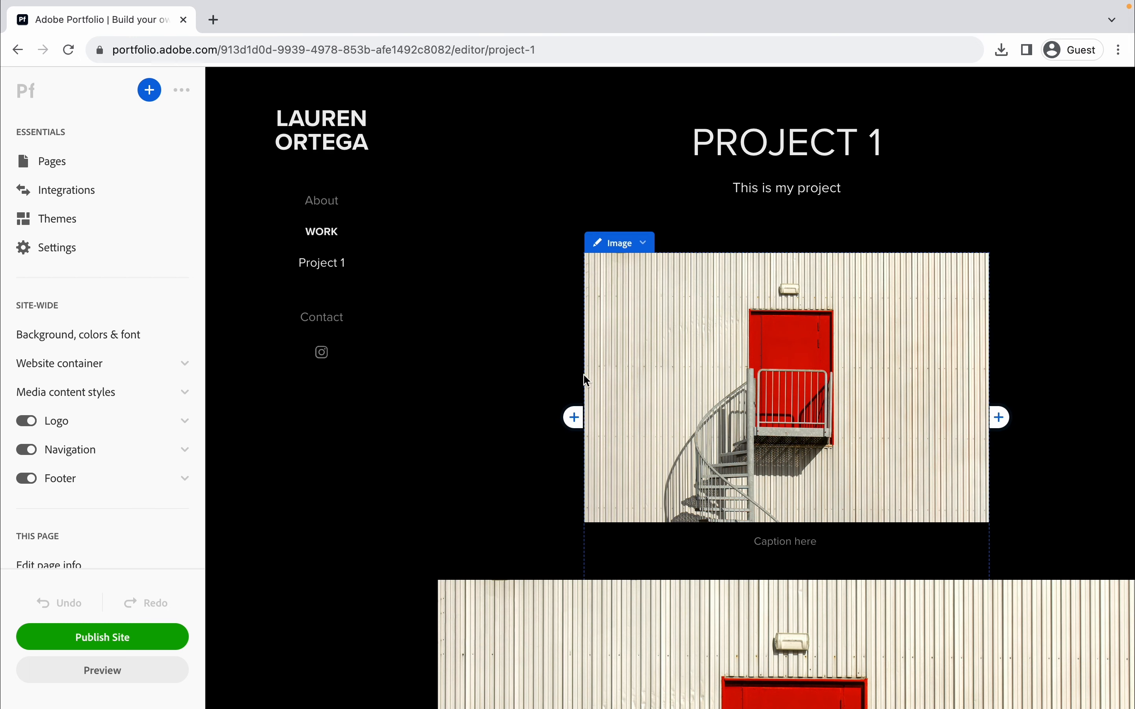
- Insert a social icons block between the green snake and lighthouse images on the Project 1 page
scroll(588, 516, down, 5)
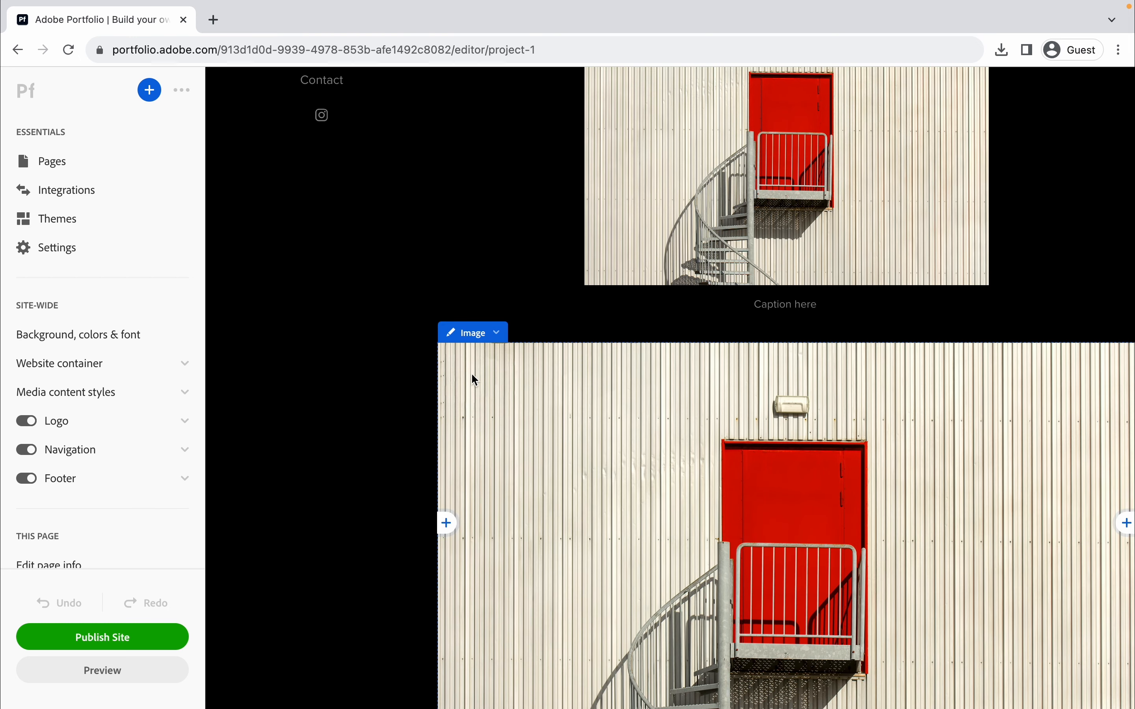
click(474, 333)
scroll(667, 355, down, 7)
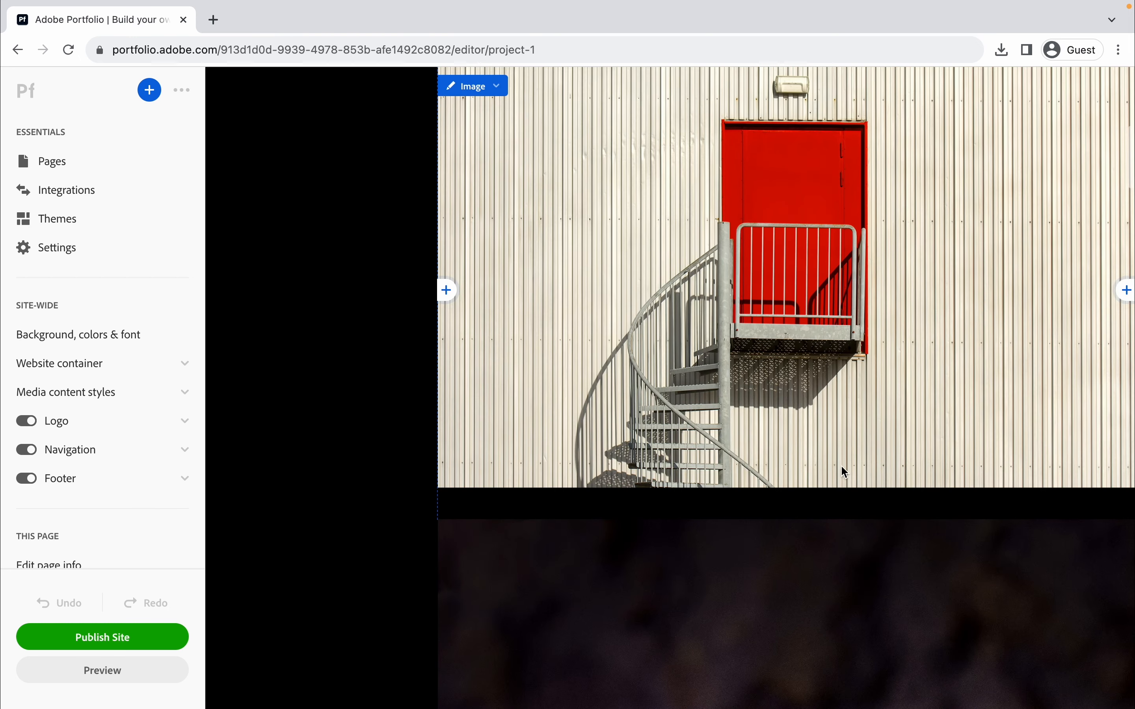
scroll(801, 492, down, 20)
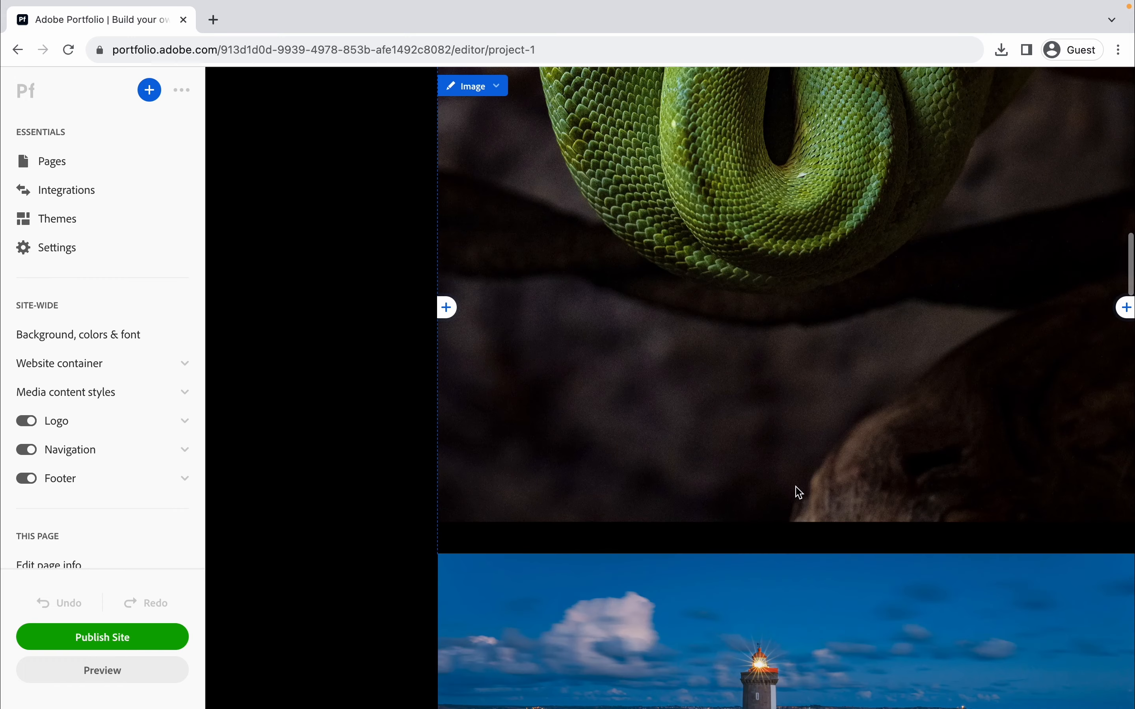
scroll(782, 539, down, 6)
scroll(782, 520, up, 20)
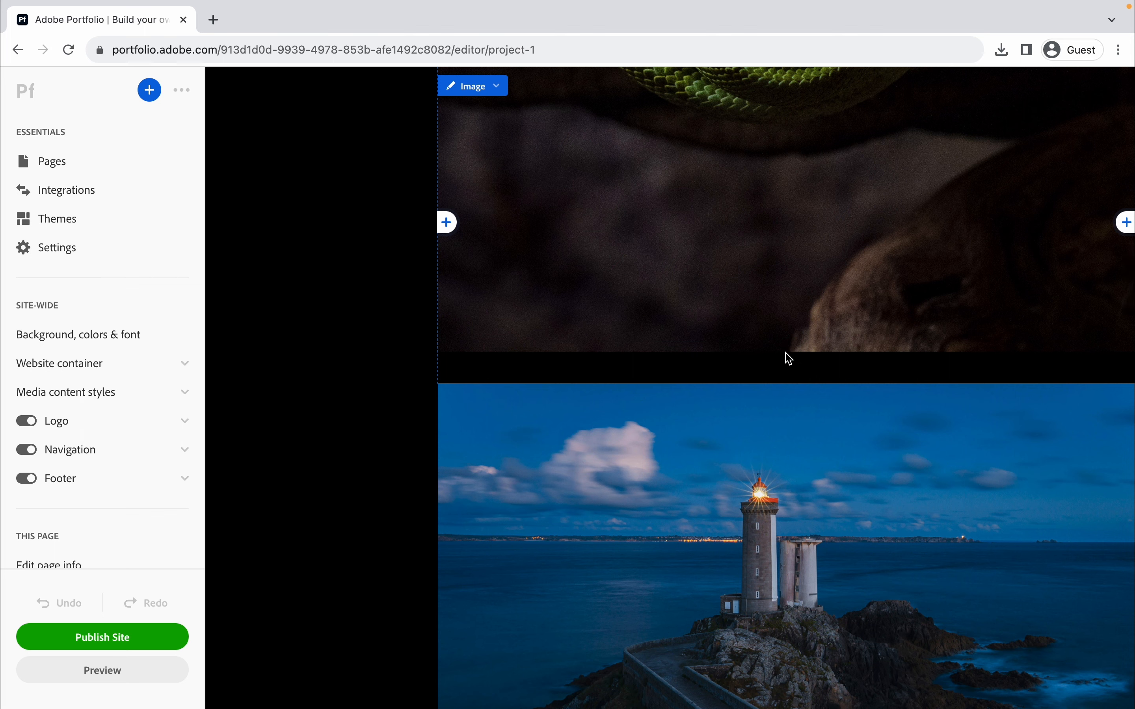
click(787, 387)
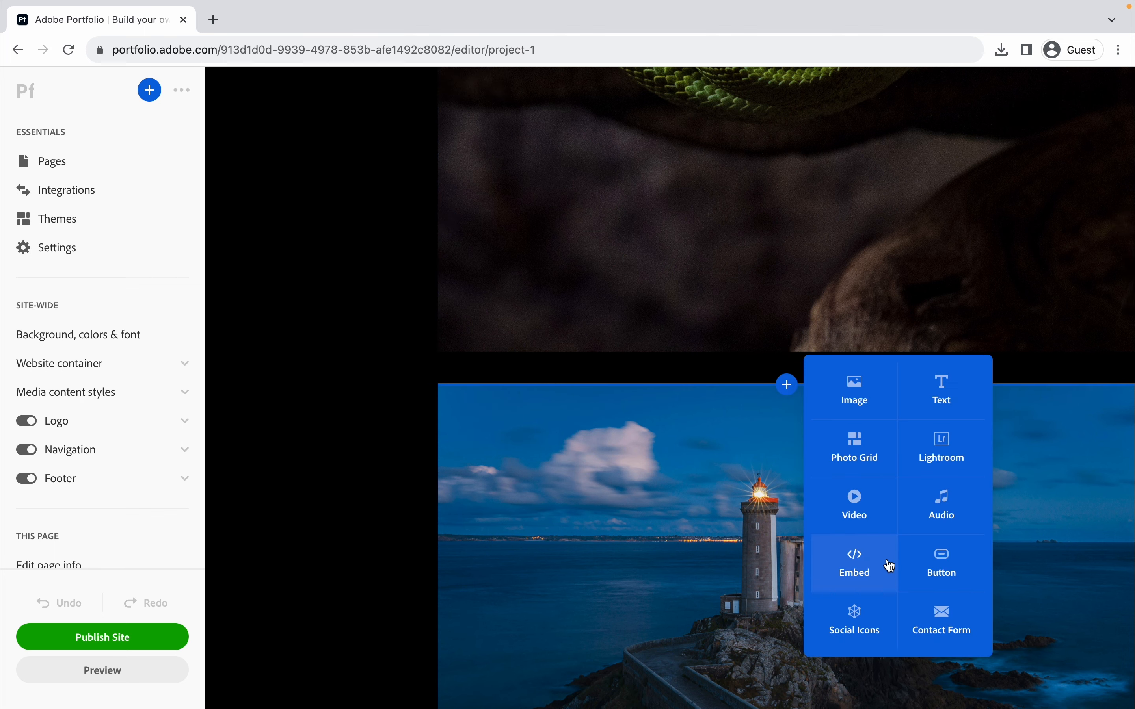
click(863, 615)
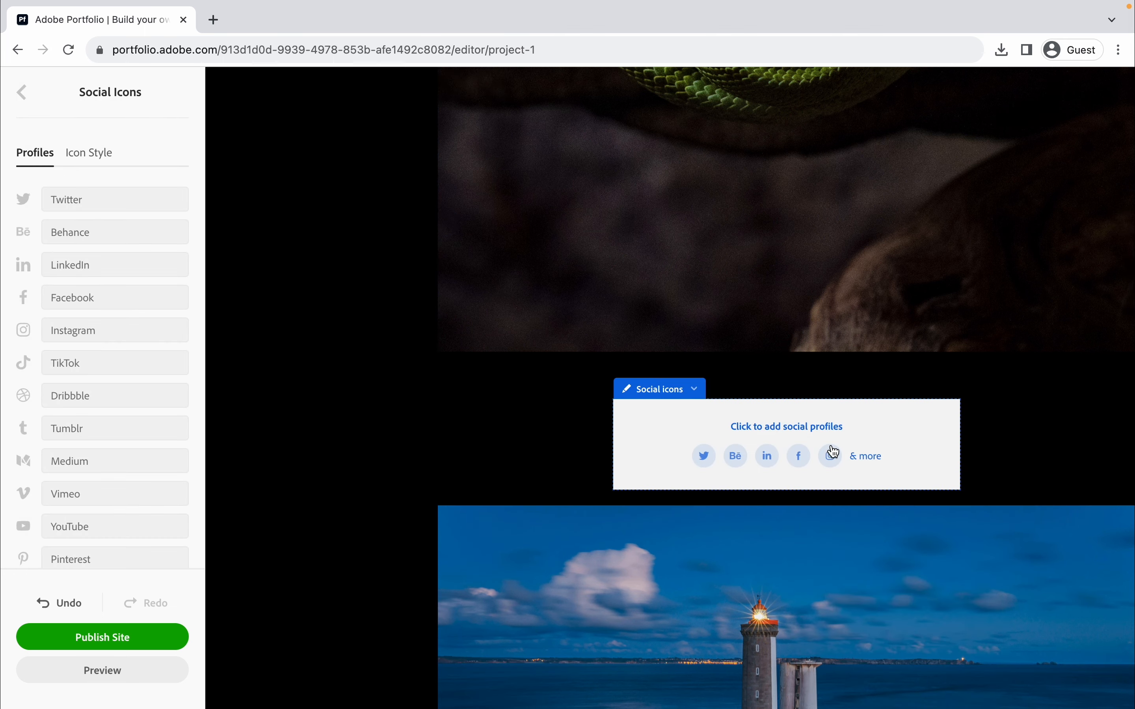
- Delete the empty social icons block from the Project 1 page
click(691, 395)
click(691, 399)
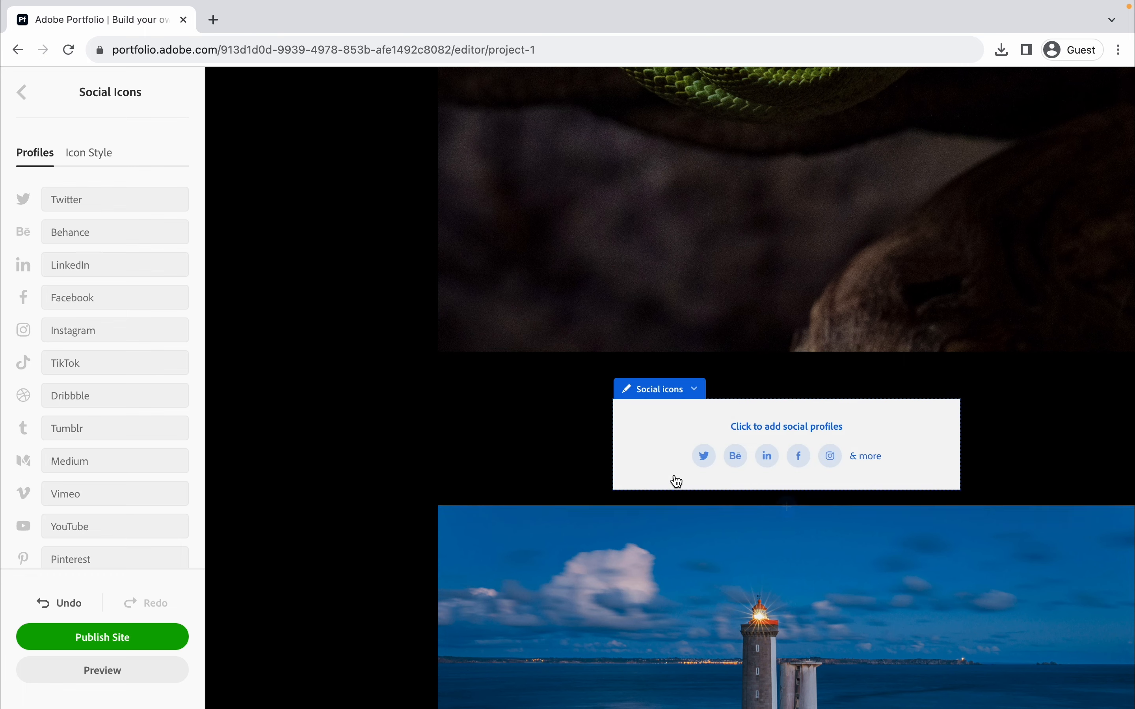
click(645, 392)
click(647, 490)
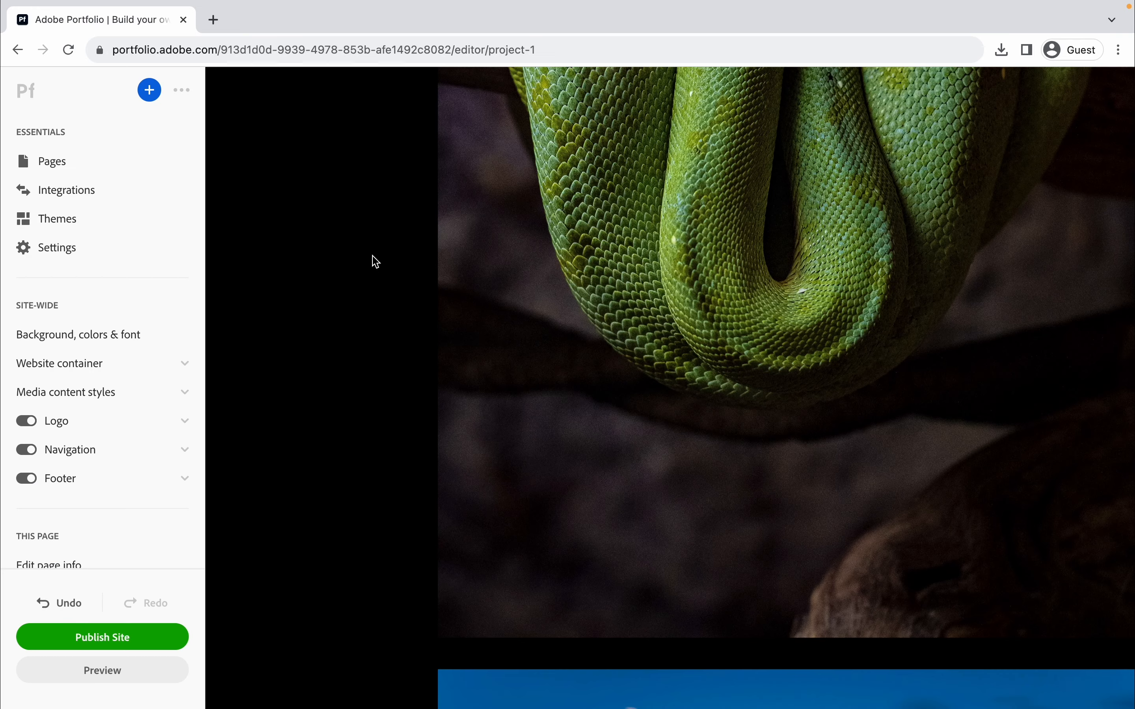
- Return to the Work collection and create a custom page titled "PROJECT 2" in it
scroll(372, 261, up, 10)
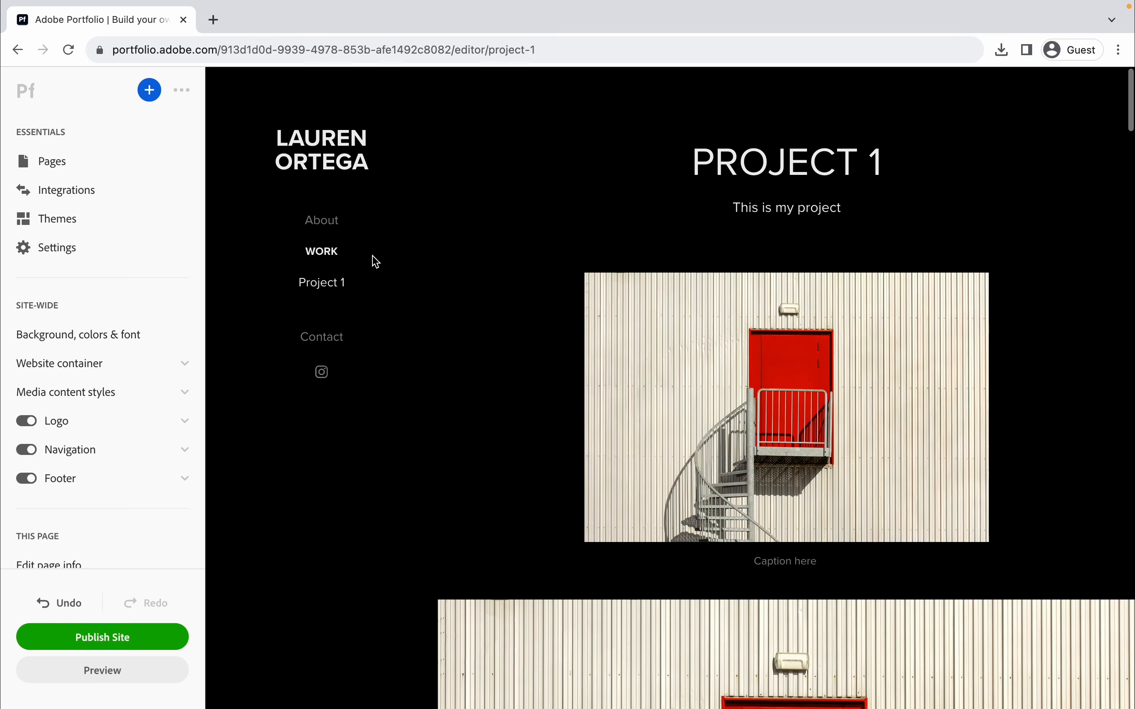
click(320, 155)
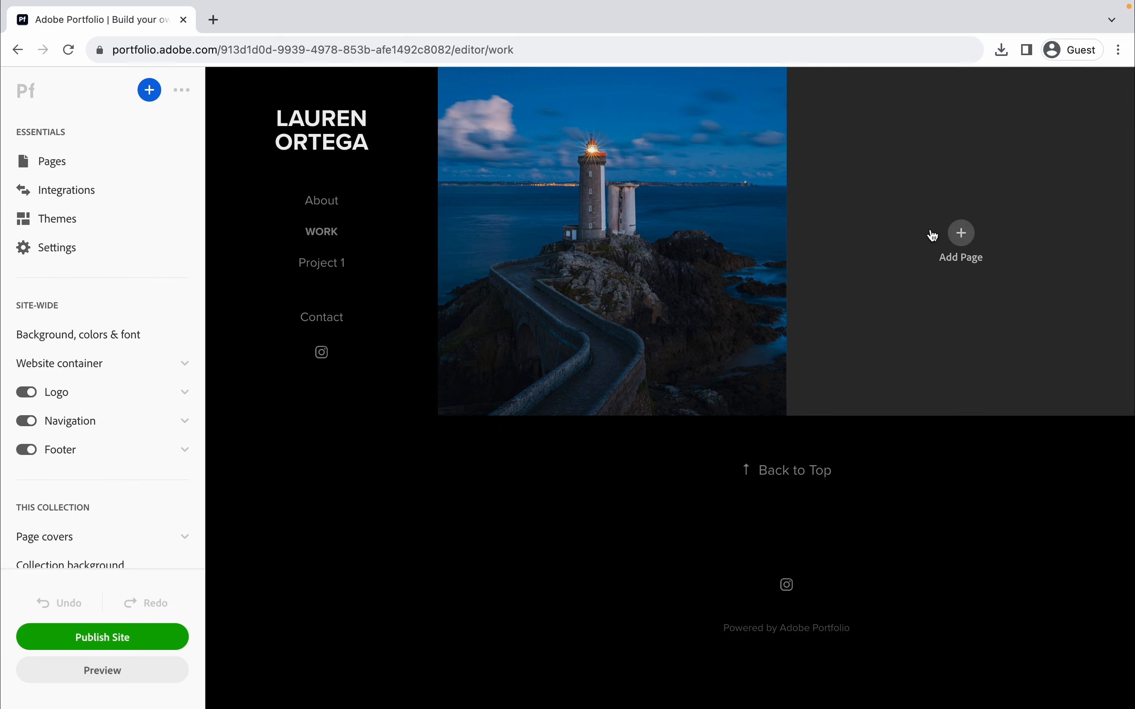
click(933, 236)
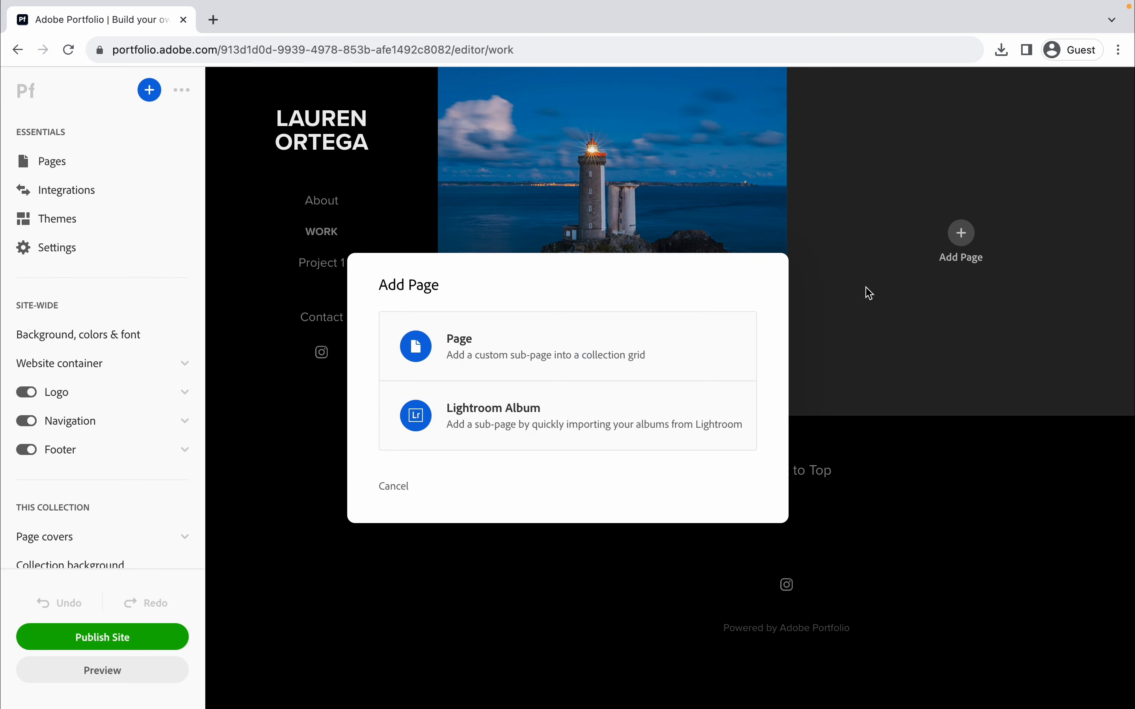
click(589, 345)
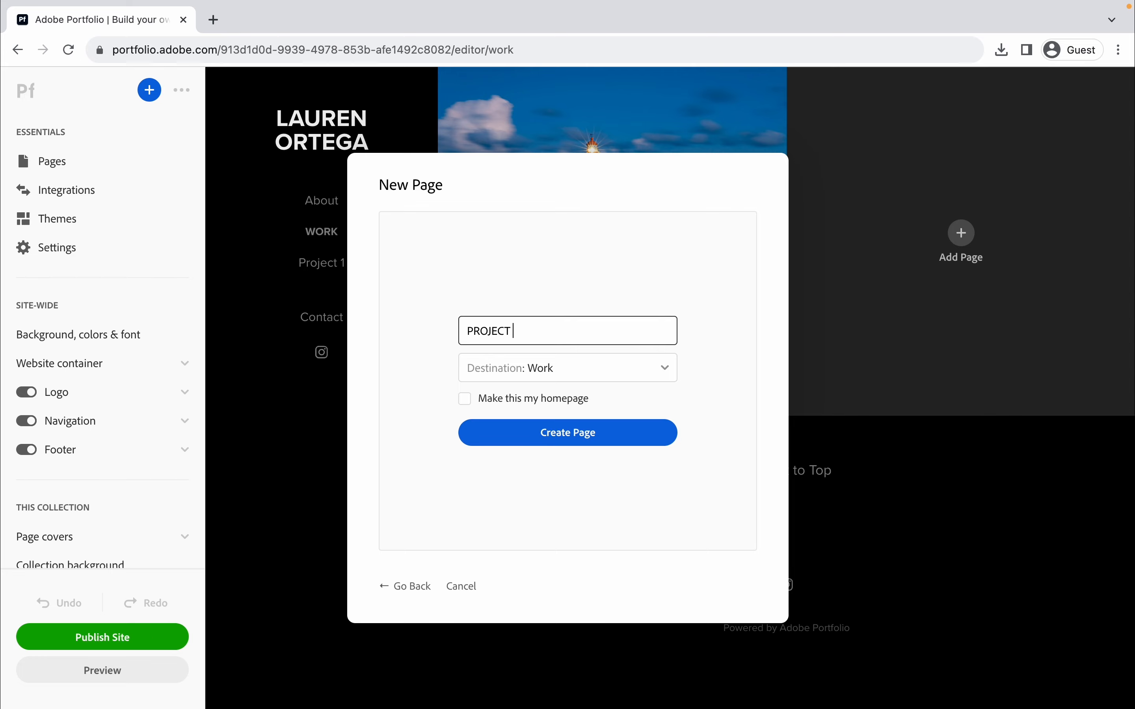
click(644, 432)
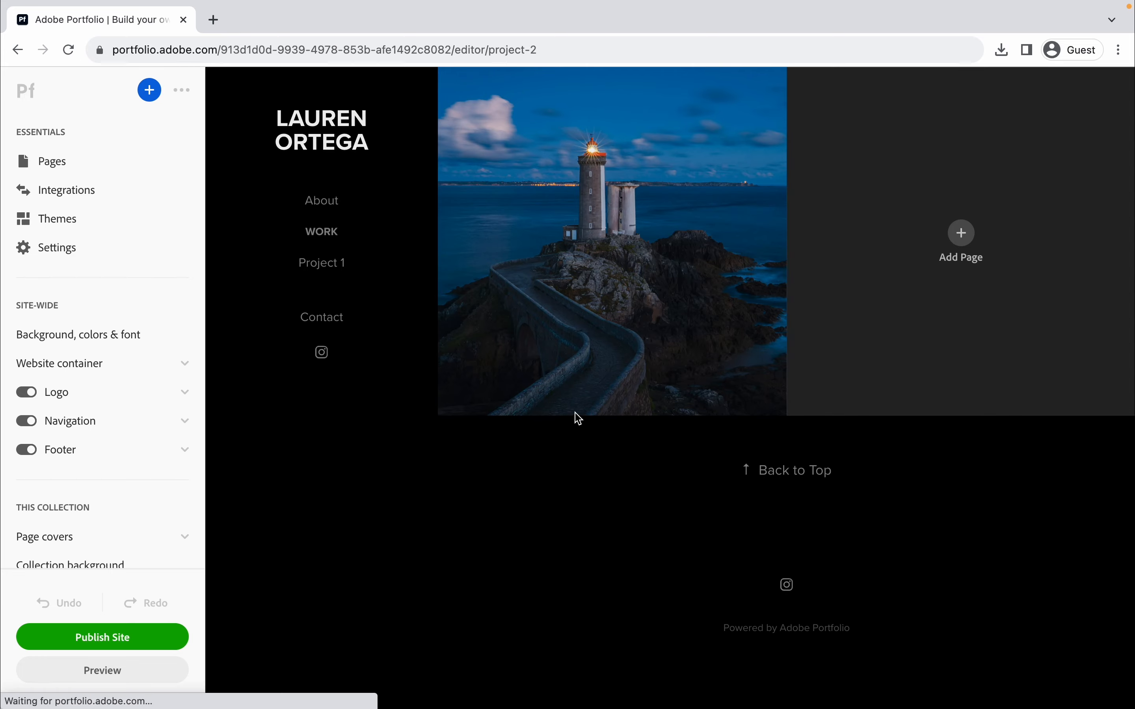
- Insert the red door and spiral staircase photo from the example folder as the Project 2 page's image
scroll(578, 418, down, 1)
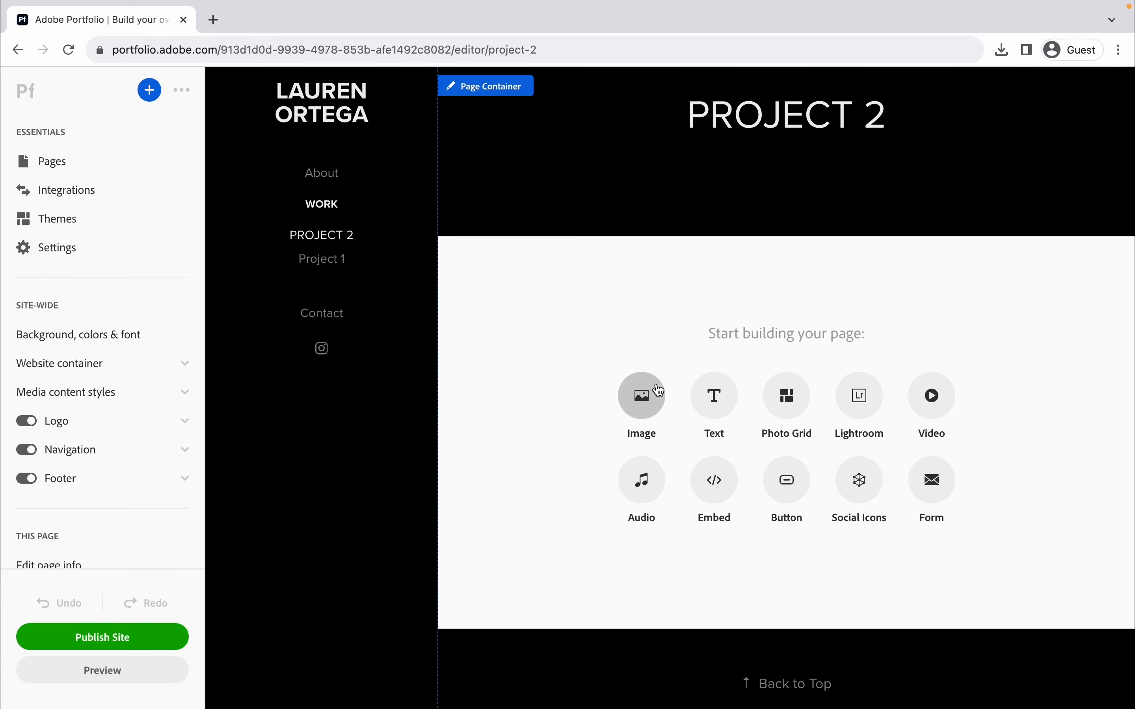
click(622, 418)
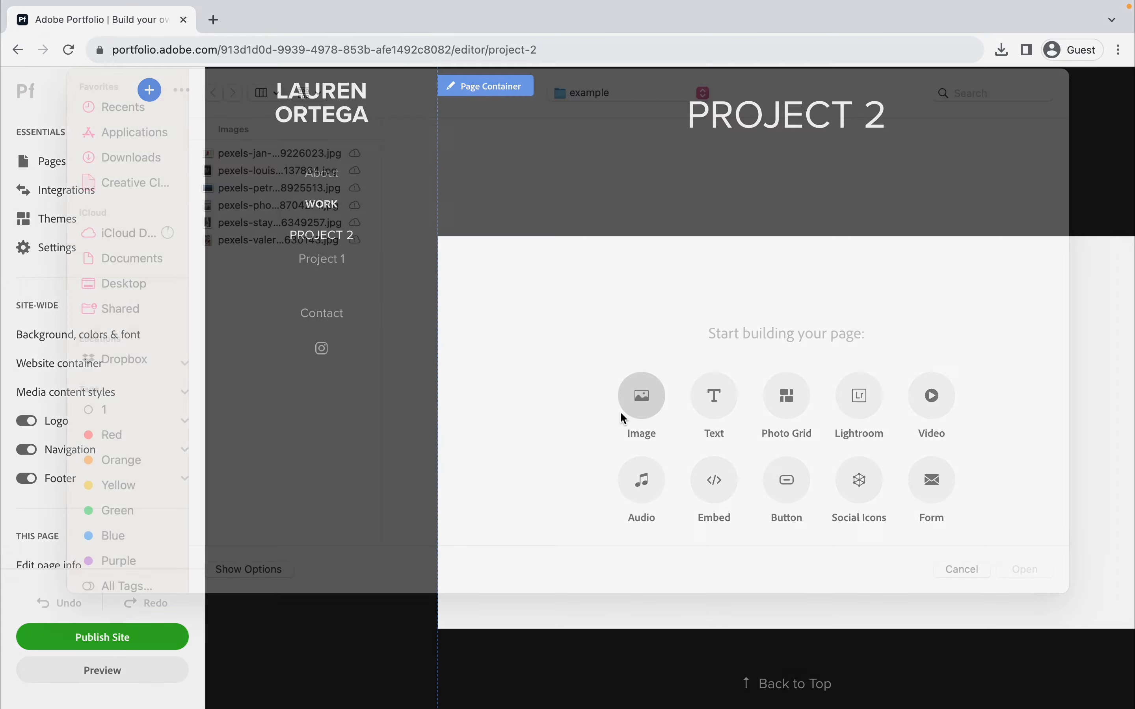
click(303, 198)
click(291, 177)
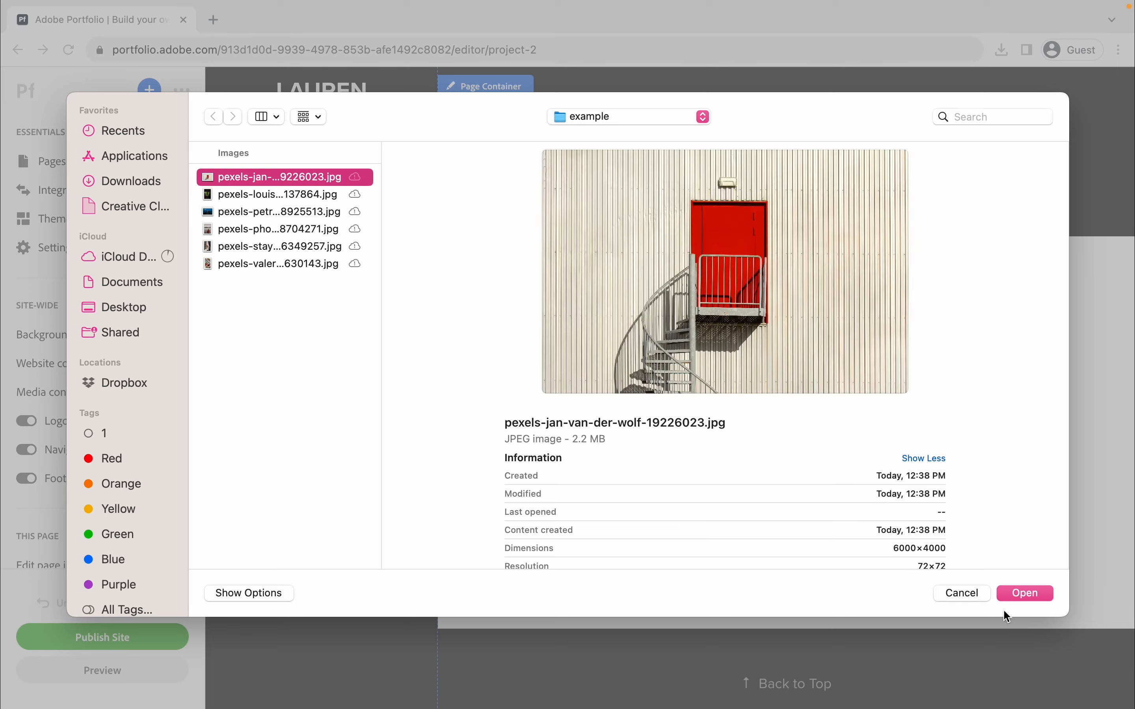
click(1021, 593)
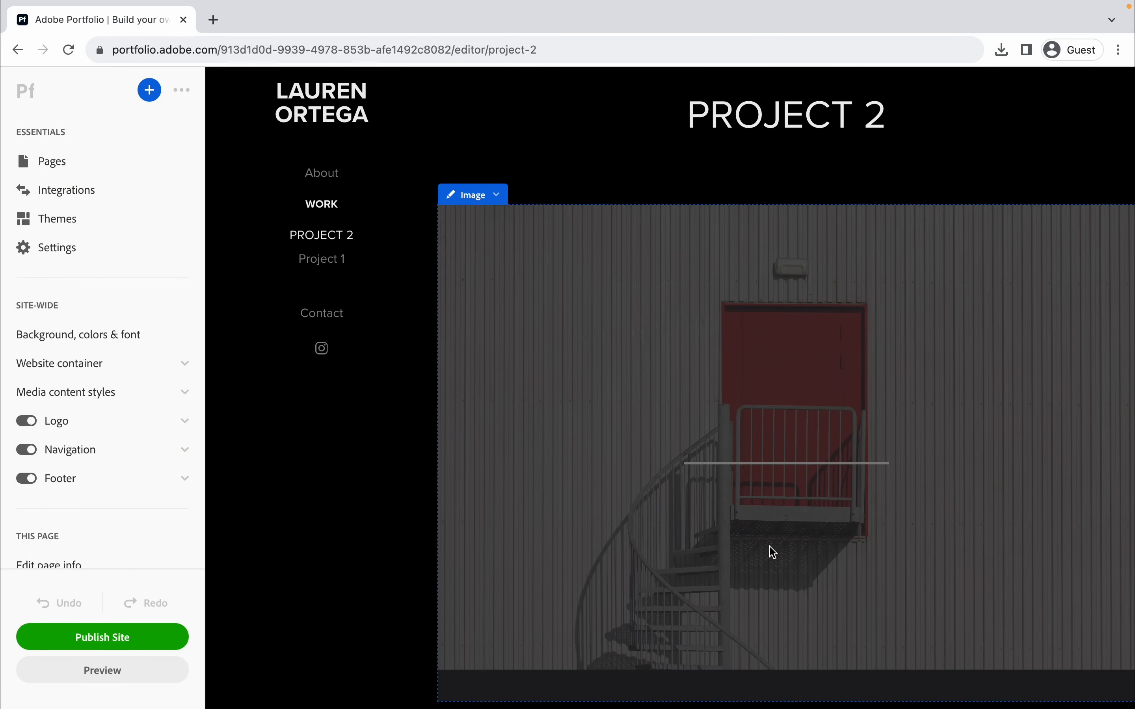
scroll(783, 432, down, 5)
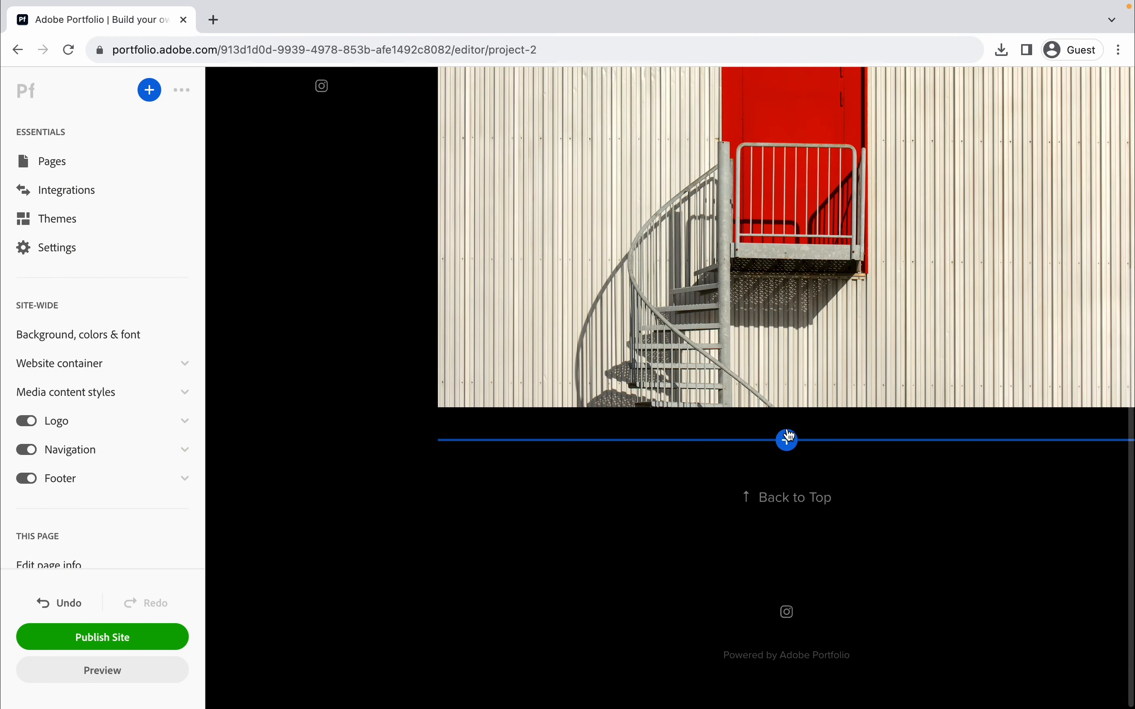
scroll(763, 417, up, 5)
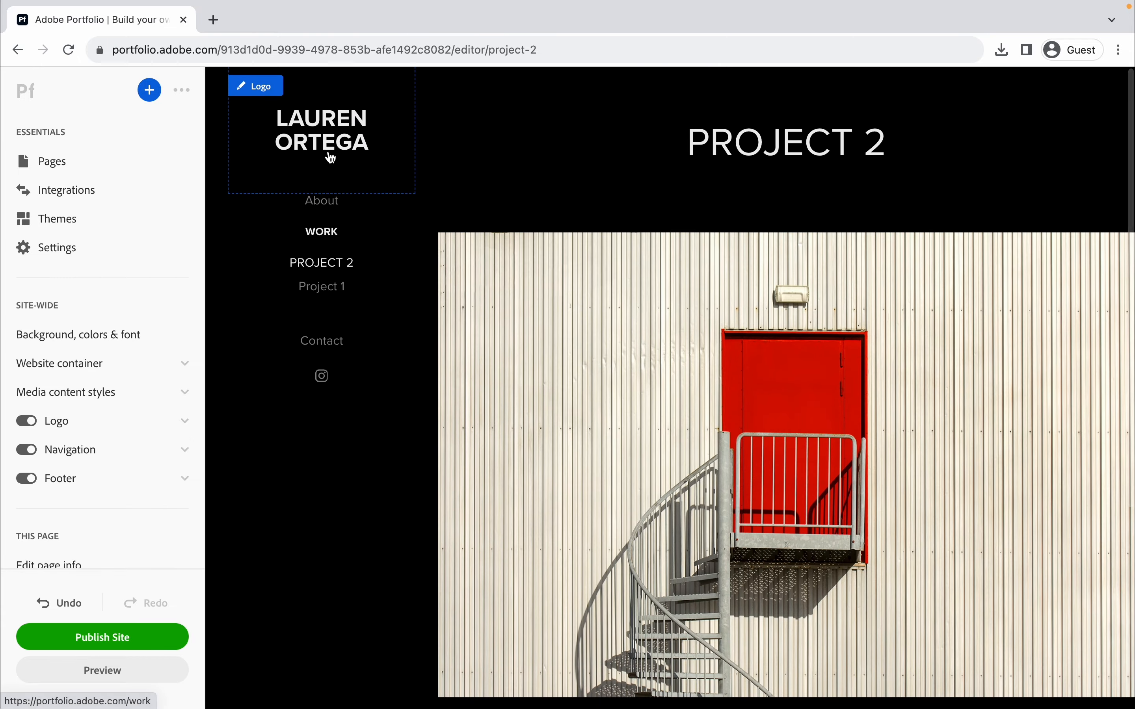
- Return to the Work collection and change Project 1's regular cover image to the green snake photo
click(328, 155)
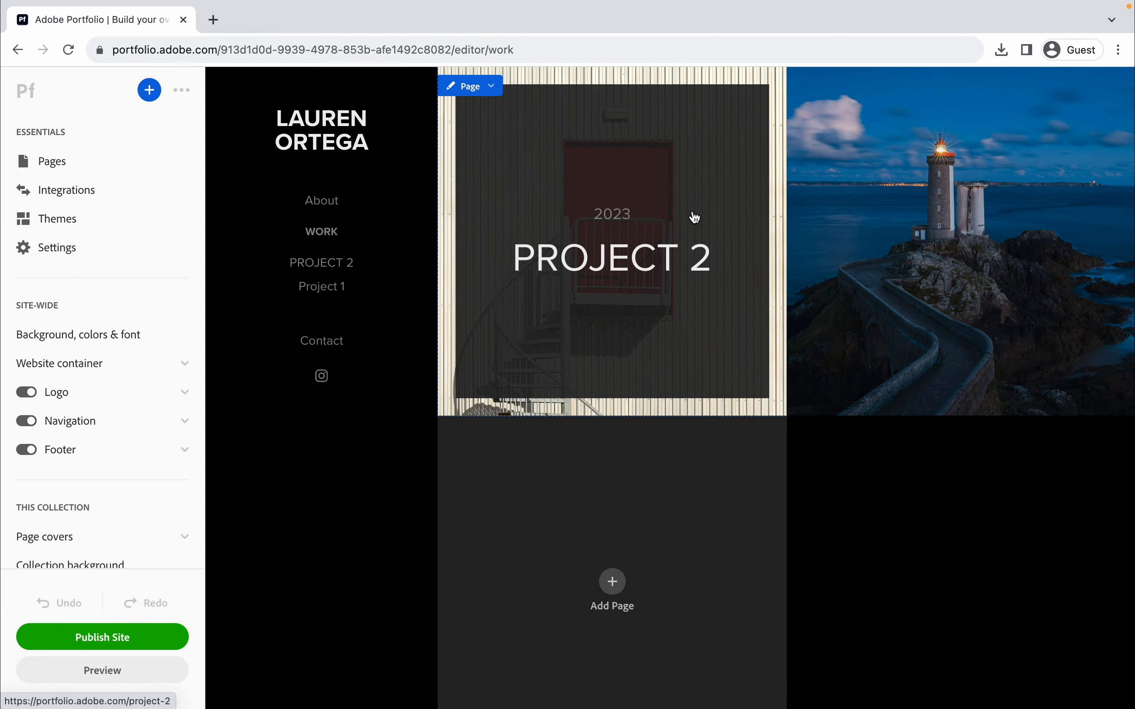
click(835, 98)
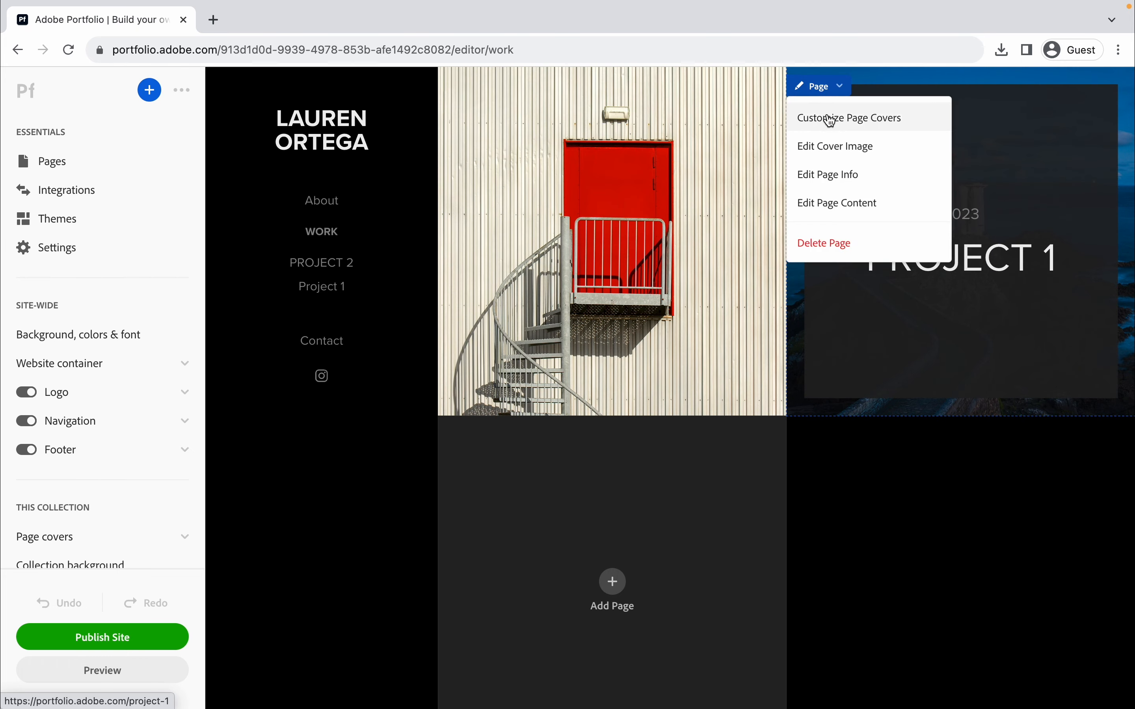
click(822, 158)
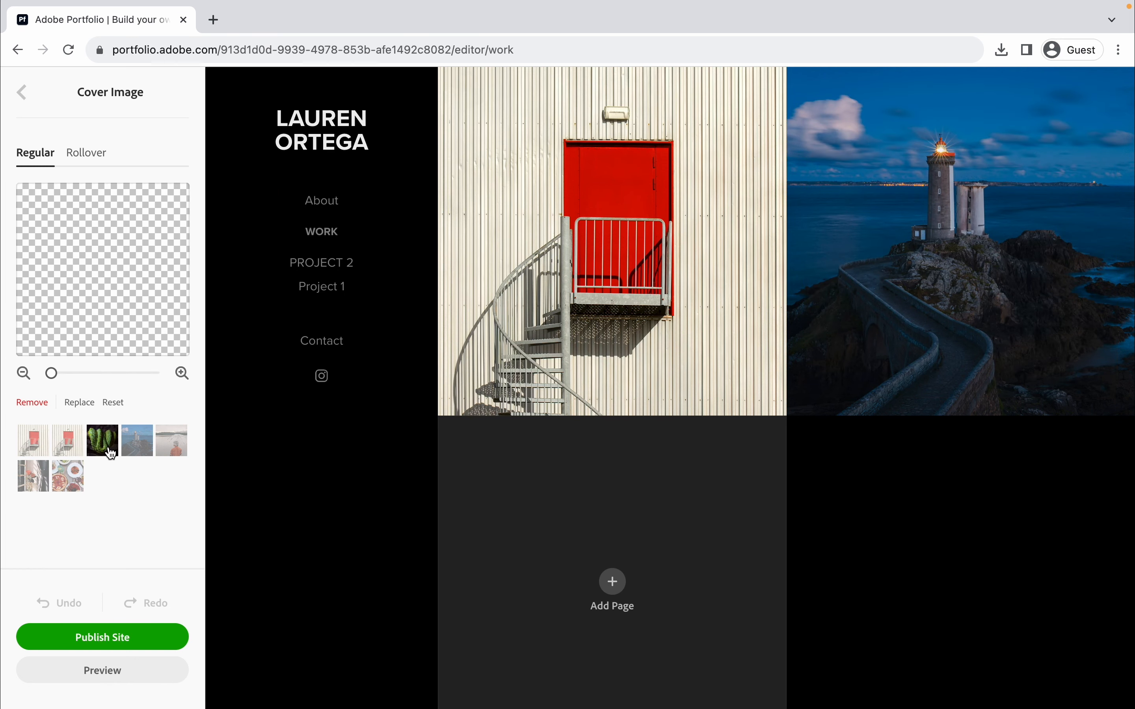
scroll(69, 448, down, 1)
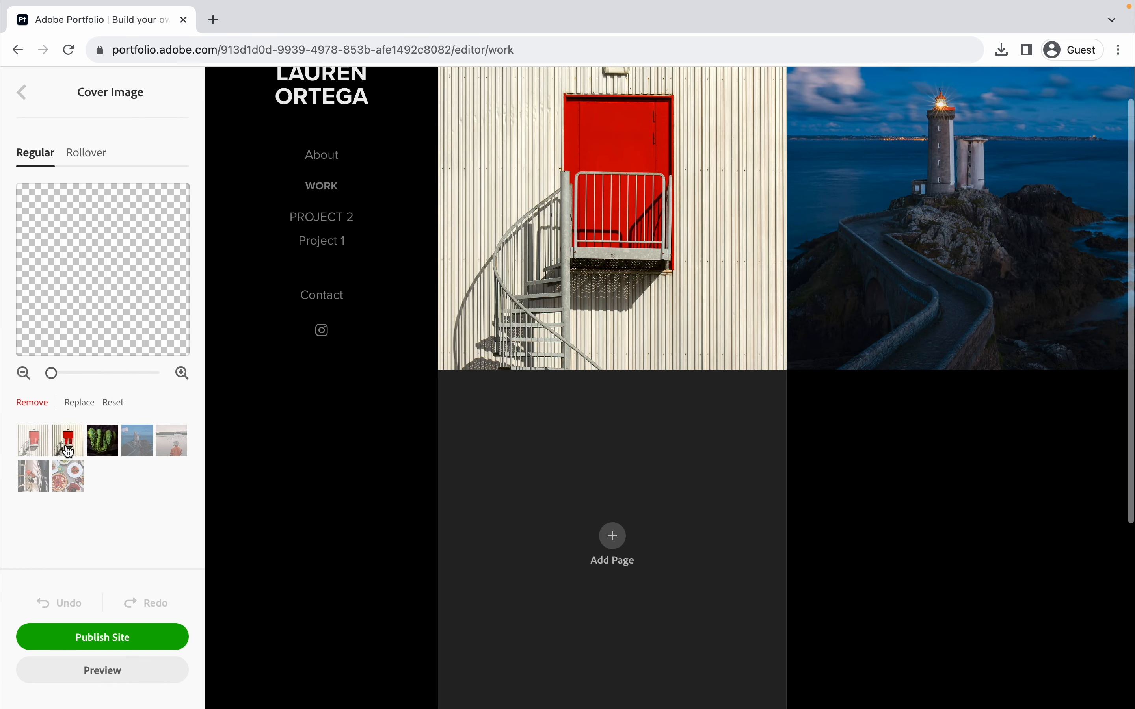
scroll(321, 431, up, 1)
click(102, 440)
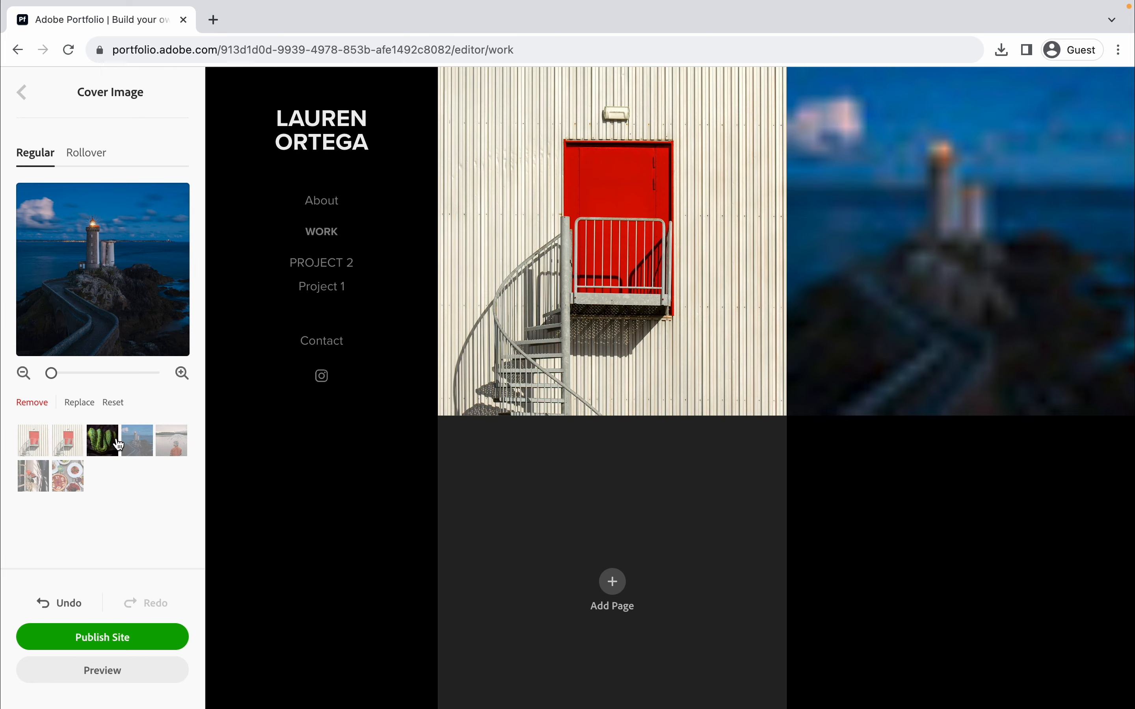
click(119, 443)
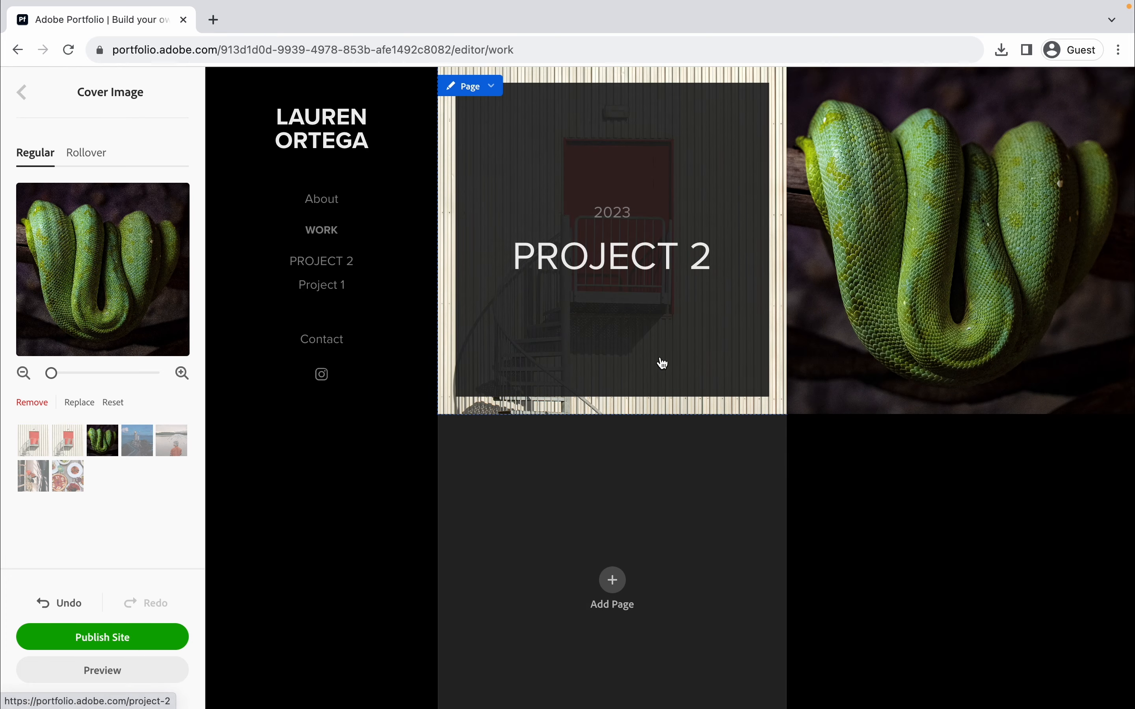
scroll(669, 368, down, 1)
scroll(788, 406, up, 1)
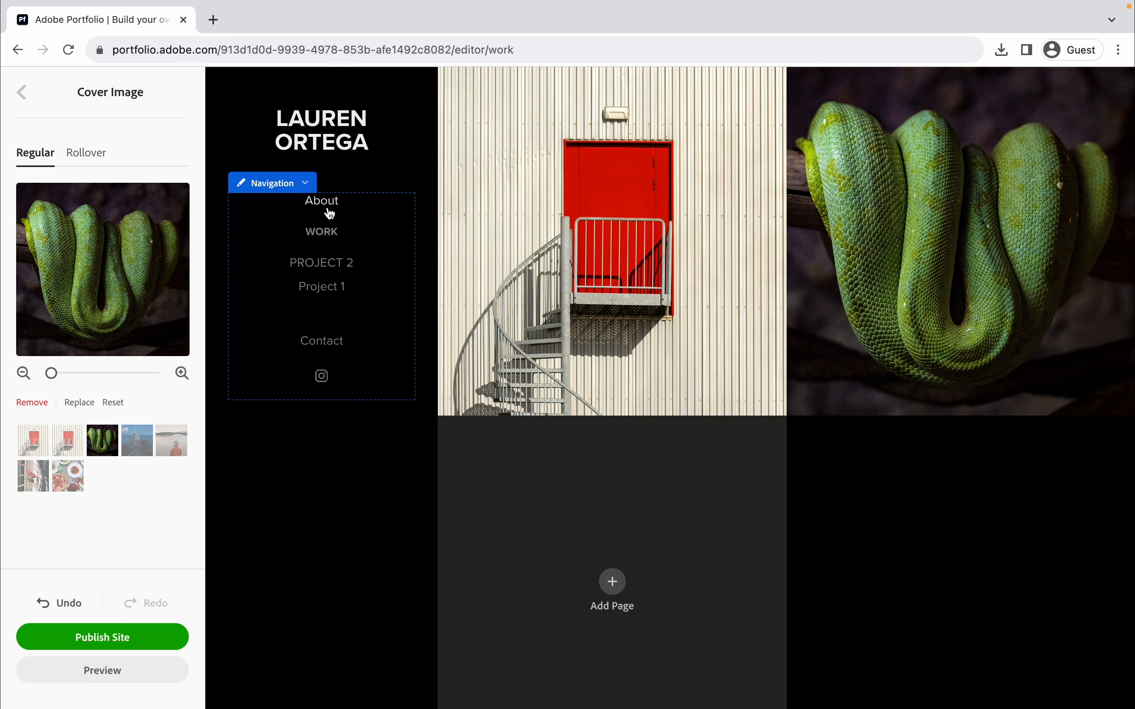
- Open the About page and insert the photo of the person with the transparent umbrella from the example folder
click(328, 211)
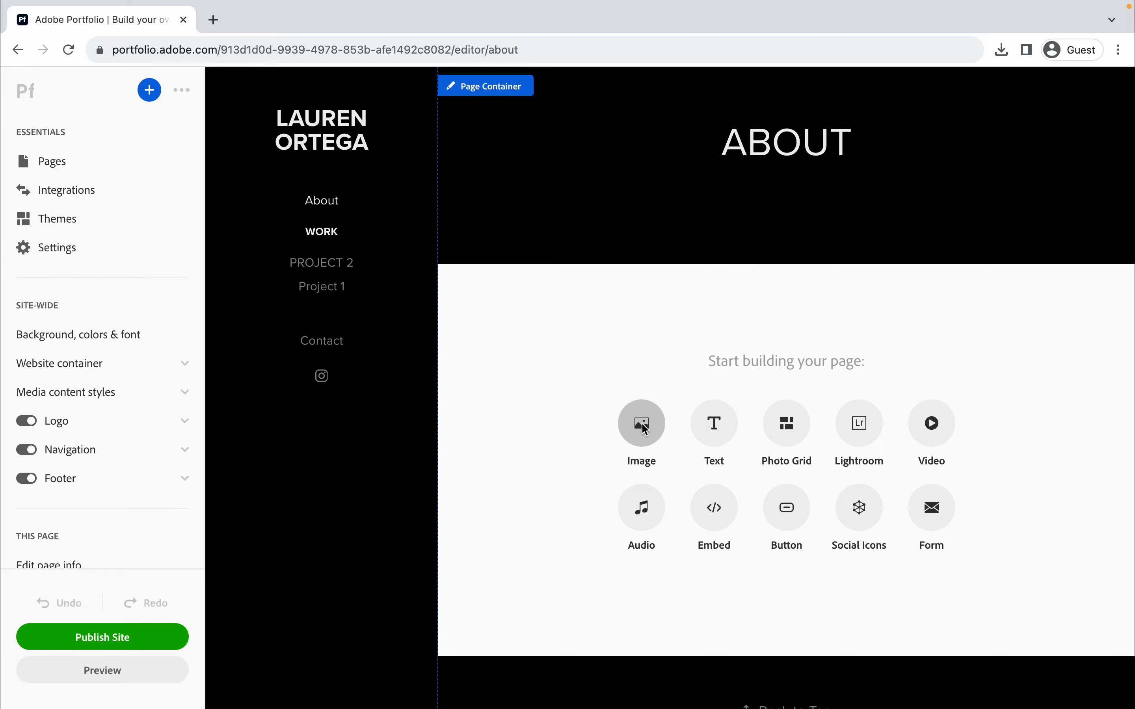
click(643, 423)
click(272, 212)
click(256, 247)
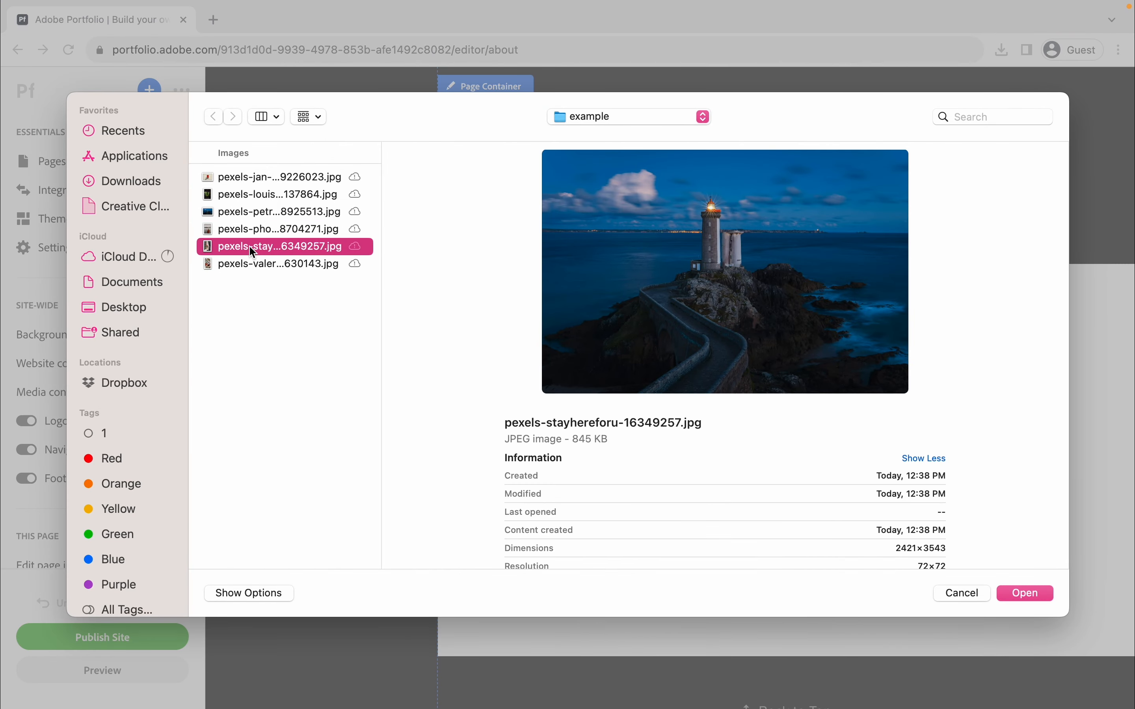
click(253, 231)
click(246, 266)
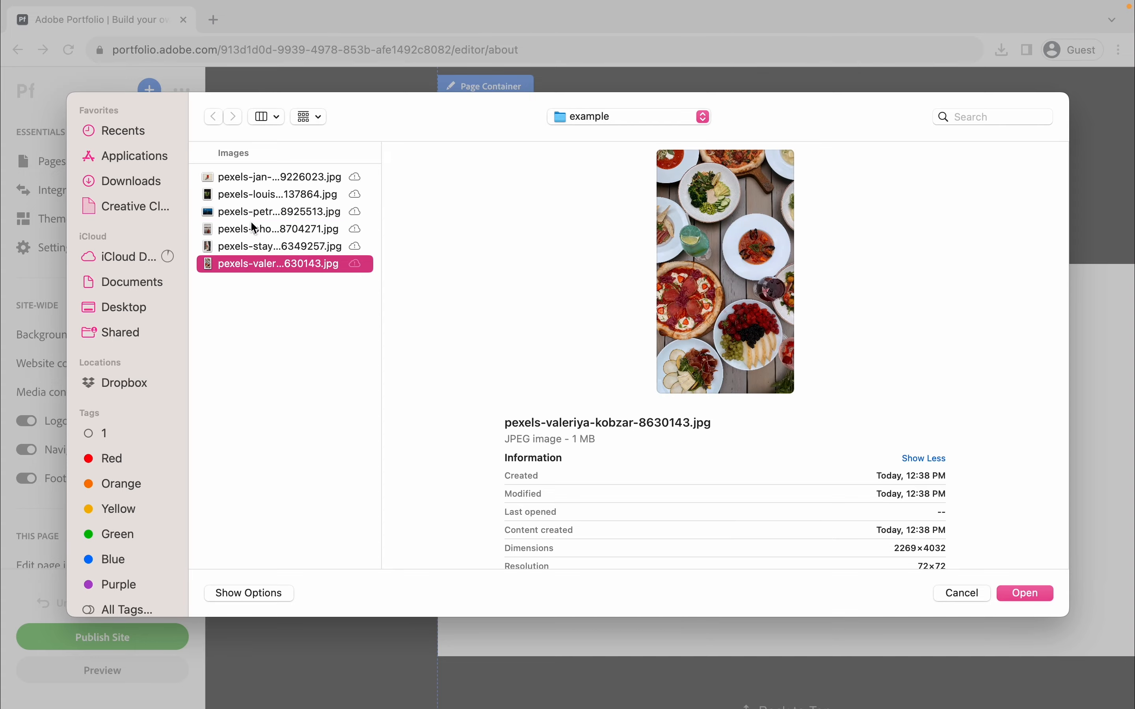
click(272, 223)
click(1024, 593)
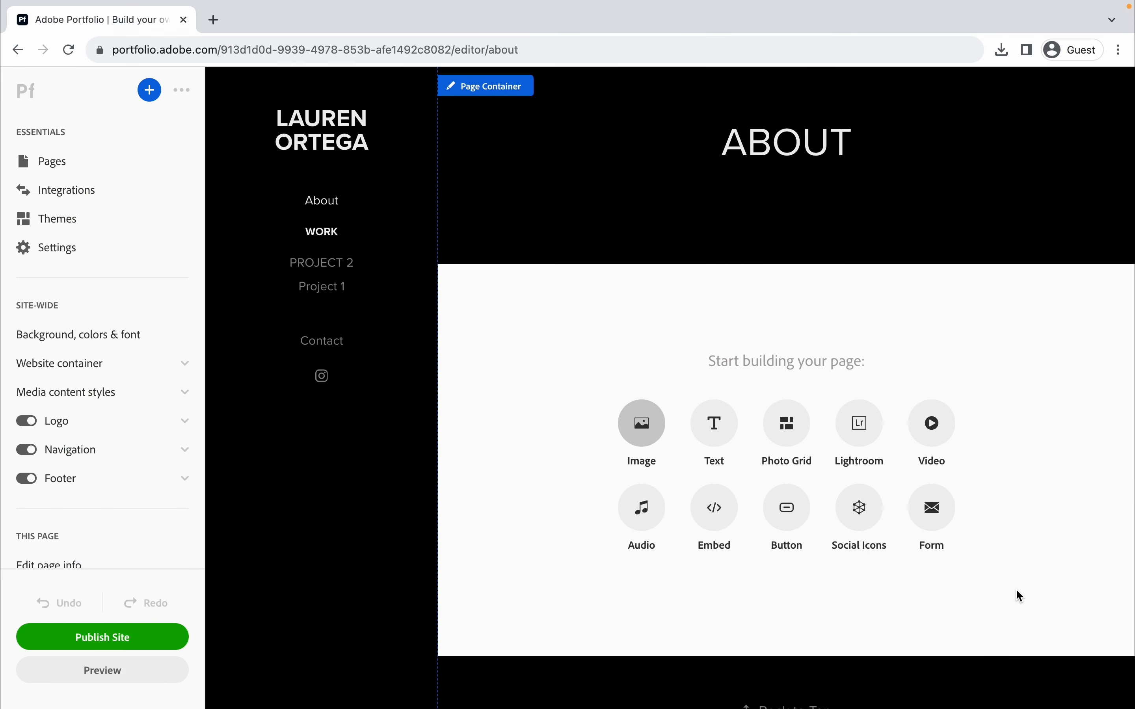
- Add a text block beside the umbrella photo on its right side and enter "About Me" in it
scroll(894, 441, down, 10)
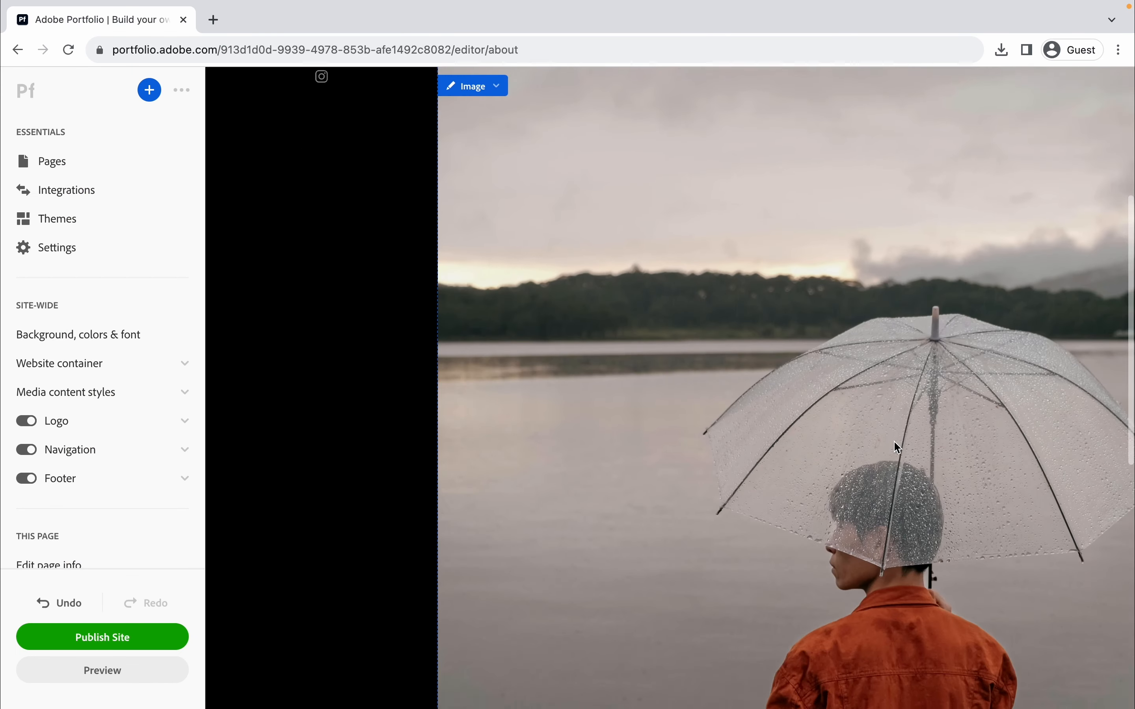
scroll(894, 441, up, 3)
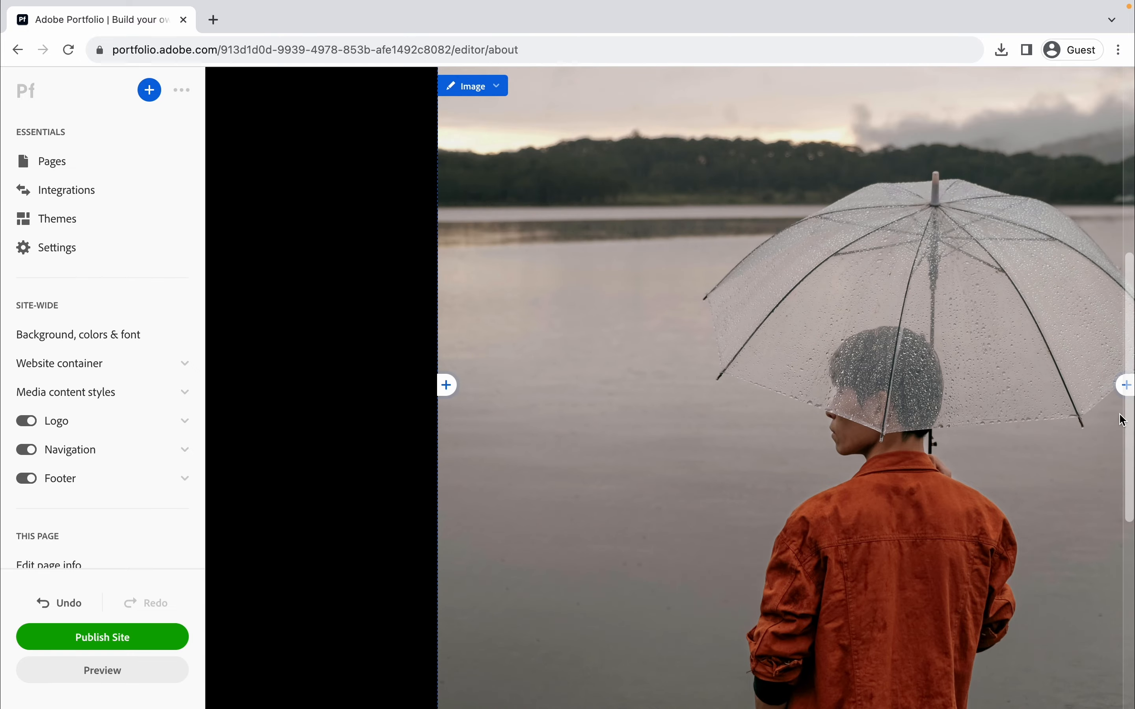
click(1127, 387)
click(1058, 413)
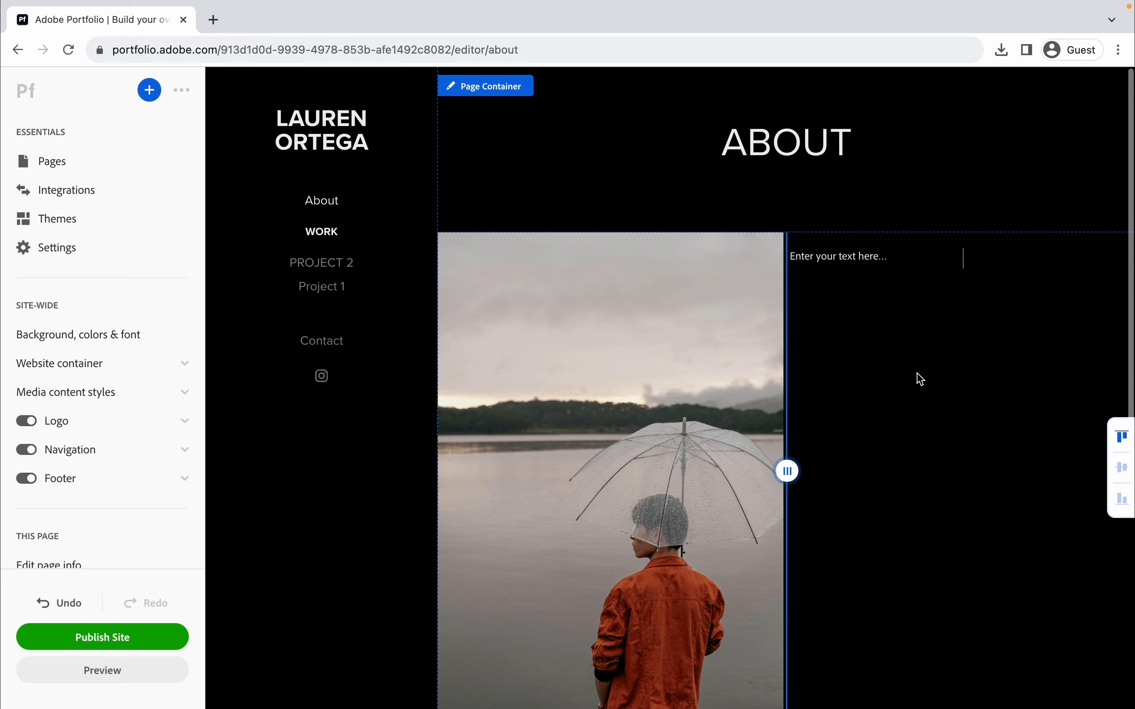
text(A)
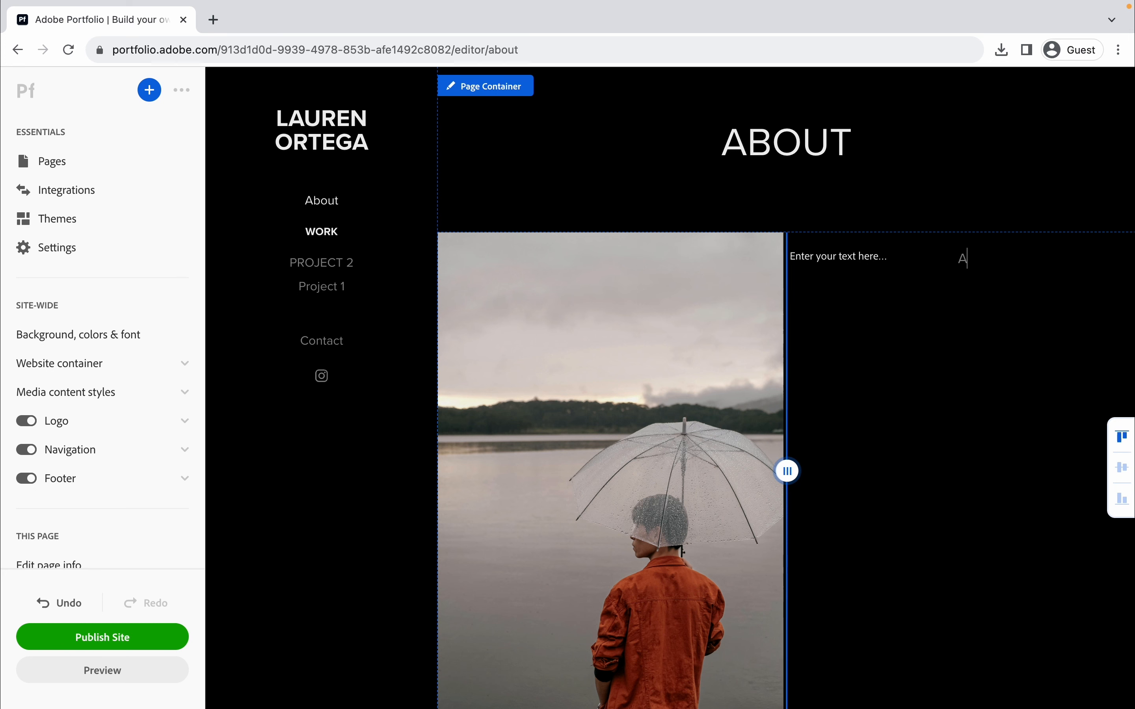
text(boe)
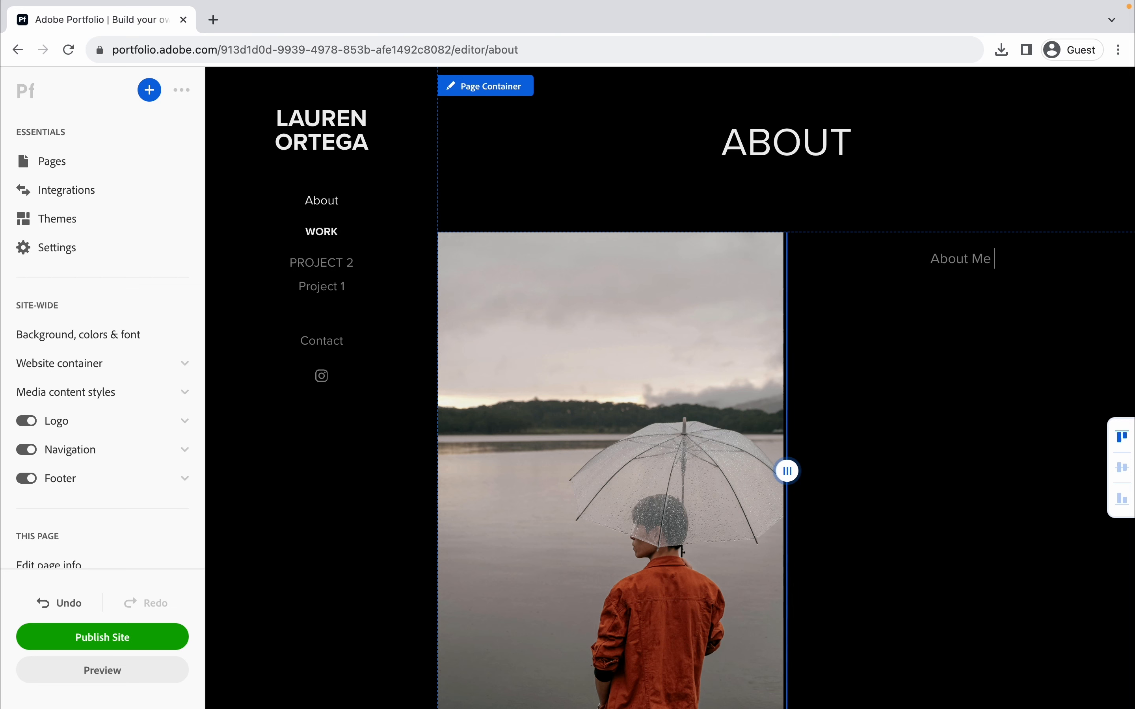
drag(1001, 257, 901, 256)
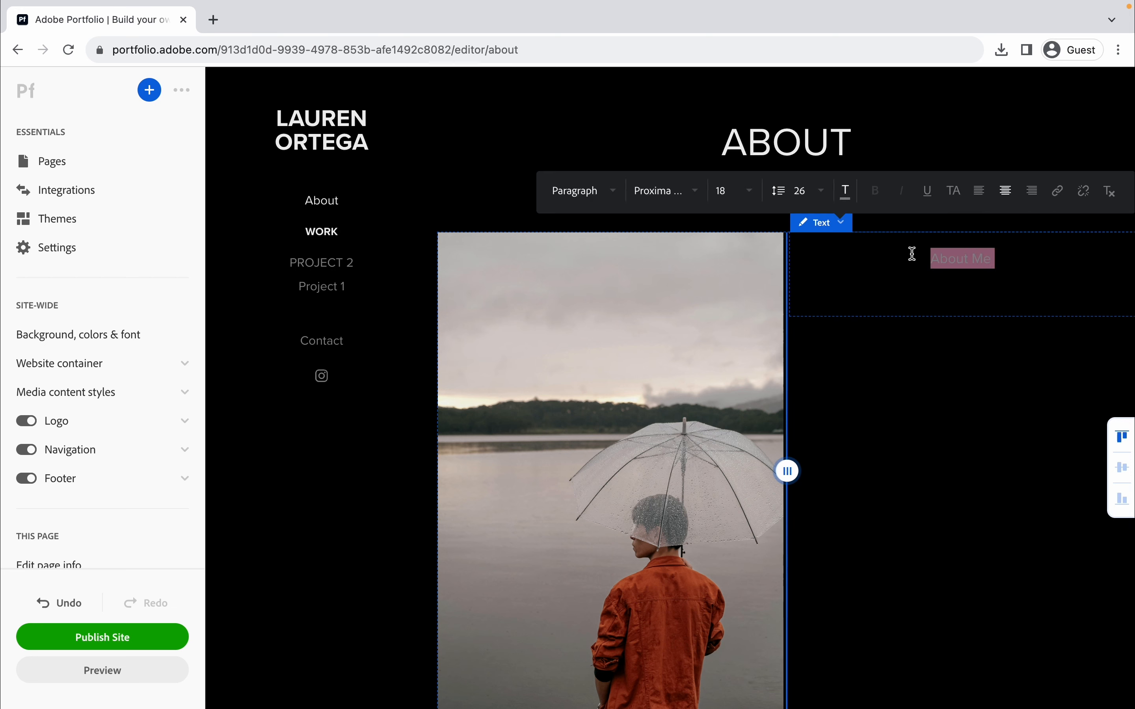
click(843, 199)
drag(560, 271, 463, 244)
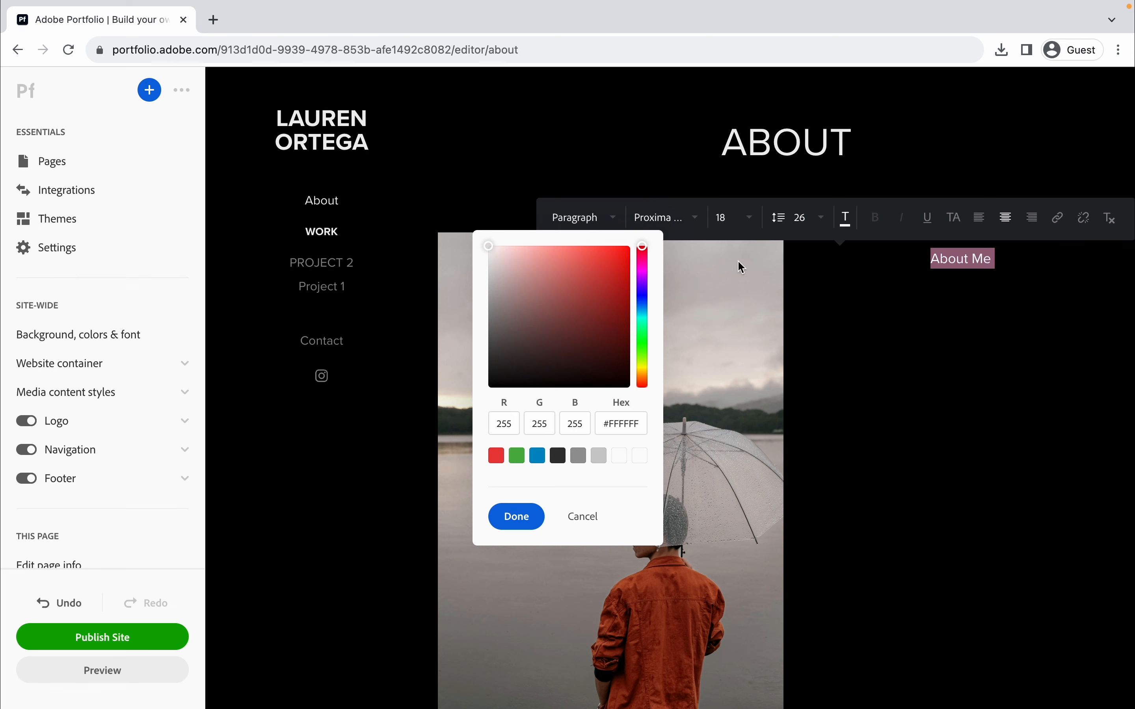
click(994, 297)
click(1015, 262)
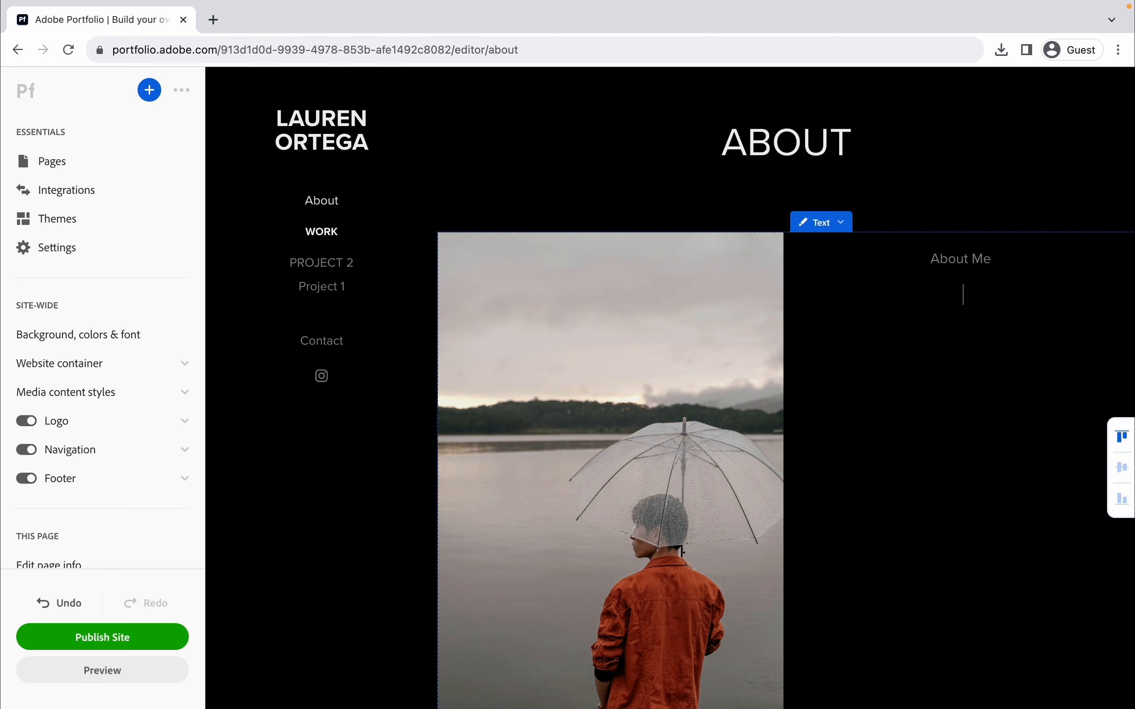
- Set the line height of the "About Me" text beside the umbrella photo to 51
drag(1001, 263, 899, 257)
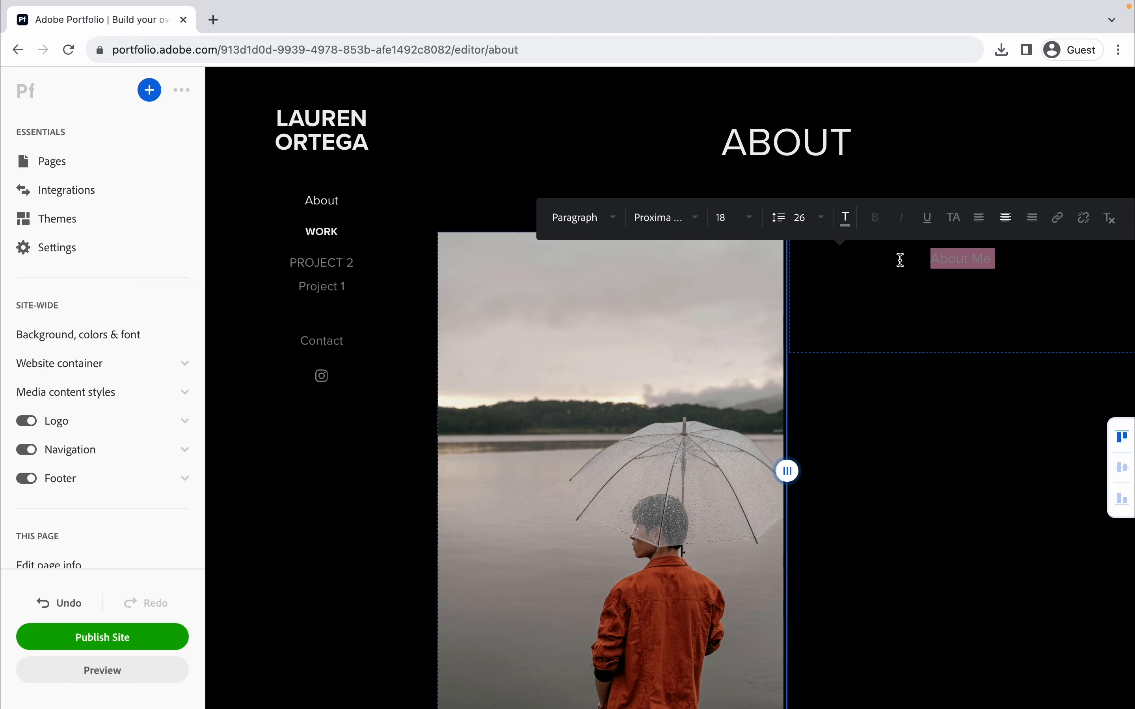
click(806, 225)
scroll(792, 389, down, 7)
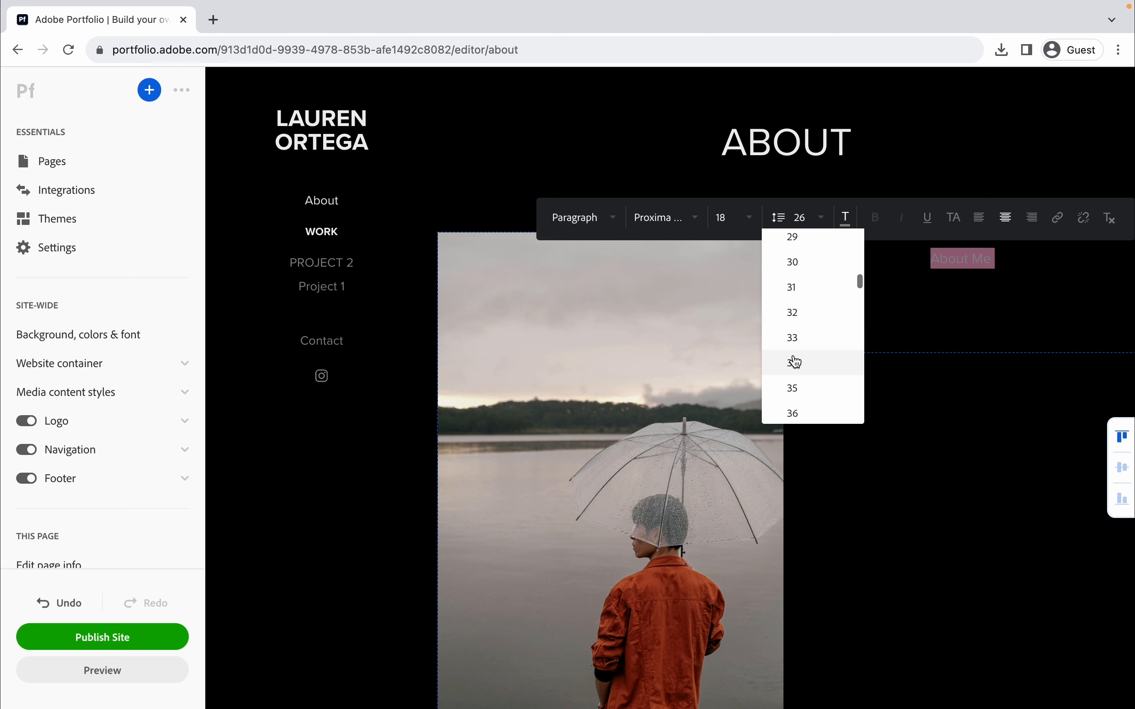
click(797, 360)
click(806, 221)
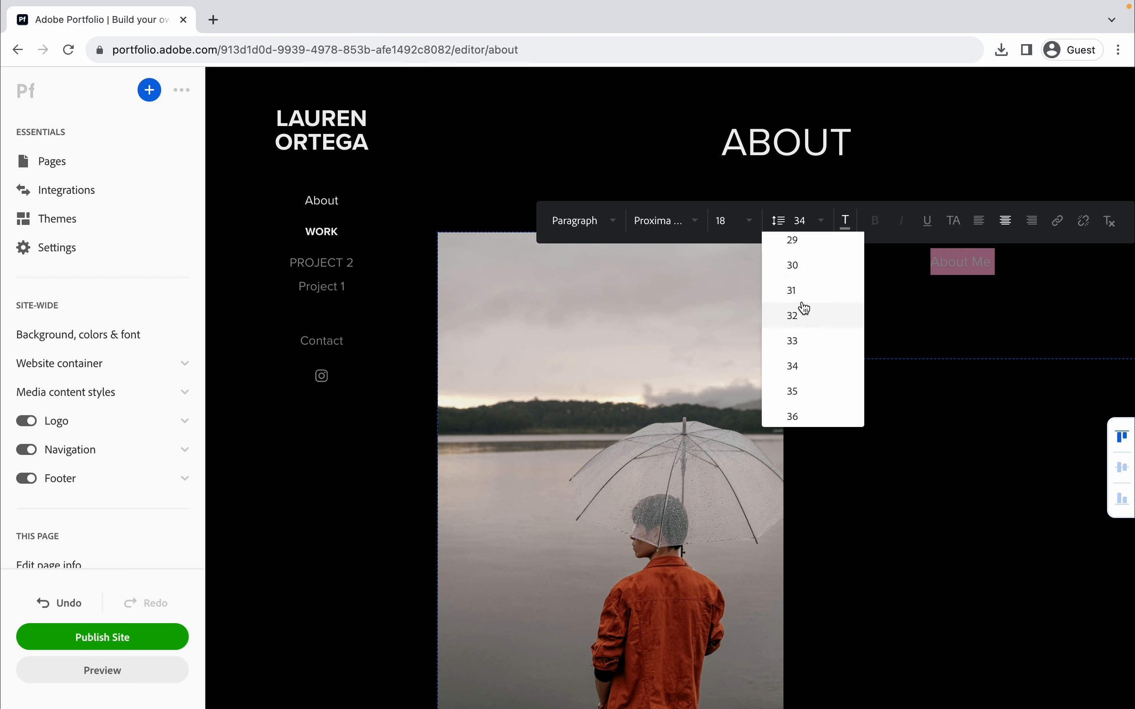
scroll(802, 319, down, 5)
click(801, 327)
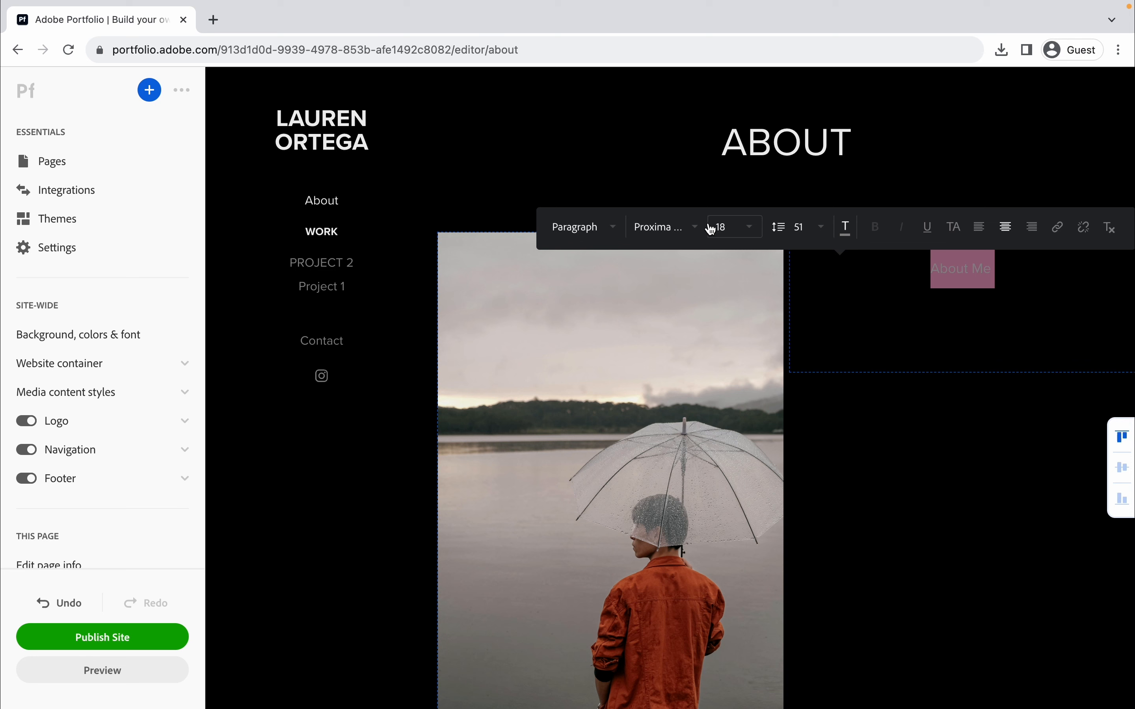
- Change the "About Me" text's font to Abolition and apply a white text color to it
click(683, 229)
click(673, 335)
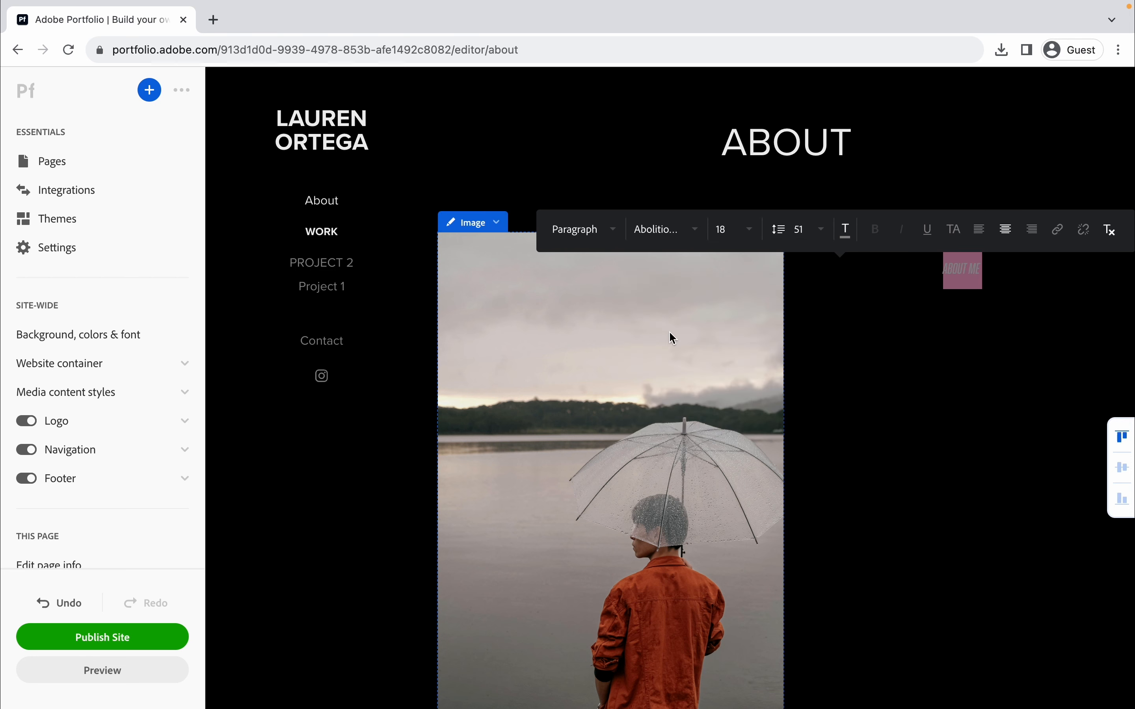
click(846, 232)
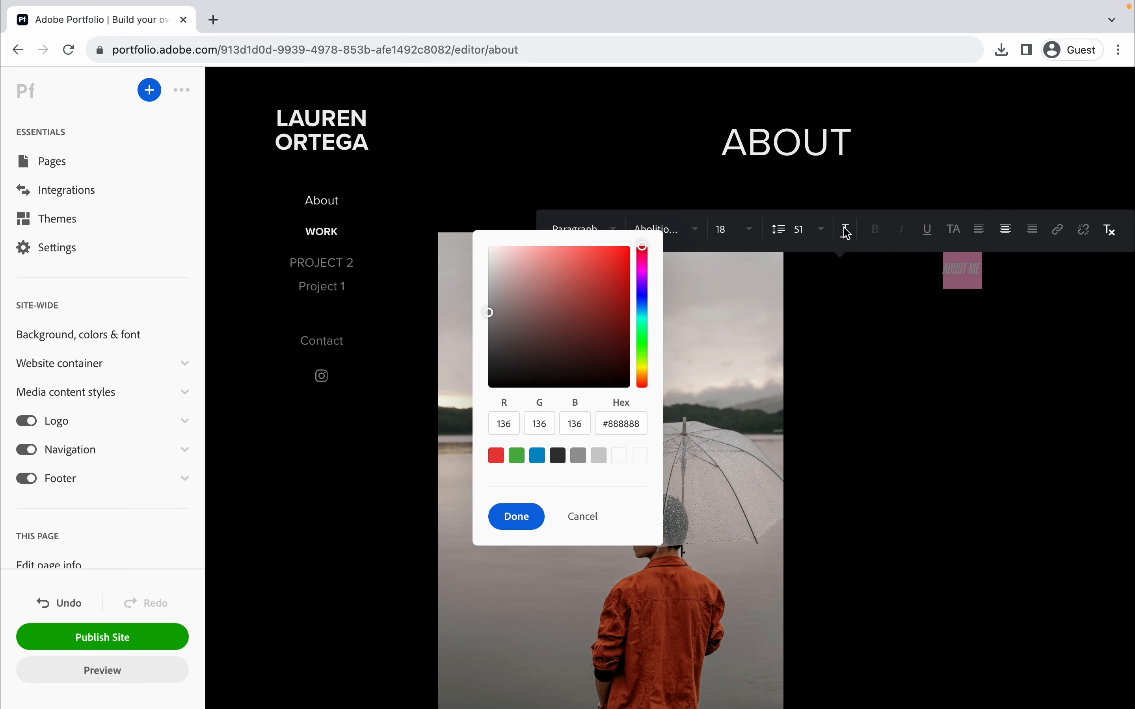
drag(629, 316, 489, 247)
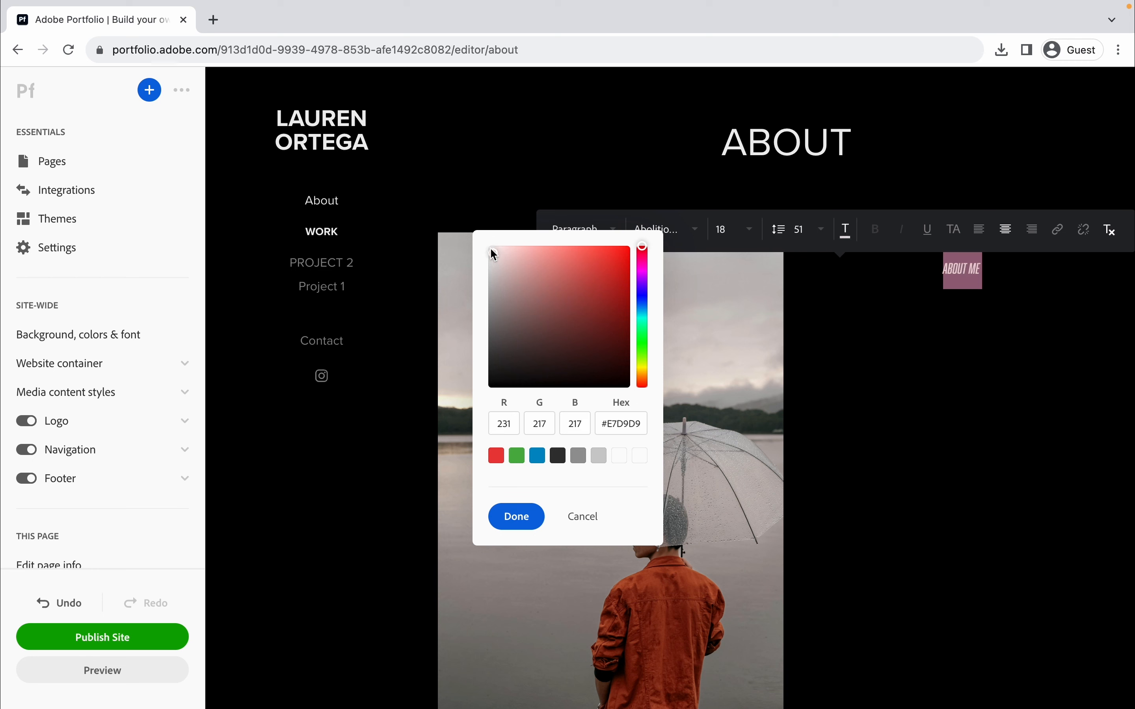
click(523, 520)
click(1028, 295)
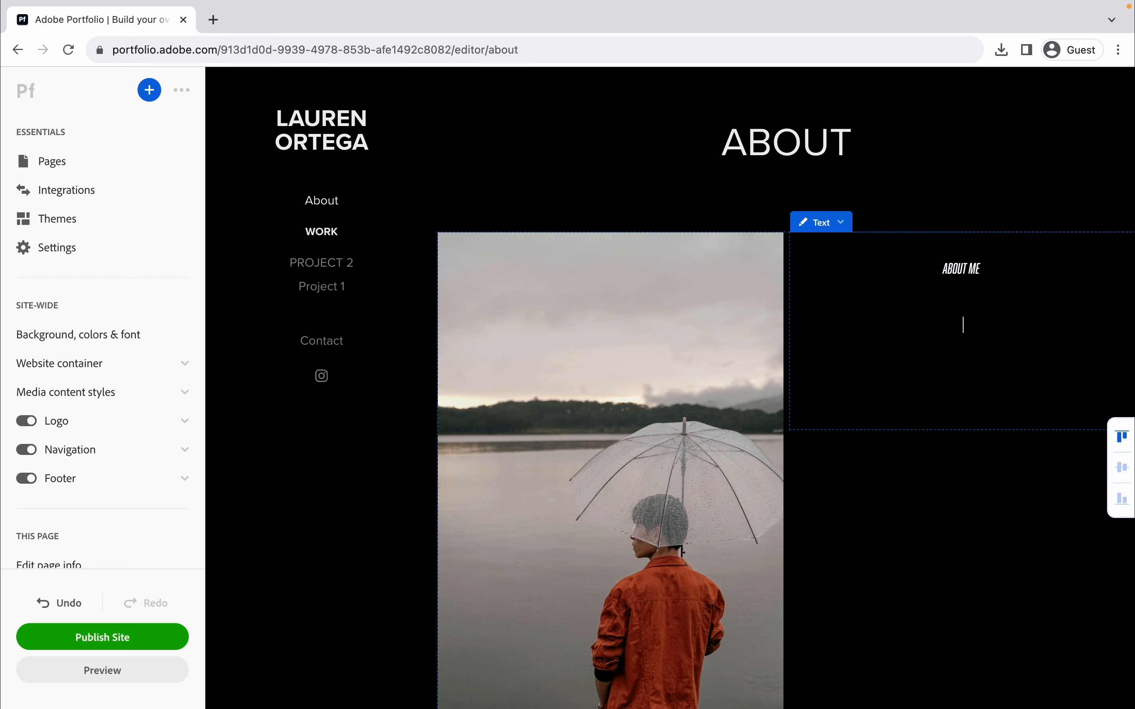
- Set the line height of the "About Me" text to 83
drag(1028, 298, 907, 246)
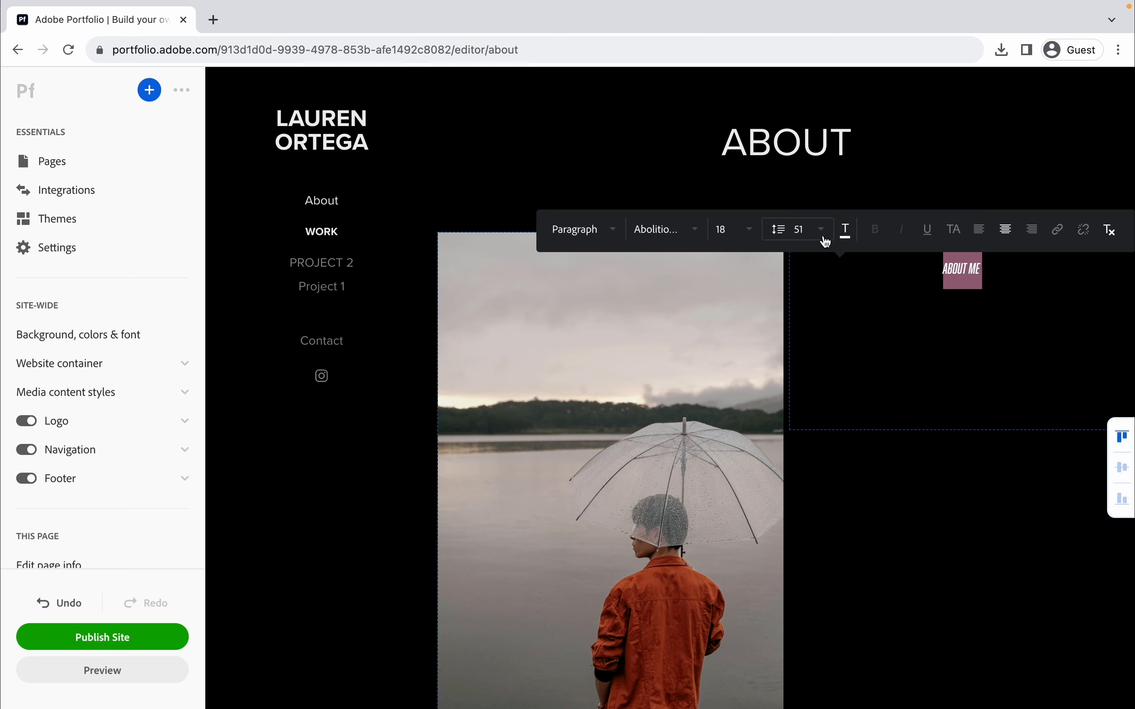
click(825, 239)
scroll(826, 337, down, 15)
click(829, 399)
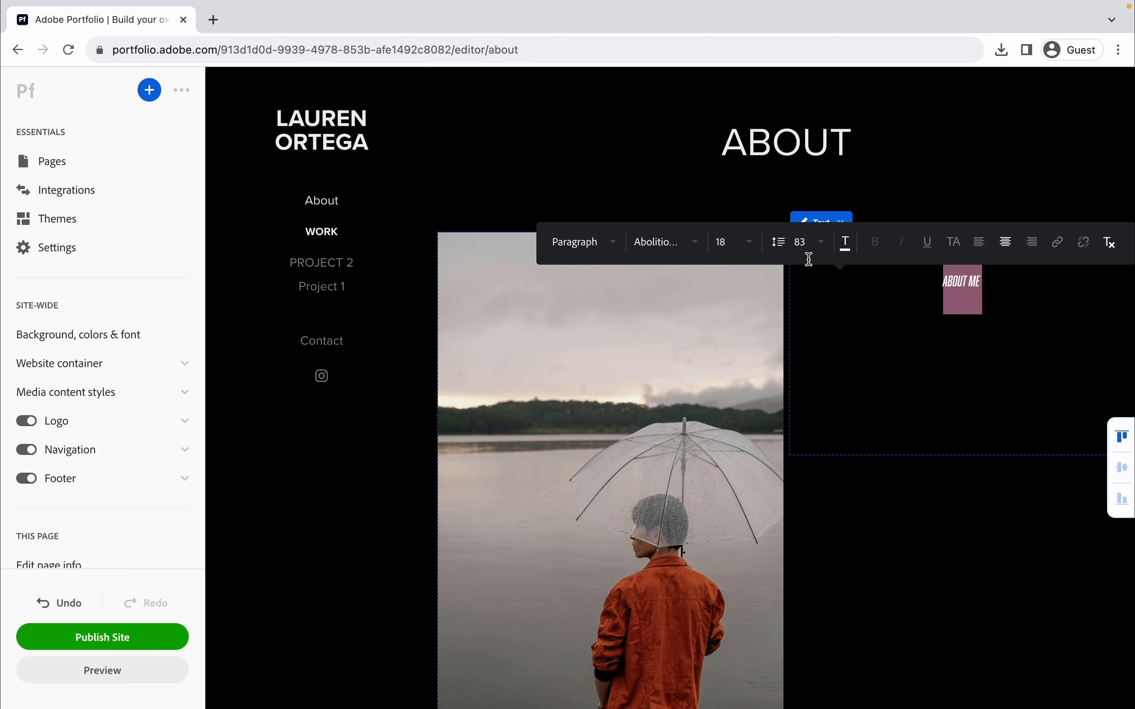
click(803, 246)
click(917, 368)
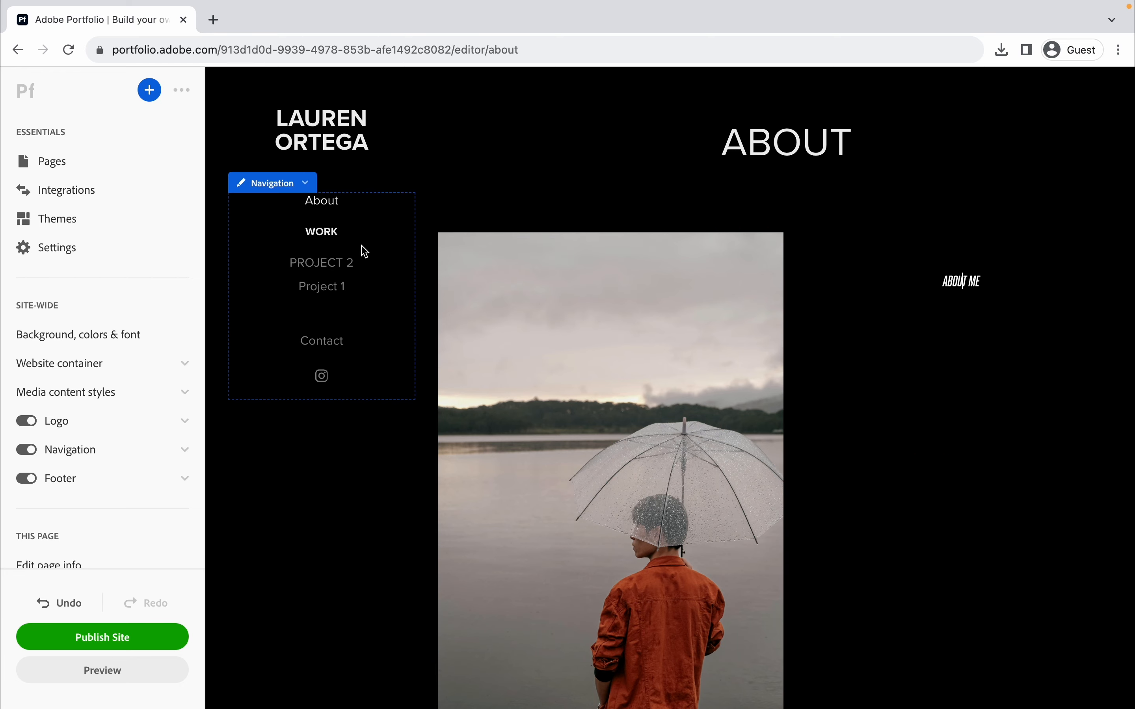
- Open the Contact page and look over its contact form
click(326, 337)
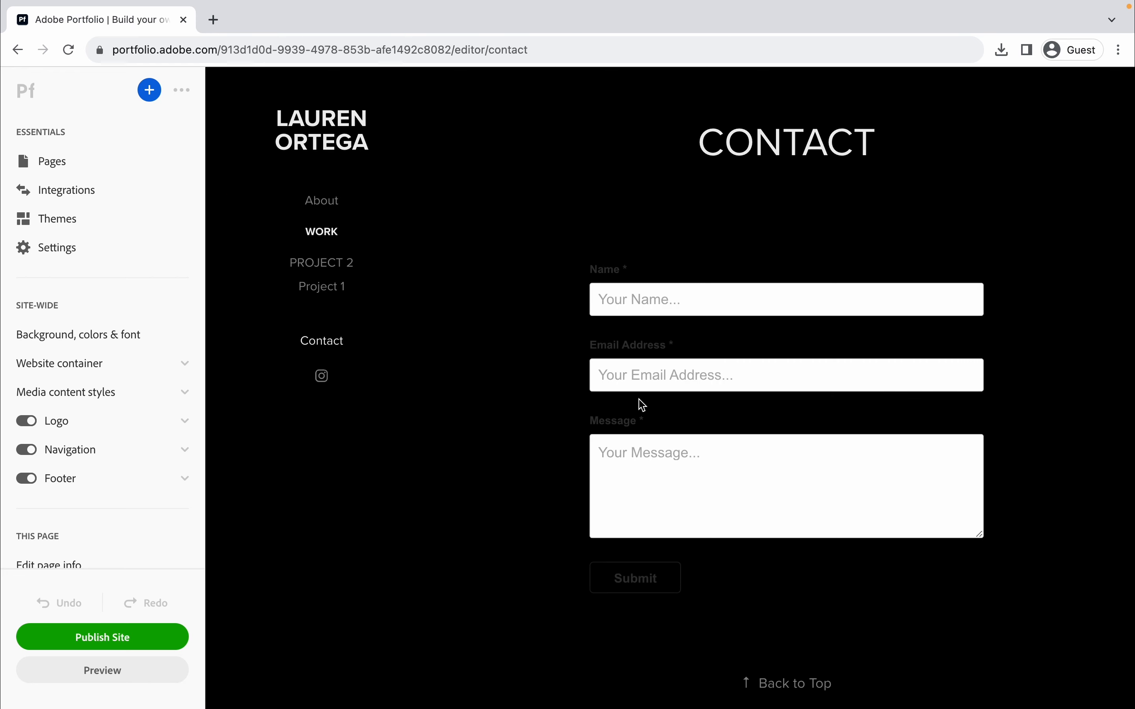
scroll(639, 399, down, 2)
scroll(640, 400, up, 2)
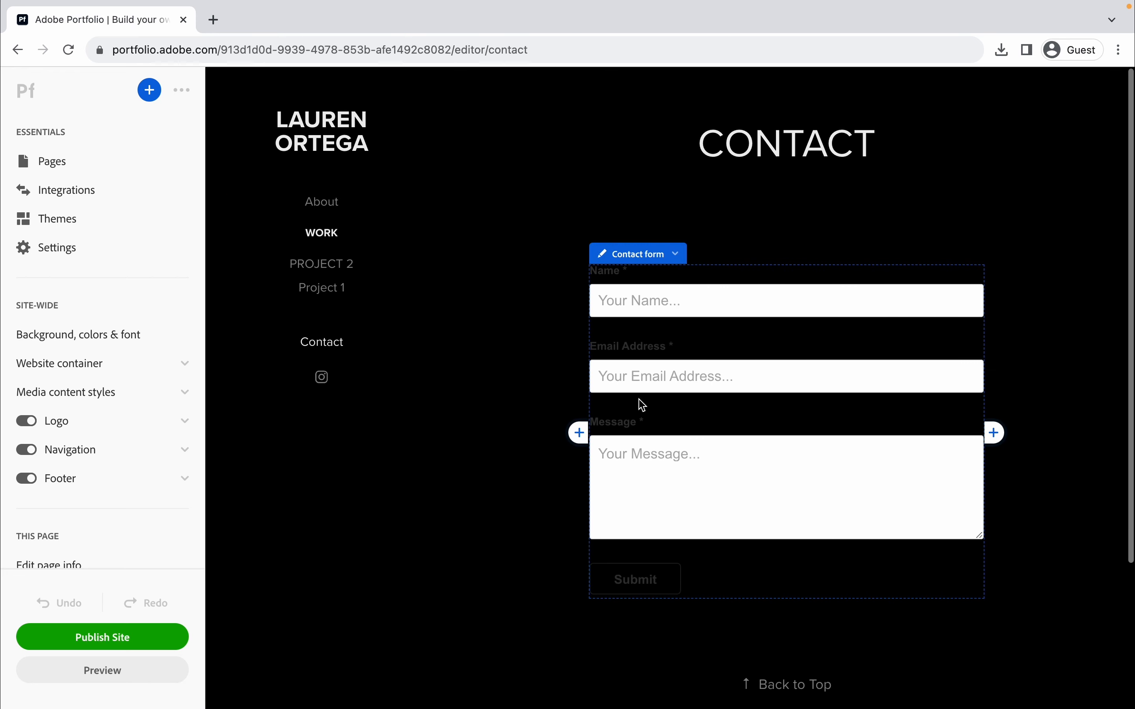
click(646, 254)
click(651, 287)
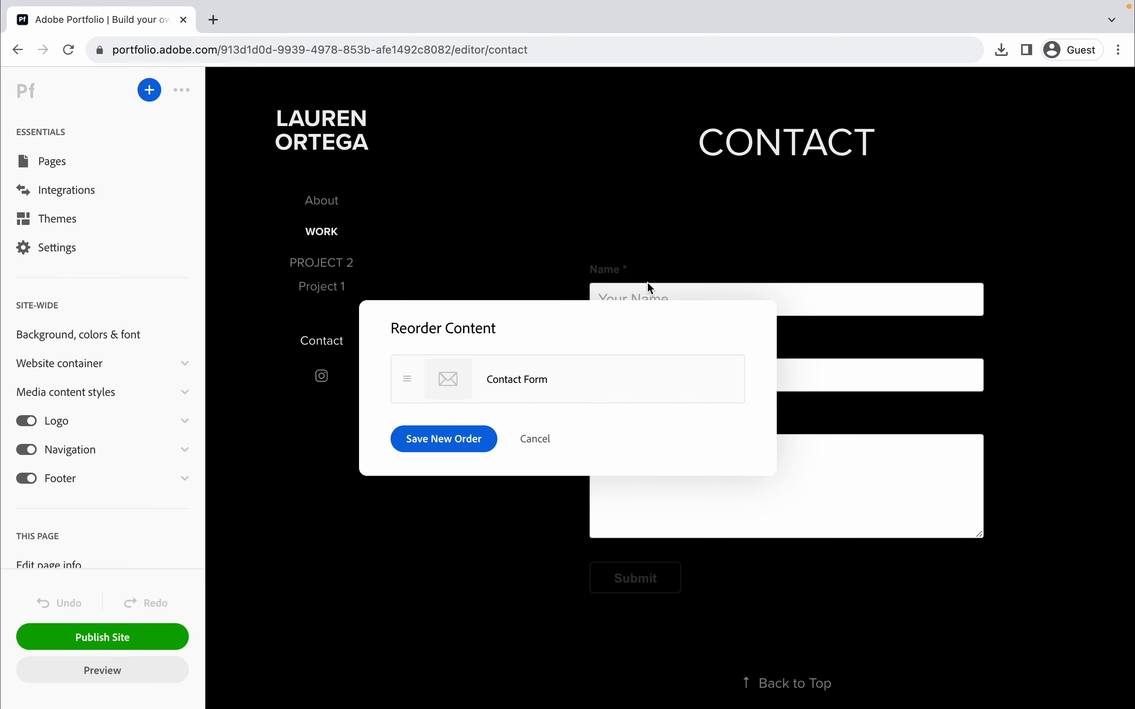
click(533, 441)
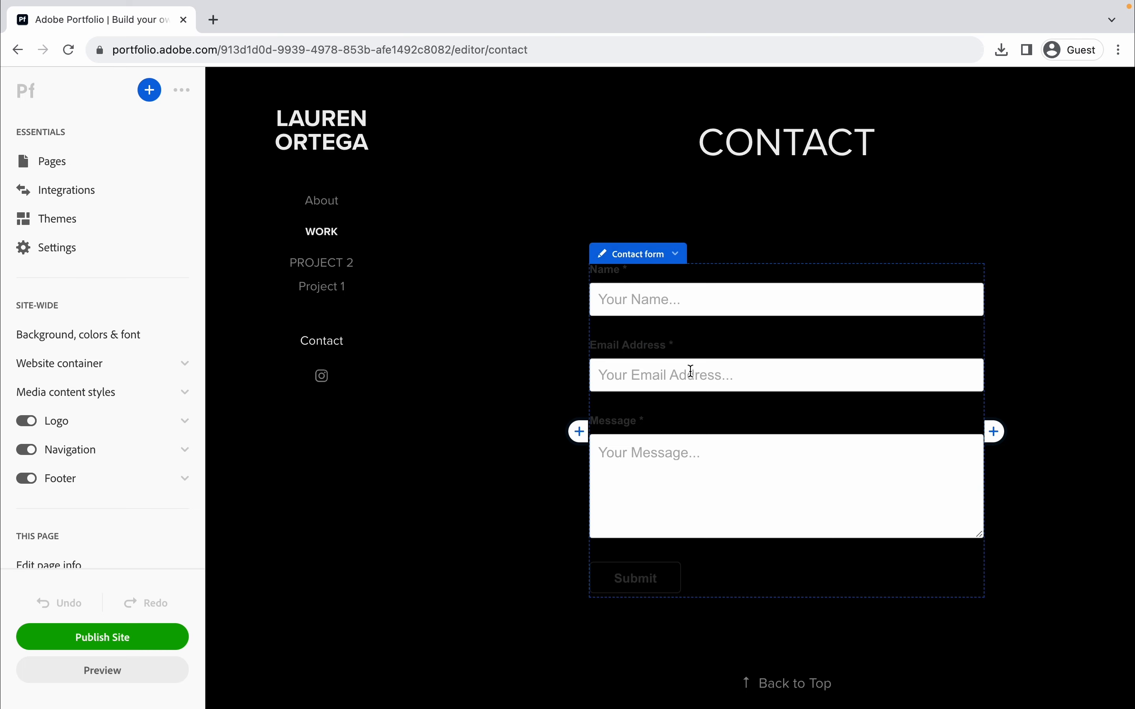
- Customize the contact form so that its field labels are white, and save the form settings
click(654, 253)
click(625, 315)
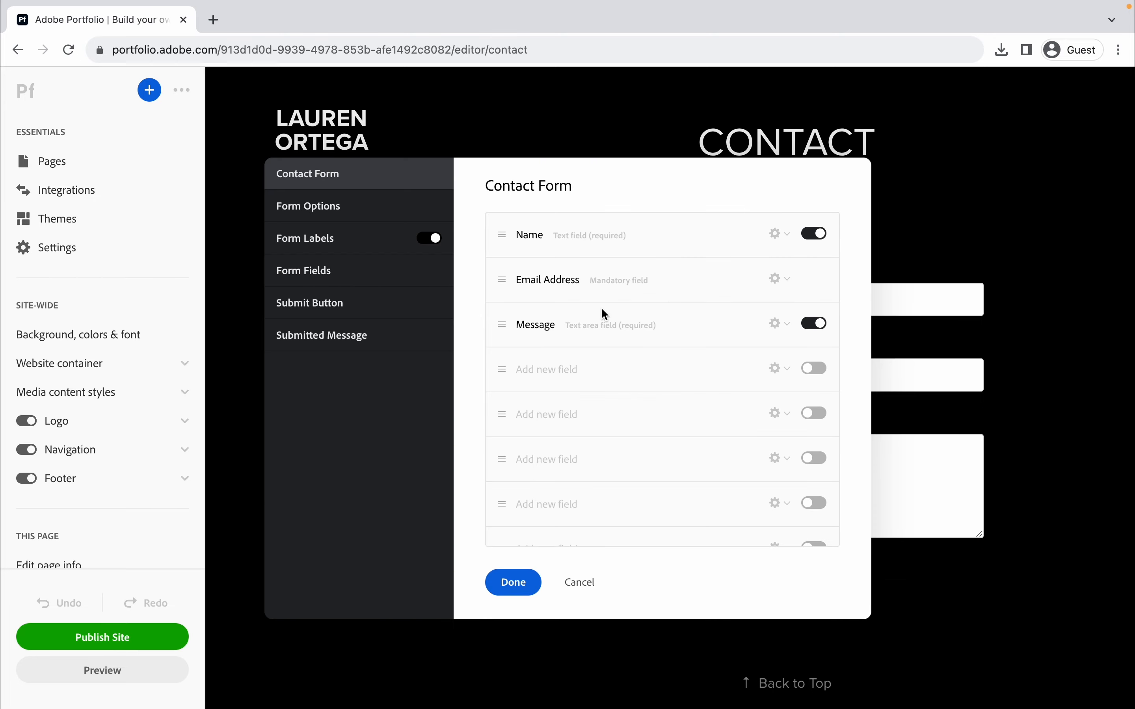
drag(688, 195, 342, 149)
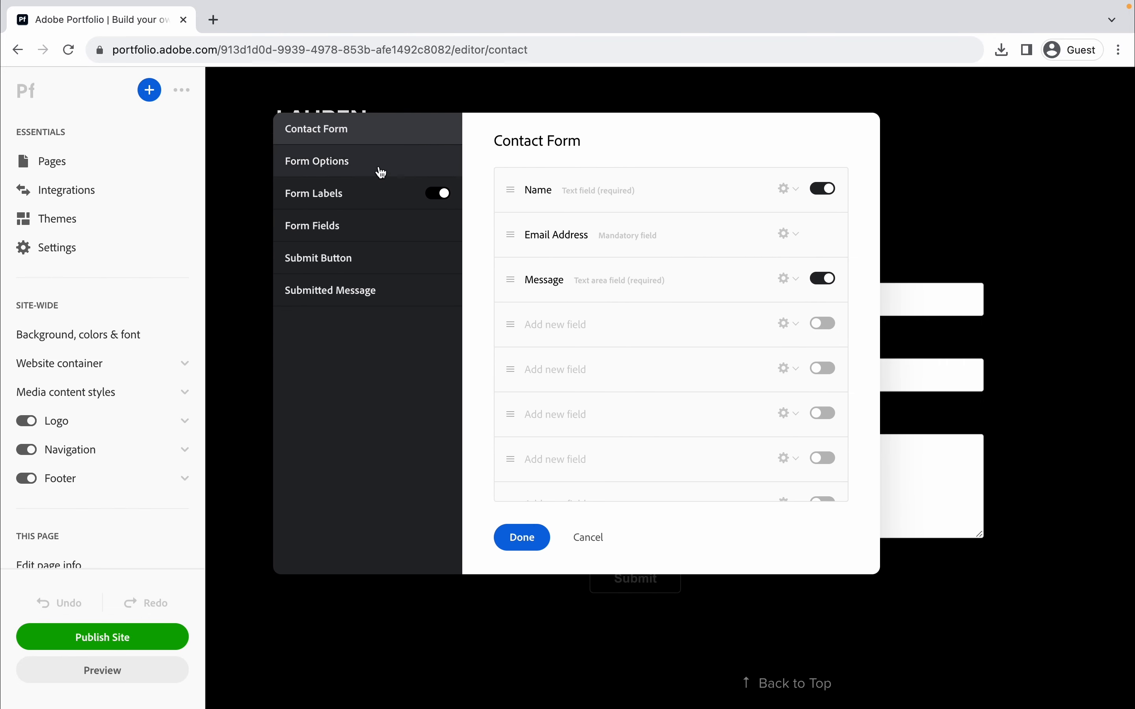
click(376, 169)
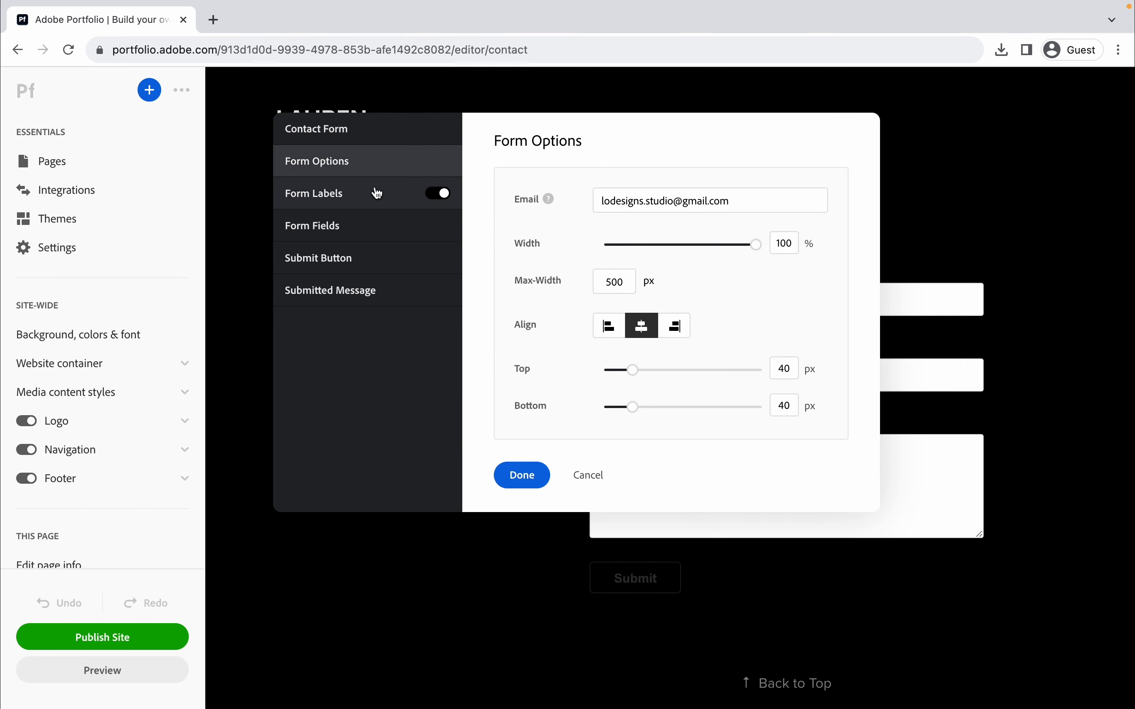
click(377, 193)
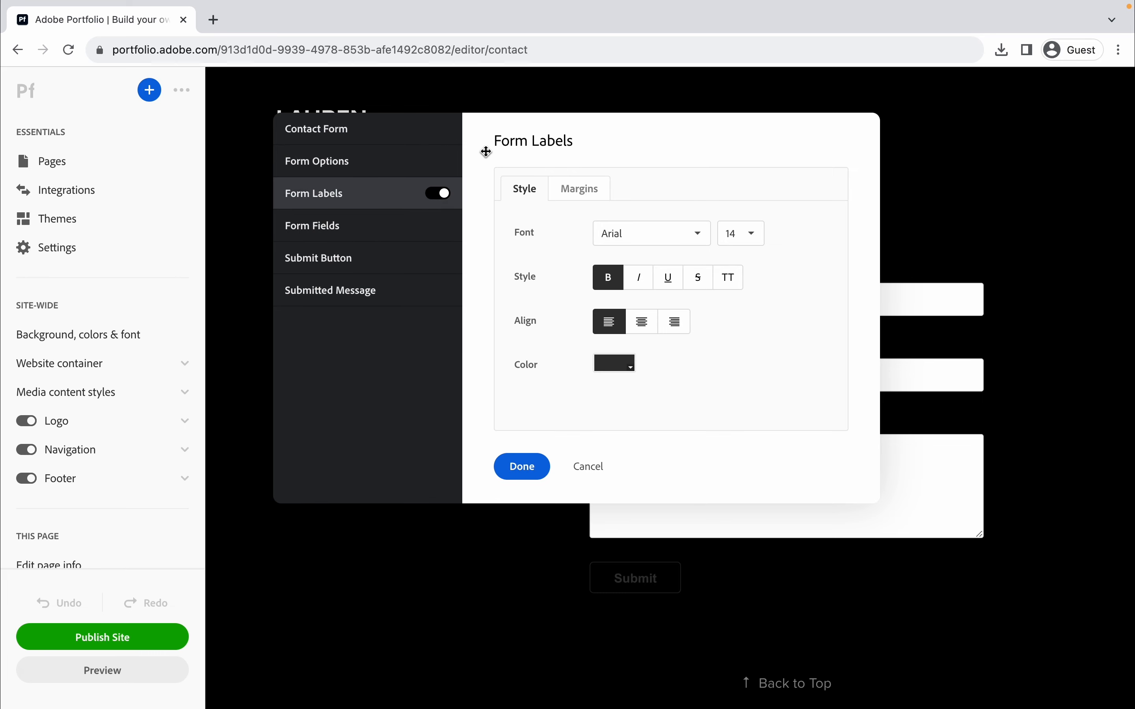
click(626, 367)
drag(545, 296, 488, 242)
click(516, 517)
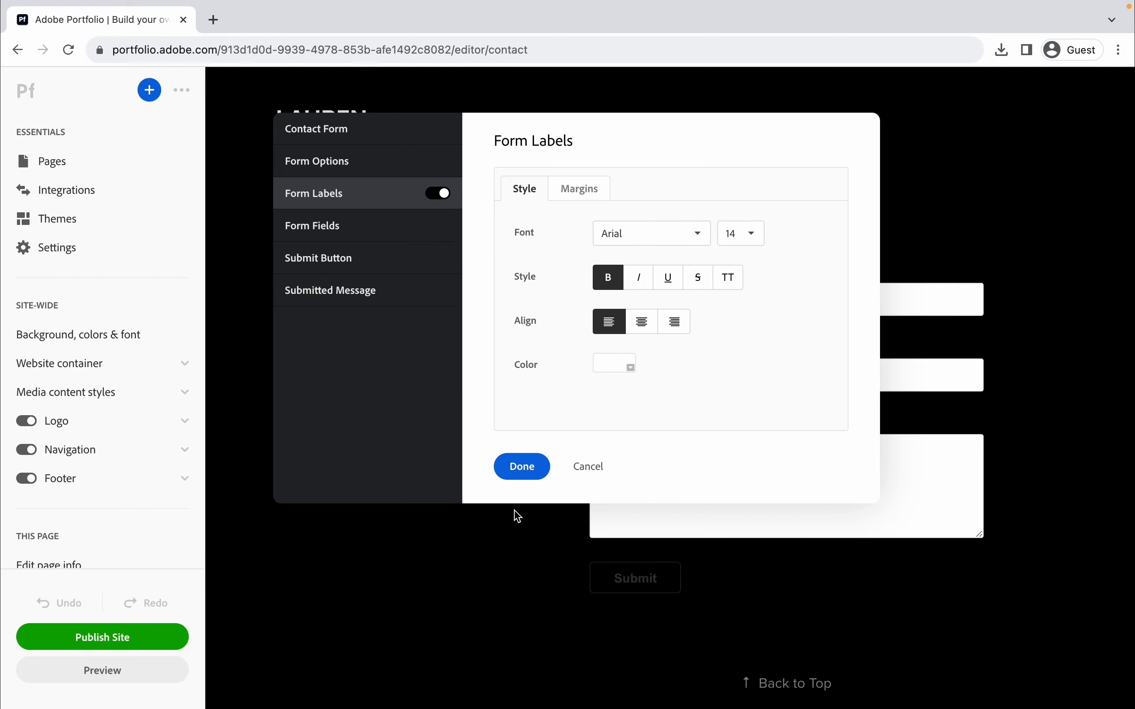
drag(780, 128, 906, 165)
click(647, 502)
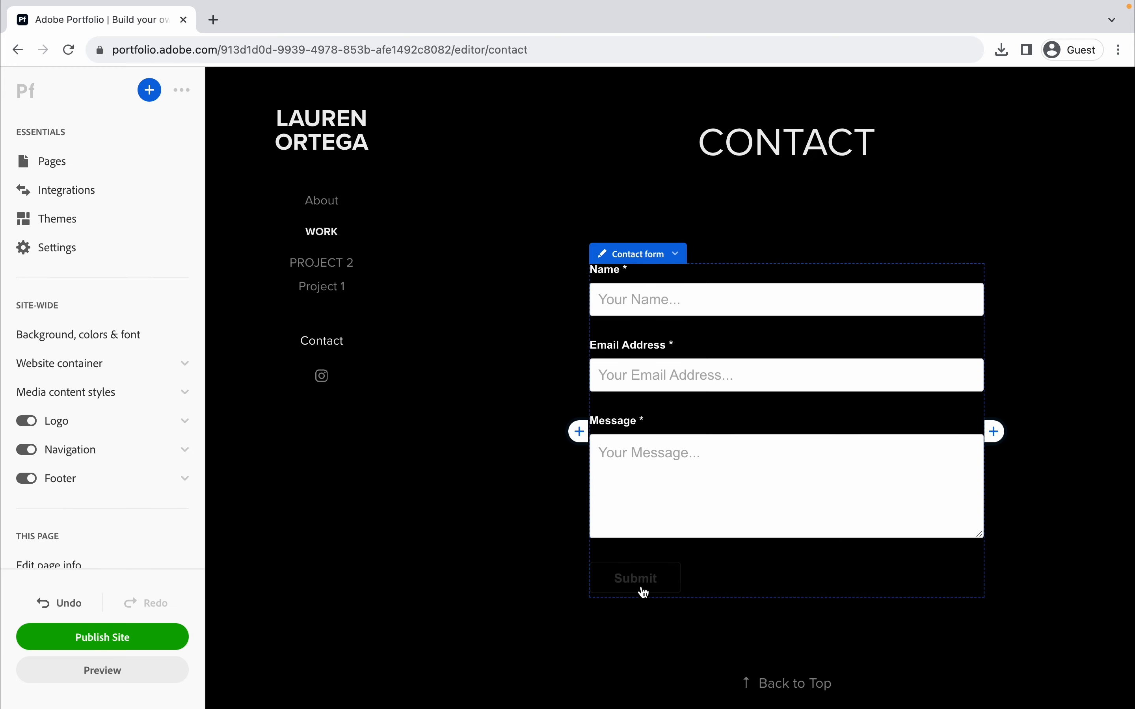
- In the contact form's customization, set the Submit button's normal text color to white
click(642, 257)
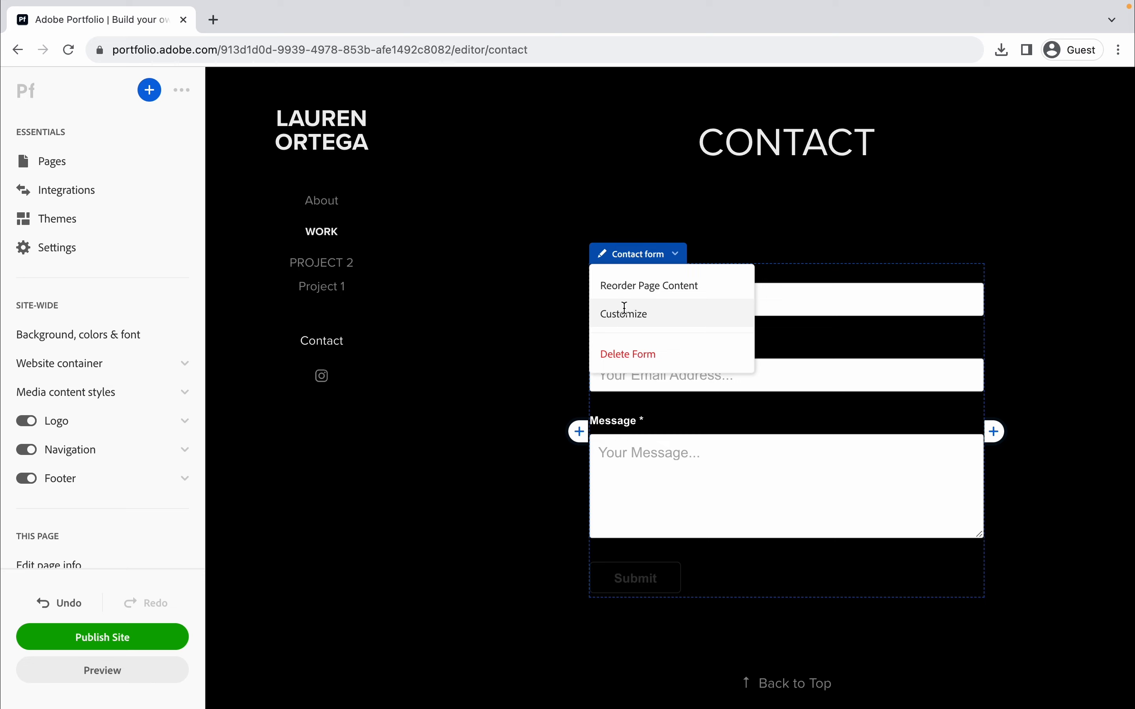
click(625, 312)
click(300, 337)
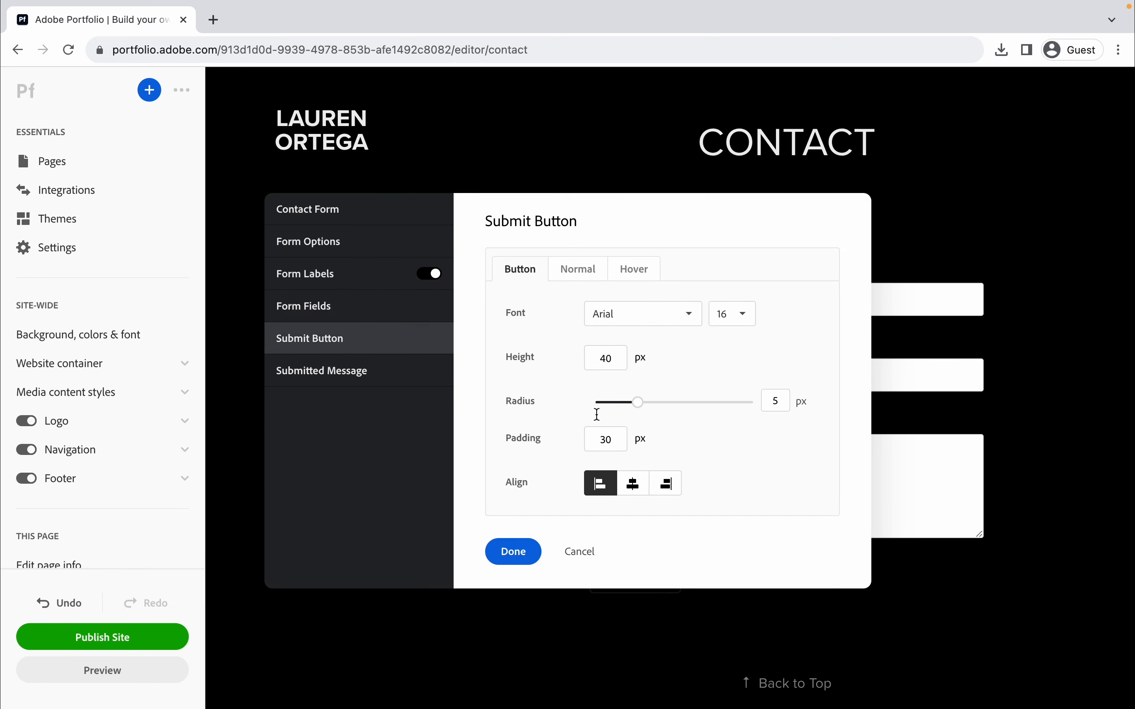
click(590, 280)
click(614, 451)
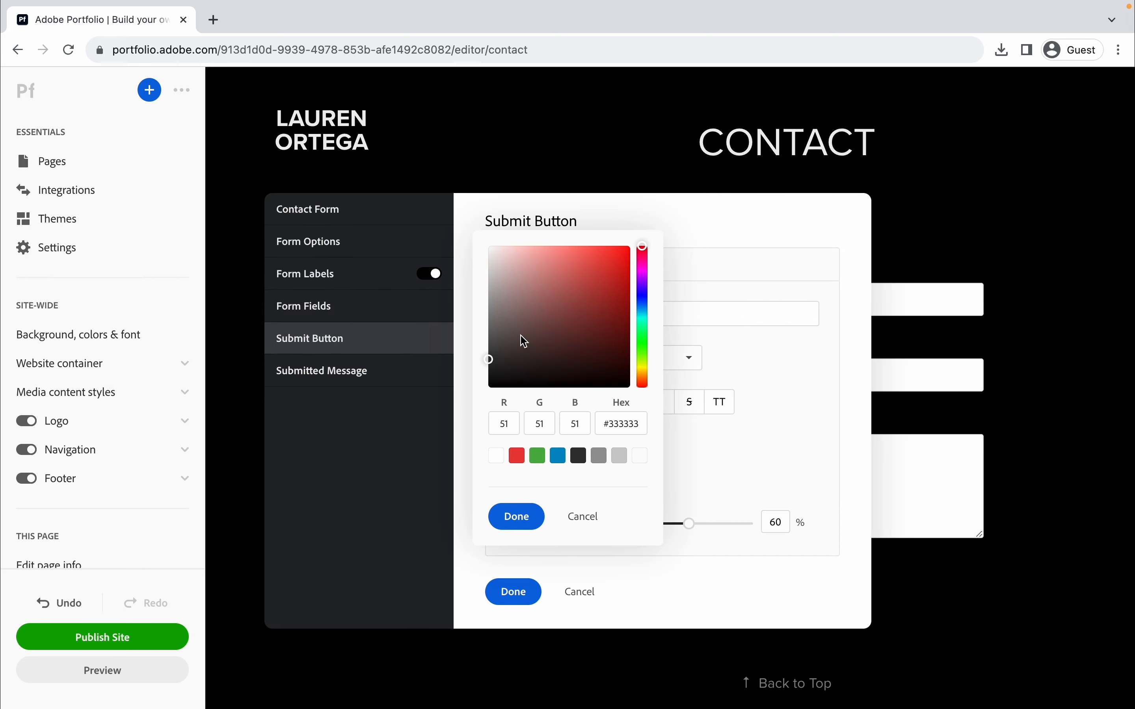
click(518, 517)
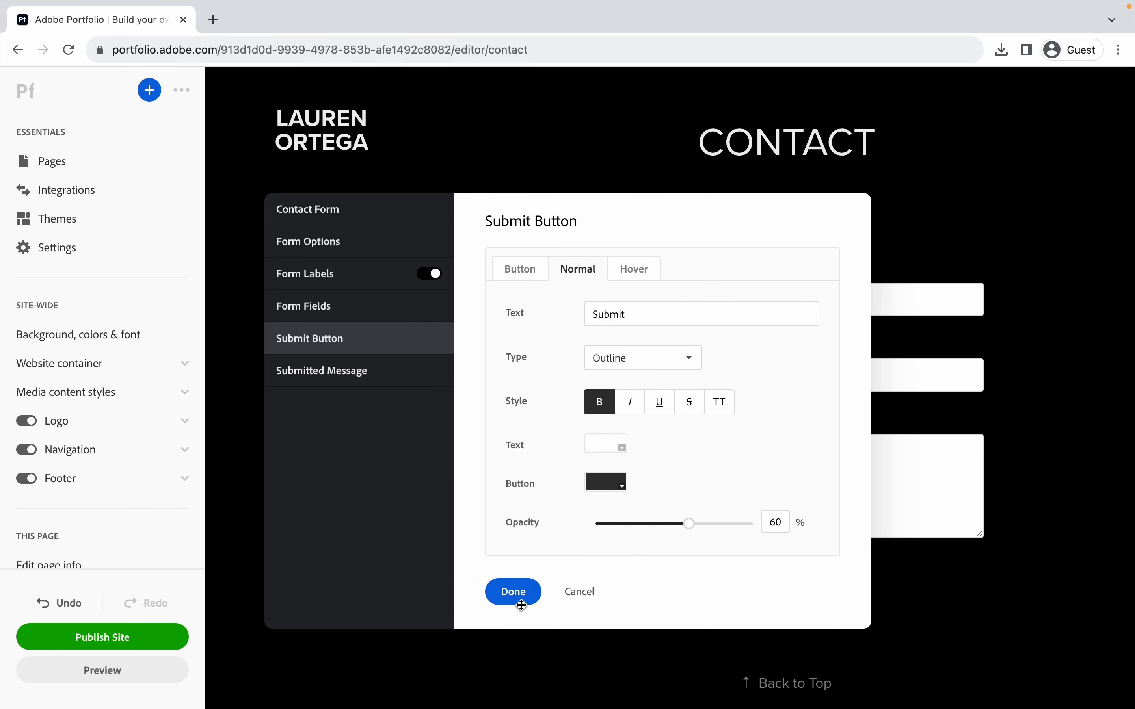
- Set the Submit button's normal outline color to white (#FFFFFF) and save the contact form
click(602, 485)
drag(514, 290, 466, 198)
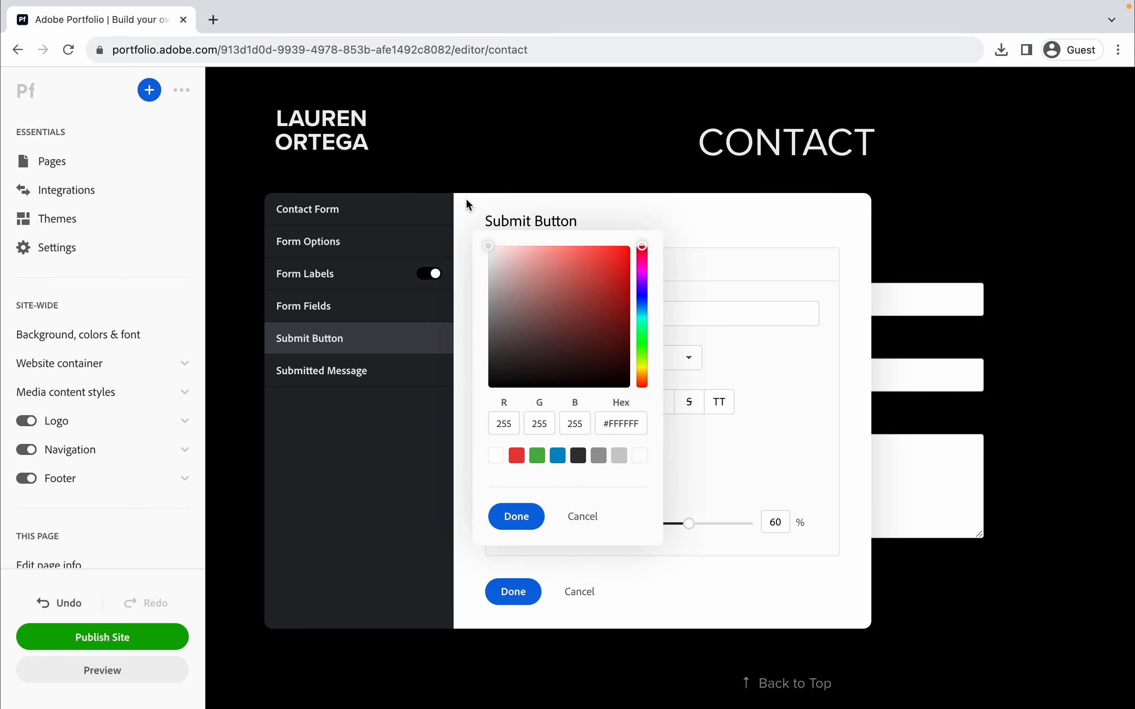
click(516, 516)
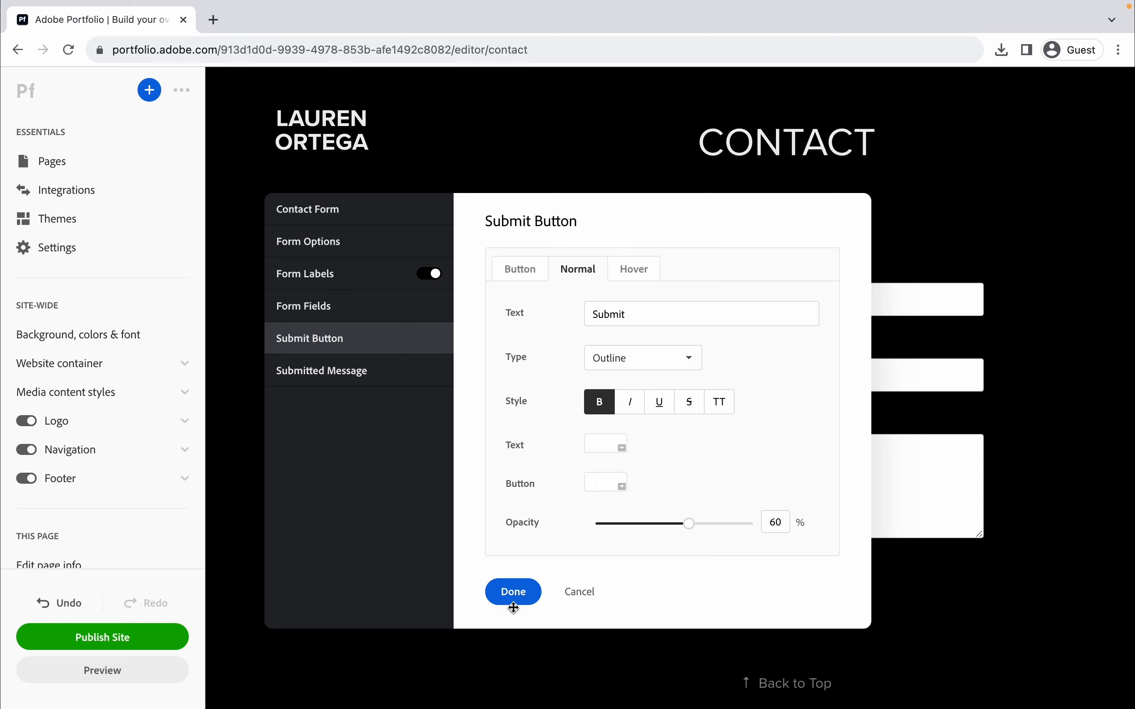
click(514, 592)
scroll(584, 572, down, 2)
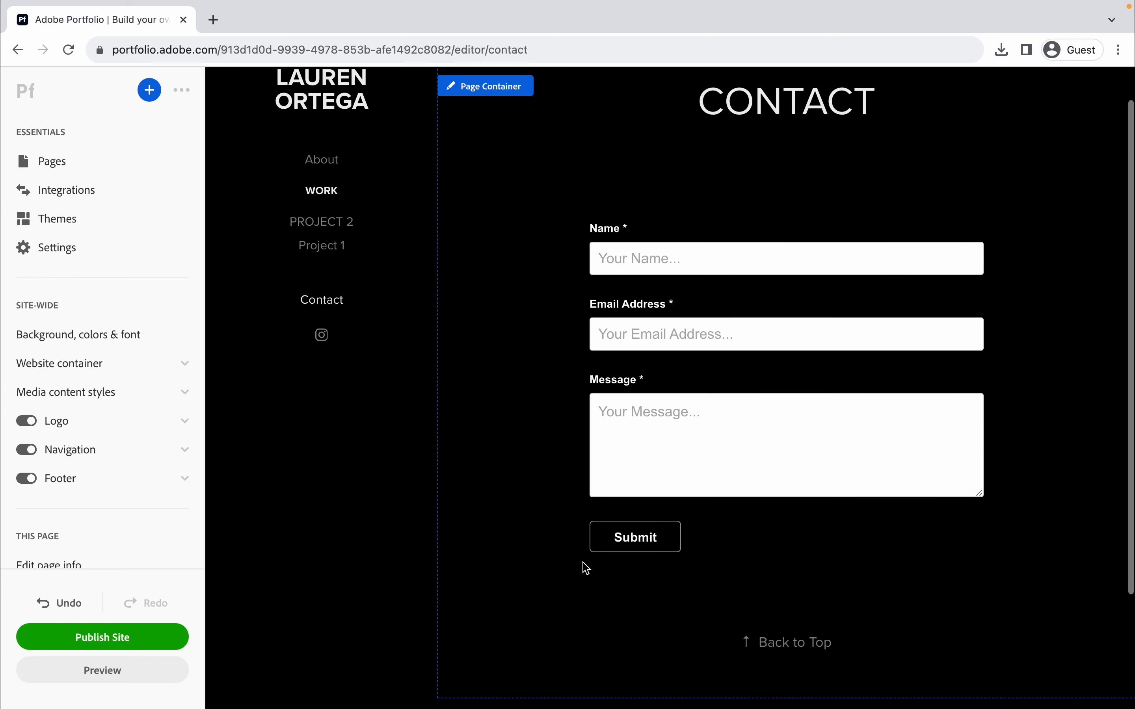
scroll(633, 177, up, 2)
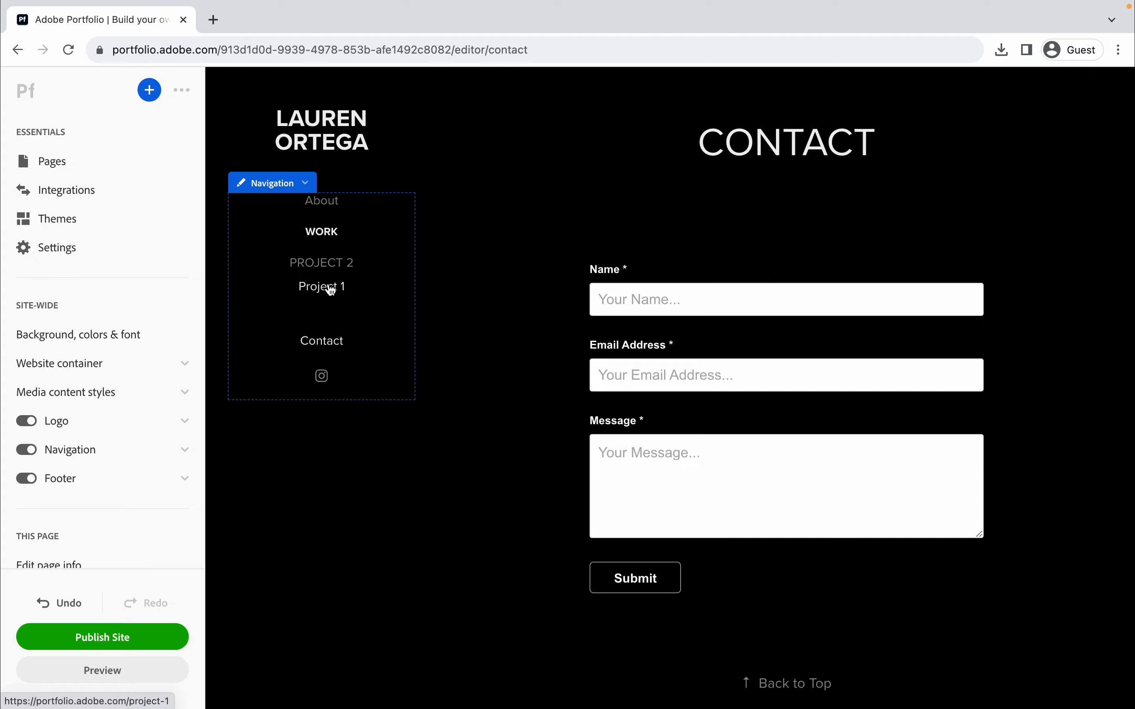
- Revisit the About page and the Work collection, and open the site settings at the Domain Name options
click(332, 207)
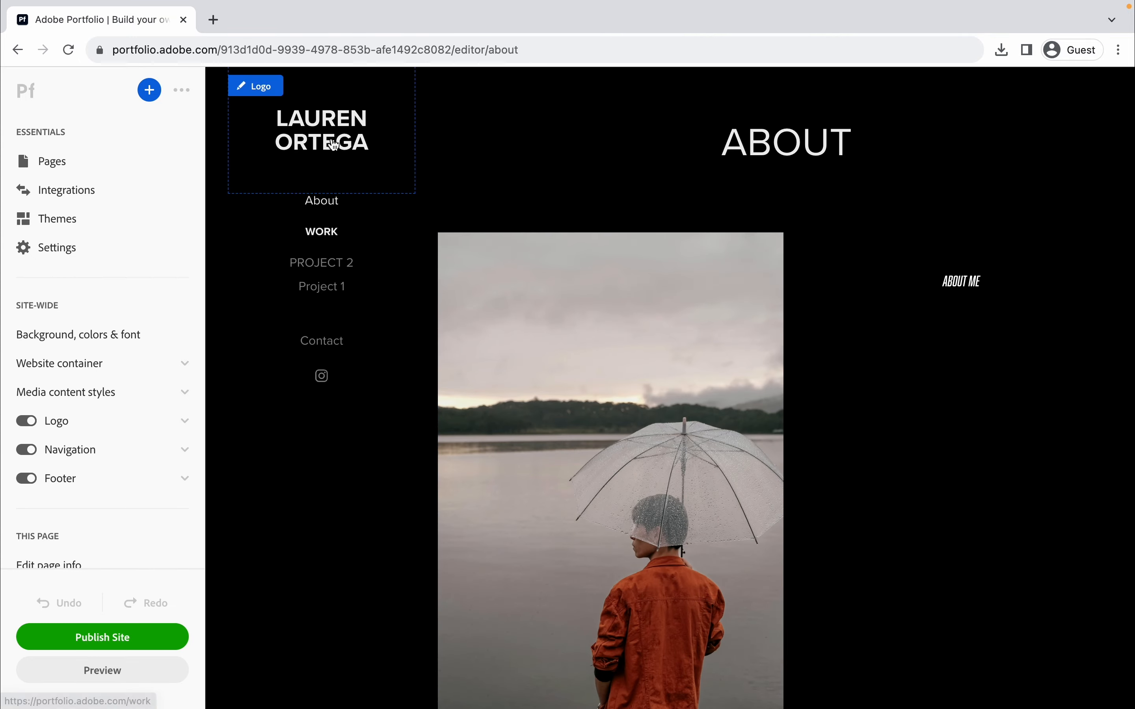
click(333, 145)
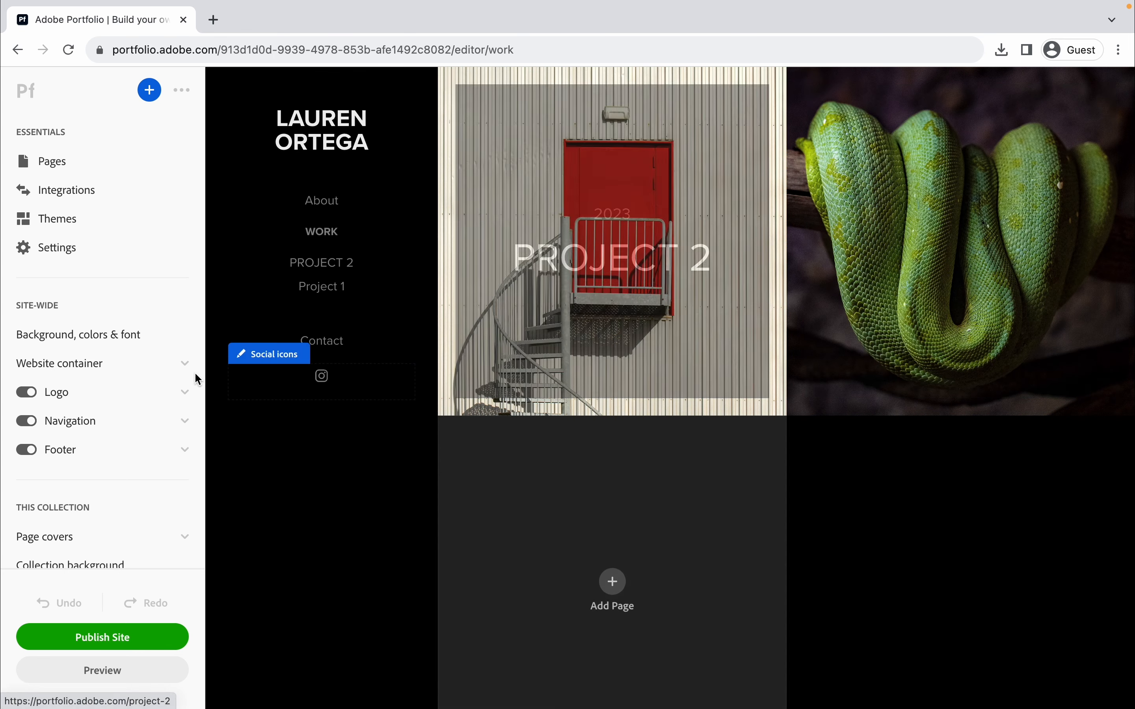
click(112, 256)
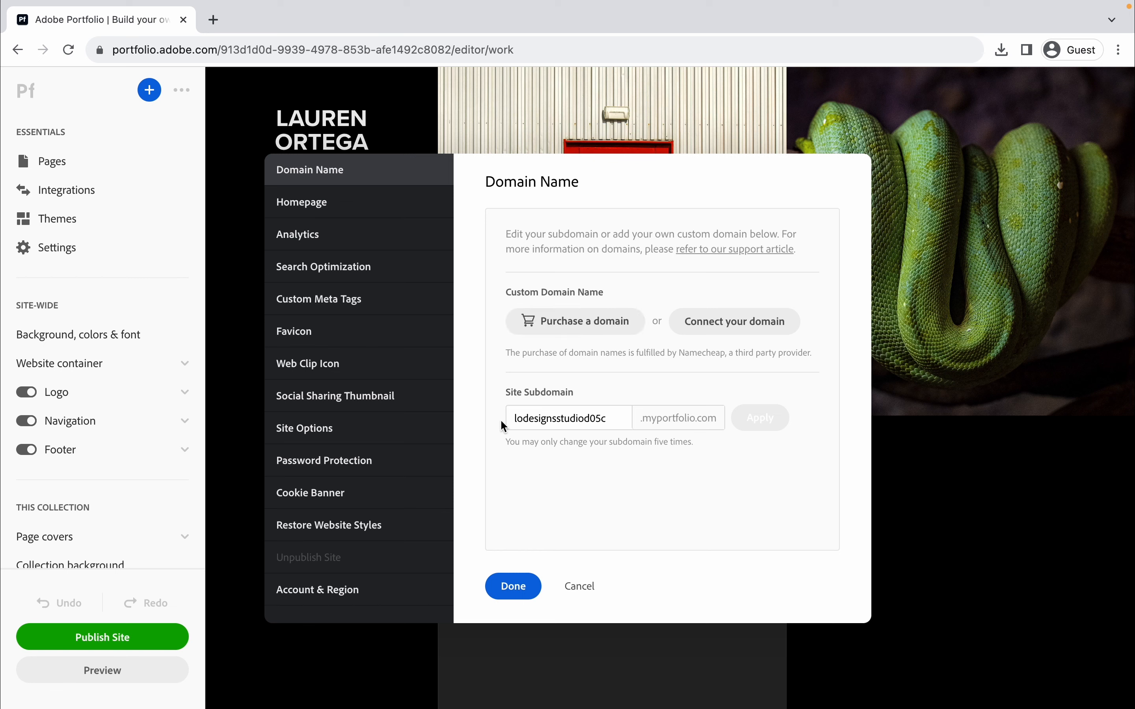
- Set the site subdomain to lodesignsstudioexample, apply it, and close the site settings
drag(608, 418, 522, 416)
drag(606, 418, 593, 416)
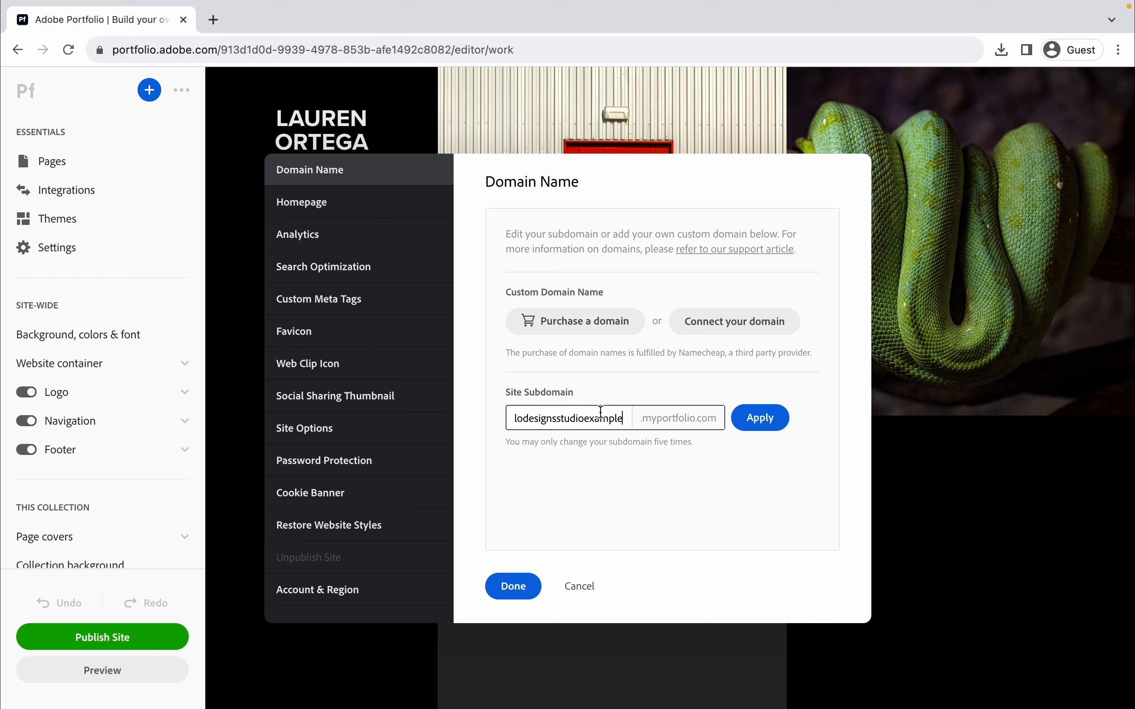
click(751, 424)
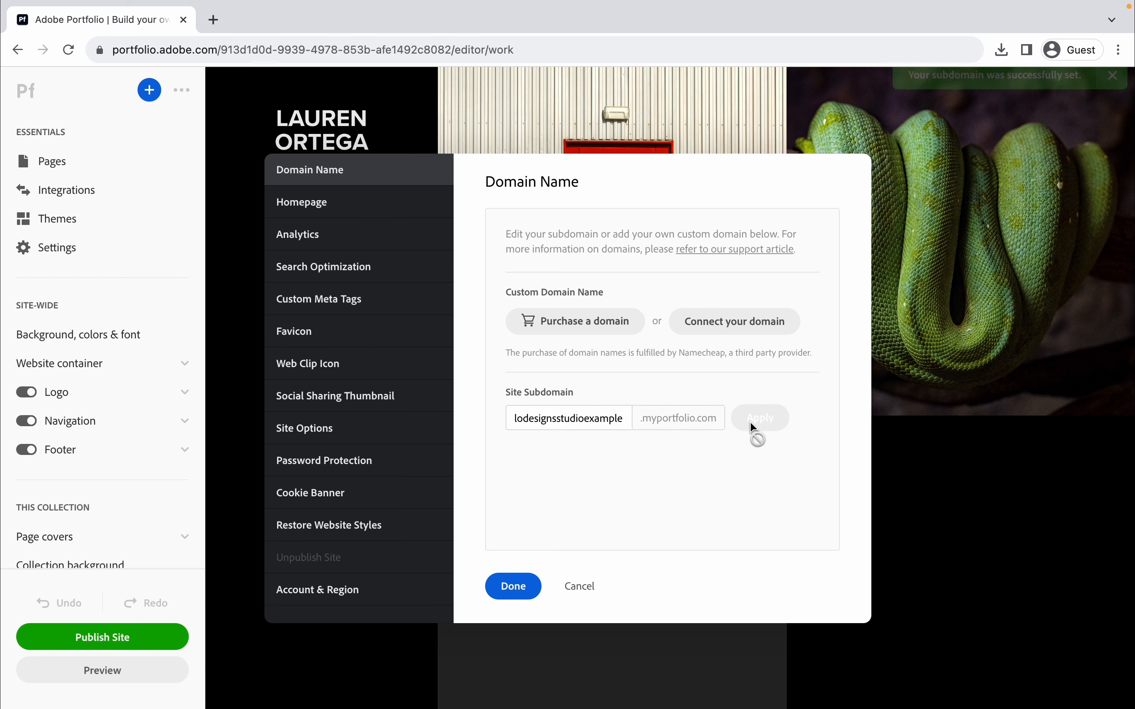
click(510, 587)
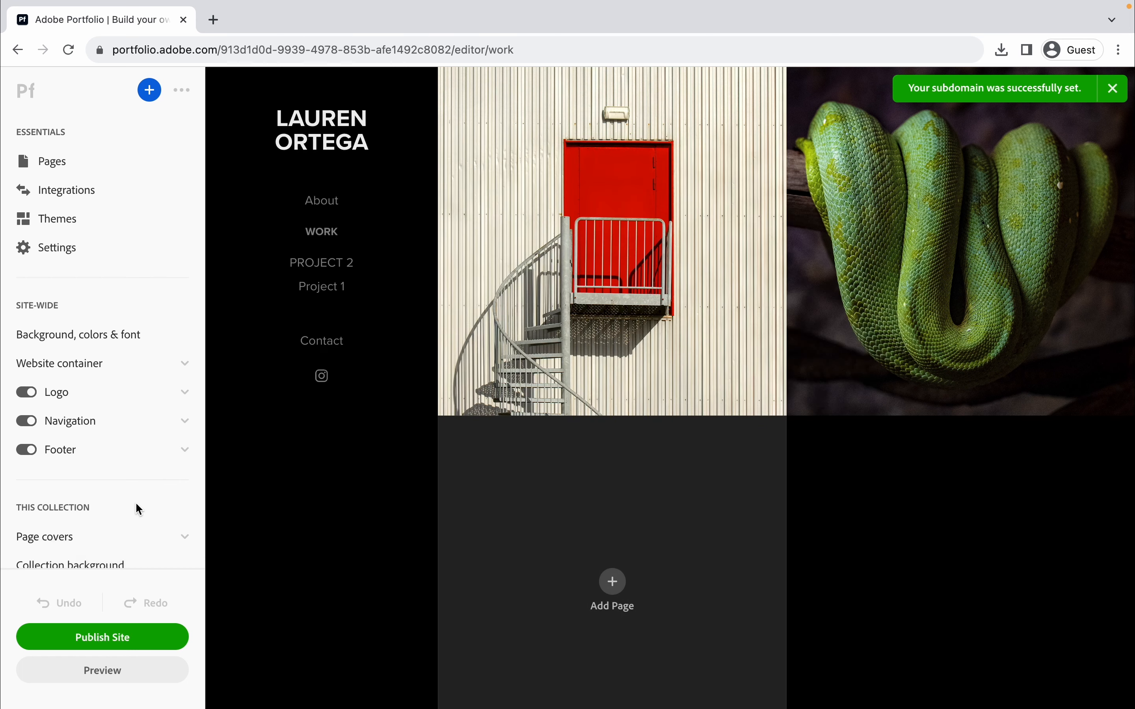
- Publish the portfolio site and open the live site at its new address
scroll(135, 502, down, 5)
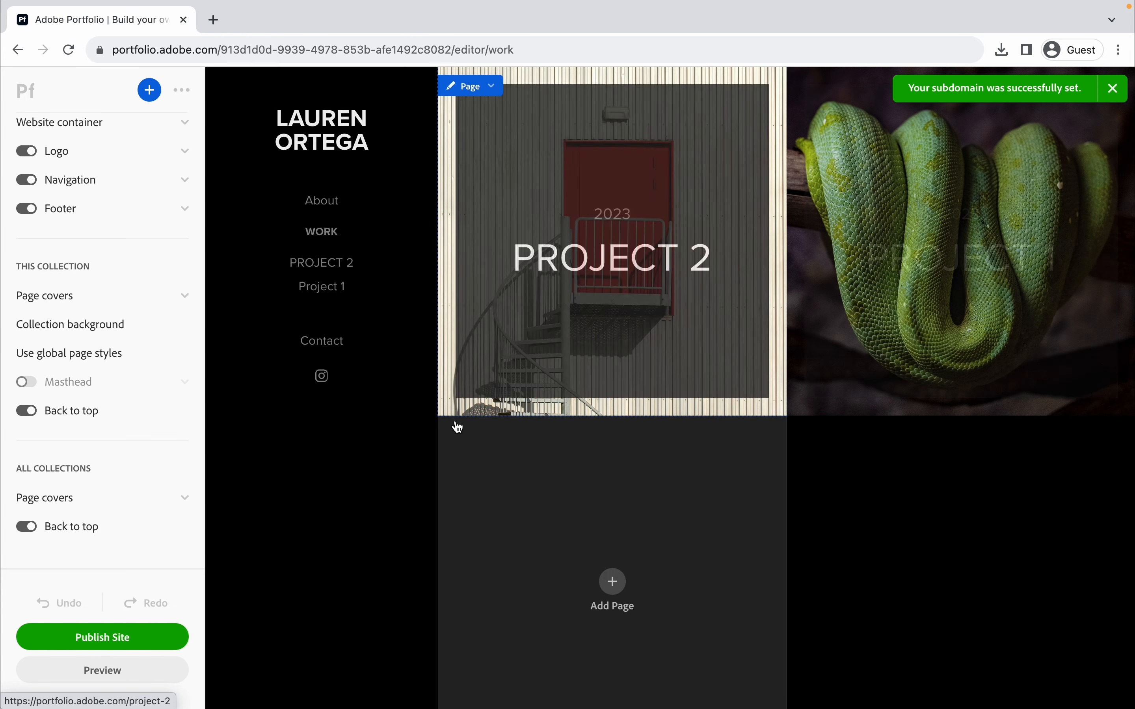
click(125, 639)
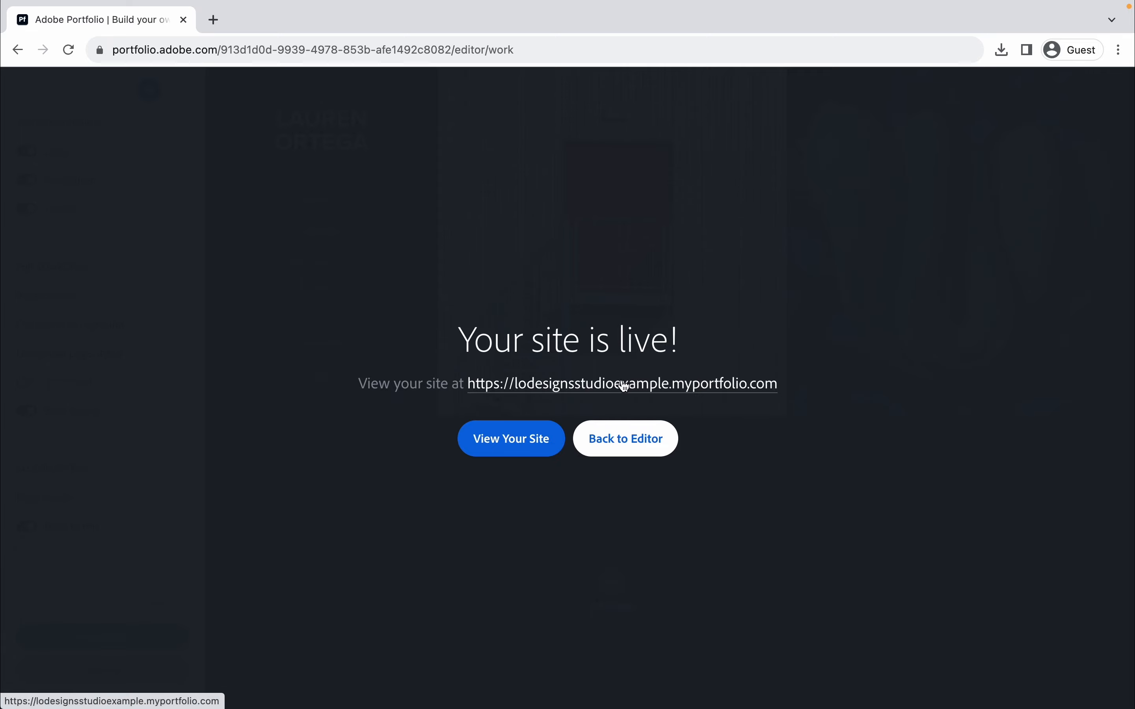
click(625, 386)
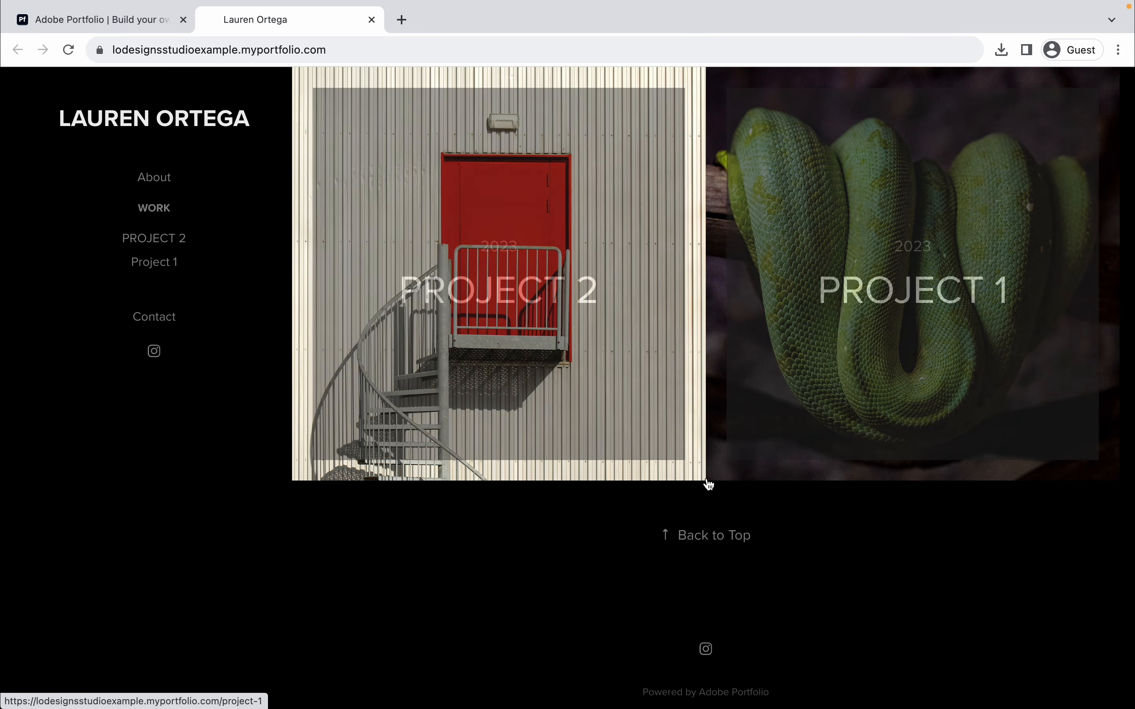
- Review the Project 2, Work and Project 1 pages on the live site and return to its home page
scroll(708, 484, down, 1)
click(450, 281)
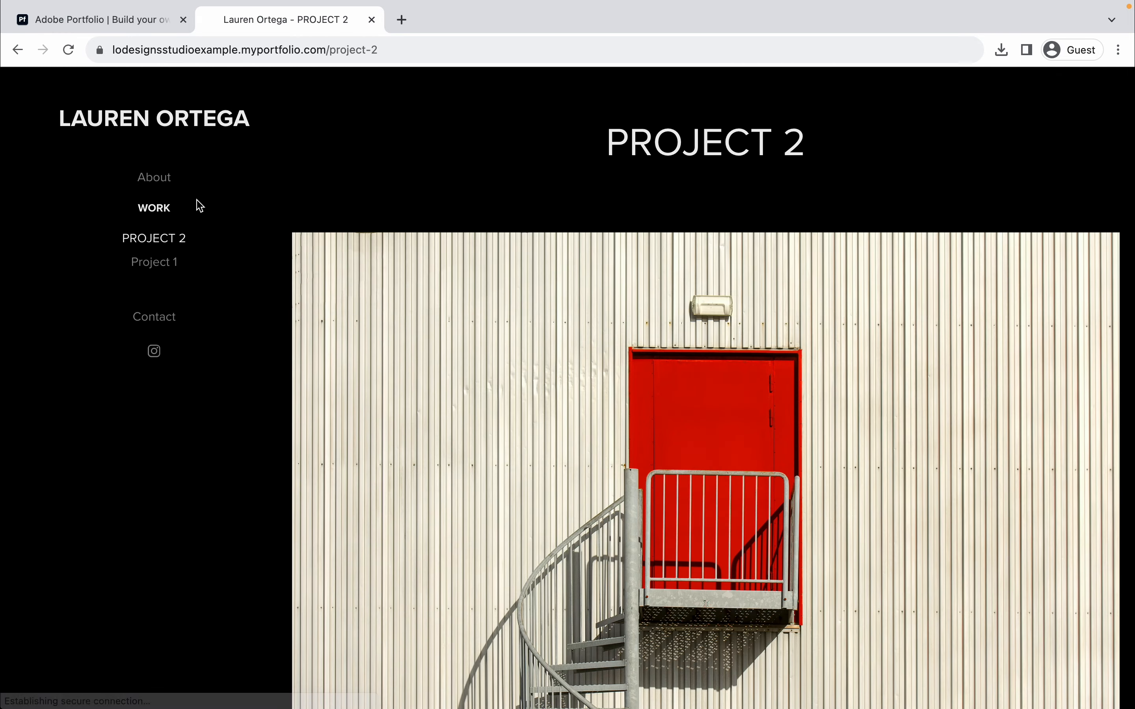
scroll(622, 333, down, 6)
scroll(622, 332, up, 8)
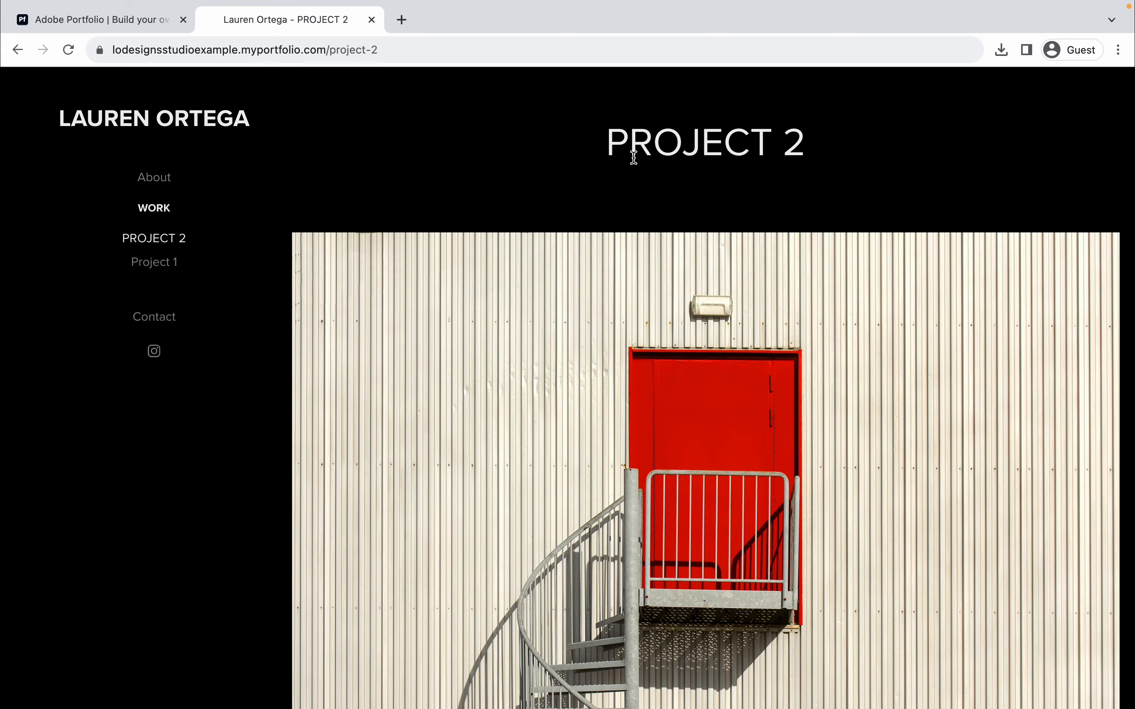
click(157, 214)
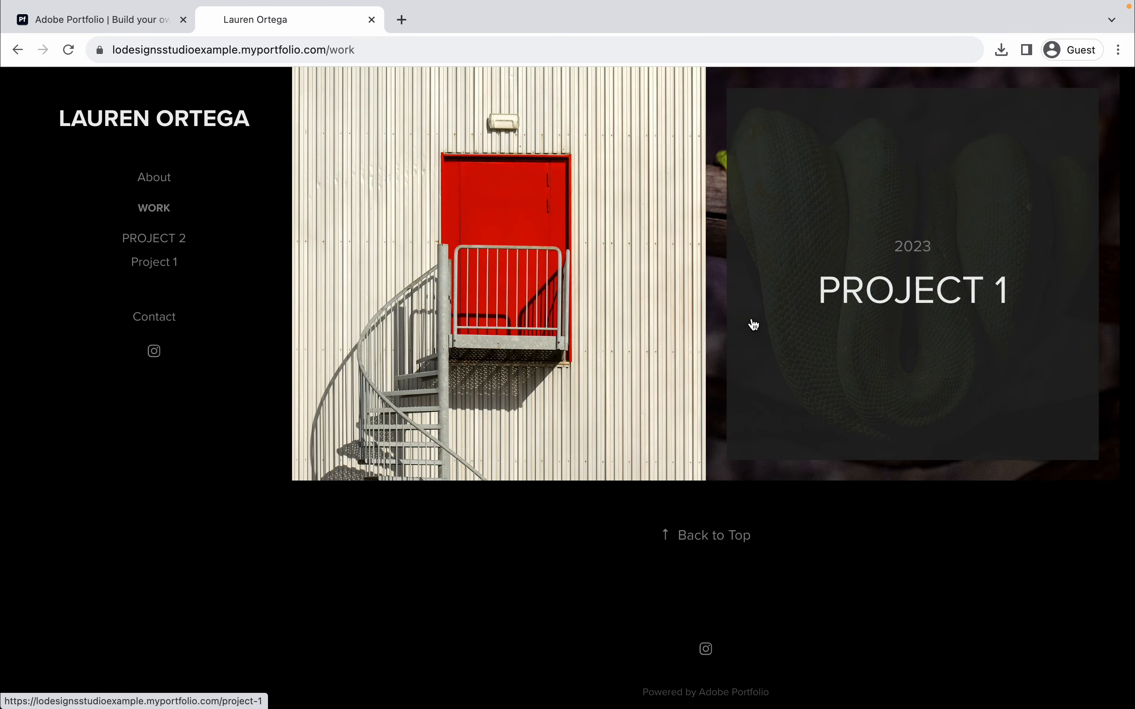
click(828, 296)
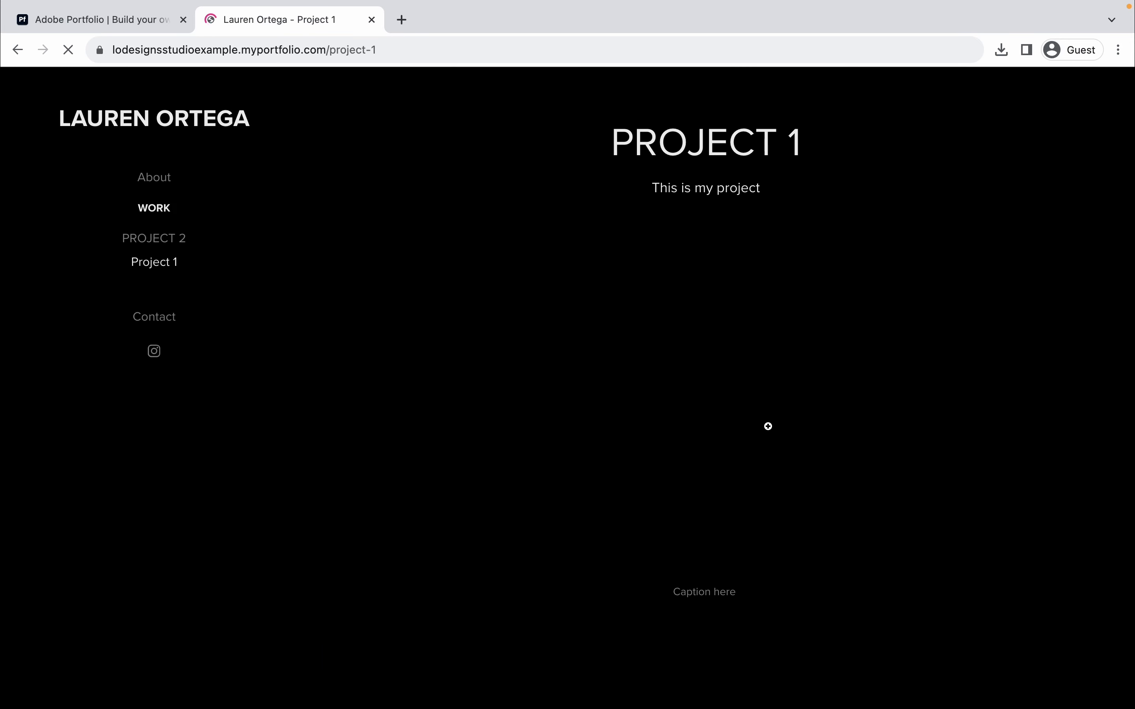
scroll(768, 426, down, 5)
scroll(759, 422, down, 10)
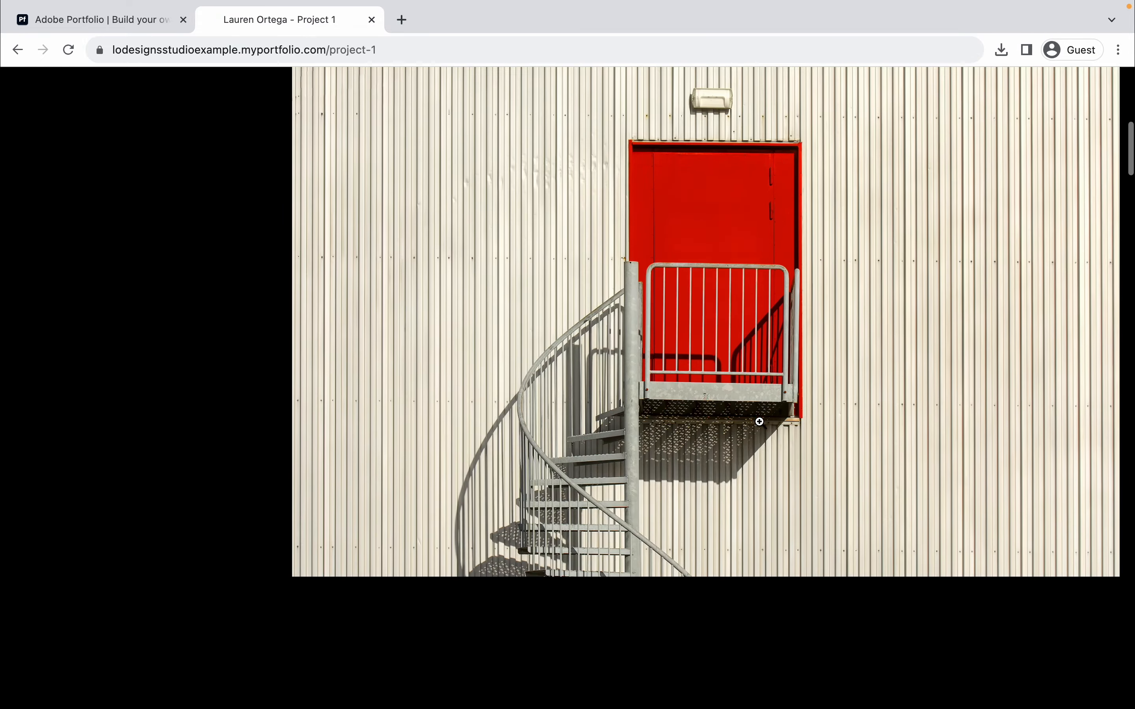
scroll(759, 421, down, 15)
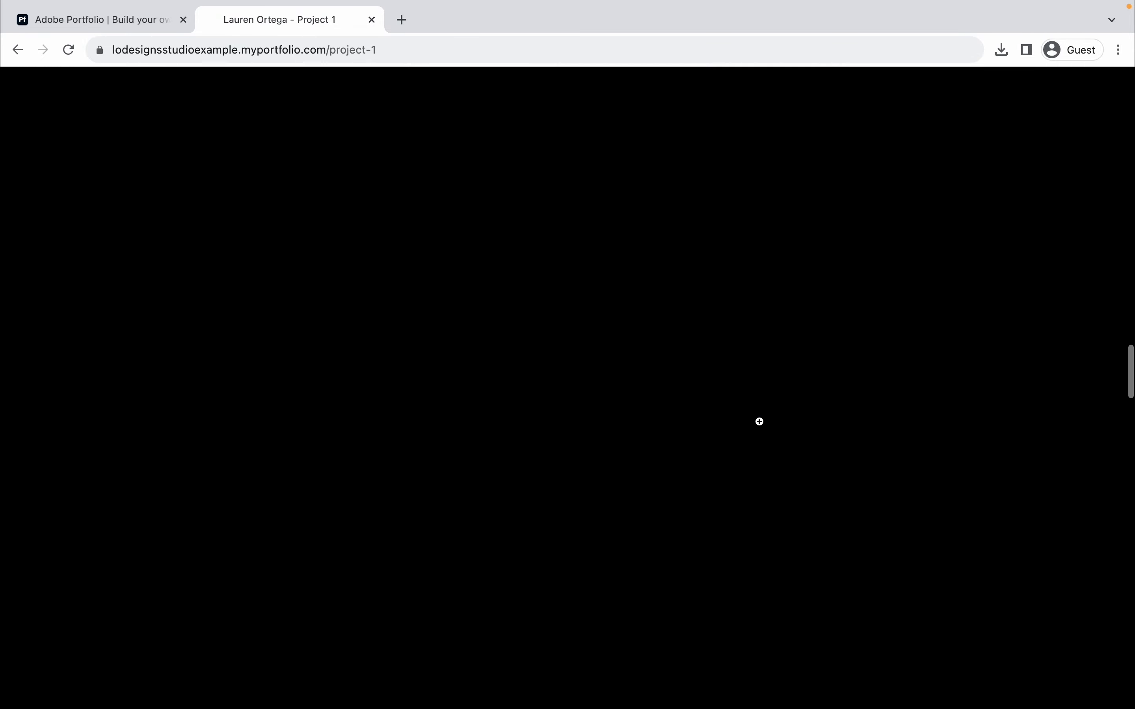
scroll(759, 421, up, 15)
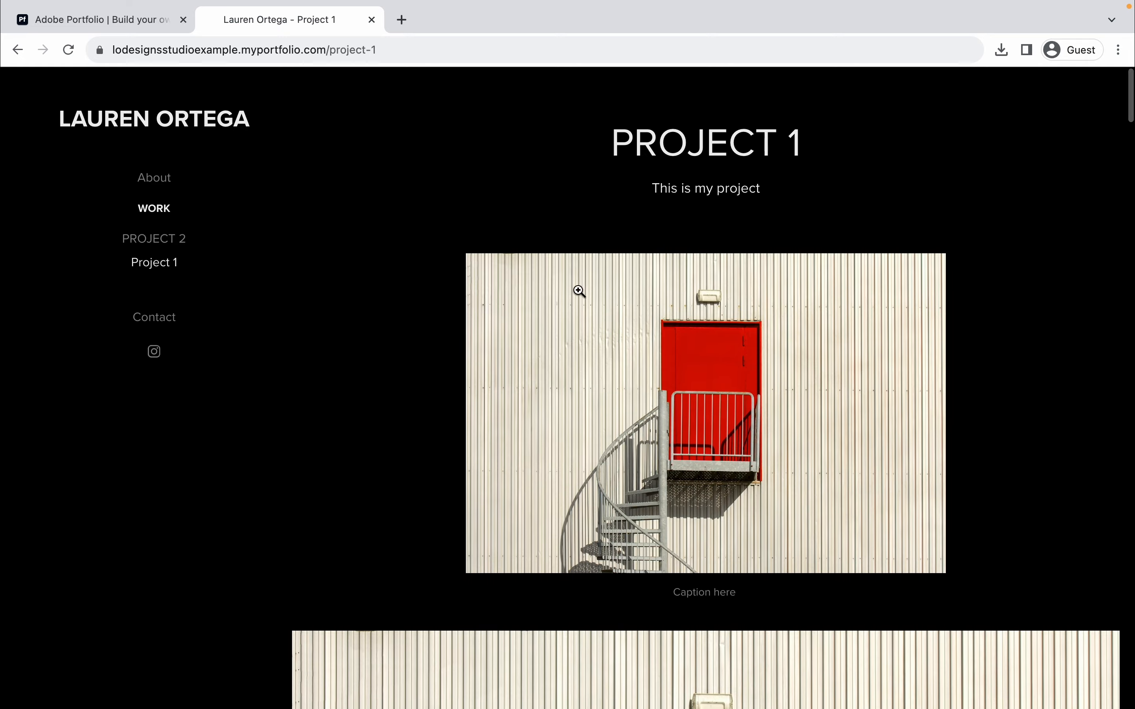
click(219, 123)
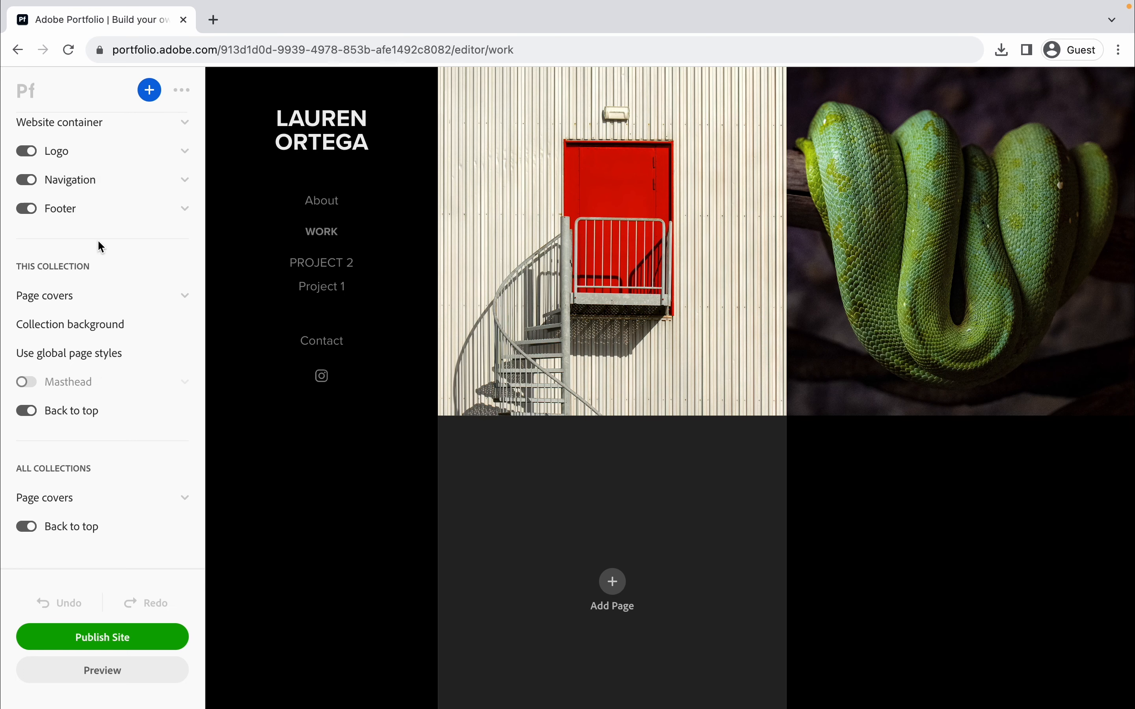
- Back in the portfolio editor, browse the available themes and switch the site to the Thomas theme
scroll(100, 247, up, 5)
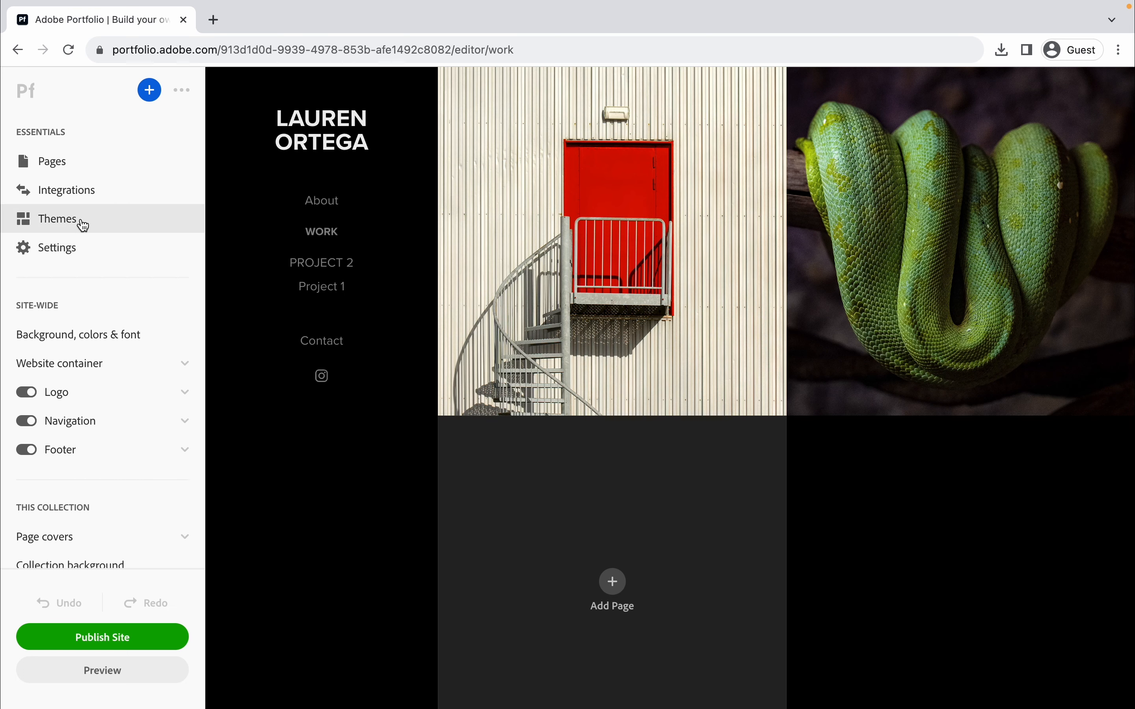
click(81, 220)
scroll(480, 390, down, 3)
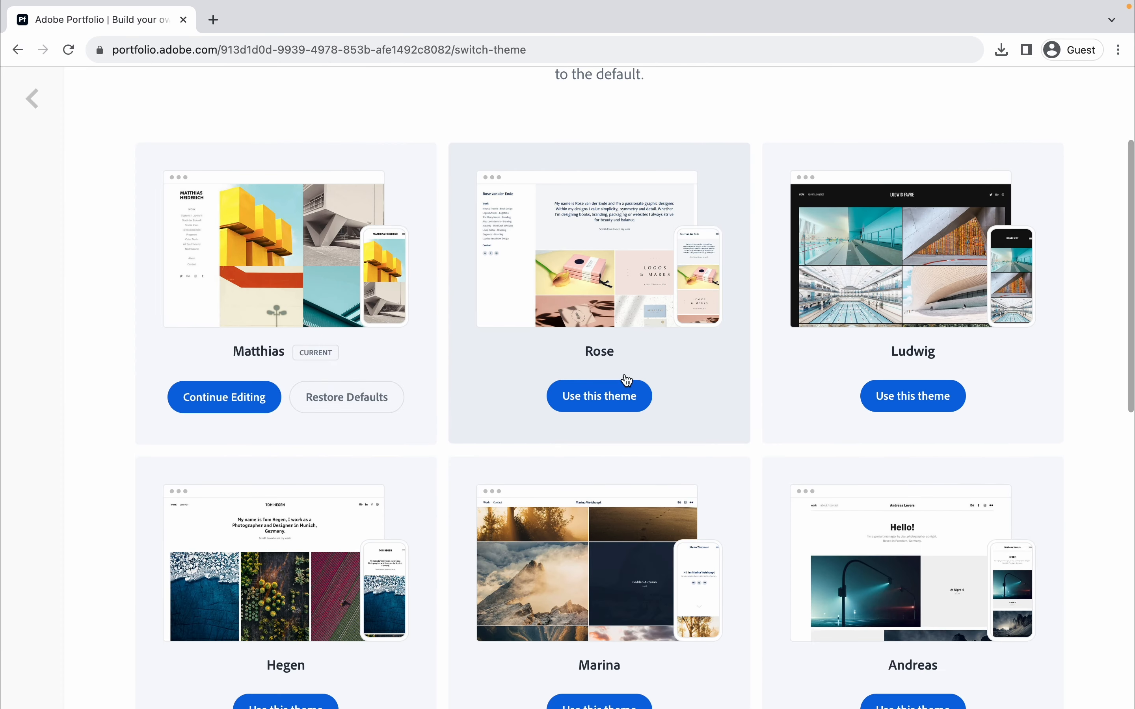
scroll(626, 377, down, 4)
scroll(626, 379, down, 10)
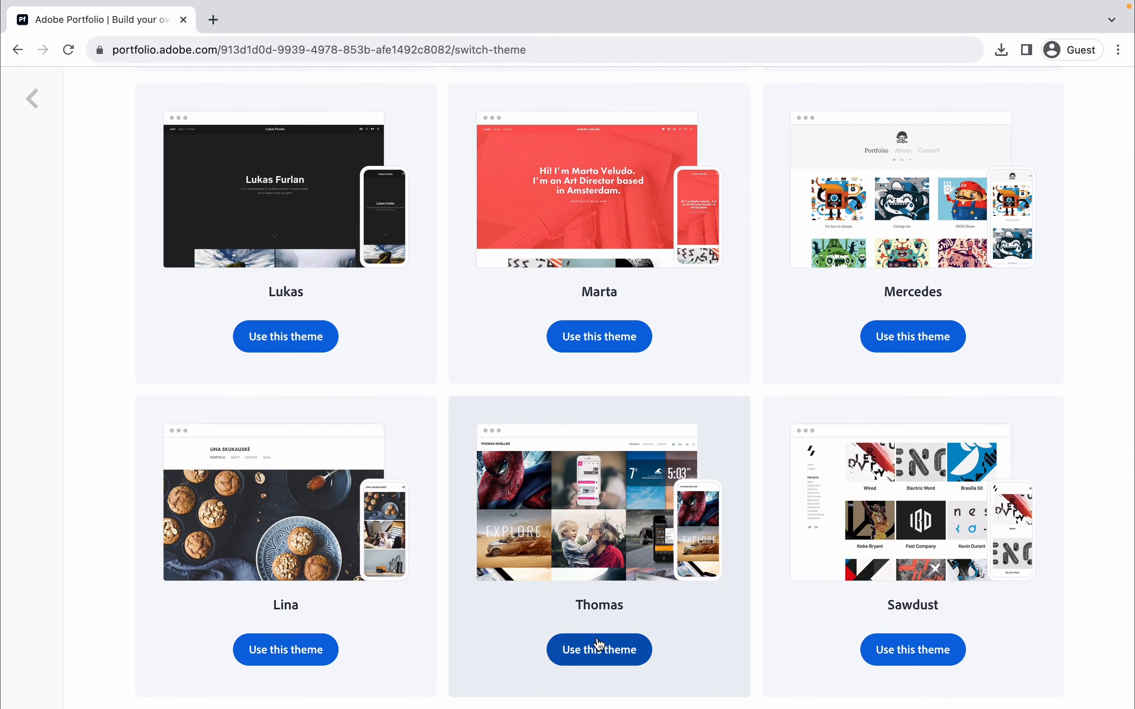
click(598, 657)
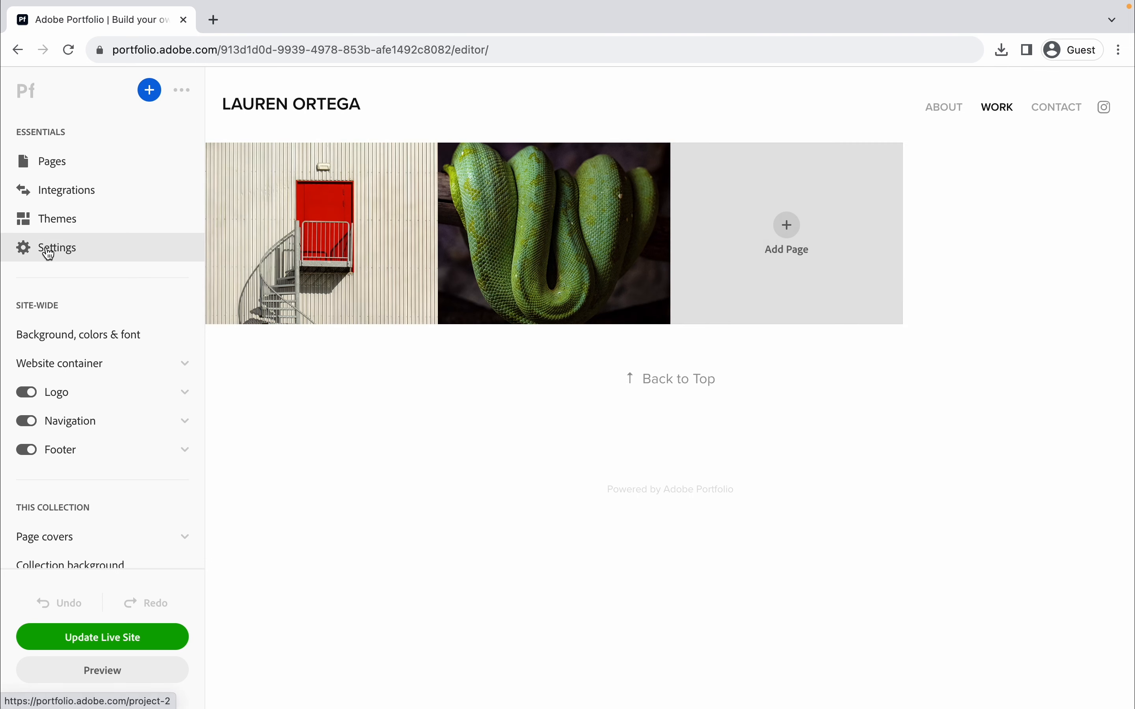
- Apply the Dark color scheme in the site-wide background, colors and font settings
scroll(85, 347, down, 2)
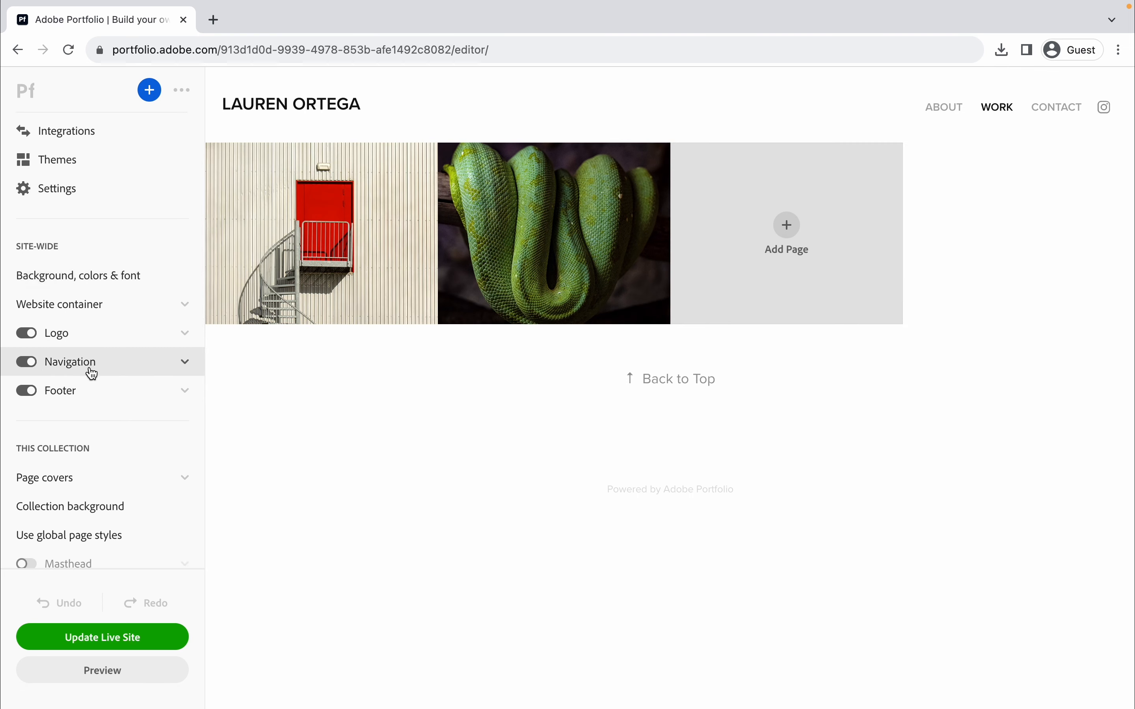
scroll(99, 276, up, 1)
scroll(78, 206, up, 1)
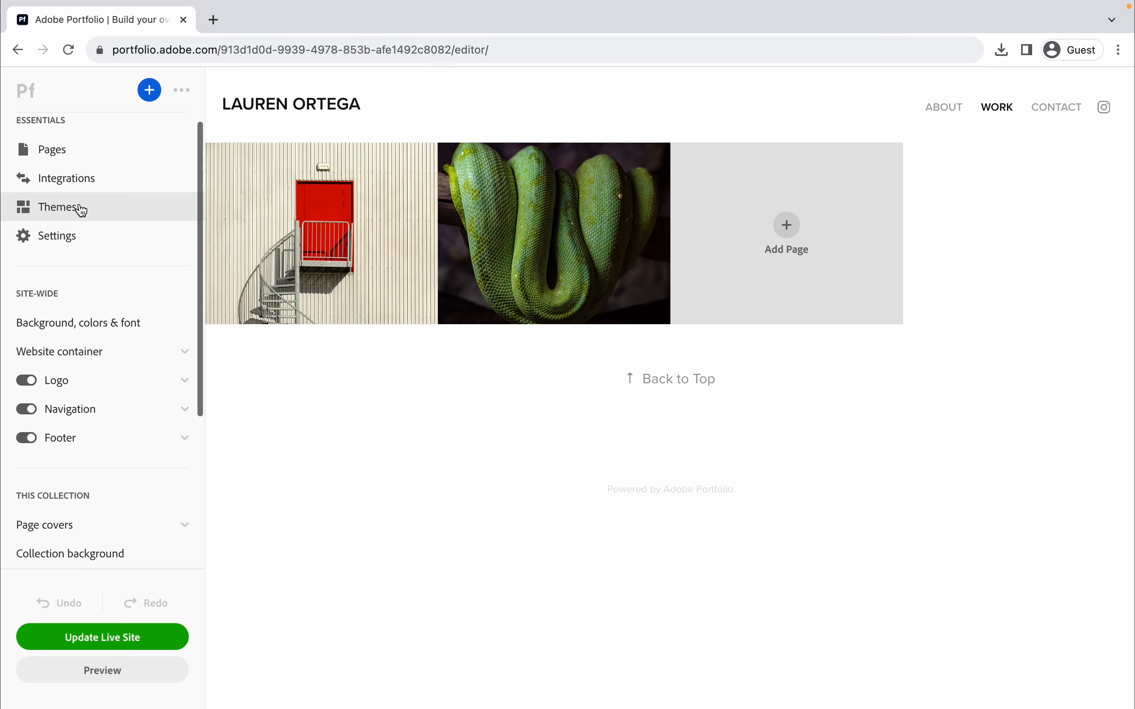
click(69, 325)
click(88, 248)
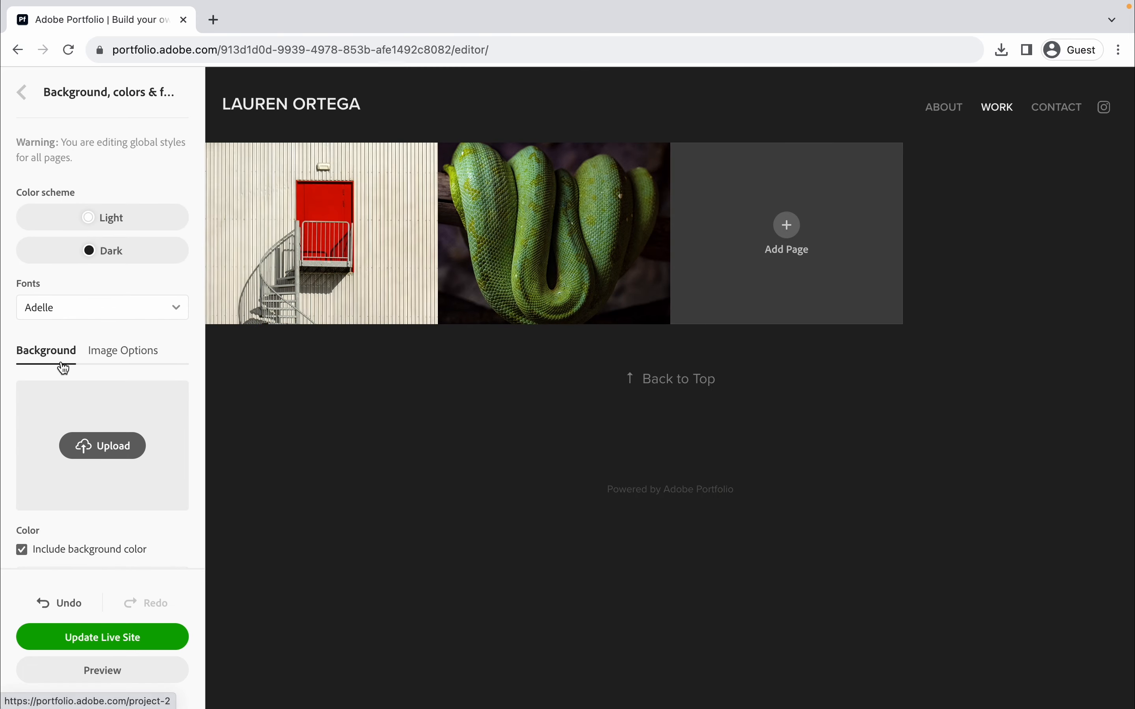
click(34, 97)
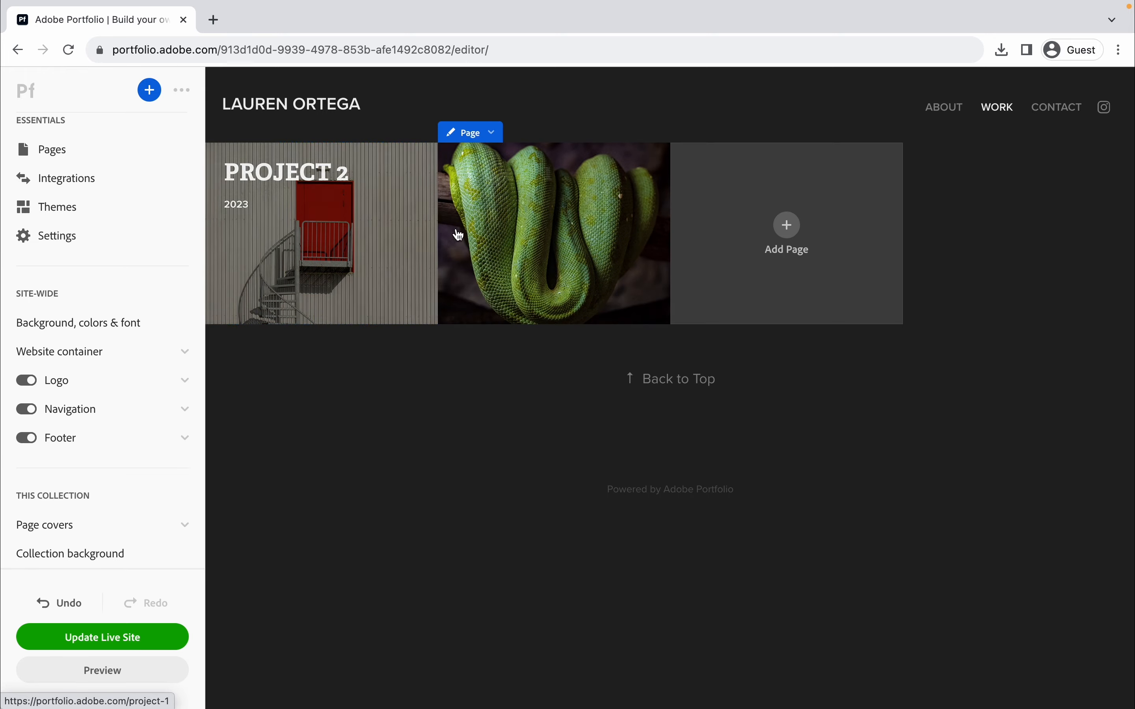
- Examine the Project 2, Contact and About pages in the new theme and return to the Work collection
click(430, 241)
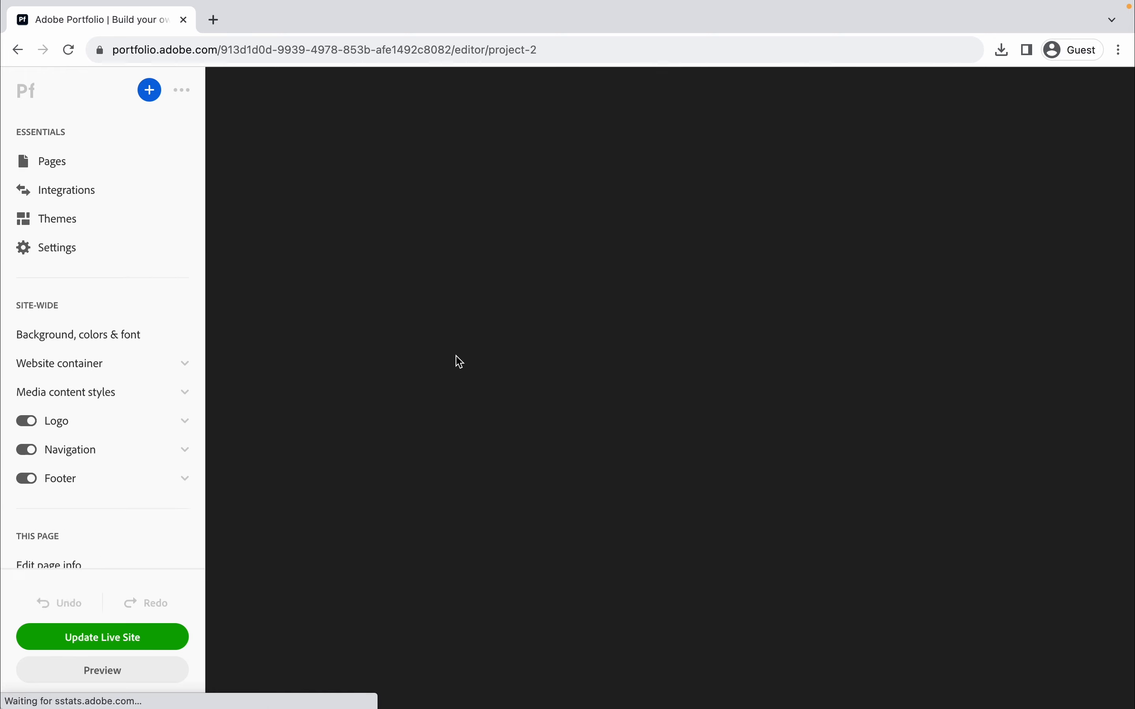
scroll(458, 362, up, 10)
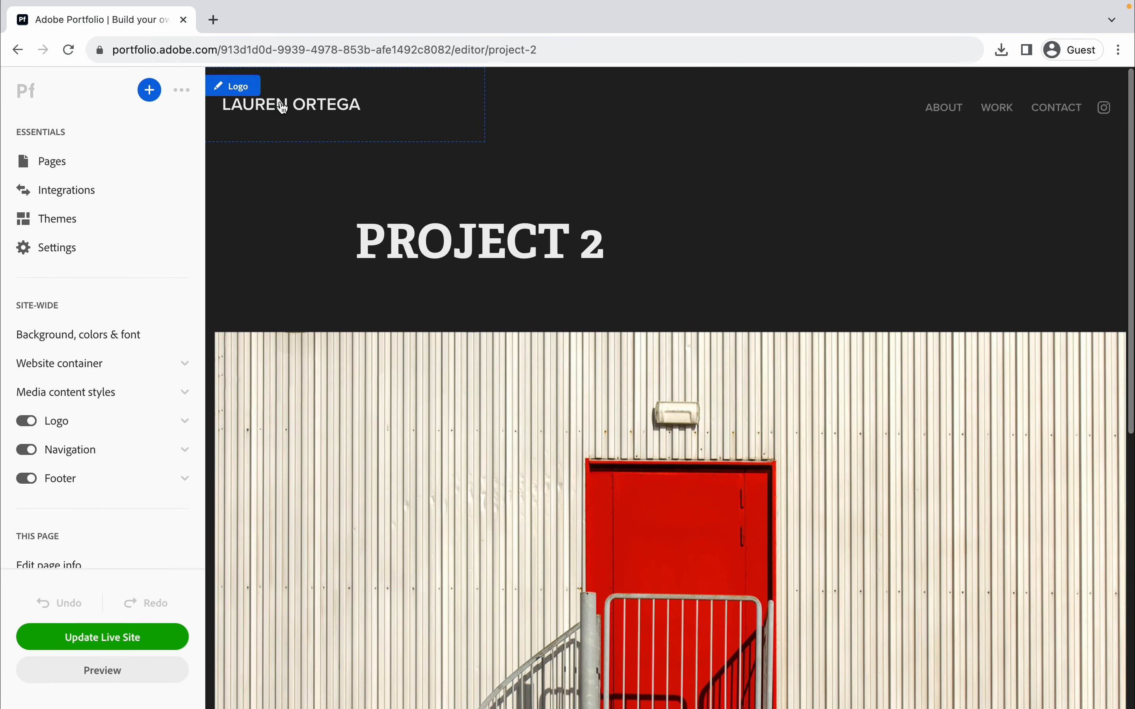
click(246, 106)
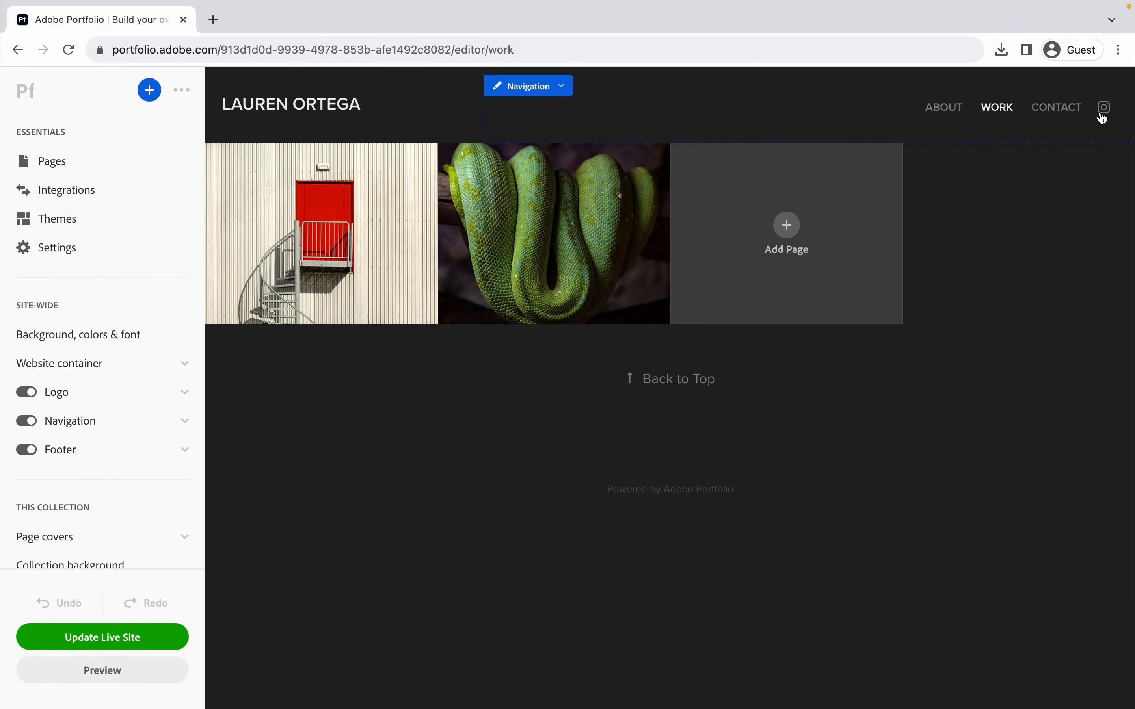
click(1060, 109)
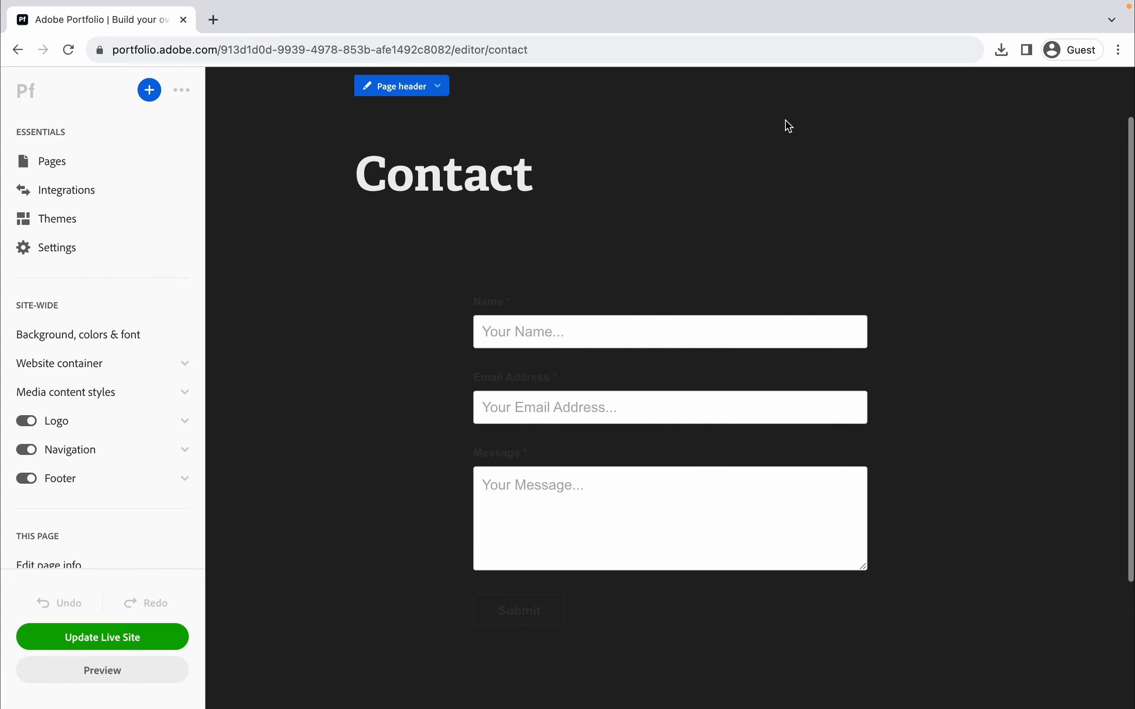
click(942, 109)
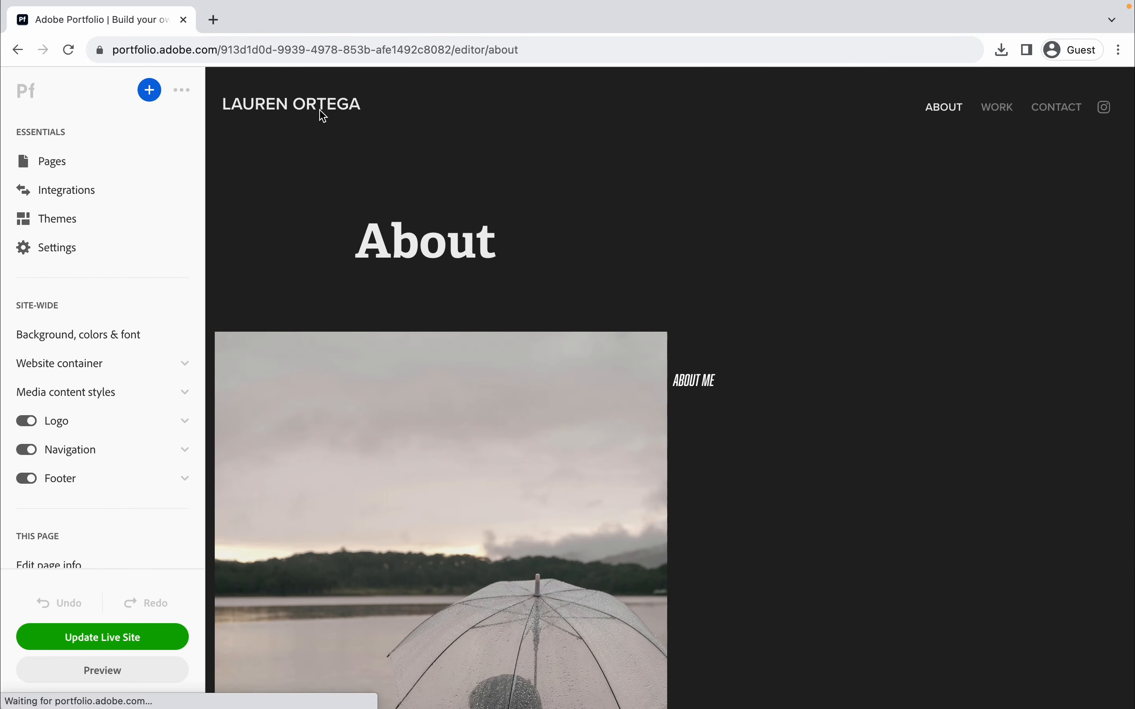
click(277, 121)
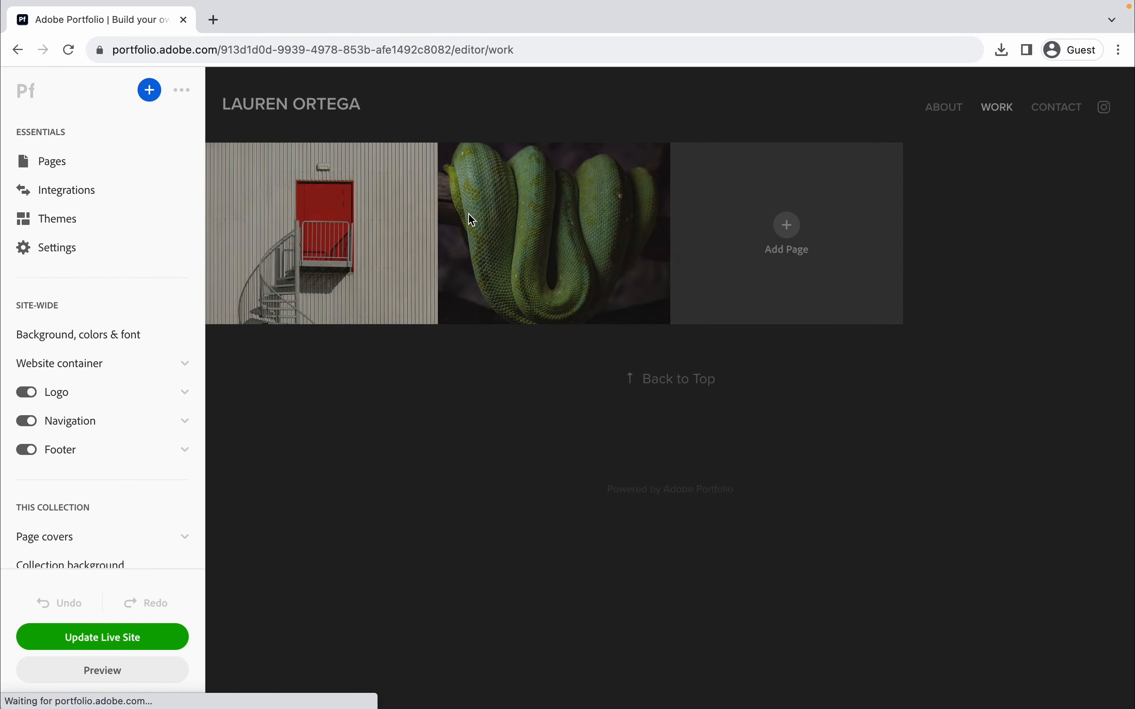
- Set the Work collection's page cover layout to 3 columns, keeping the gutters at 0%
scroll(126, 364, down, 3)
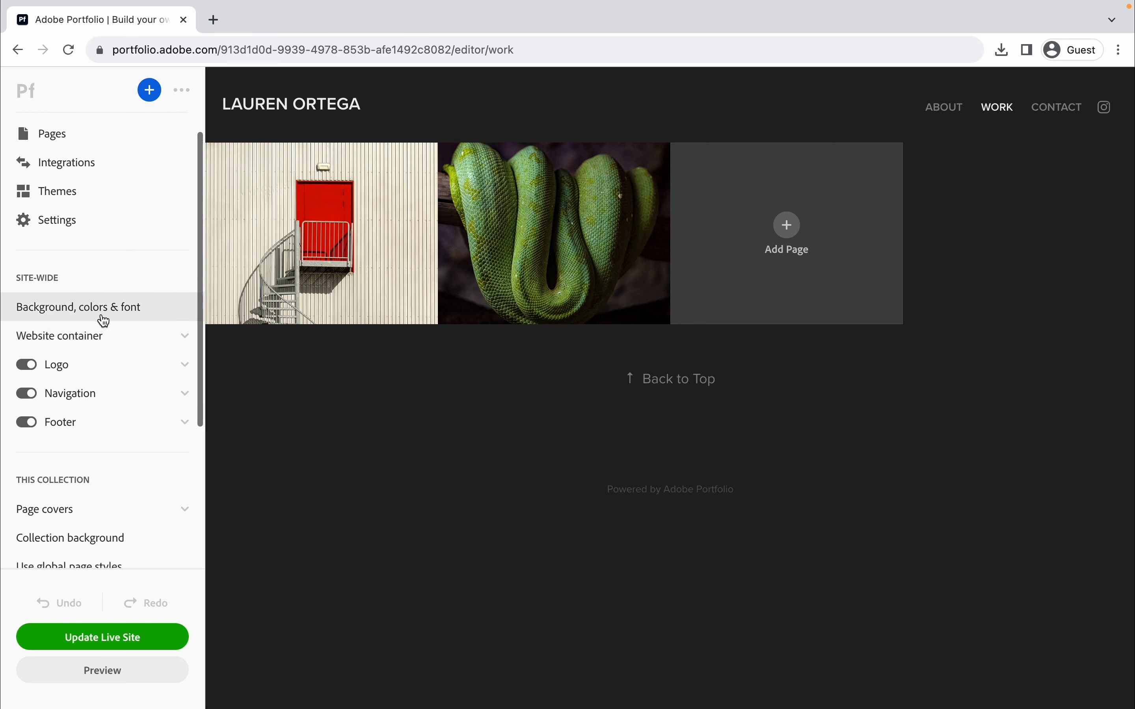
scroll(101, 286, up, 2)
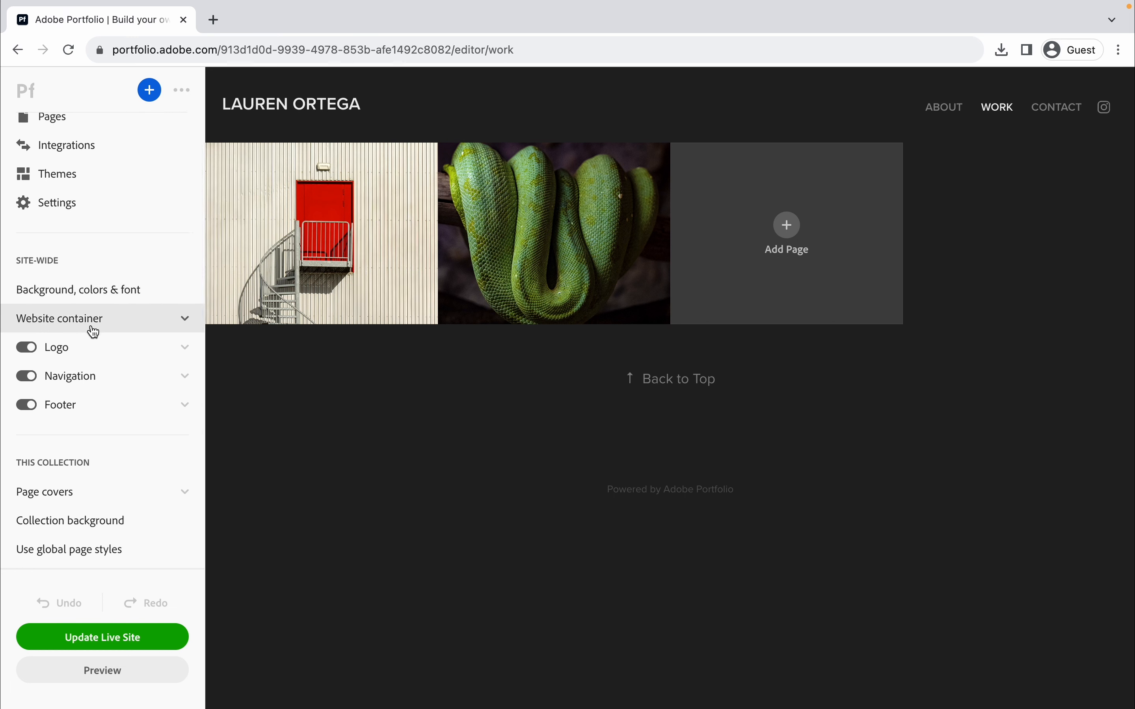
click(86, 291)
click(22, 92)
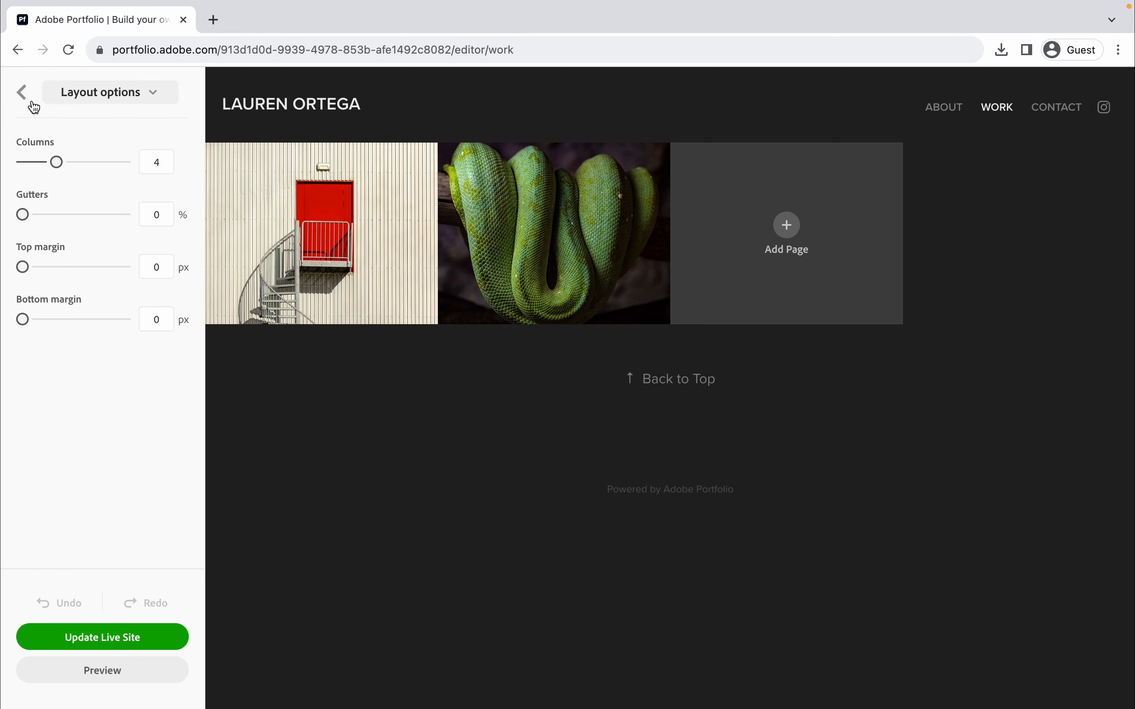
click(22, 92)
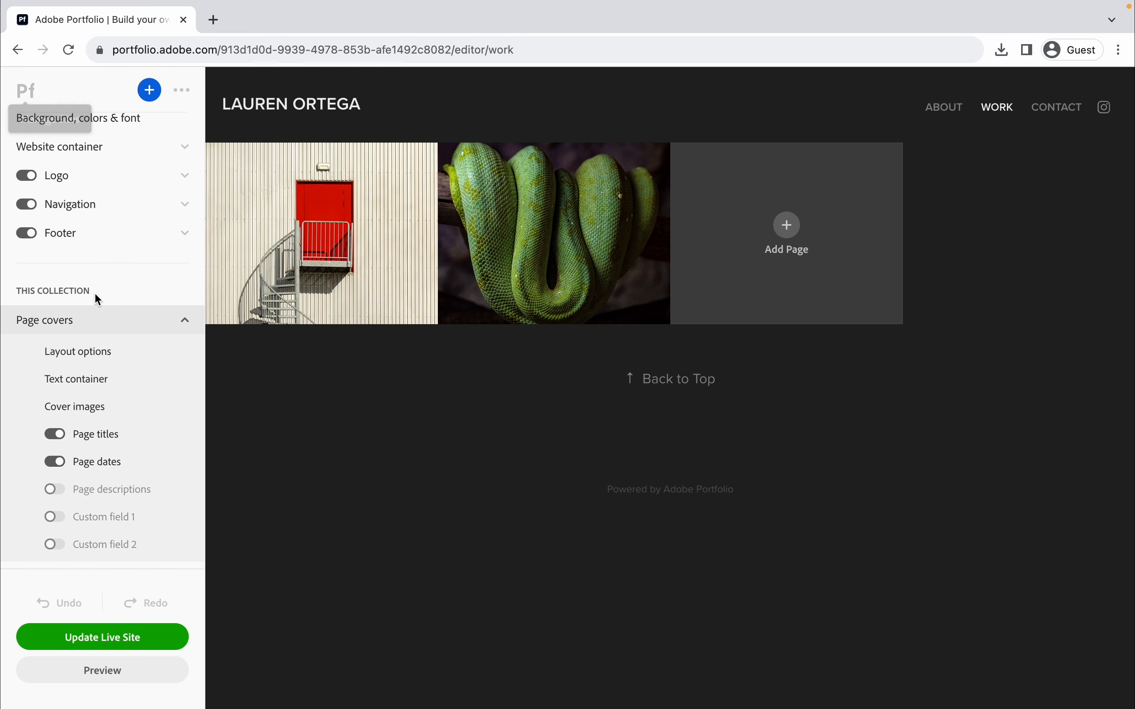
scroll(101, 300, down, 1)
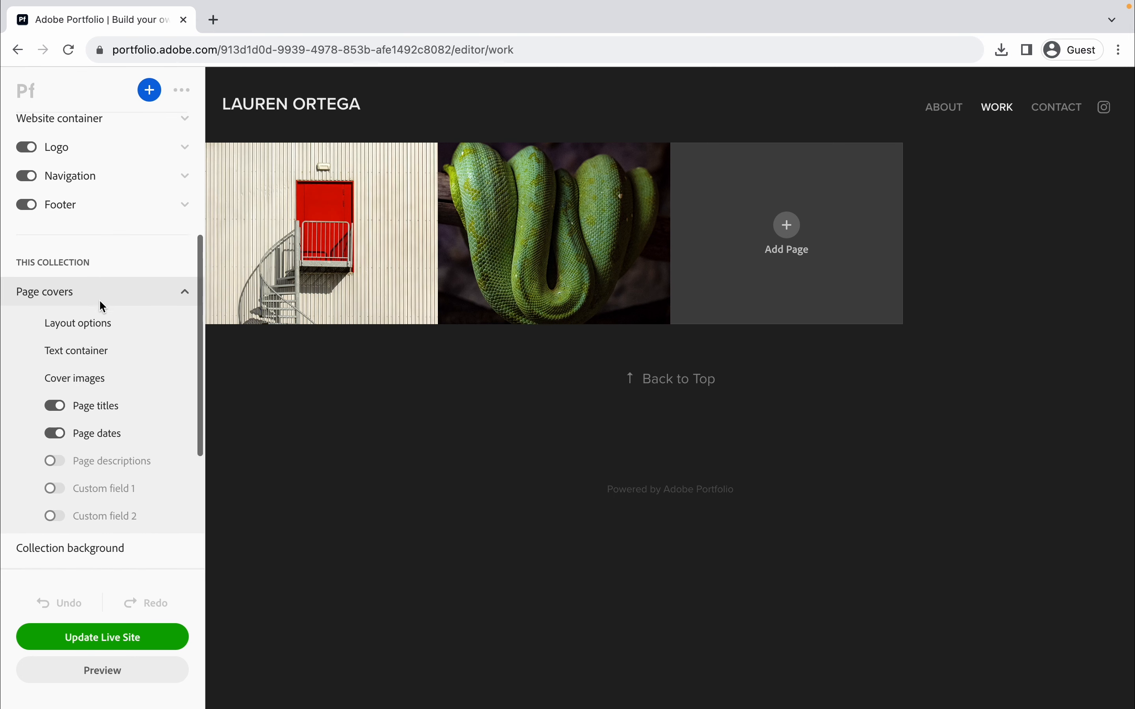
click(87, 323)
mouse_move(58, 164)
mouse_down()
mouse_move(69, 163)
mouse_move(25, 164)
mouse_move(45, 165)
mouse_up()
mouse_move(24, 215)
mouse_down()
mouse_move(34, 215)
mouse_move(14, 219)
mouse_up()
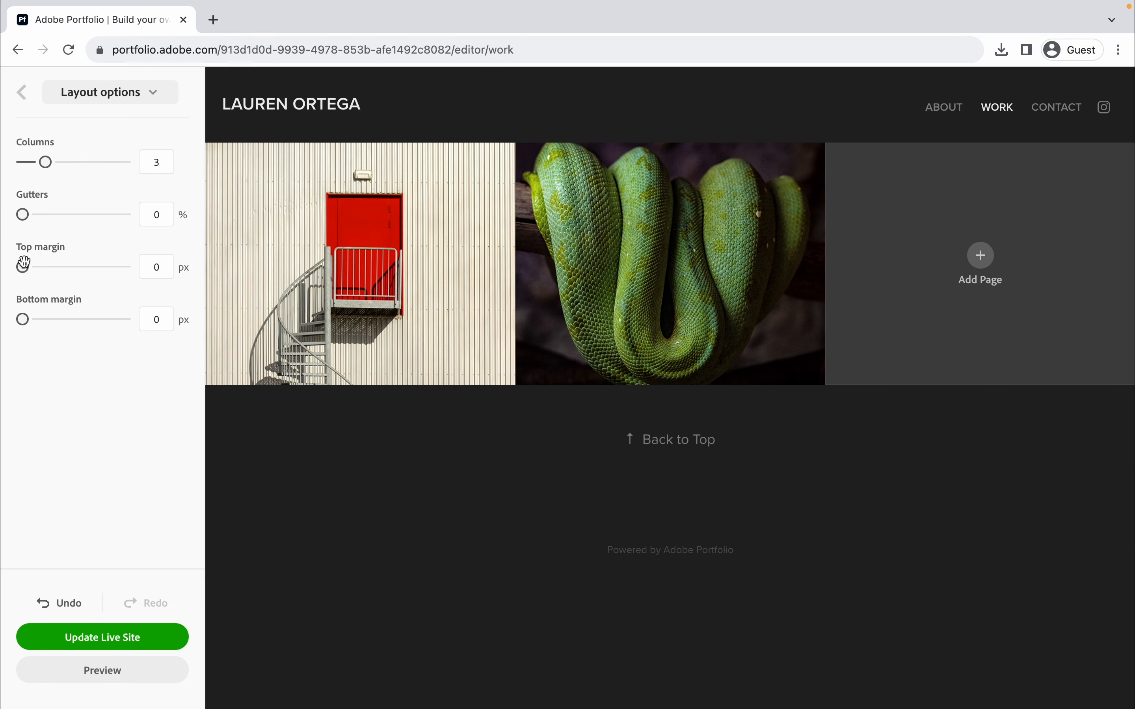
click(46, 93)
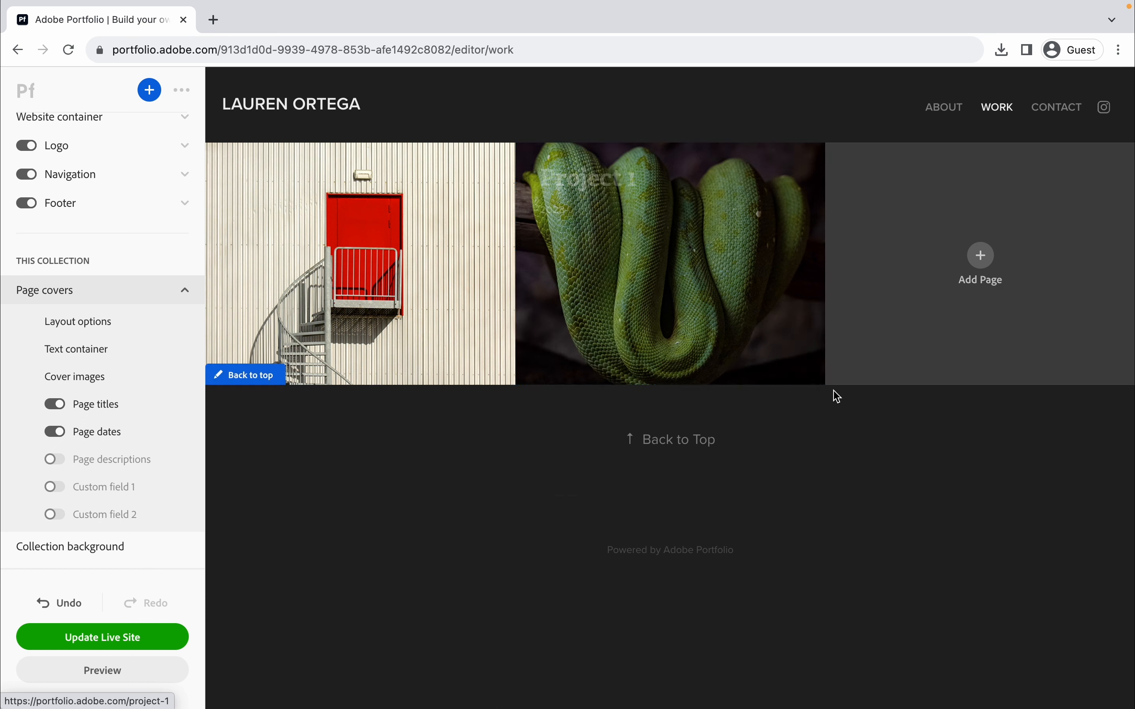
- Add a custom page titled "Project 3" to the Work collection
click(904, 298)
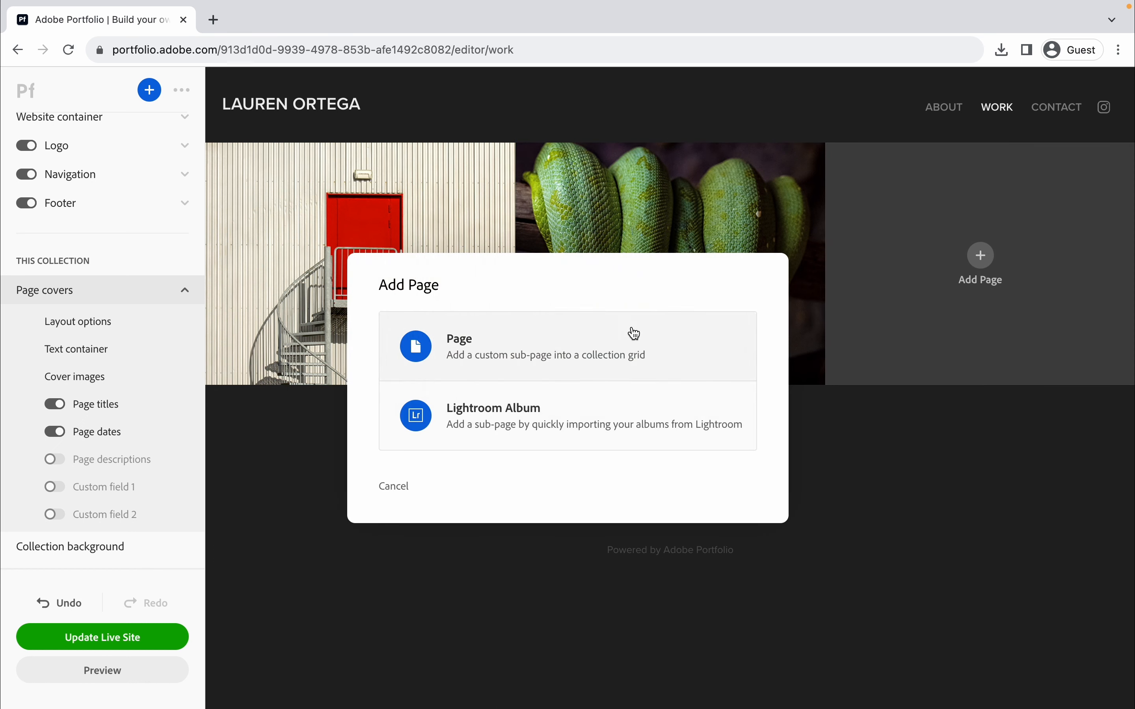
click(546, 357)
text(Project)
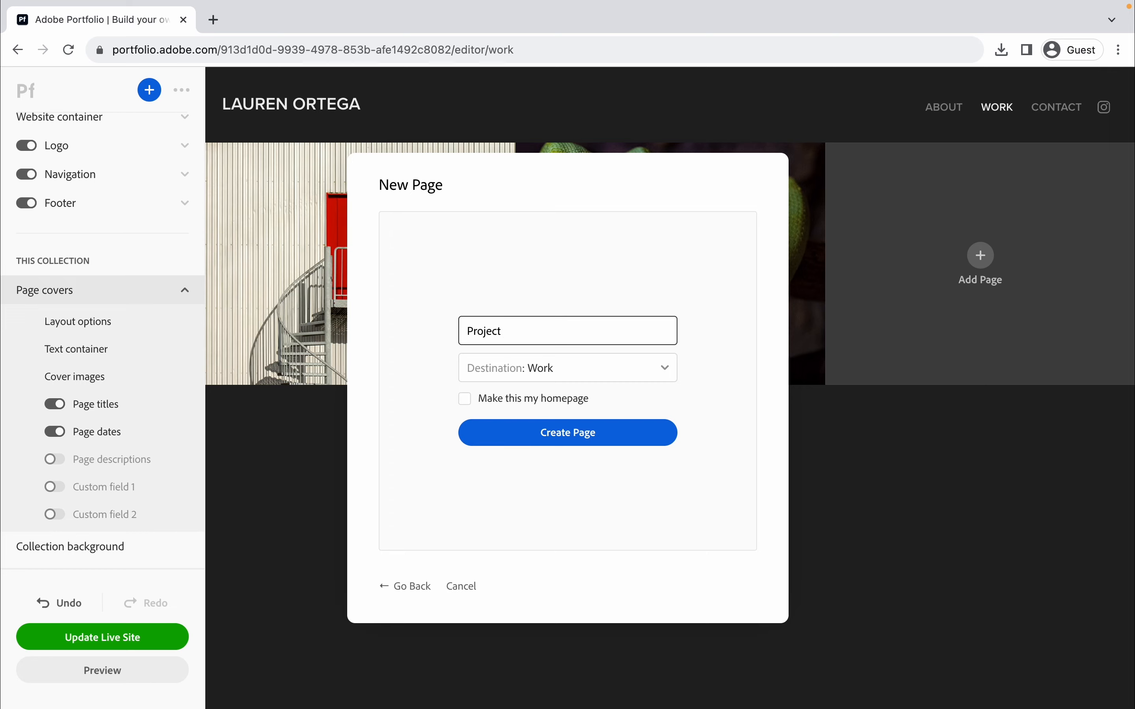
text( 3)
click(548, 432)
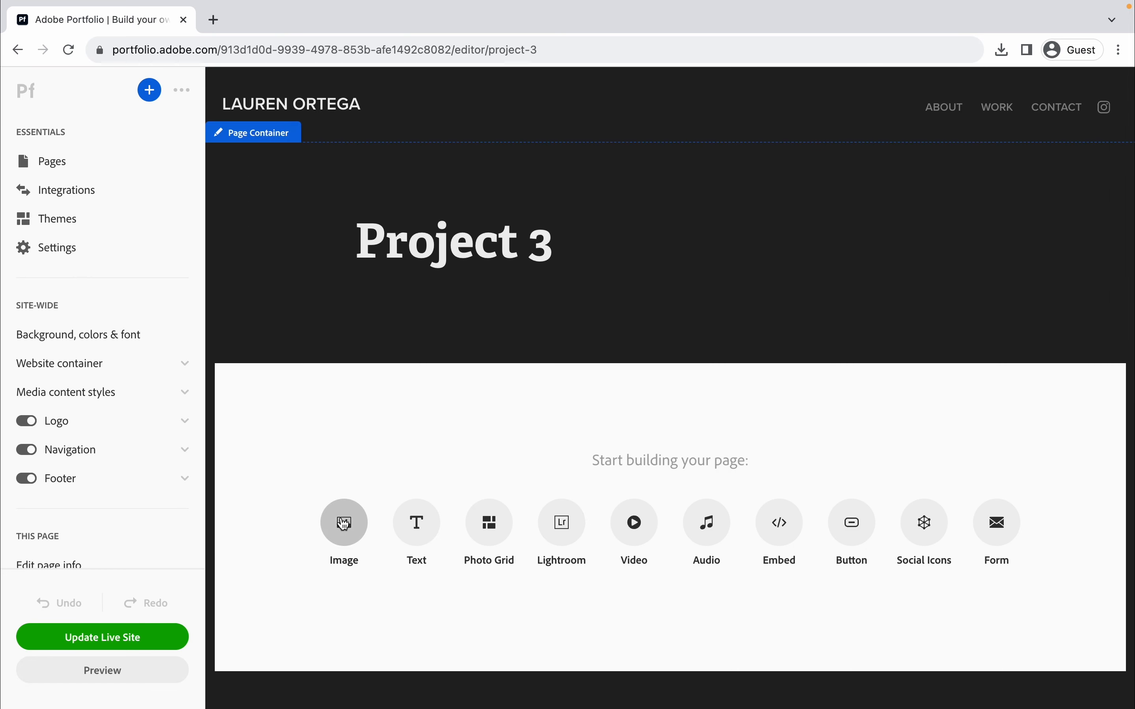
- Insert the image pexels-stay...6349257.jpg from the example folder into the Project 3 page and check how it looks
click(343, 523)
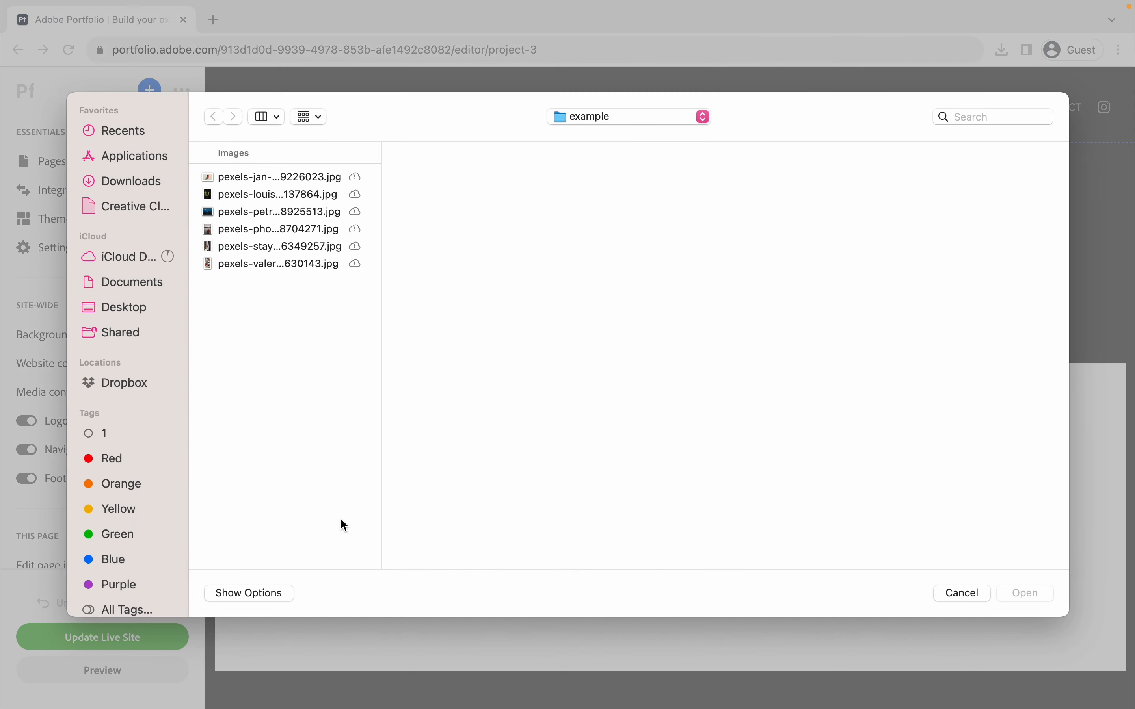
click(264, 247)
click(1032, 599)
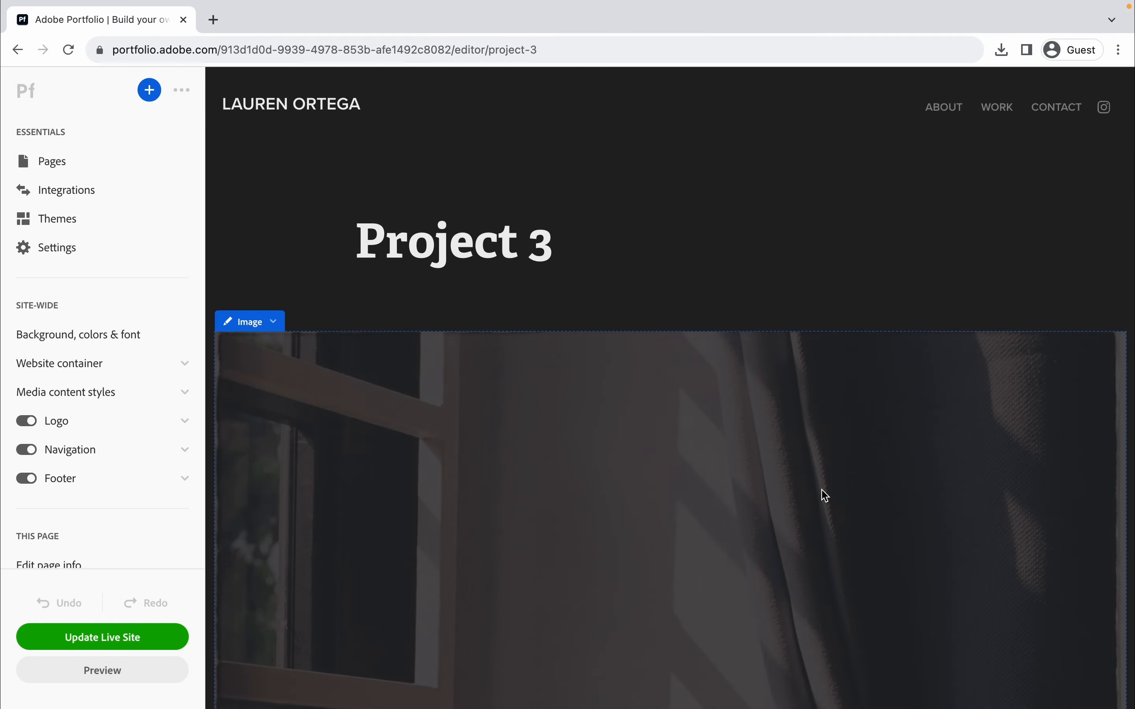
scroll(691, 456, down, 5)
scroll(692, 451, up, 6)
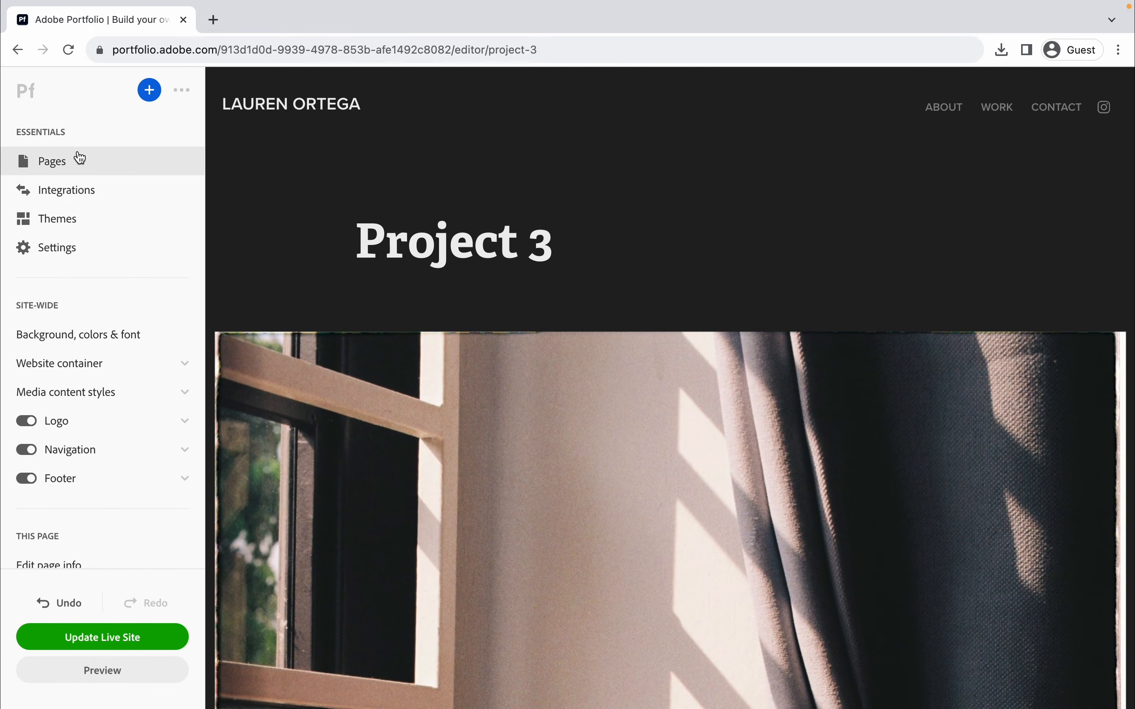
- Create a new collection titled "Private" without making it the homepage
click(81, 174)
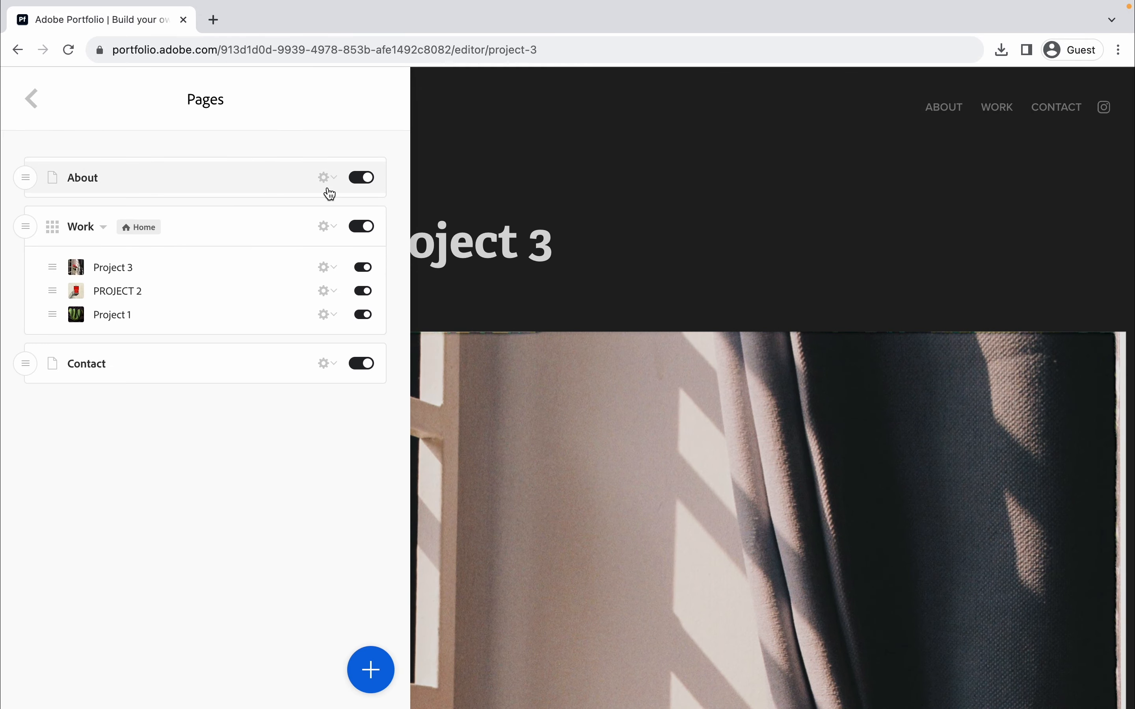
click(327, 227)
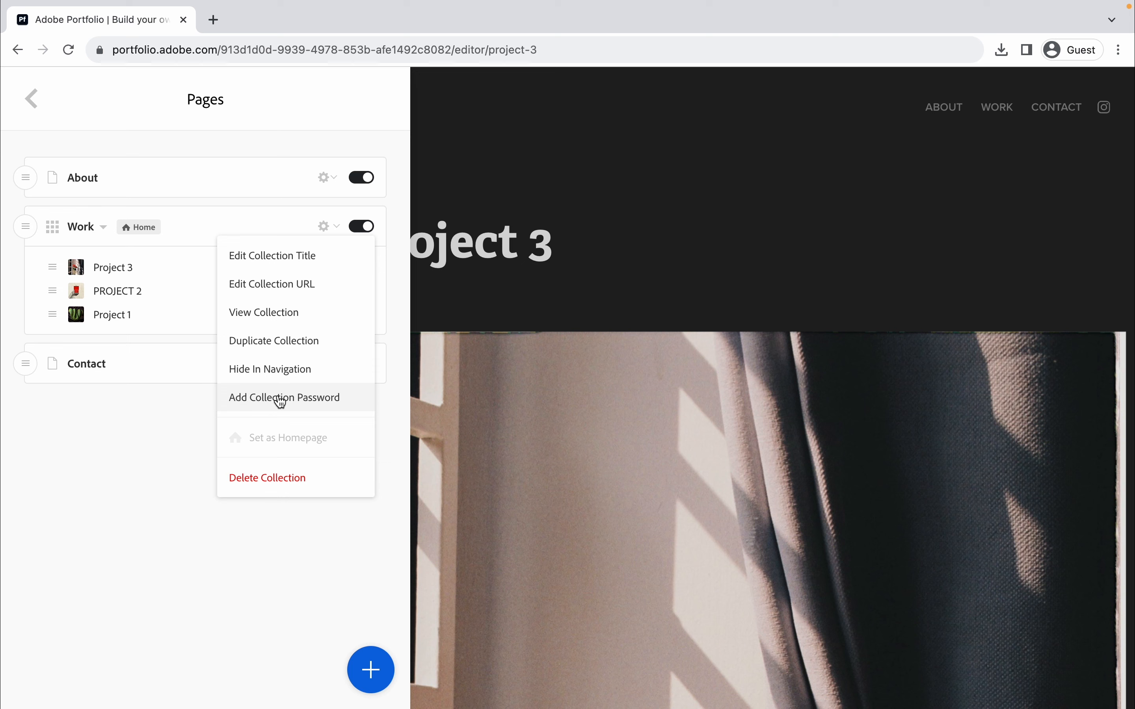
click(368, 651)
click(491, 431)
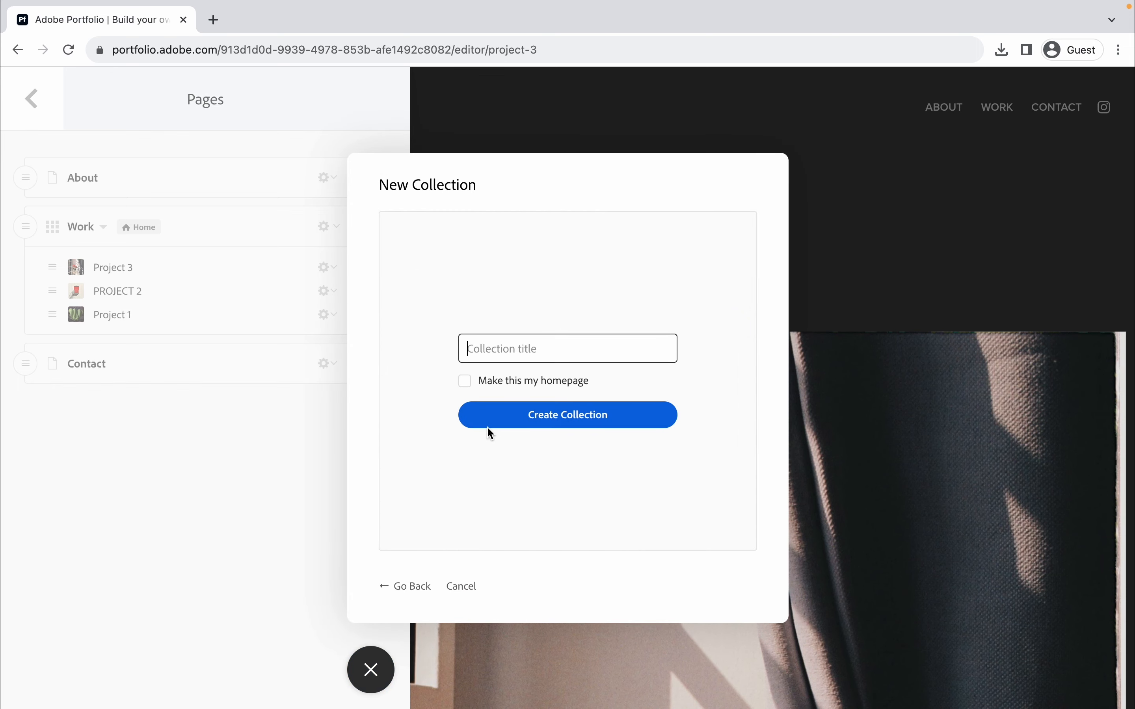
text(A)
key(BackSpace)
text(Private)
click(489, 425)
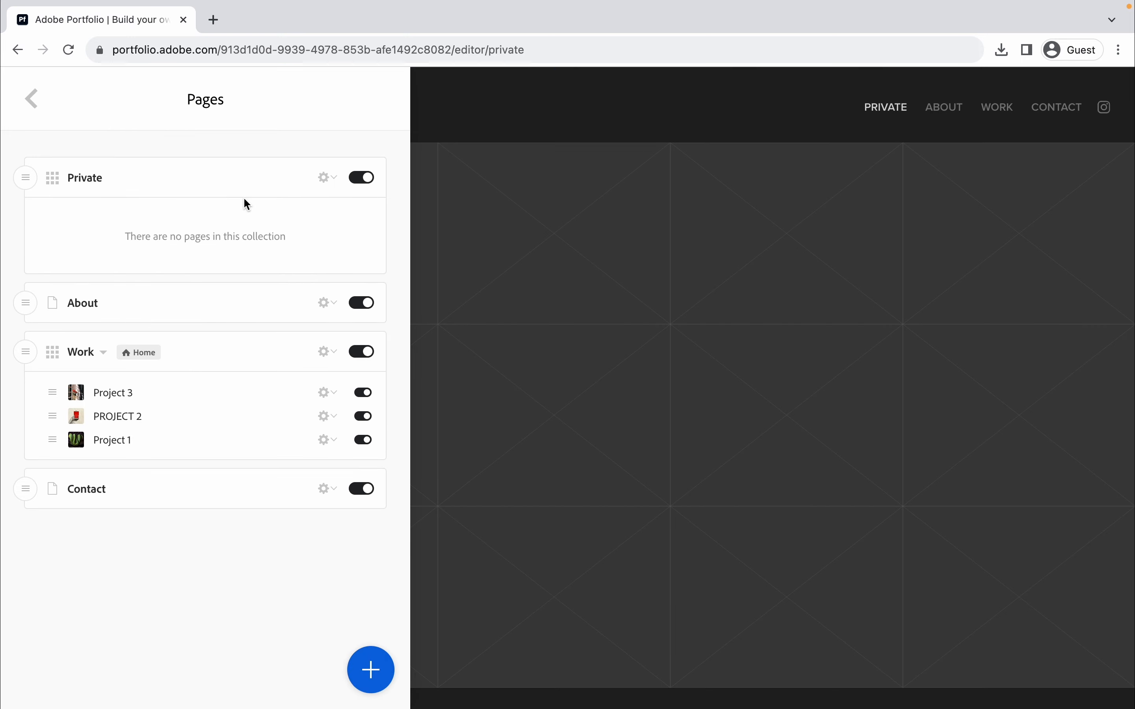
- Add a custom page titled "Project 1" to the Private collection
click(459, 251)
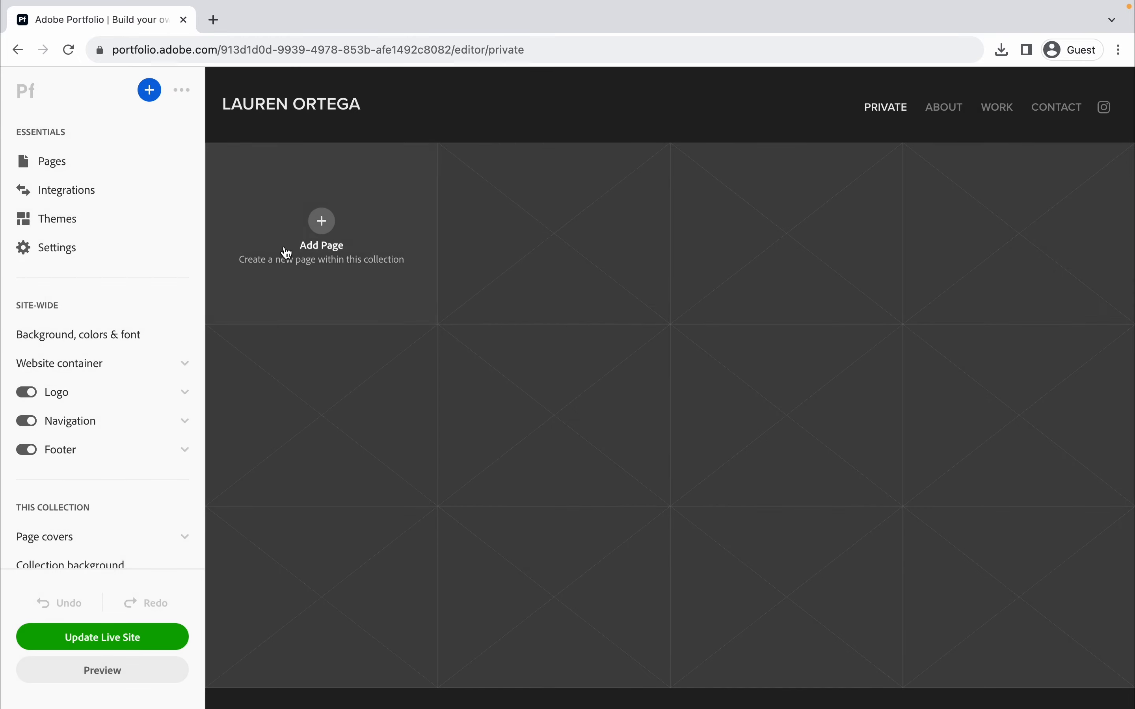
click(300, 249)
click(576, 331)
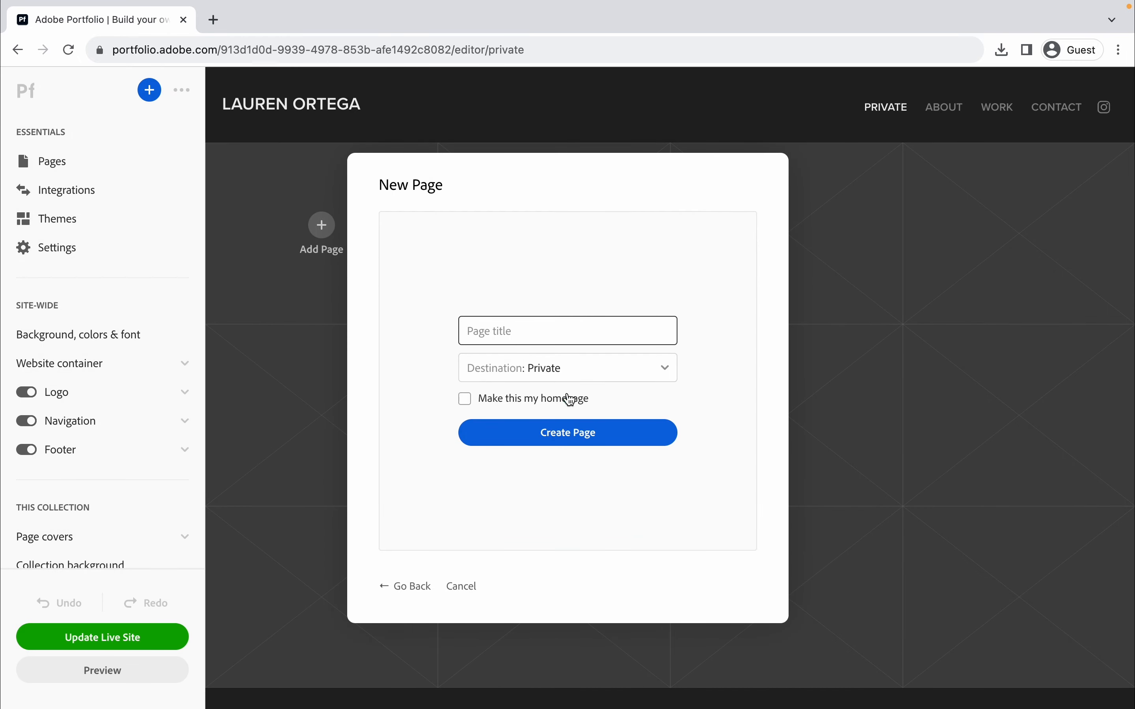
text(Project 1)
click(587, 431)
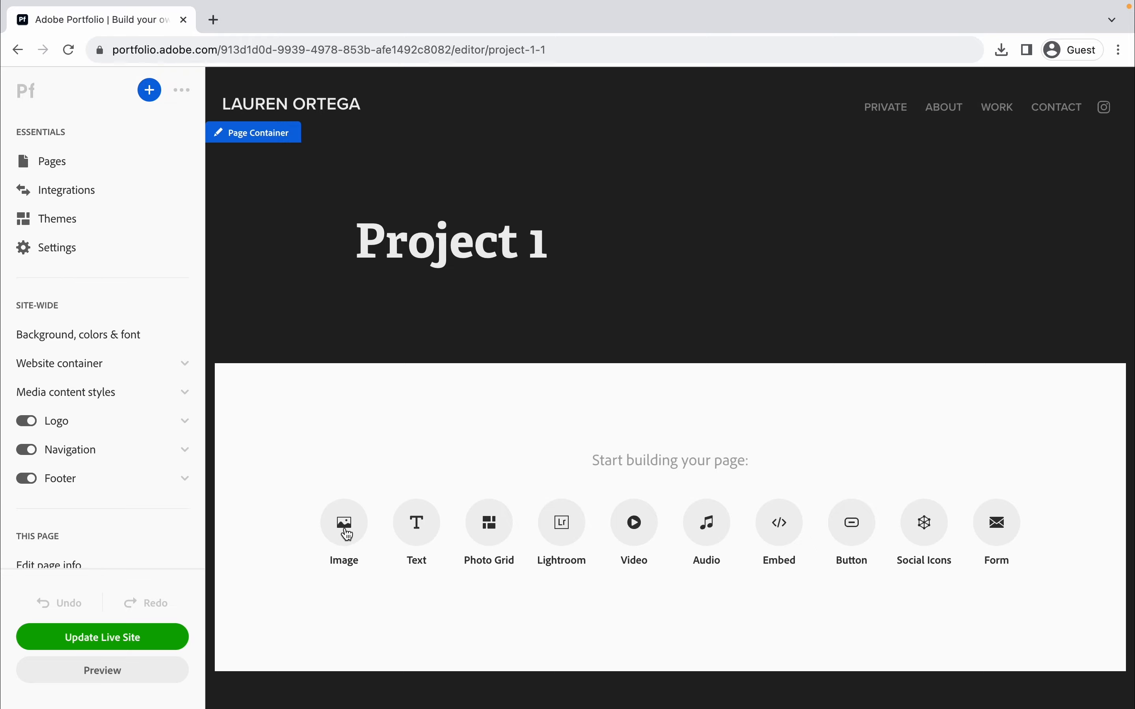
- Insert the umbrella photo, pexels-pho...8704271.jpg, from the example folder into the Private collection's Project 1 page
click(348, 535)
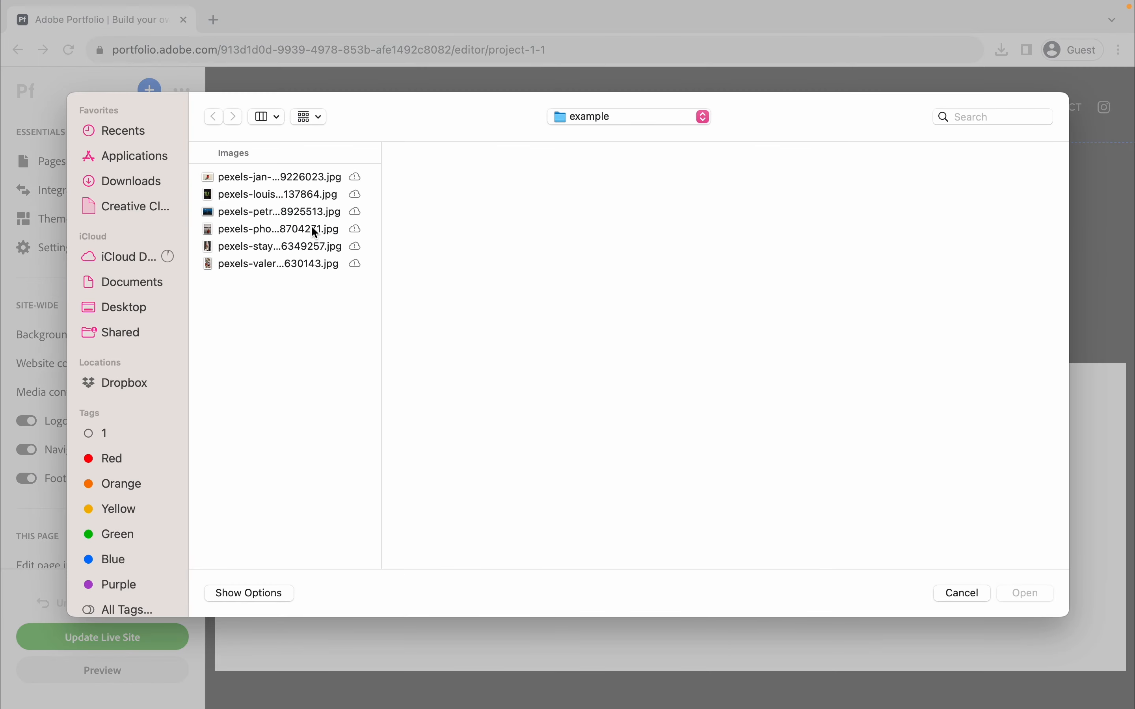
click(312, 229)
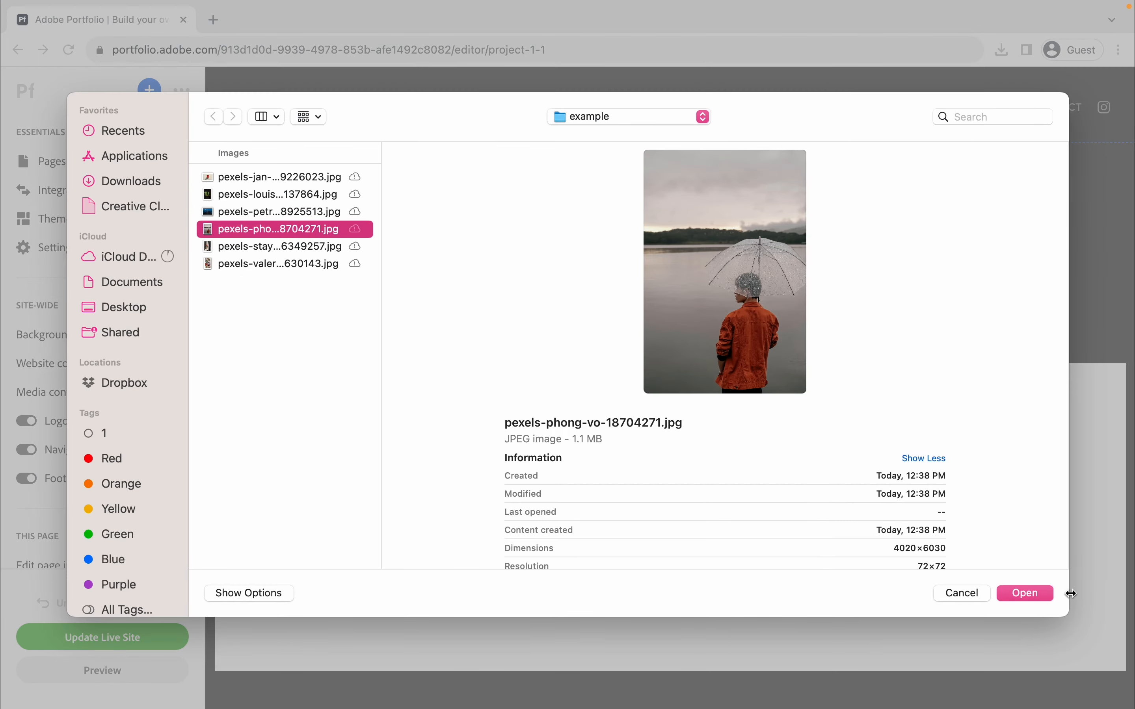
click(1024, 592)
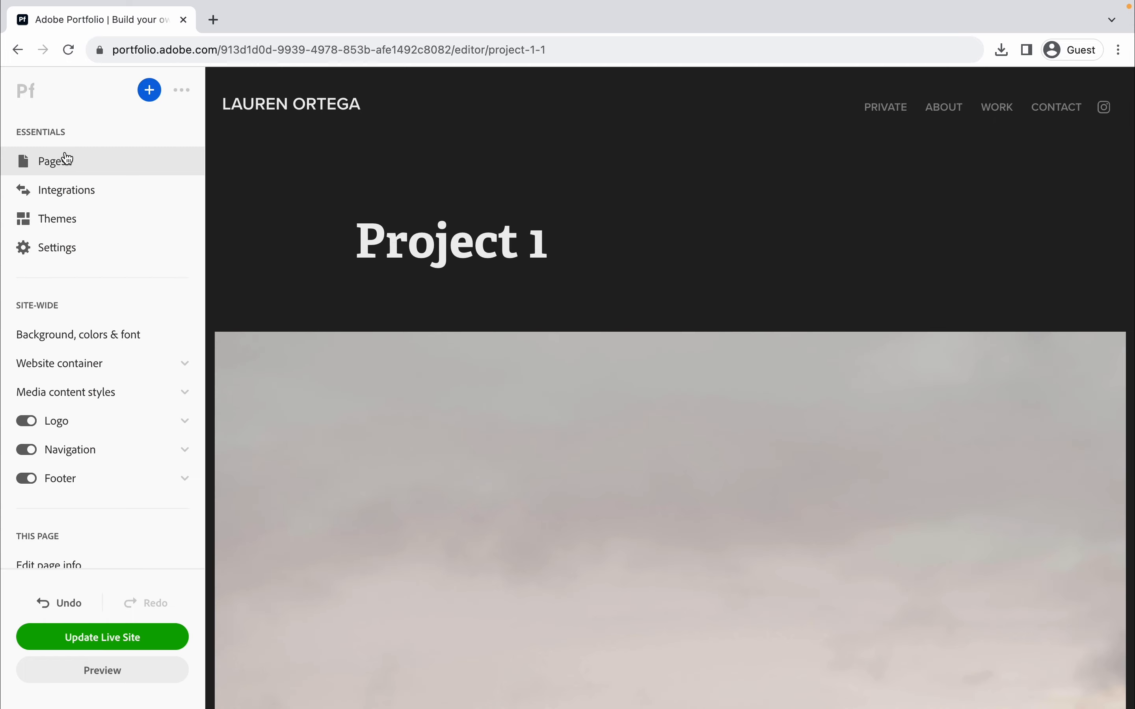
- Examine the Private collection's options, including the collection password and navigation visibility, and view the collection page
click(62, 160)
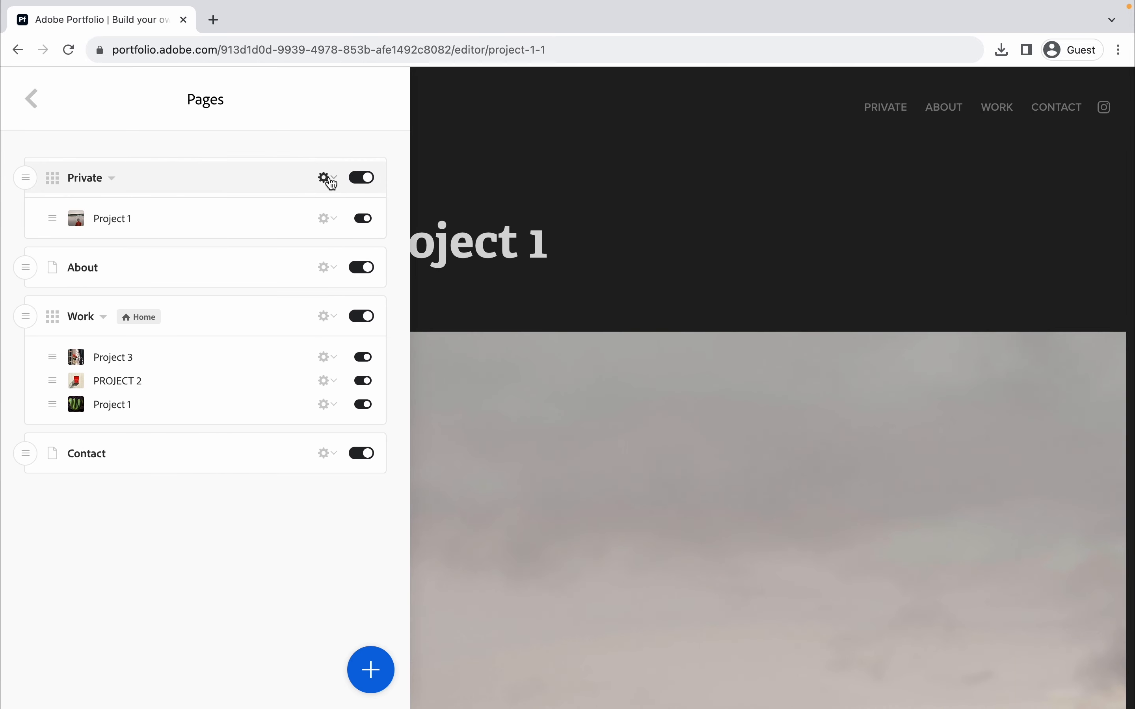
click(329, 179)
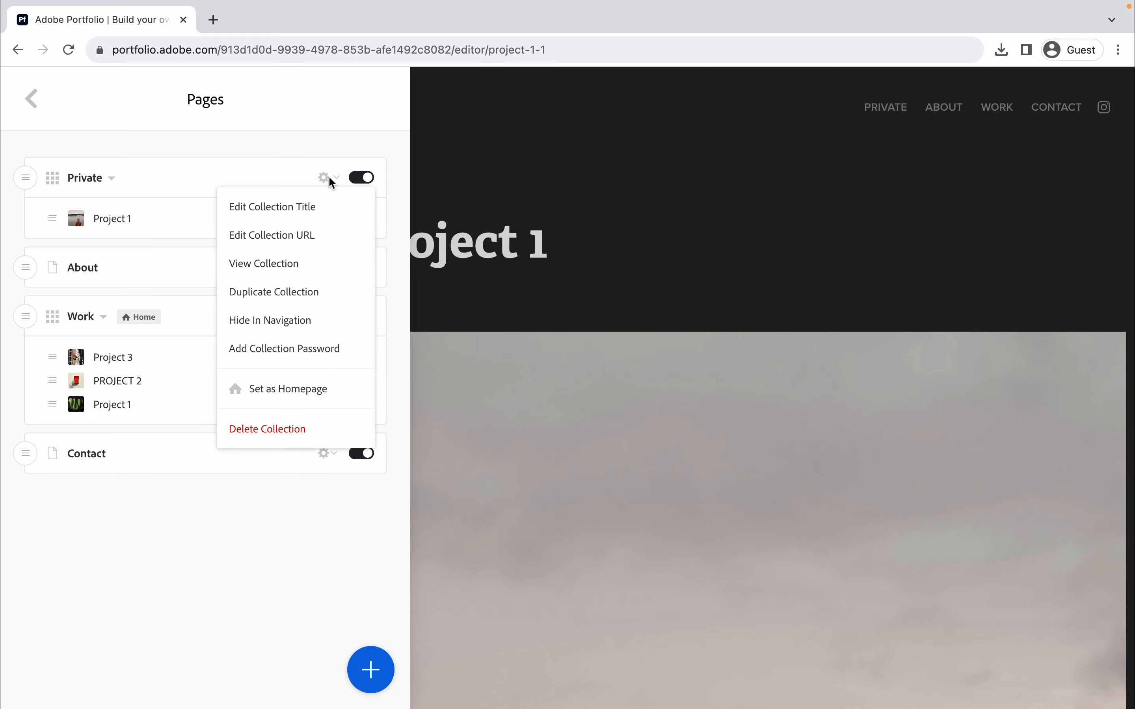
scroll(285, 358, down, 1)
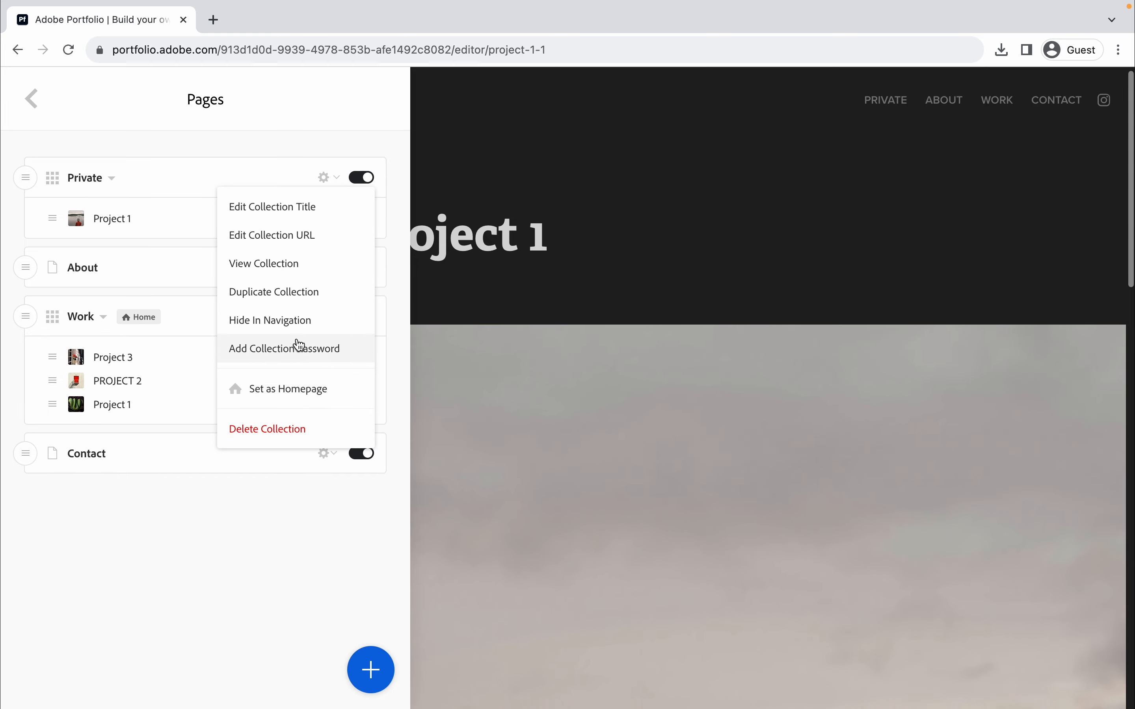
click(500, 275)
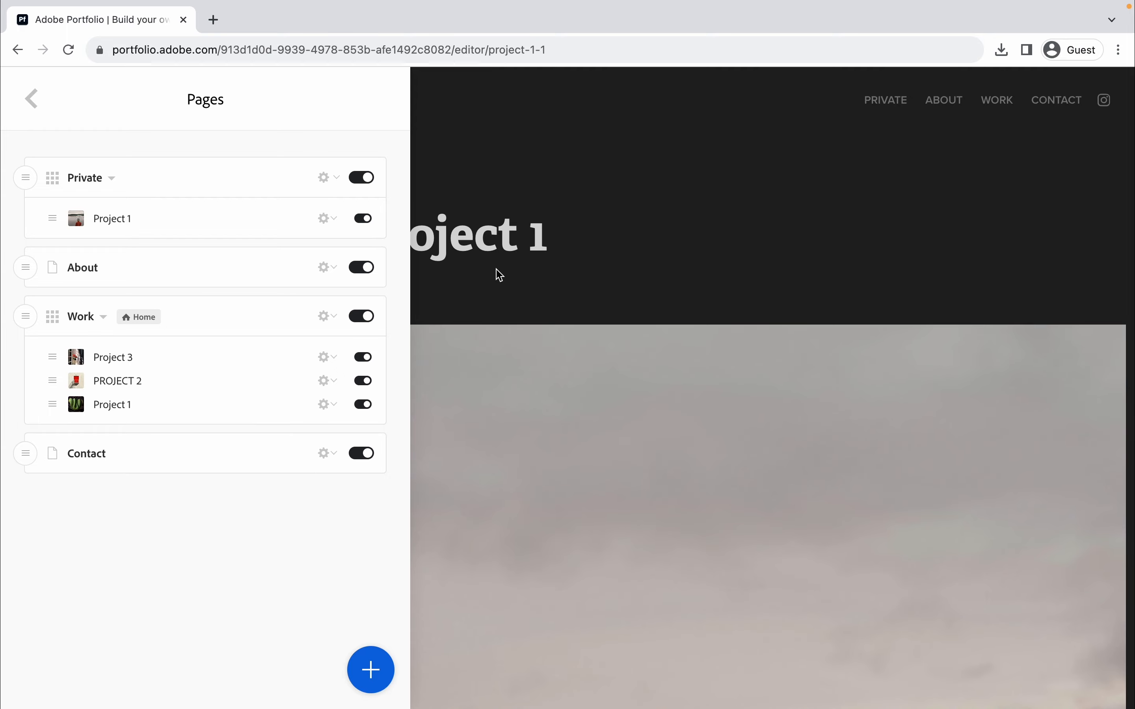
click(479, 234)
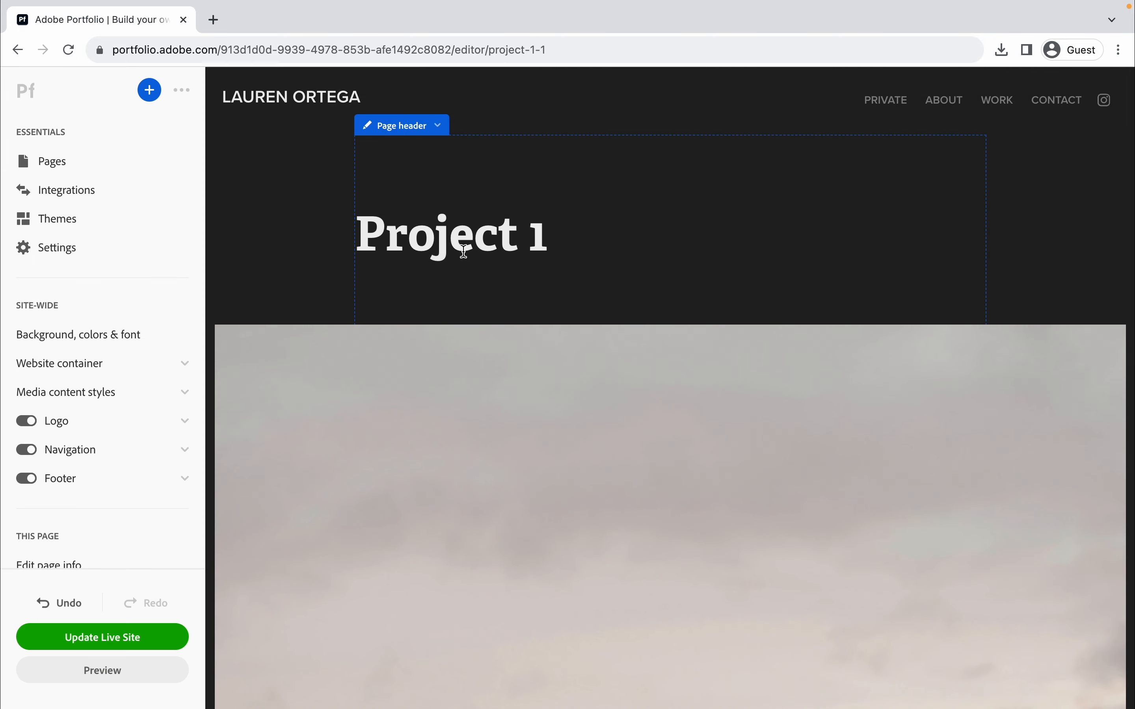
click(881, 99)
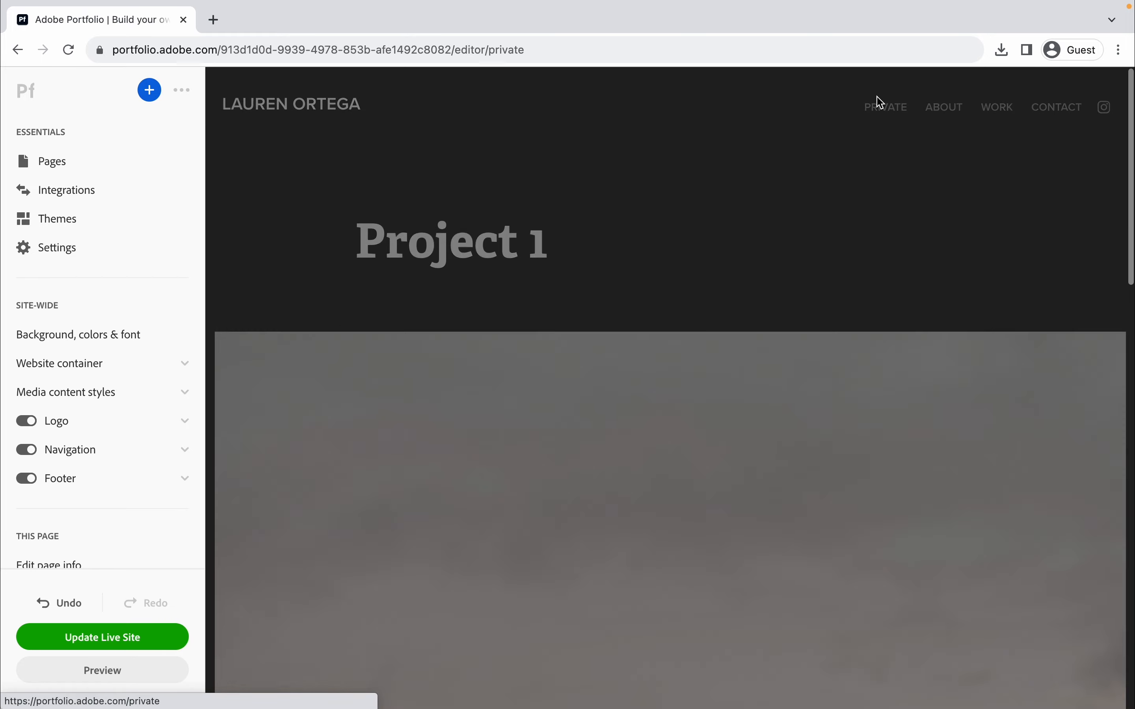
click(118, 165)
click(326, 187)
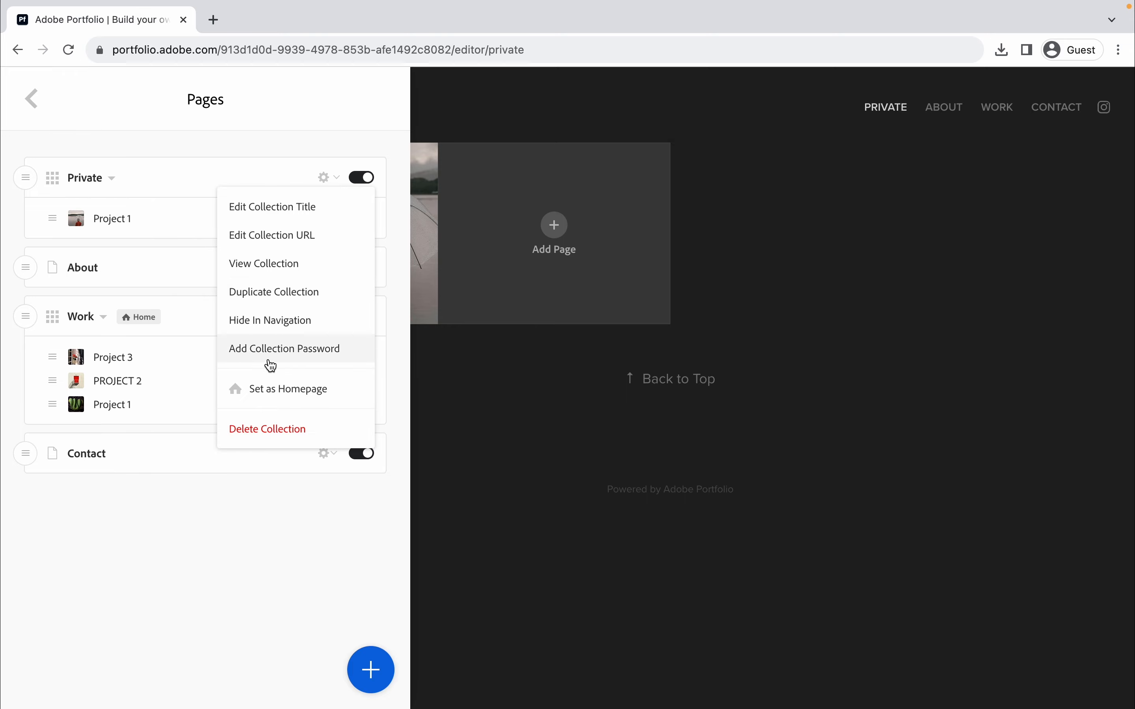
click(155, 328)
click(625, 126)
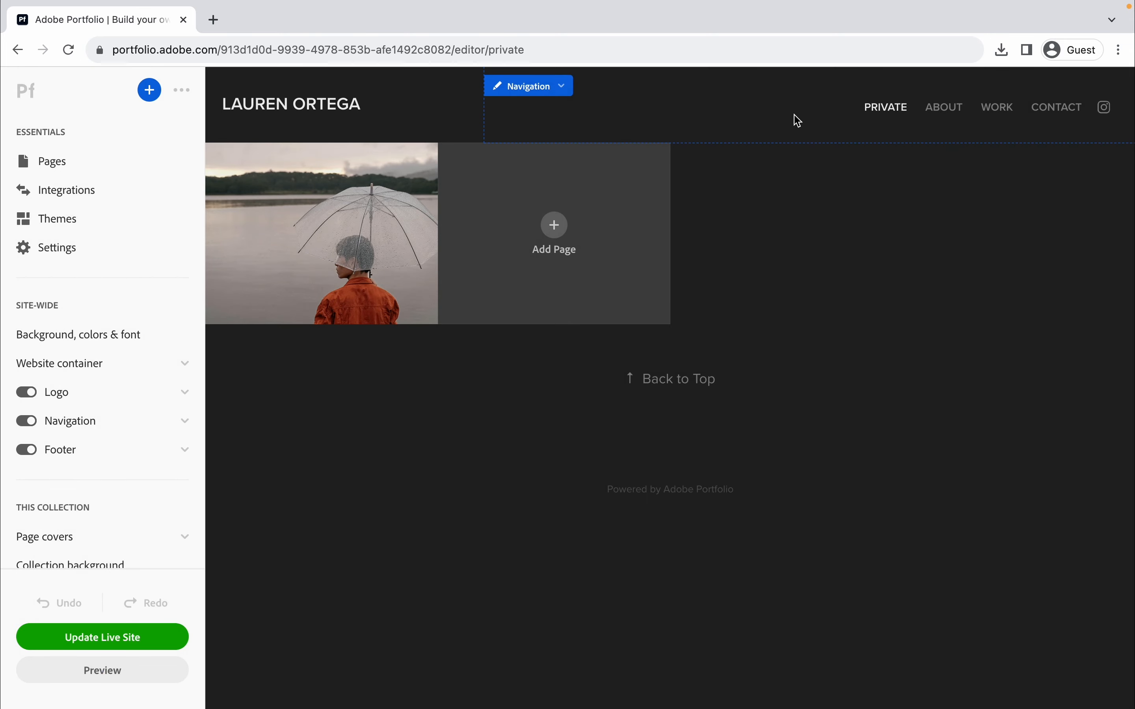
- Reorder the Work collection so that Project 3 sits between PROJECT 2 and Project 1, and view the cover grid
click(259, 119)
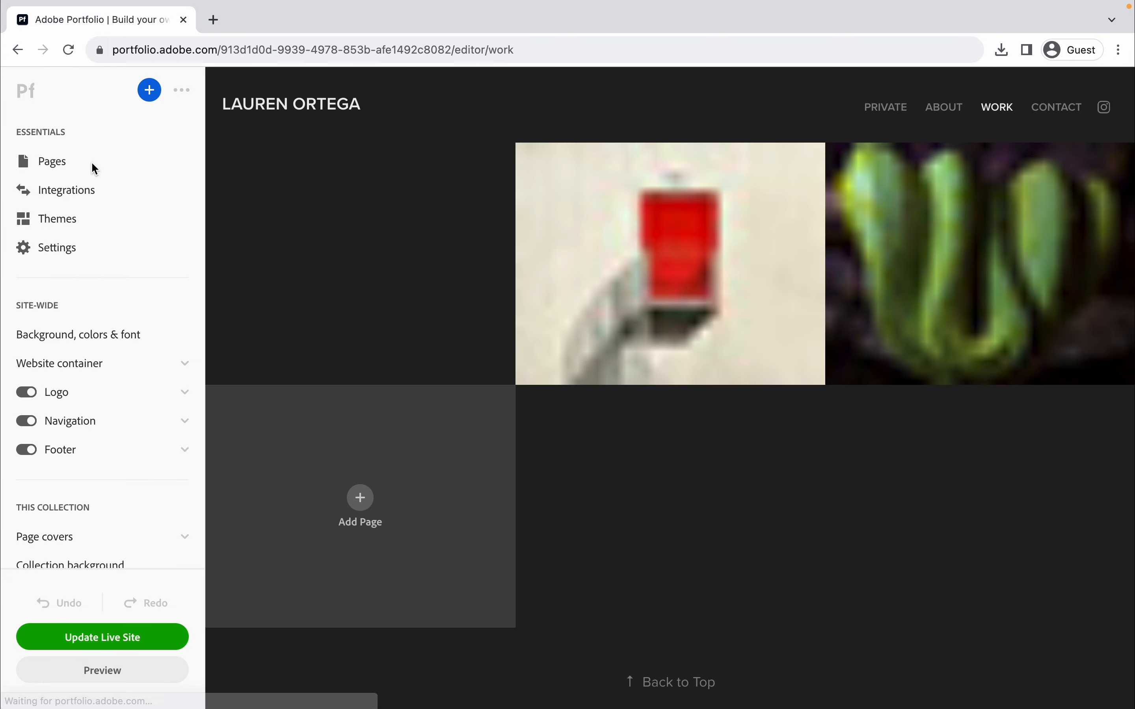
click(73, 165)
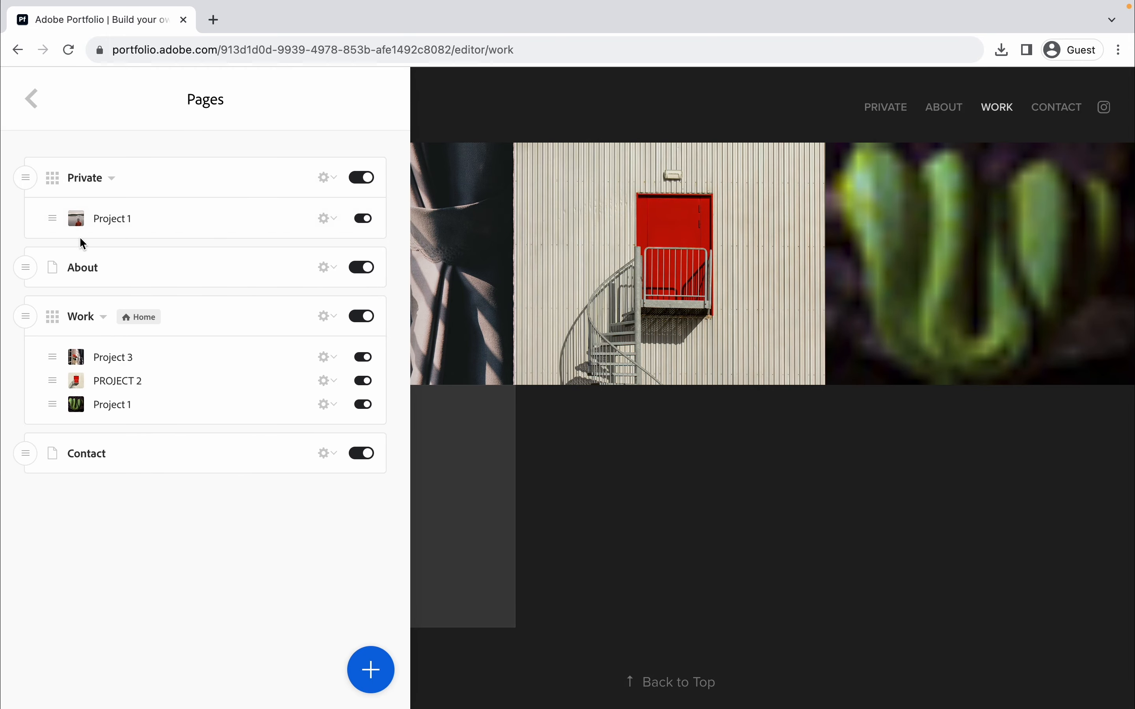
mouse_move(56, 355)
mouse_down()
mouse_move(51, 377)
mouse_move(51, 348)
mouse_up()
drag(52, 214, 52, 214)
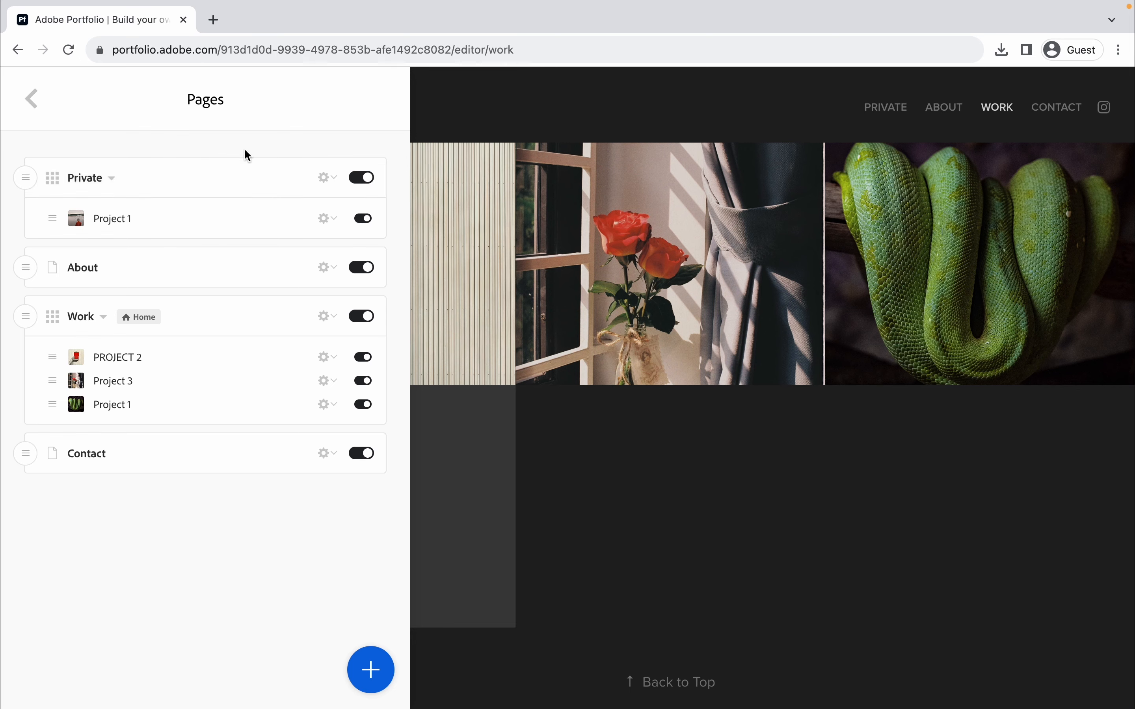
click(644, 279)
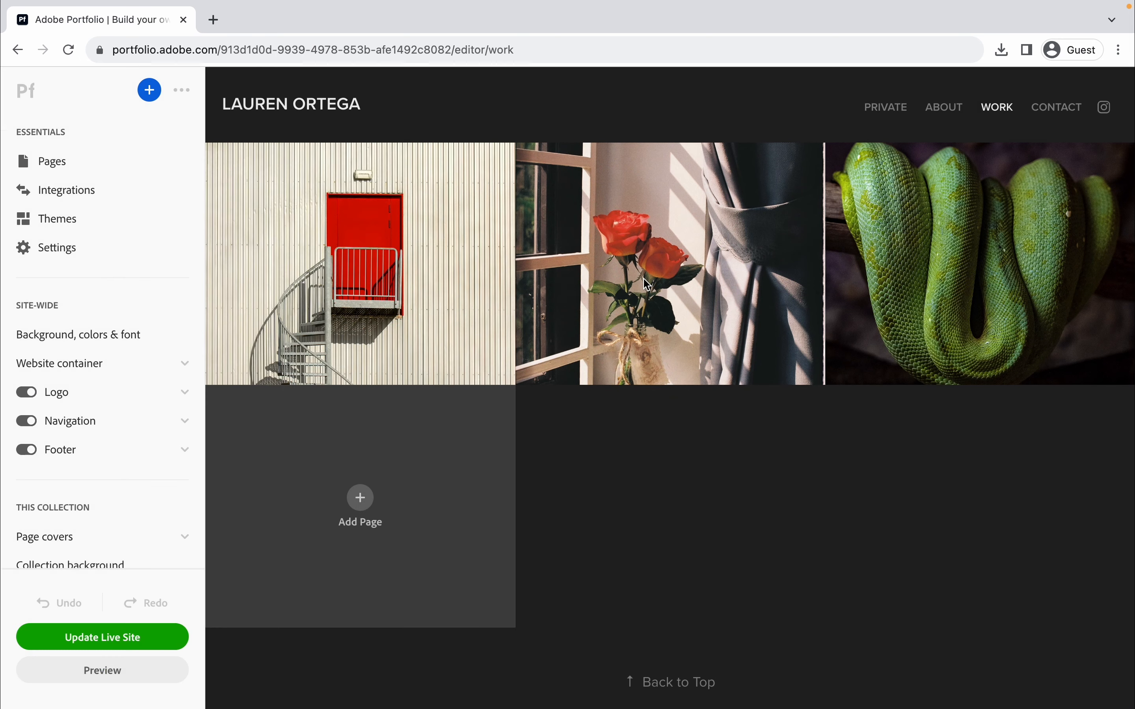
- Move the Private collection between Work and Contact in the page order, and place the About page inside Private
click(69, 169)
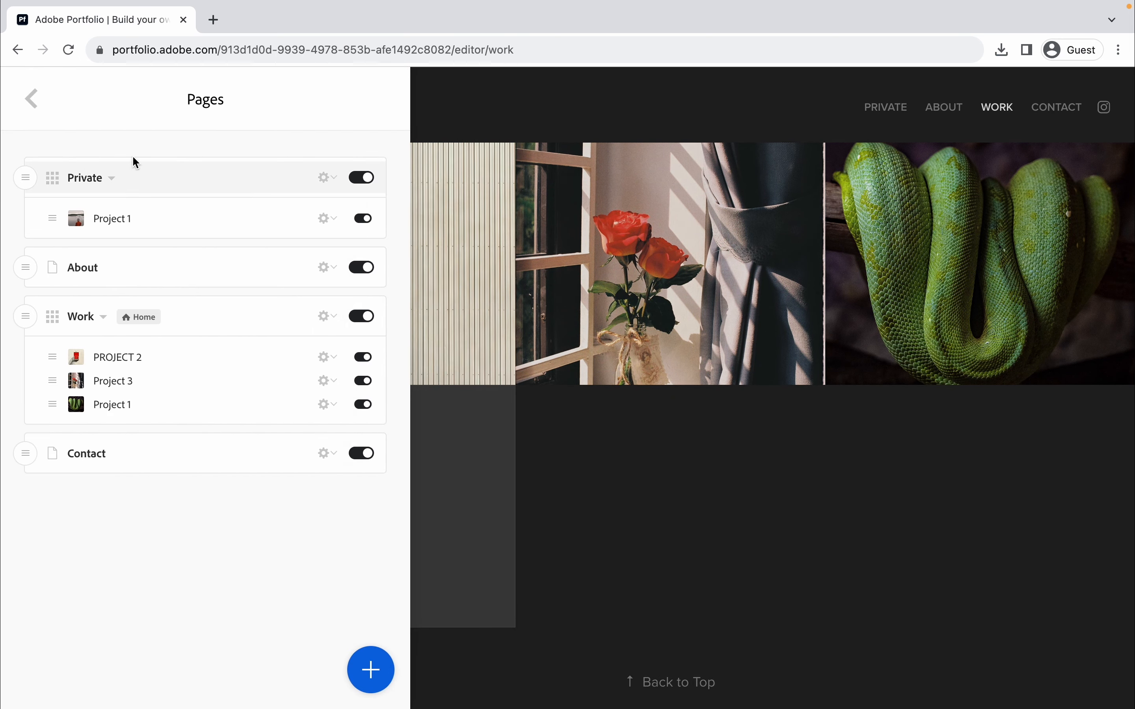
drag(21, 176, 132, 197)
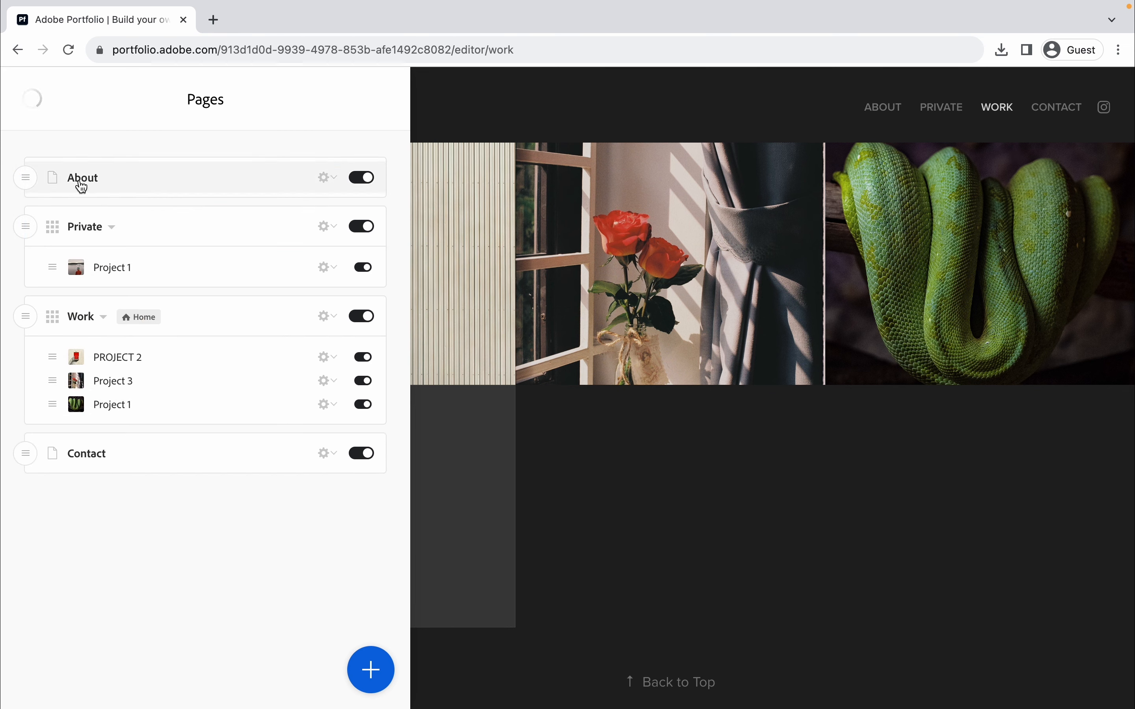
drag(25, 227, 20, 357)
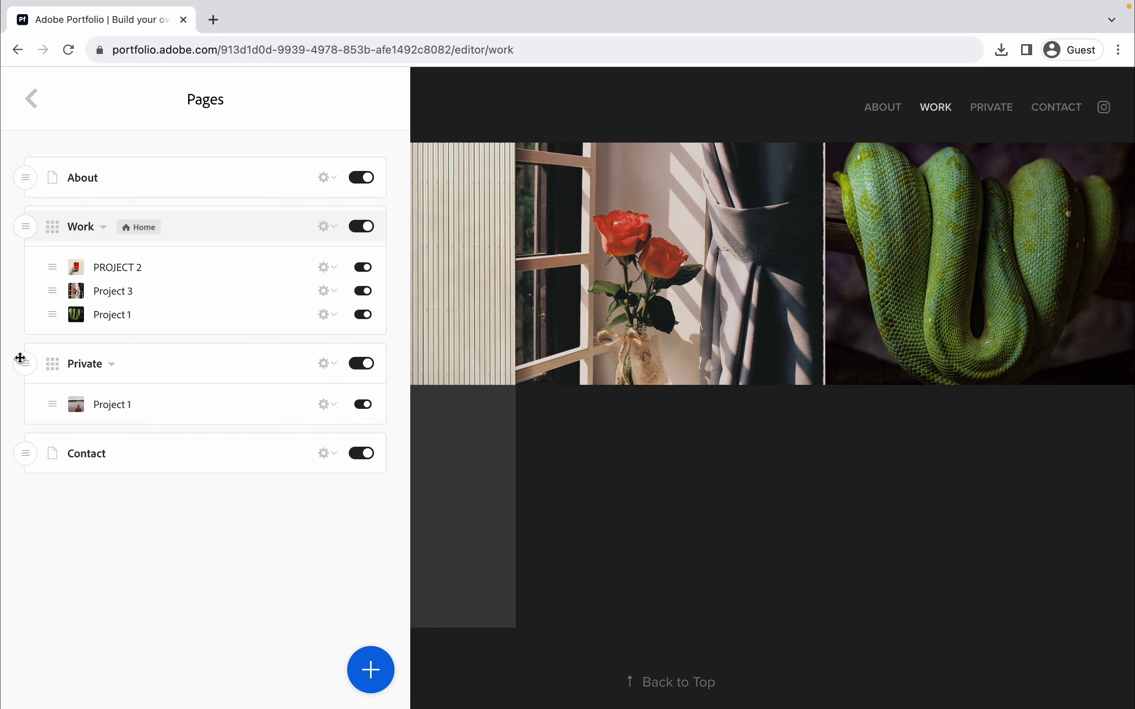
drag(26, 403, 36, 358)
click(328, 315)
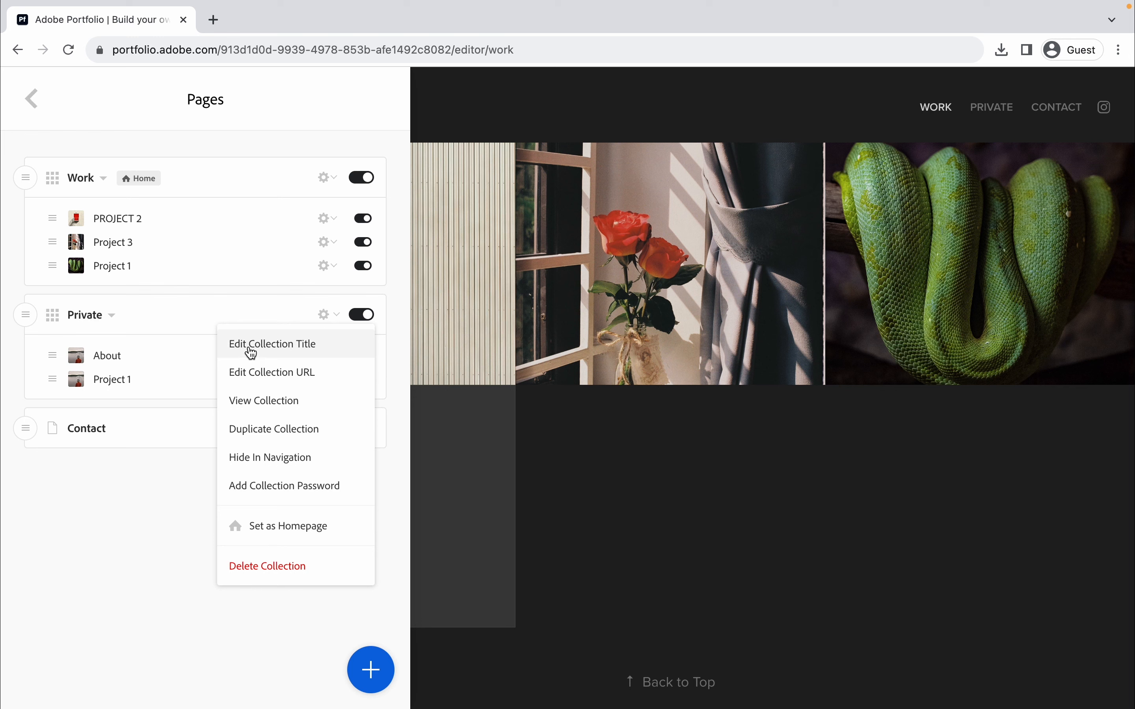
click(262, 357)
click(51, 315)
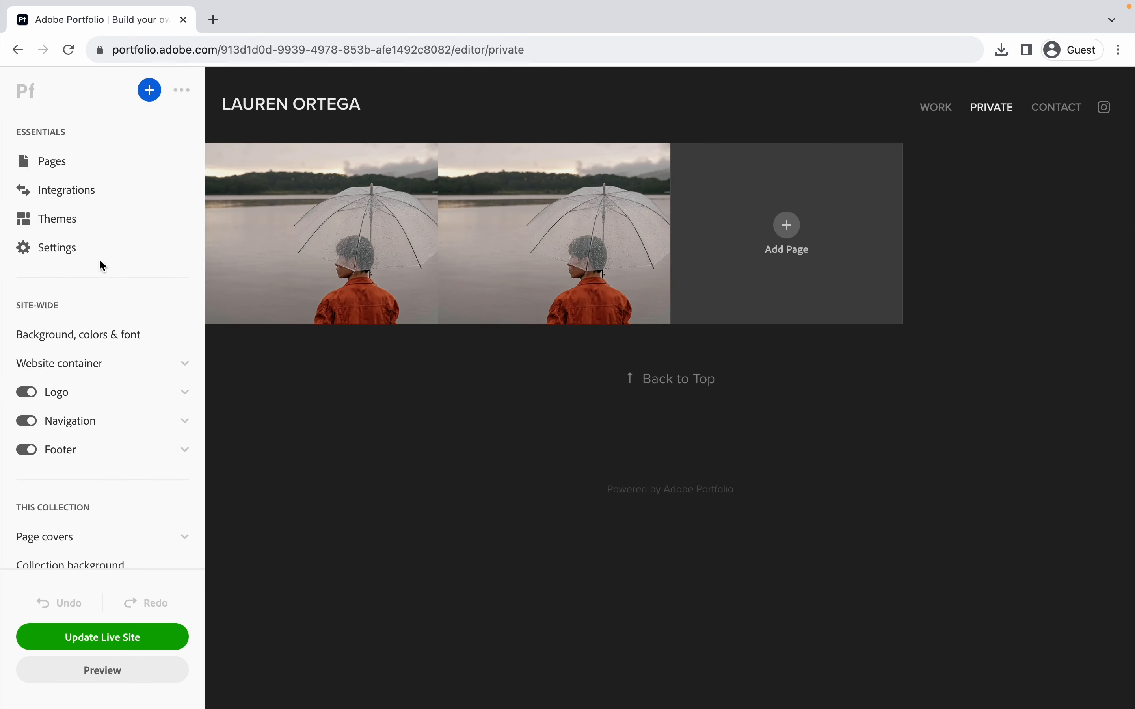
- Open the list of the site's pages and collections
click(123, 165)
click(323, 318)
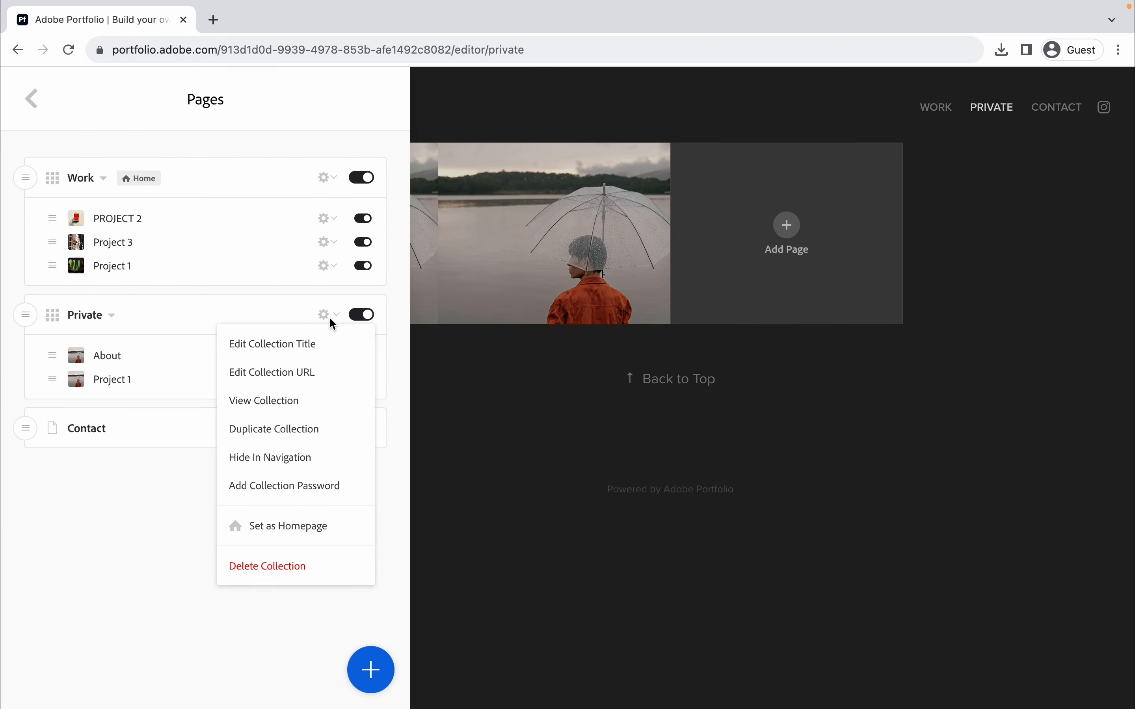
click(316, 354)
key(BackSpace)
key(BackSpace)
key(BackSpace)
key(BackSpace)
key(BackSpace)
key(BackSpace)
key(BackSpace)
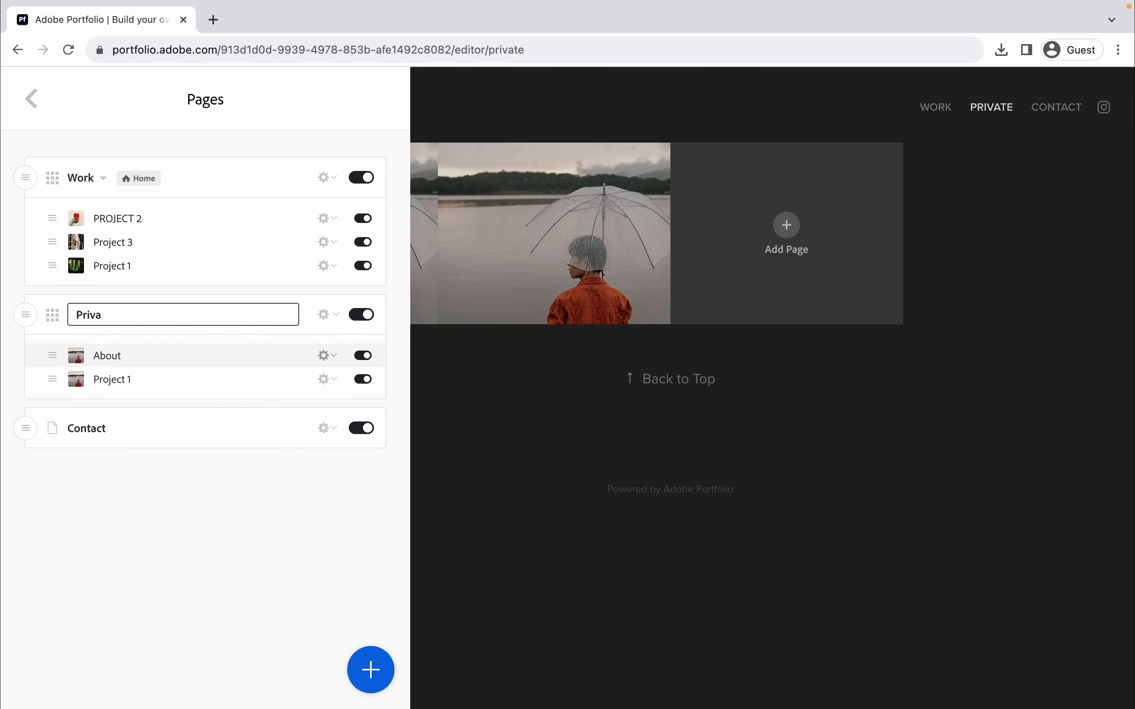
text(Work)
click(300, 532)
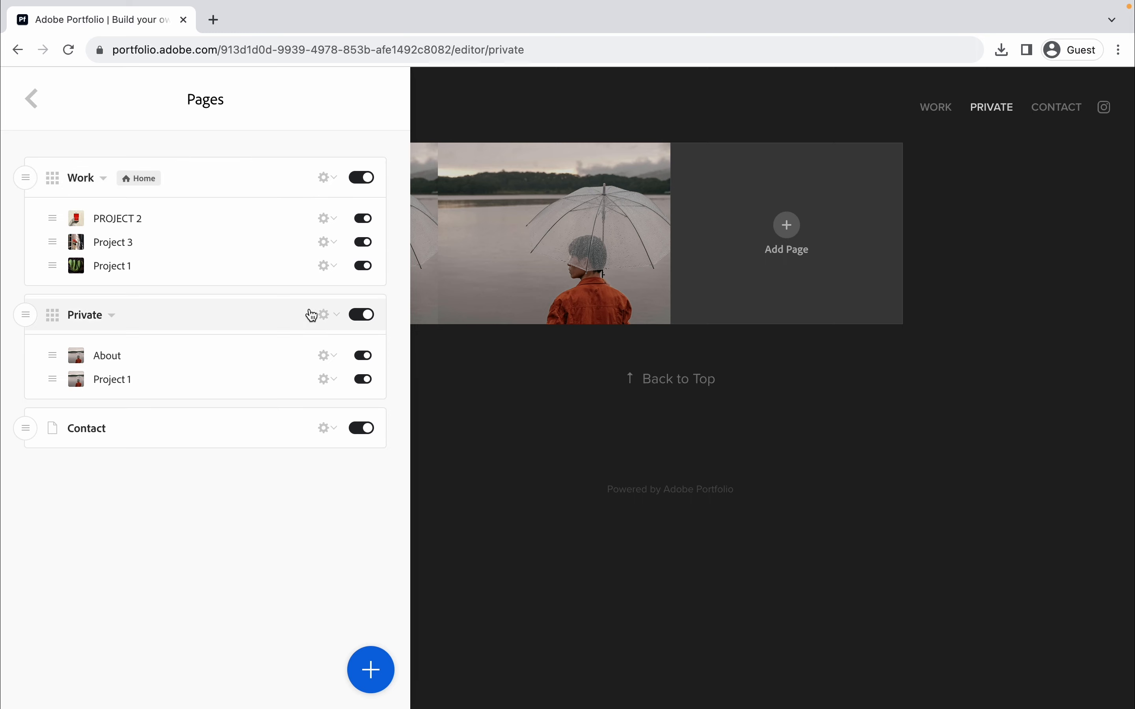
- Rename the Private collection as Work
click(329, 326)
click(306, 347)
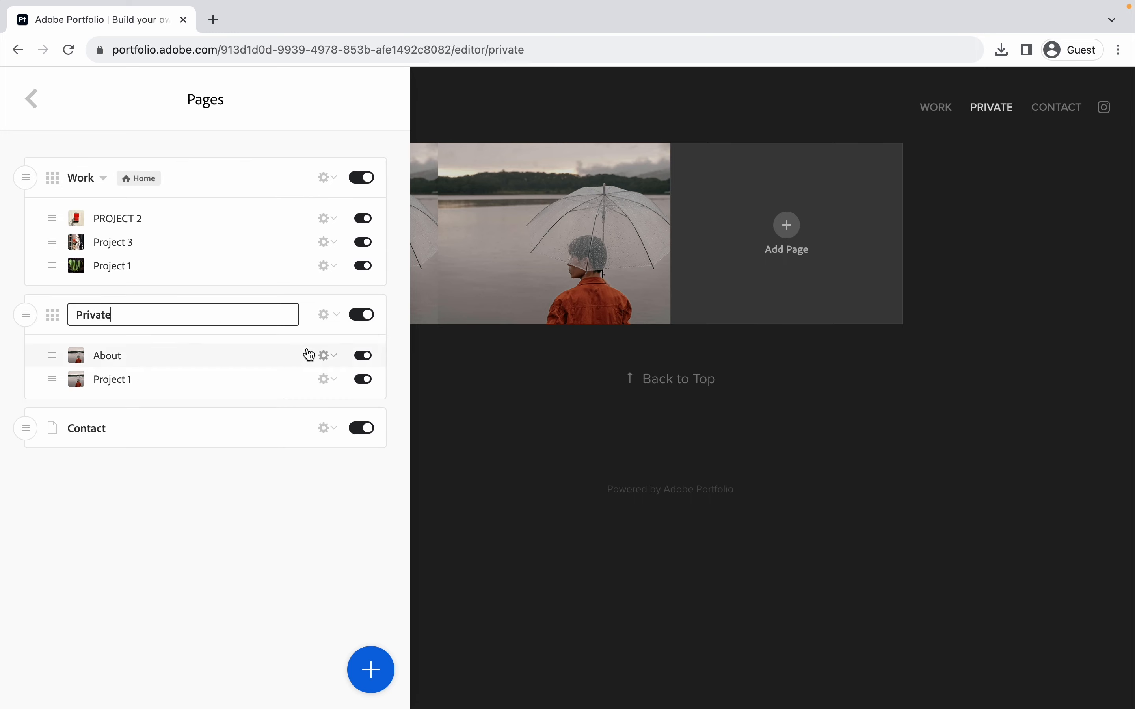
key(BackSpace)
key(BackSpace)
key(BackSpace)
key(BackSpace)
text(Work)
key(Return)
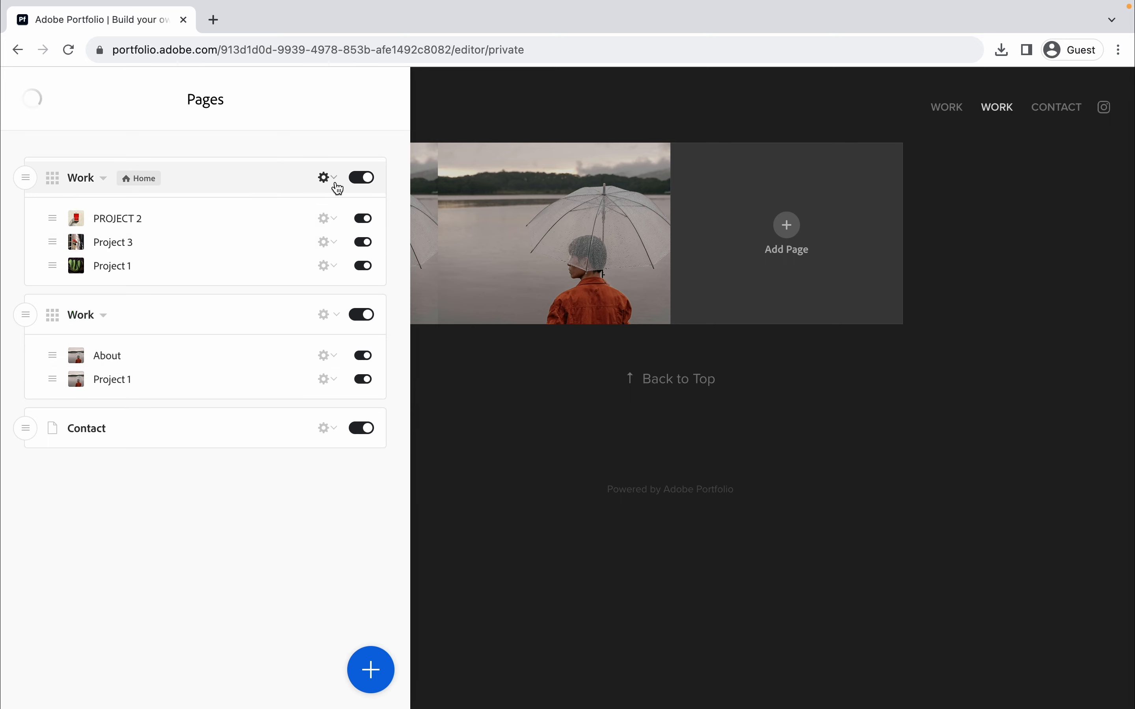
- Rename the home collection holding PROJECT 2, Project 3 and Project 1 as Play, and leave the page list
click(326, 177)
click(313, 207)
key(BackSpace)
key(BackSpace)
key(BackSpace)
key(BackSpace)
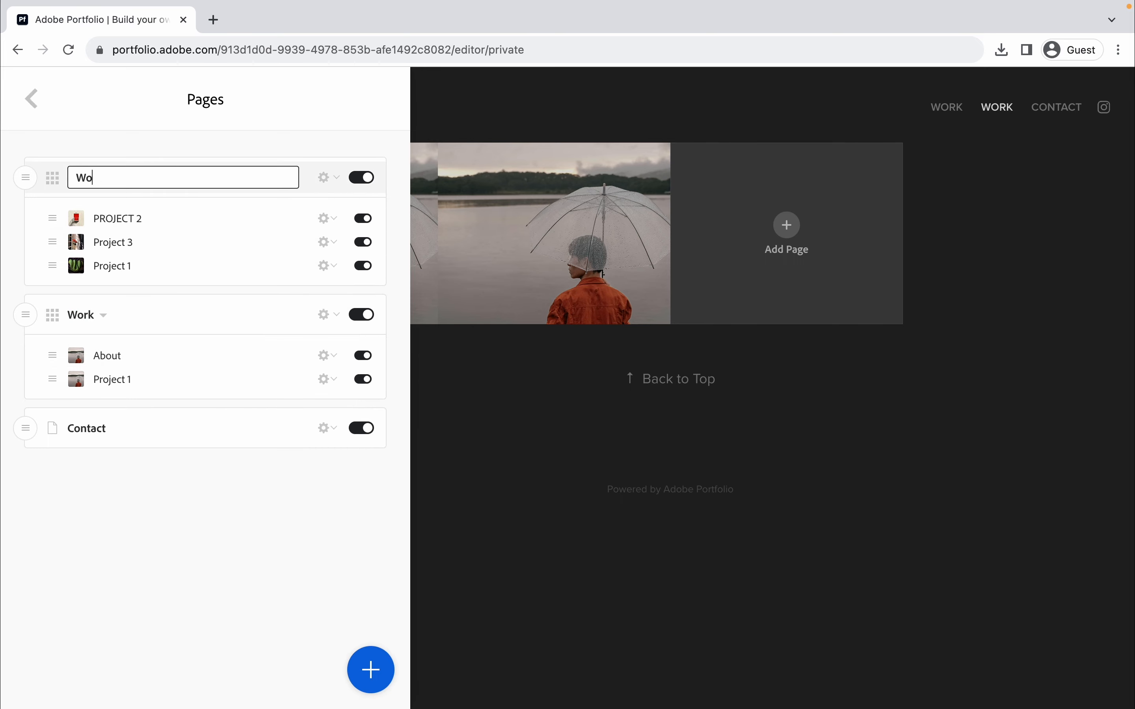
text(Play)
key(Return)
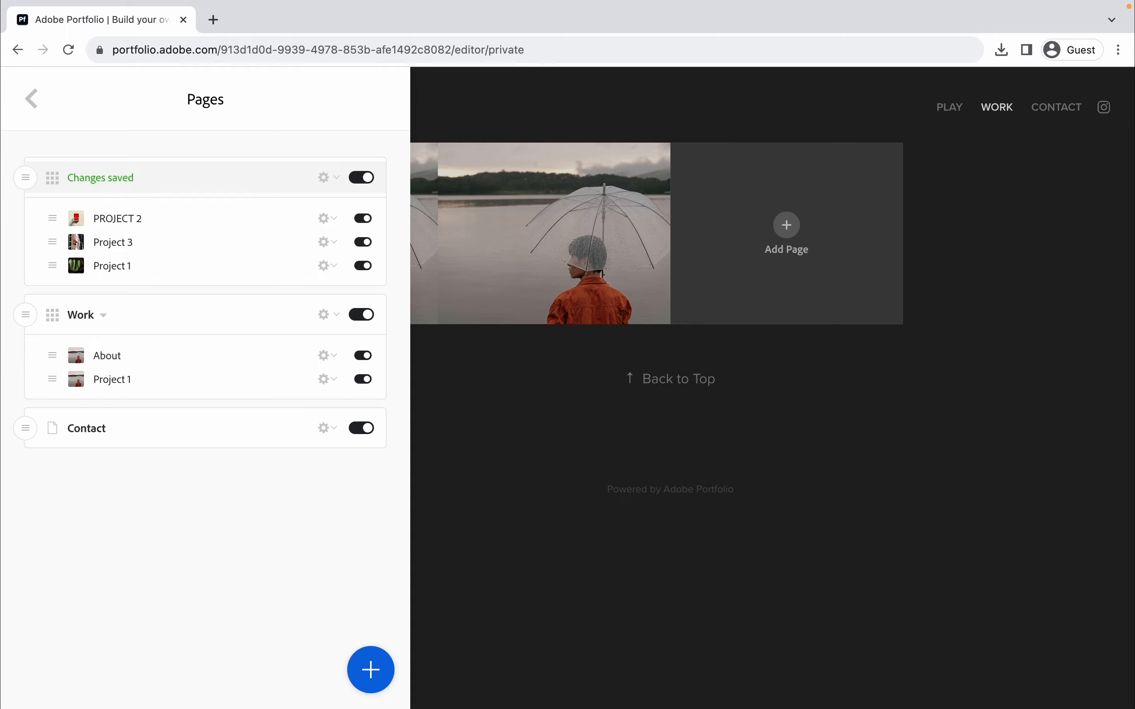
click(32, 97)
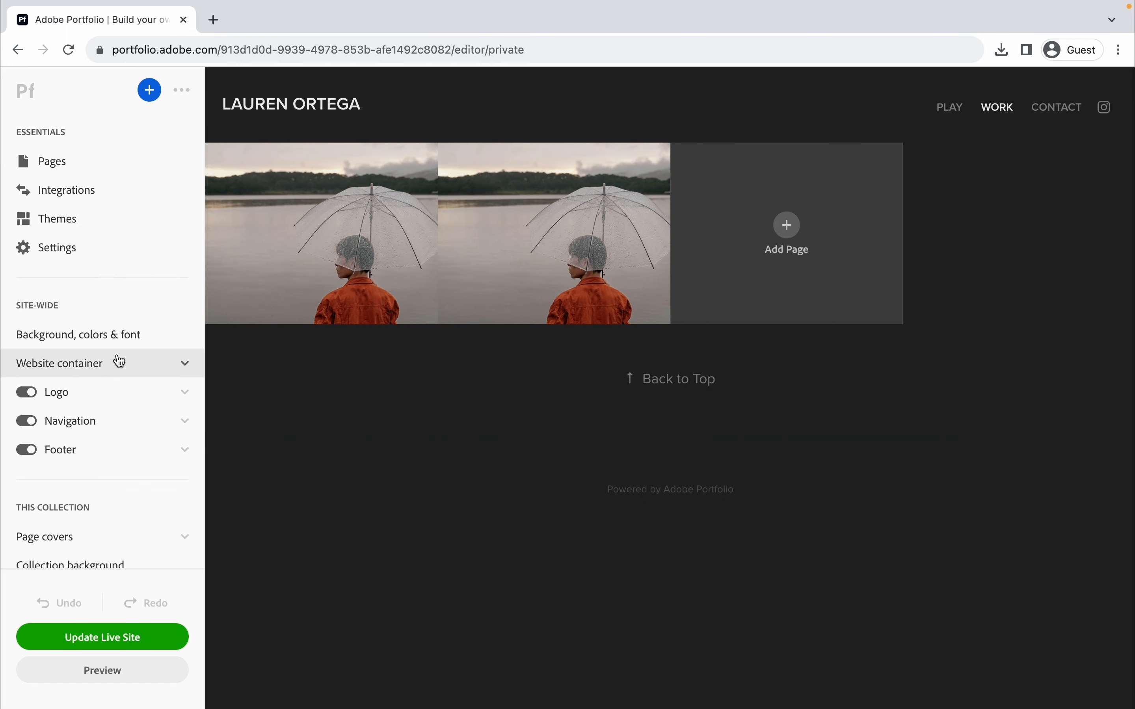
- View the Play collection's homepage and look through its collection settings, including the page covers options
click(329, 113)
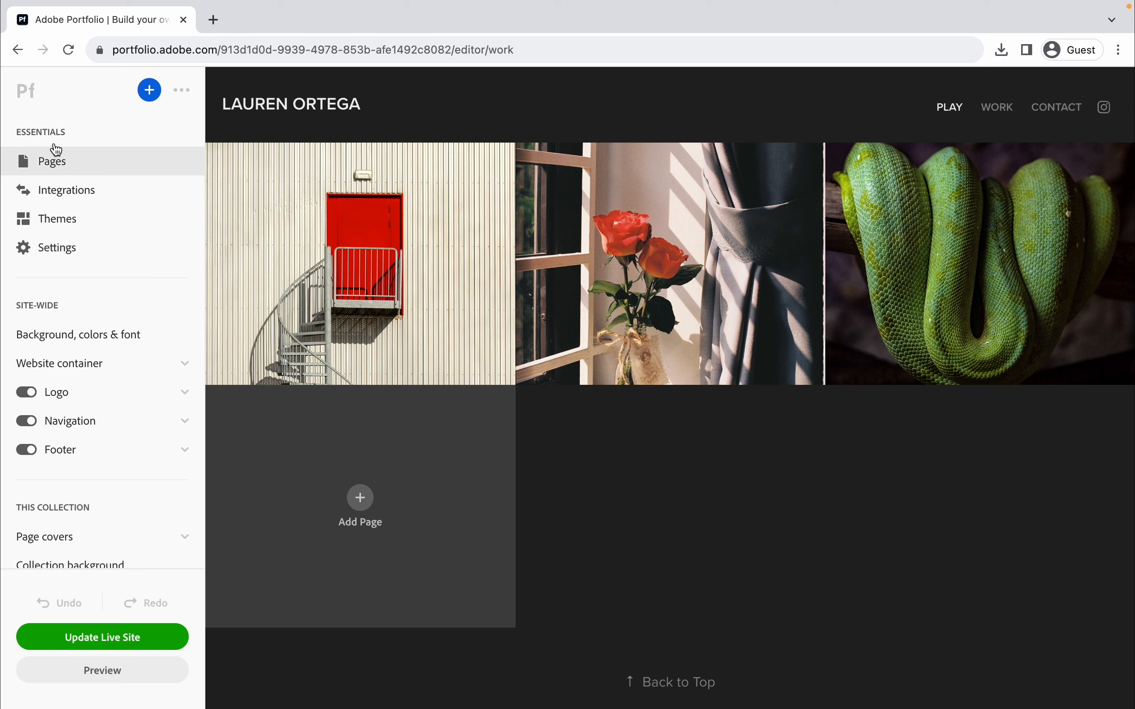
scroll(51, 286, down, 2)
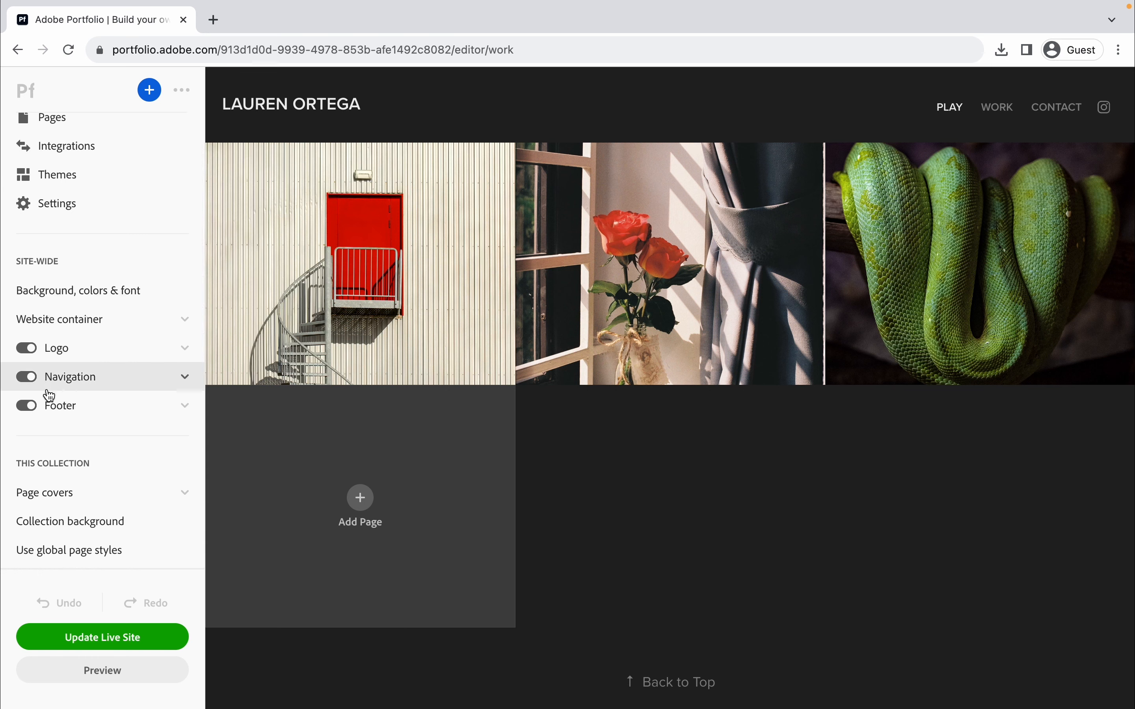
scroll(28, 305, down, 3)
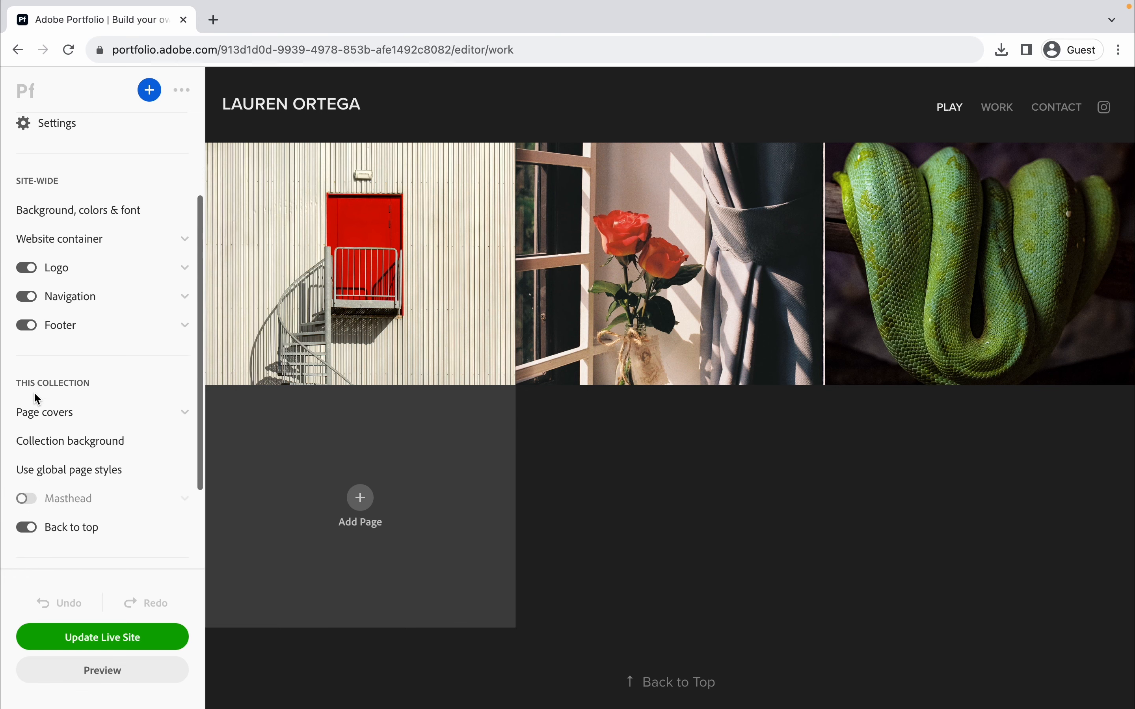
click(49, 415)
click(51, 416)
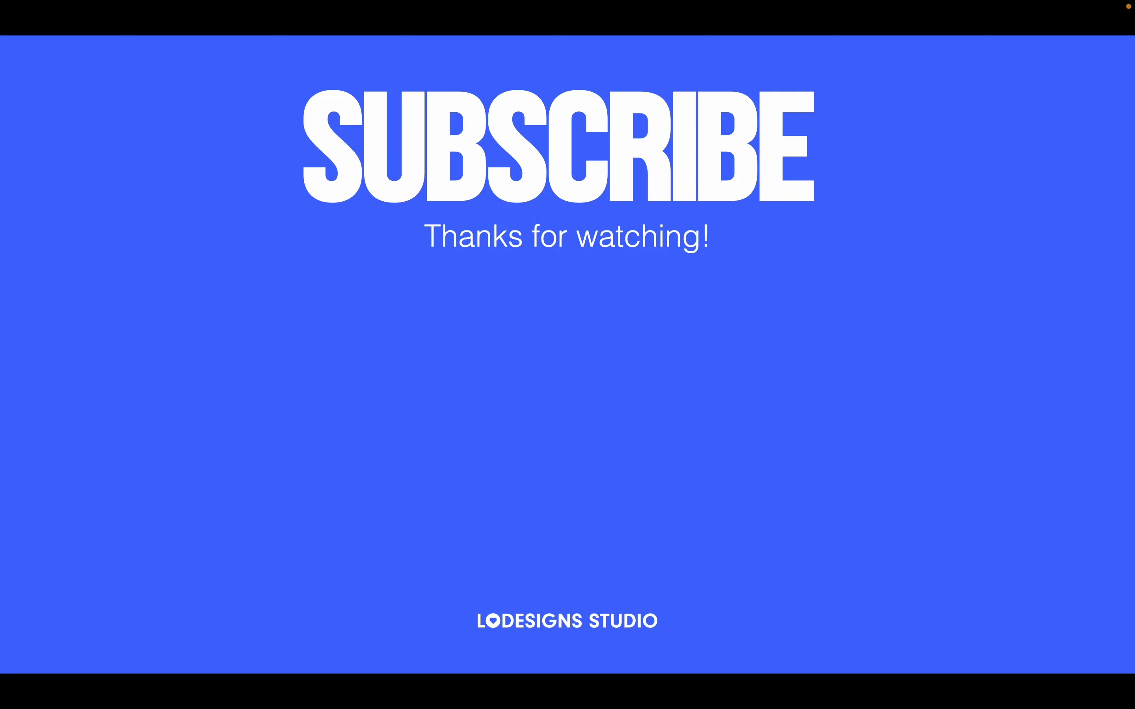
key(Escape)
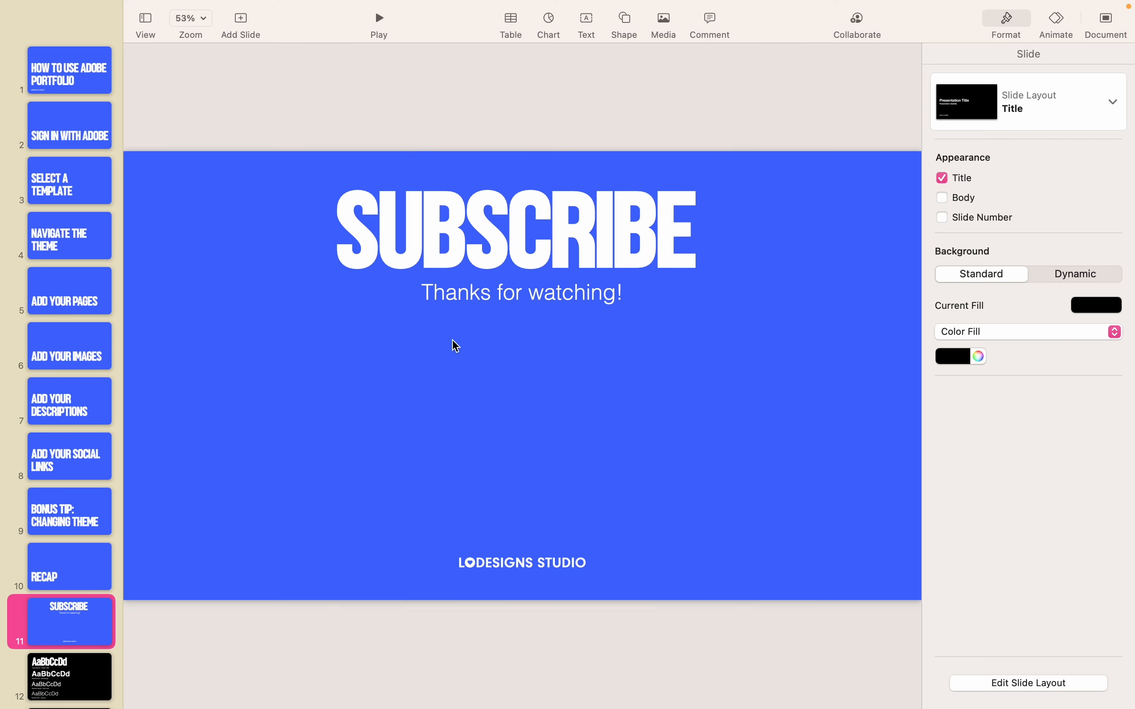